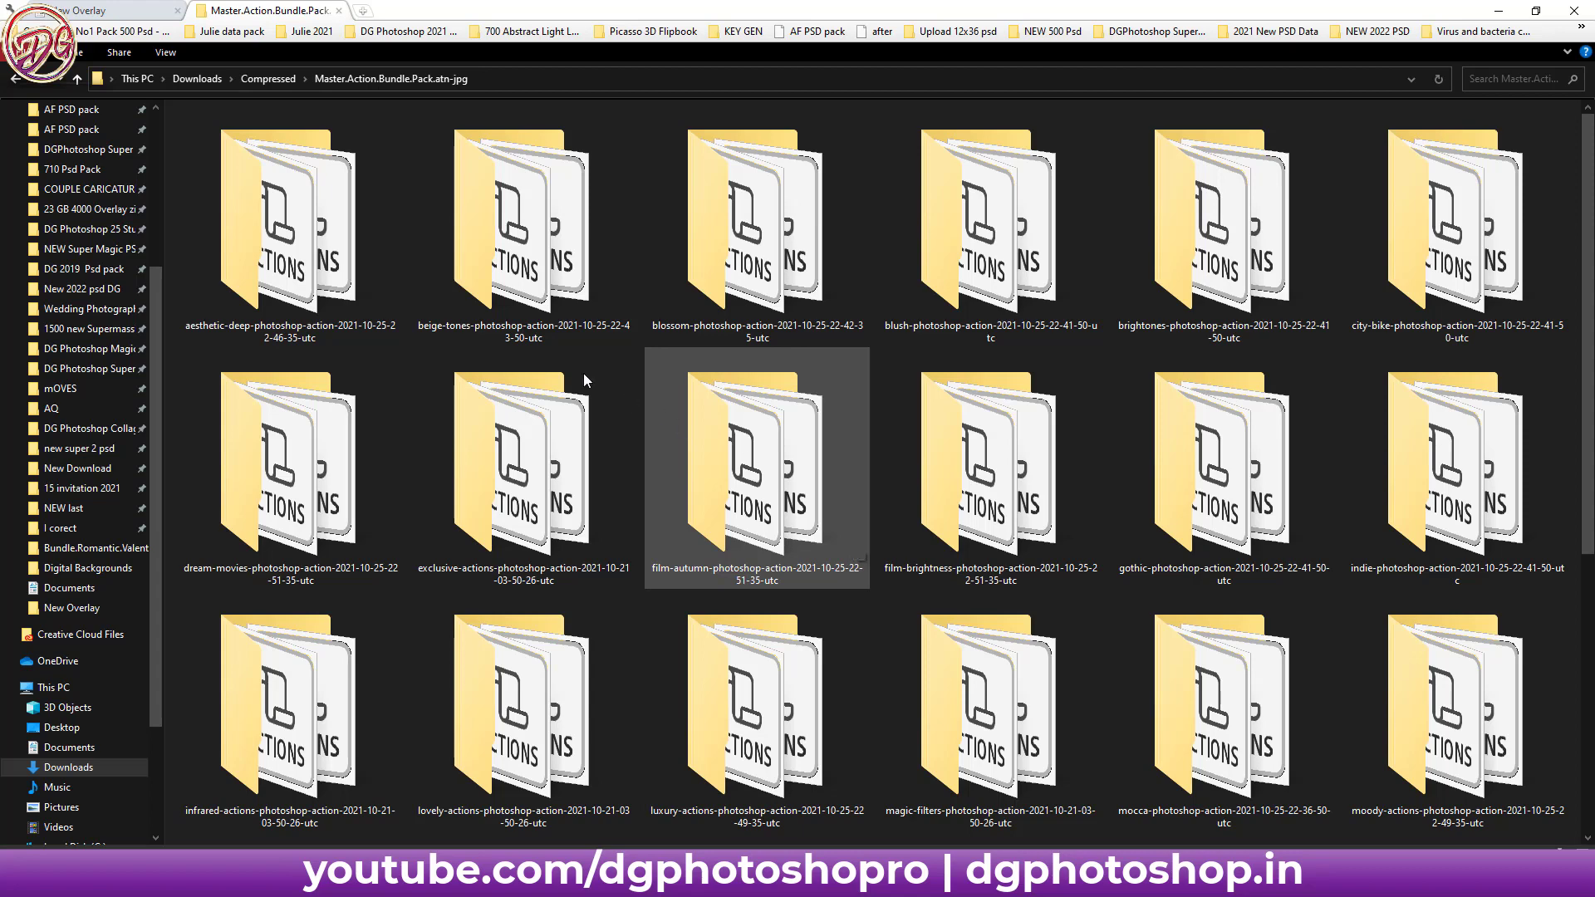
- Select all action folders from aesthetic-deep through volier, then clear the selection
click(268, 274)
scroll(405, 384, down, 5)
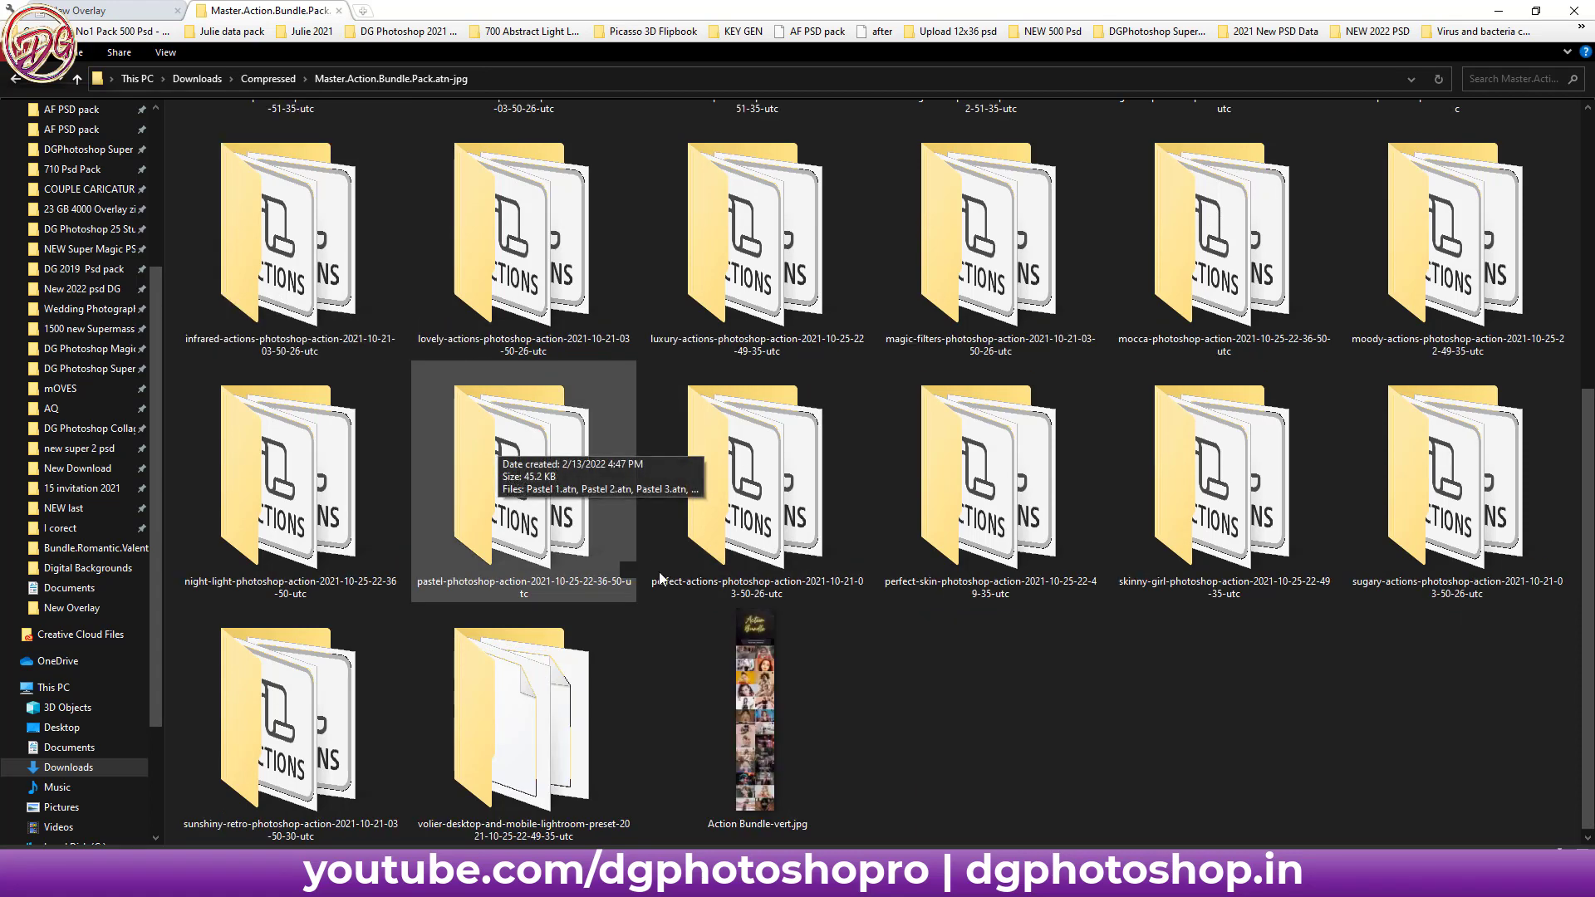
shift+click(513, 756)
scroll(565, 620, up, 5)
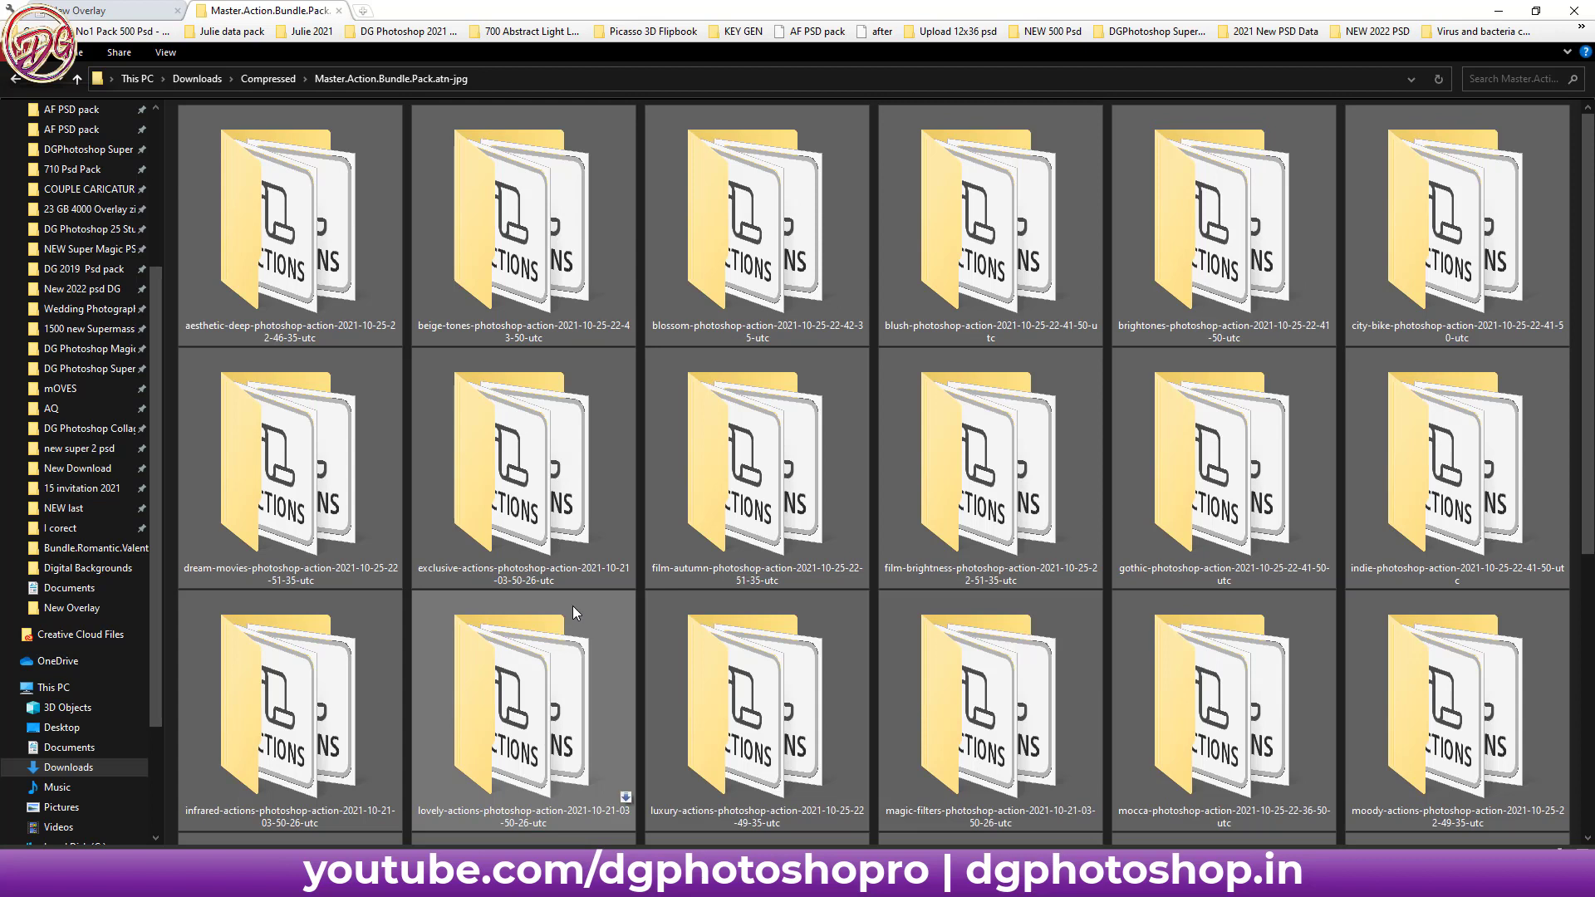
mouse_move(989, 467)
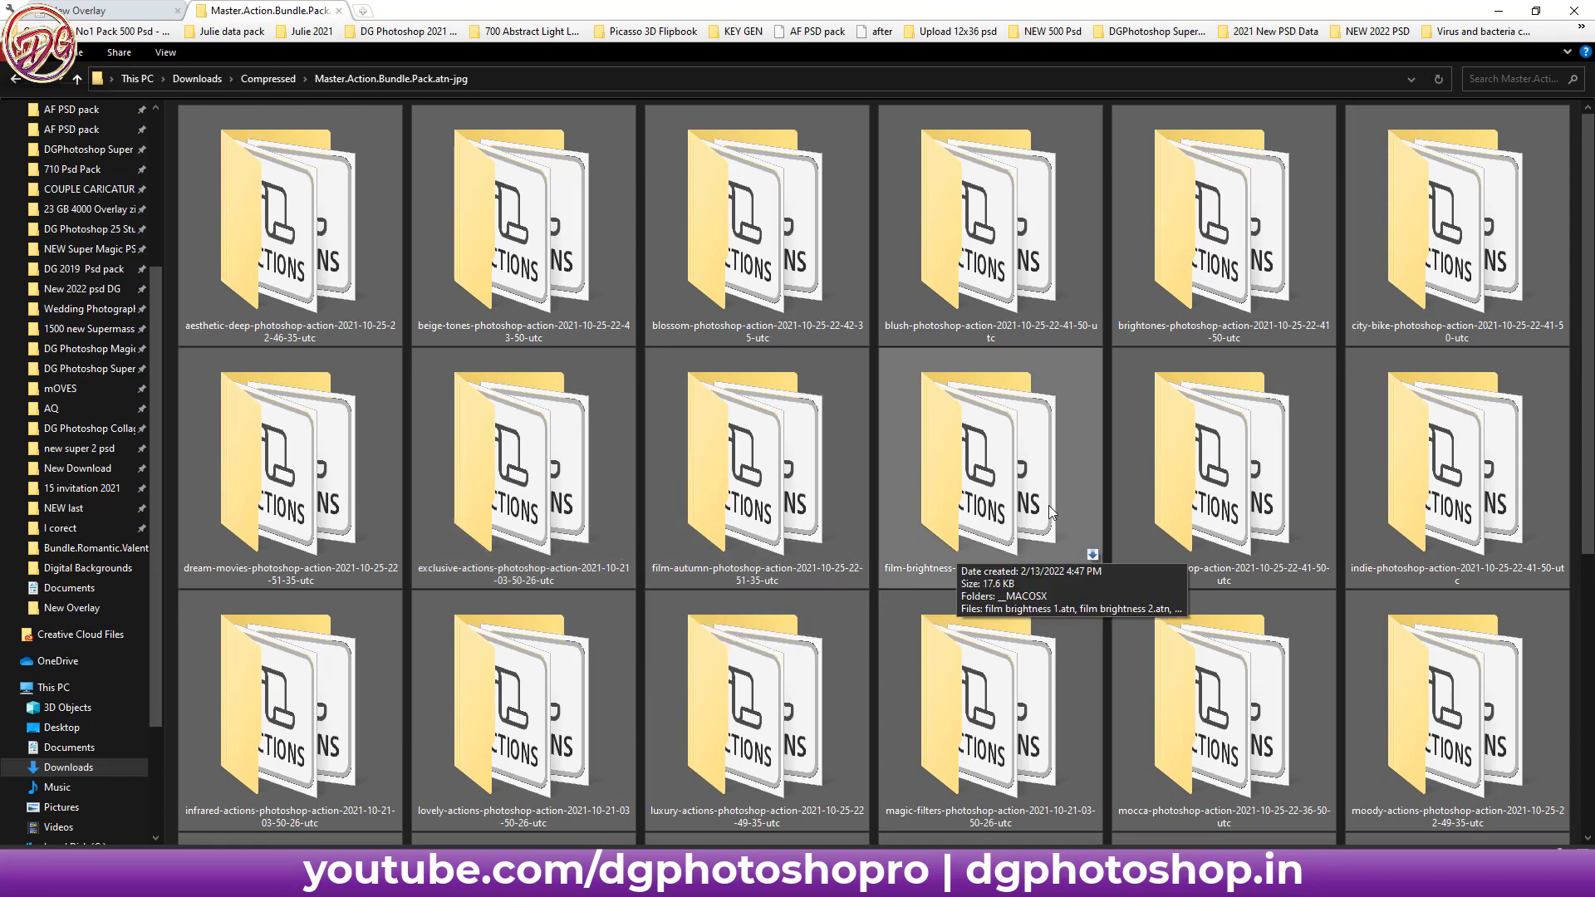
click(1150, 337)
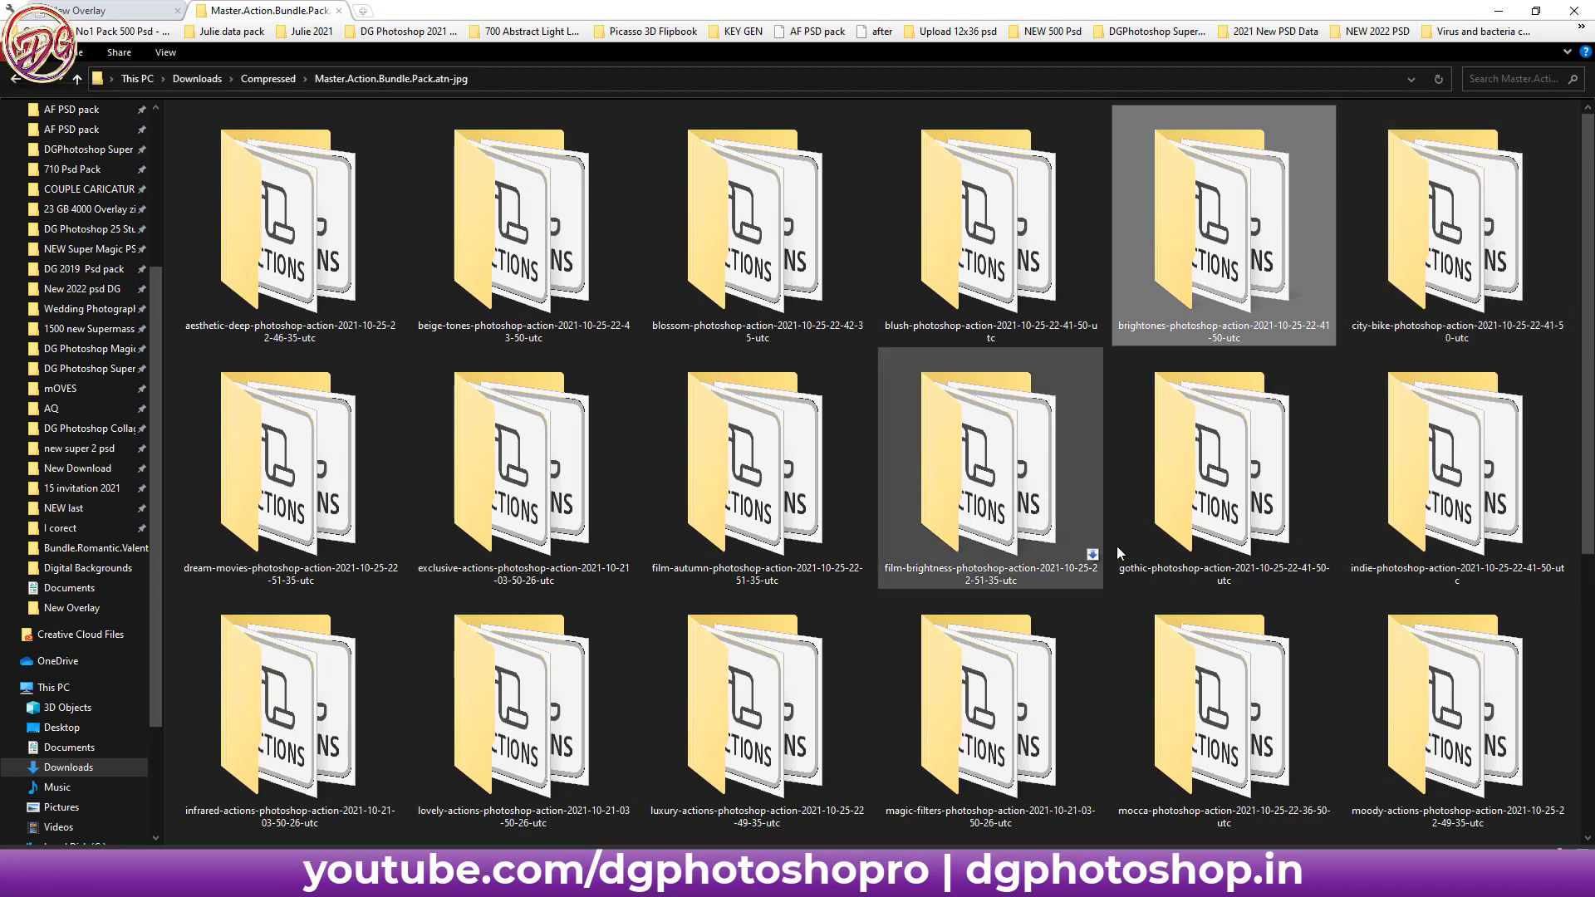
click(1007, 505)
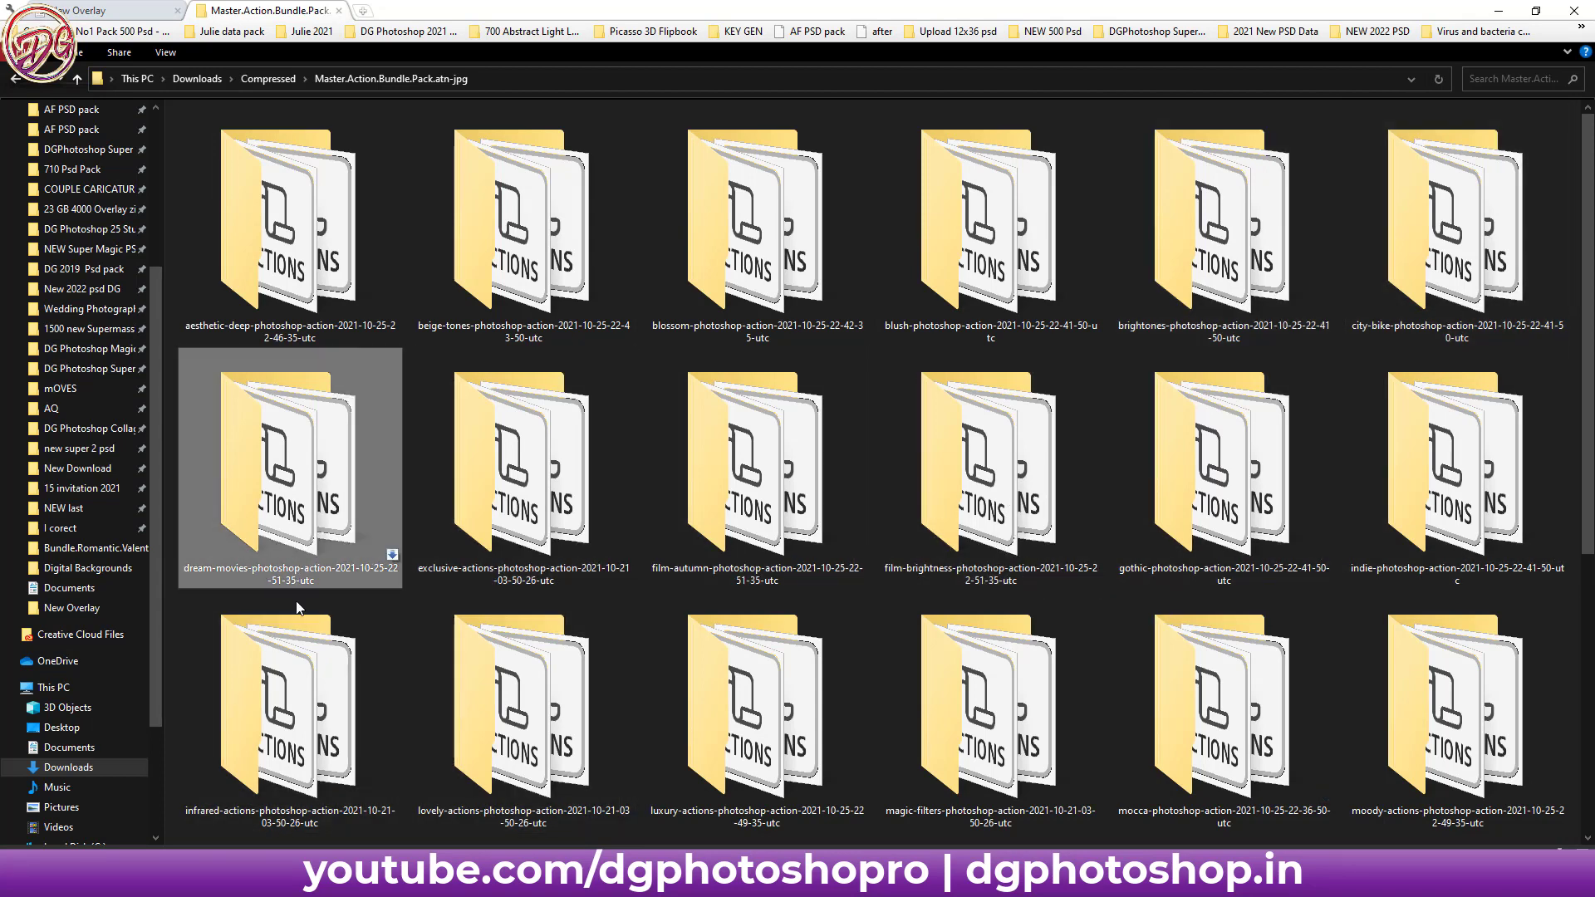
- Select the night-light, perfect-actions, skinny-girl, moody-actions and sunshiny-retro folders
scroll(320, 689, down, 5)
click(259, 544)
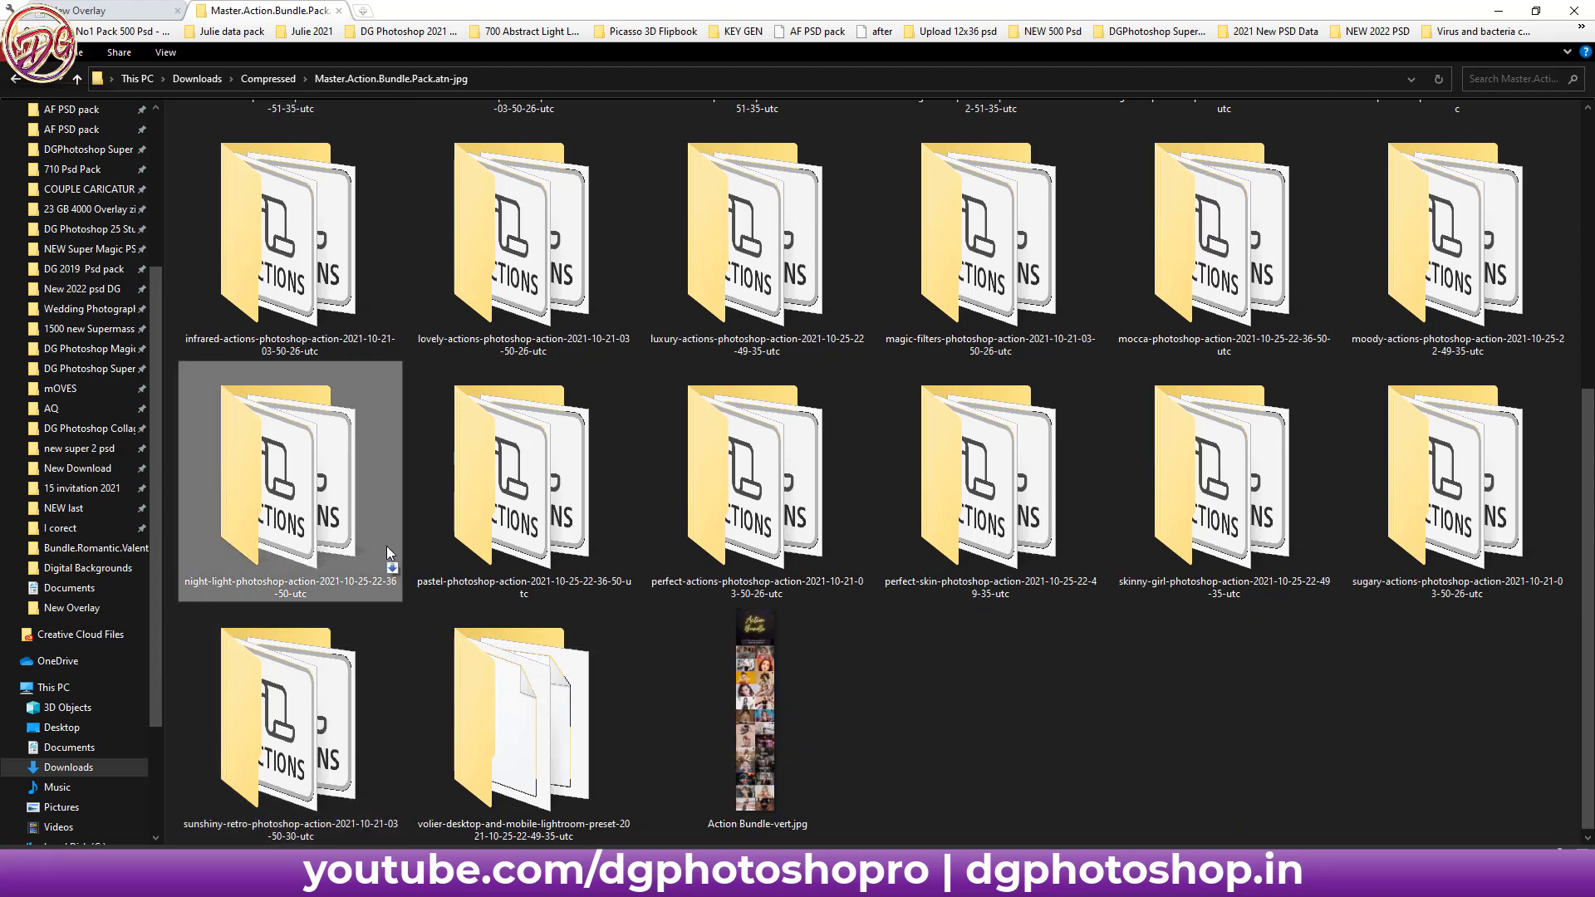
click(713, 552)
click(1203, 554)
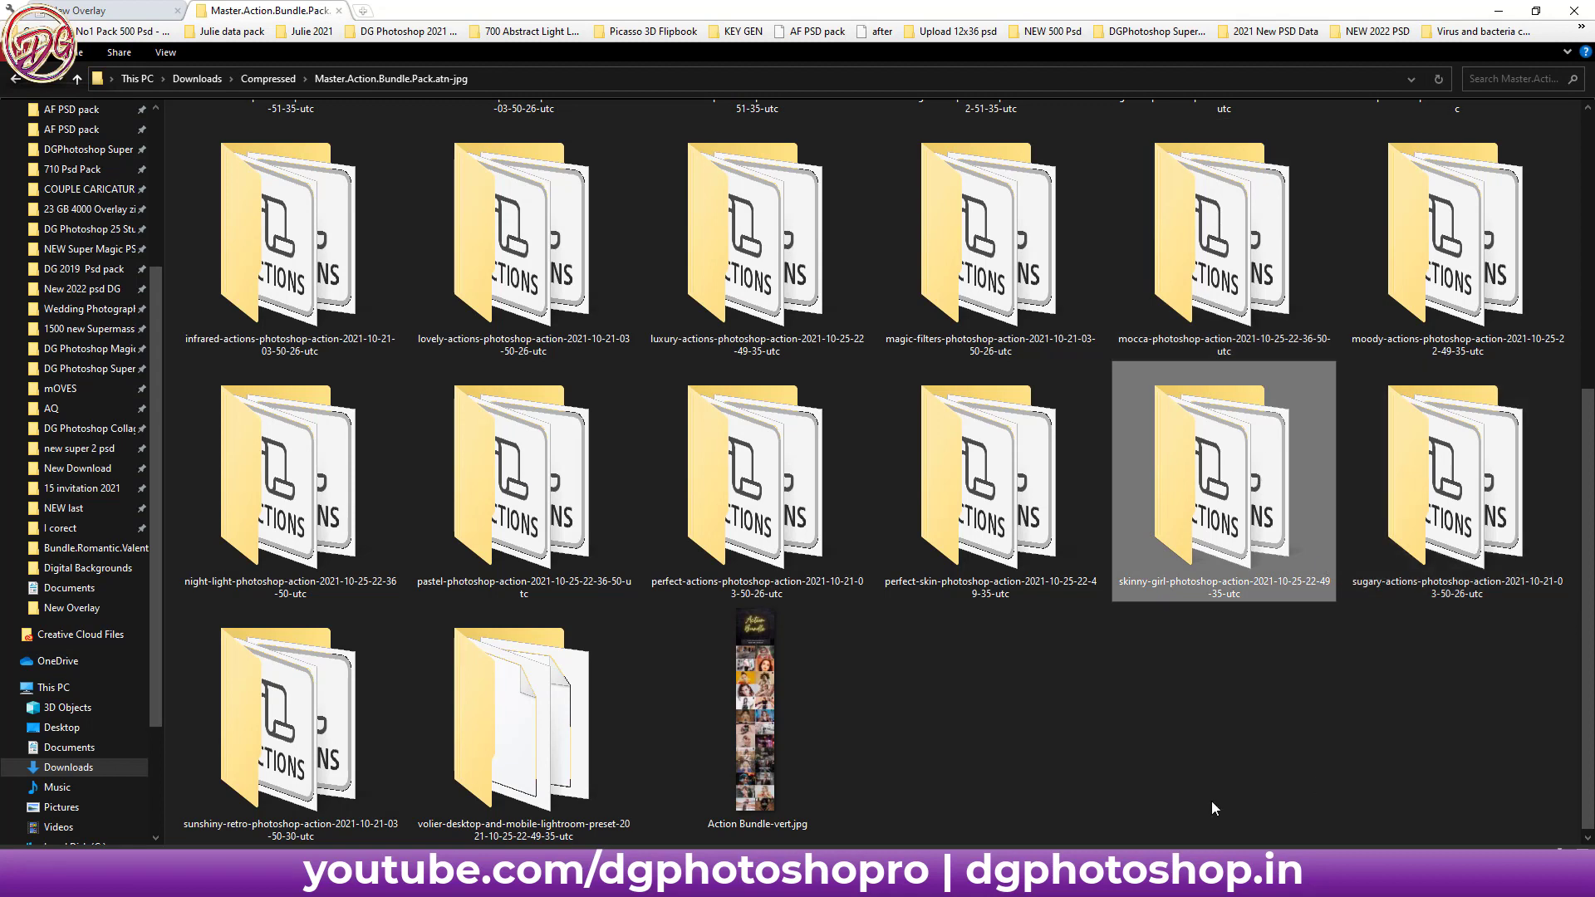
click(1467, 357)
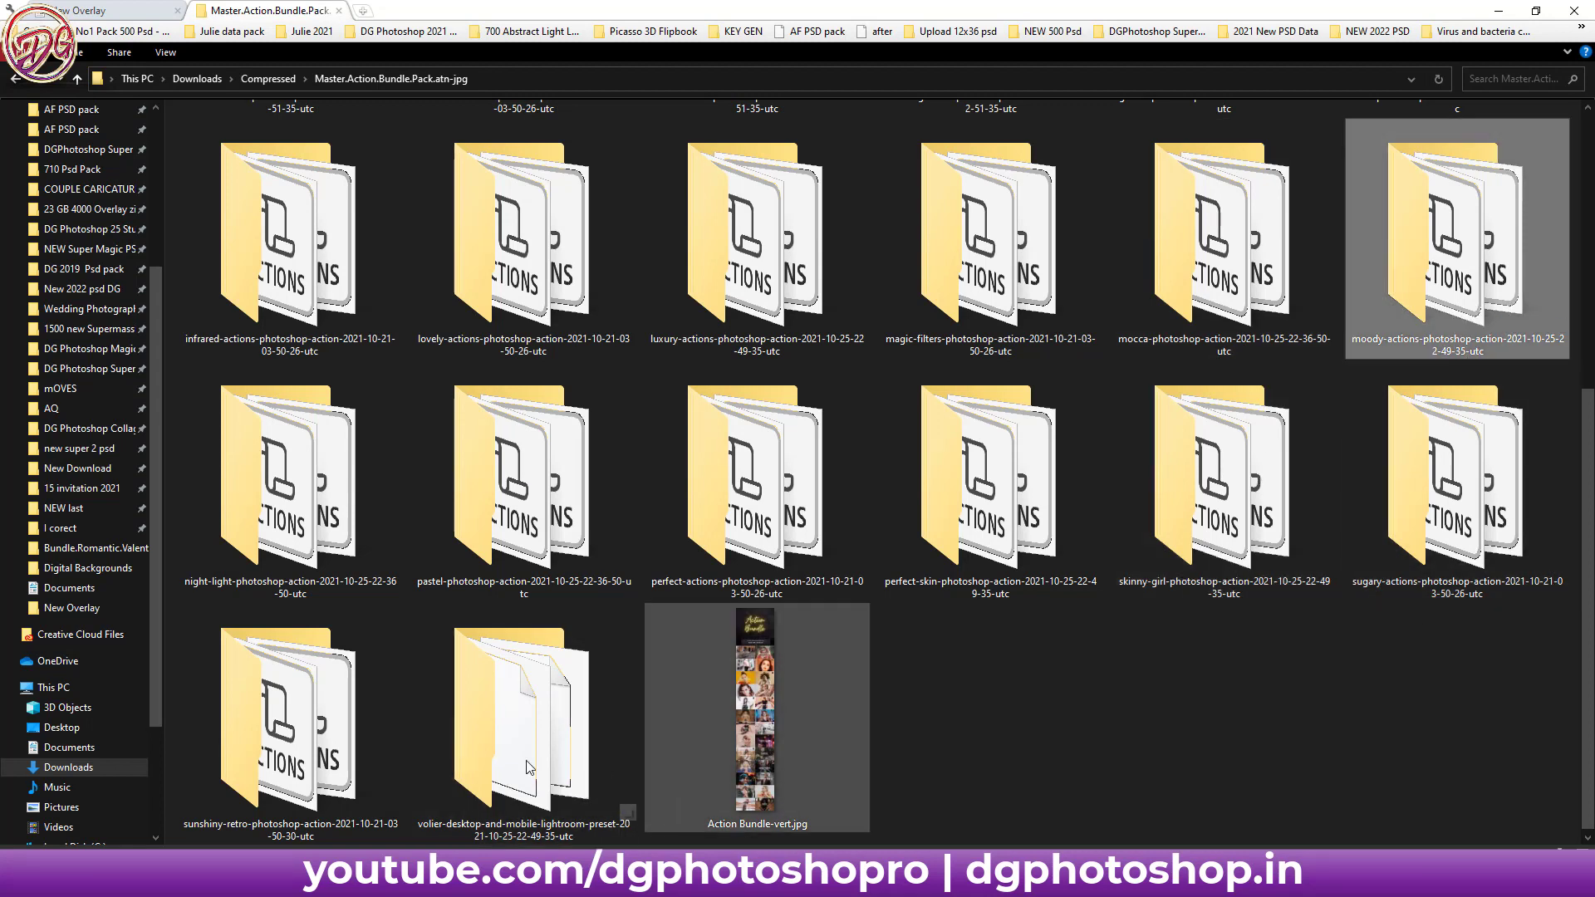
click(291, 789)
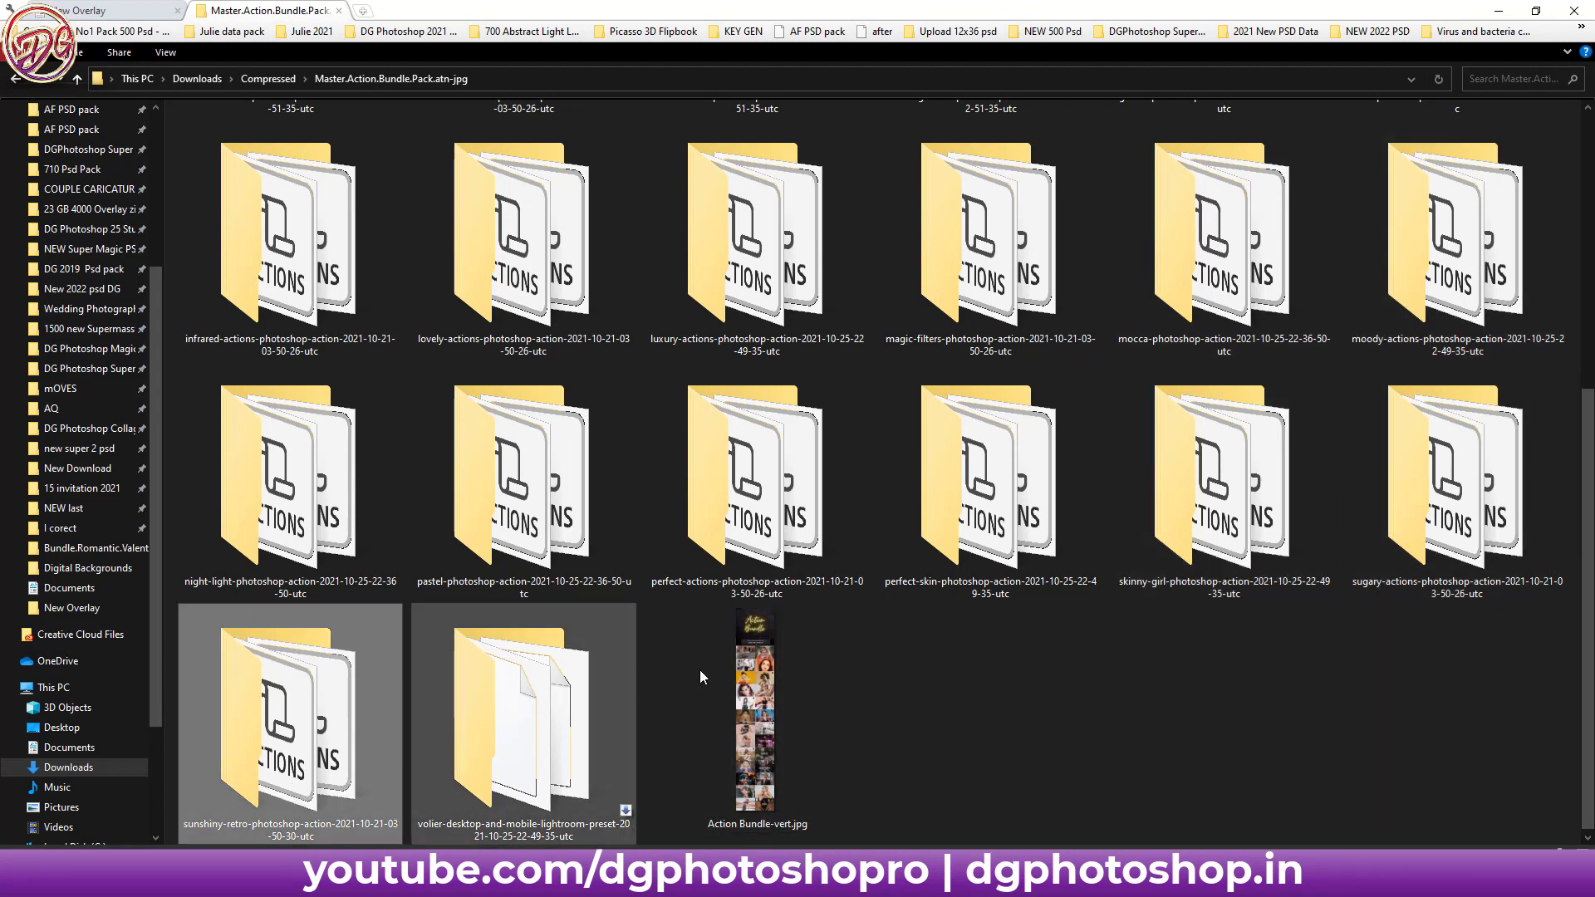
- Open the Action Bundle preview image and browse the City Bike, Perfect Skin, Skinny Girl and Lovely Actions previews
double_click(769, 660)
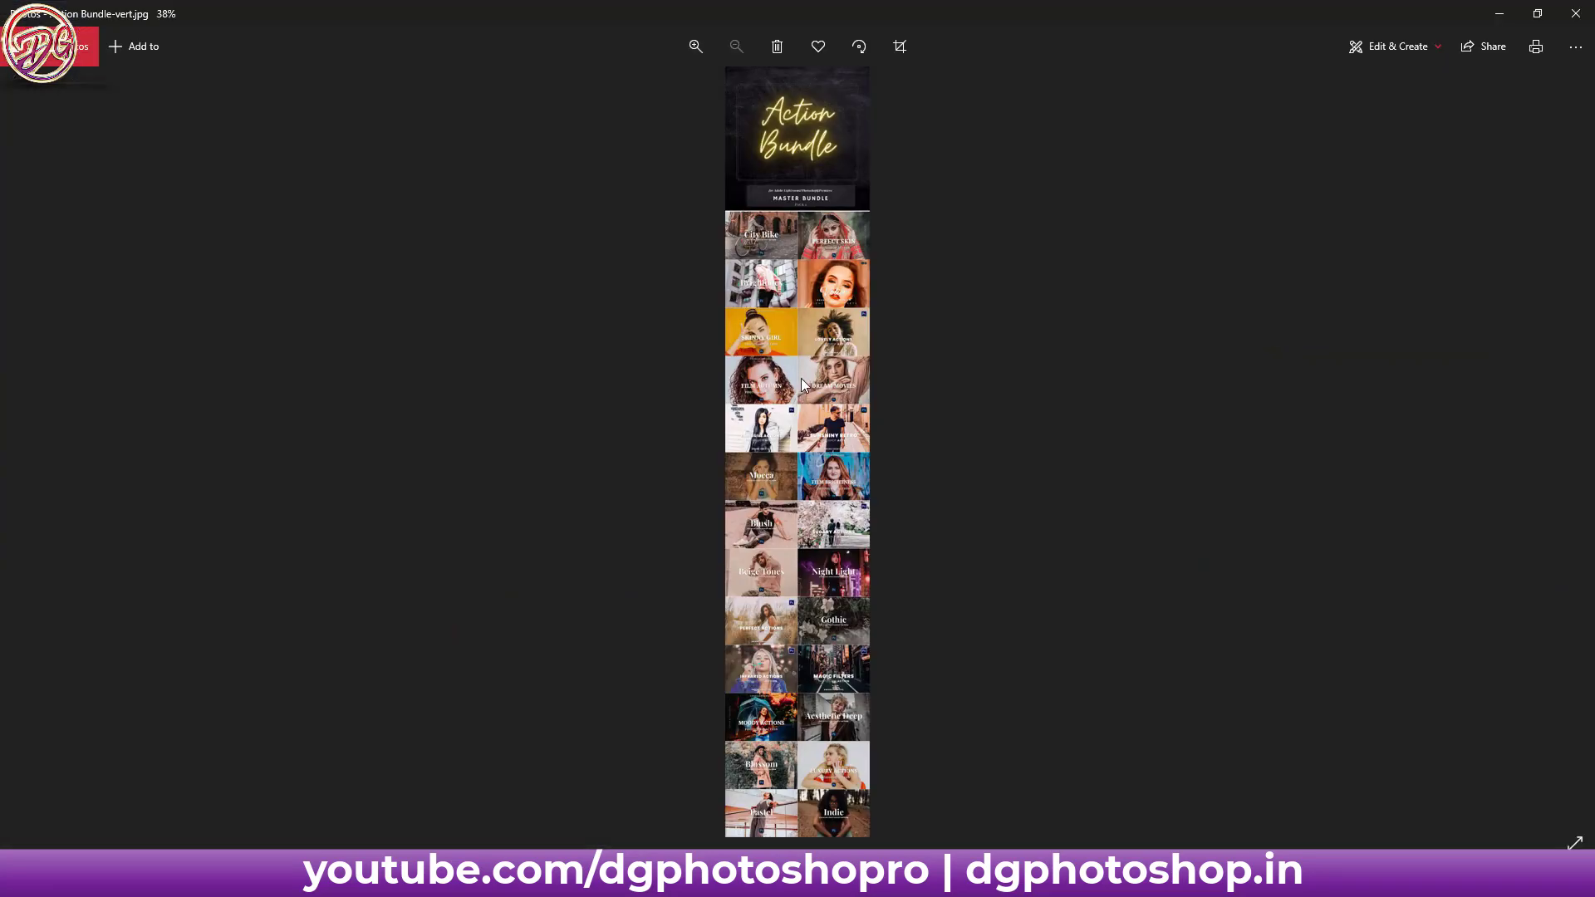
scroll(802, 385, up, 2)
scroll(829, 202, up, 2)
scroll(820, 236, up, 2)
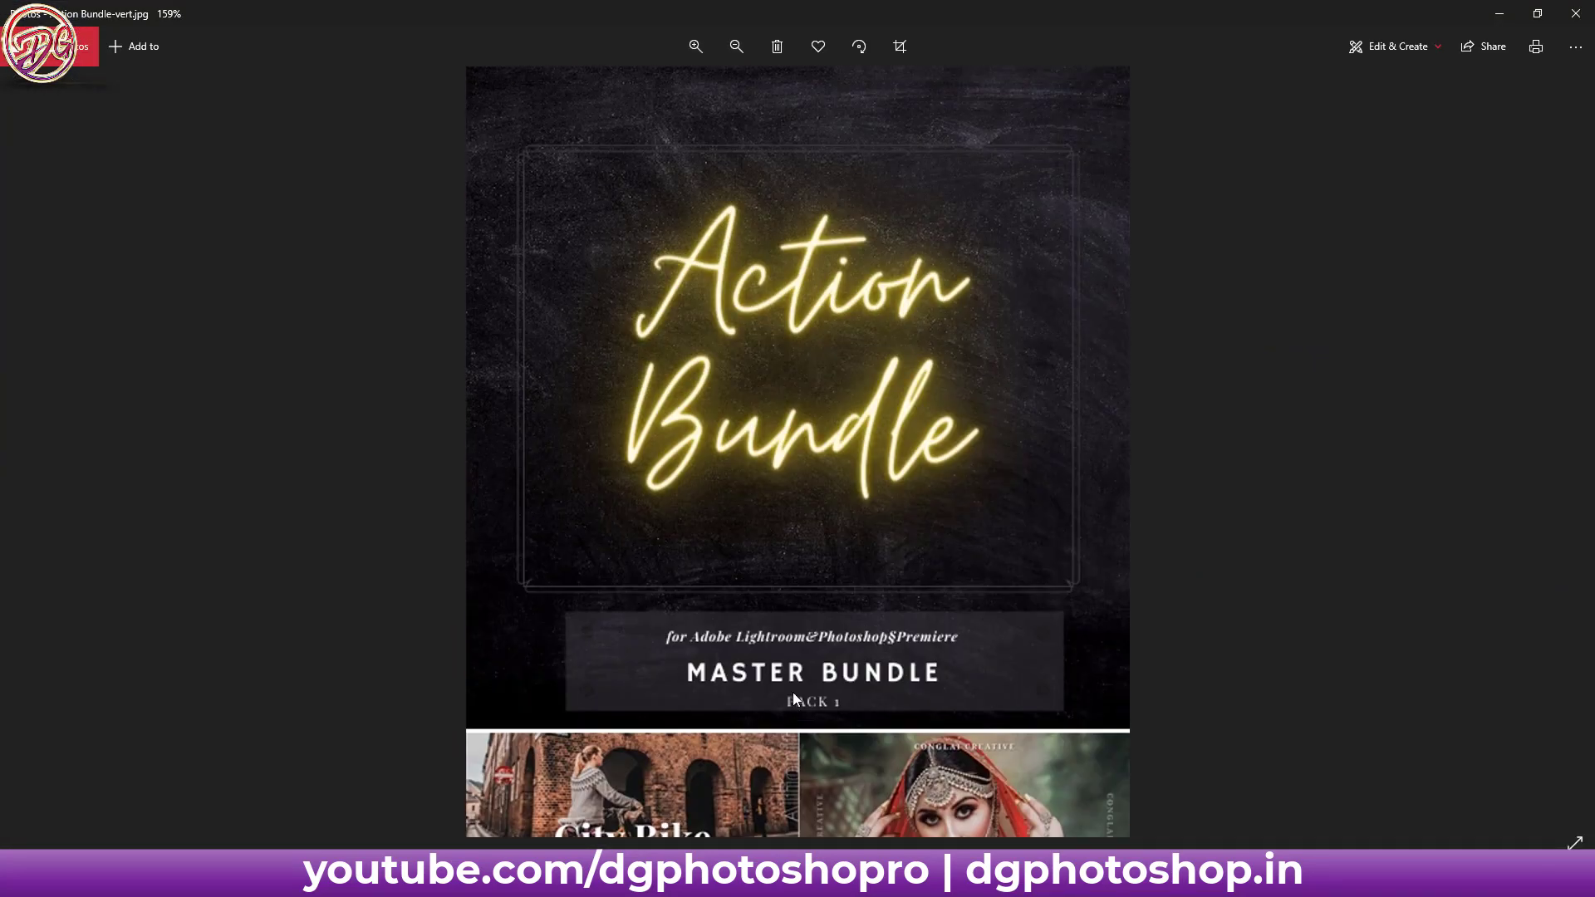
drag(793, 691, 804, 402)
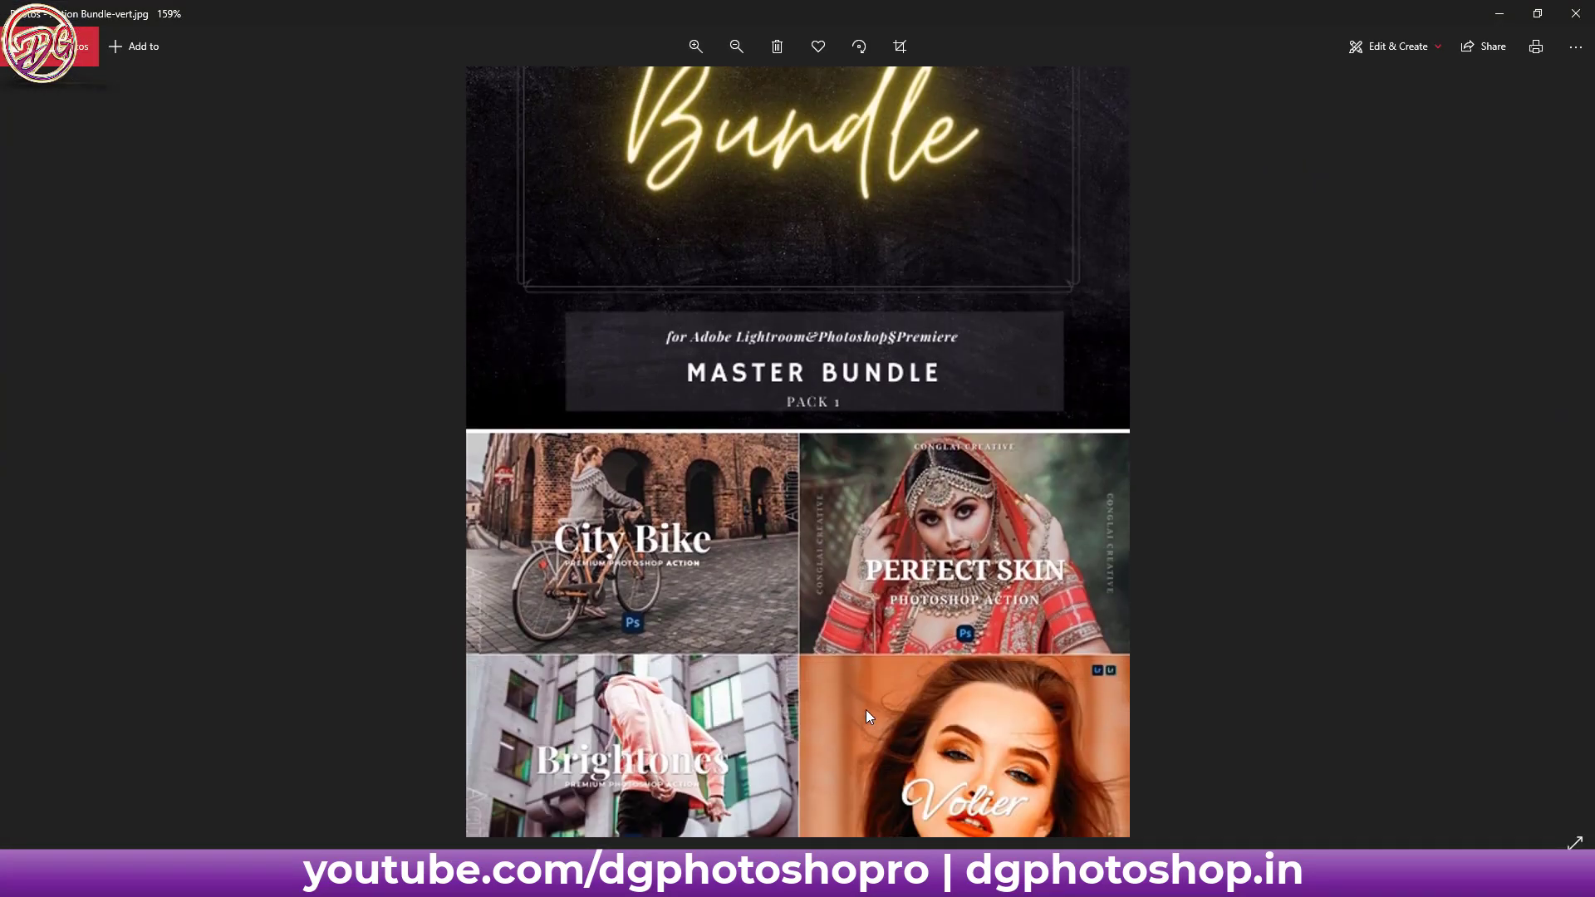
drag(867, 711, 868, 324)
mouse_move(885, 601)
mouse_down()
mouse_move(885, 474)
mouse_move(880, 724)
mouse_move(886, 636)
mouse_move(906, 705)
mouse_up()
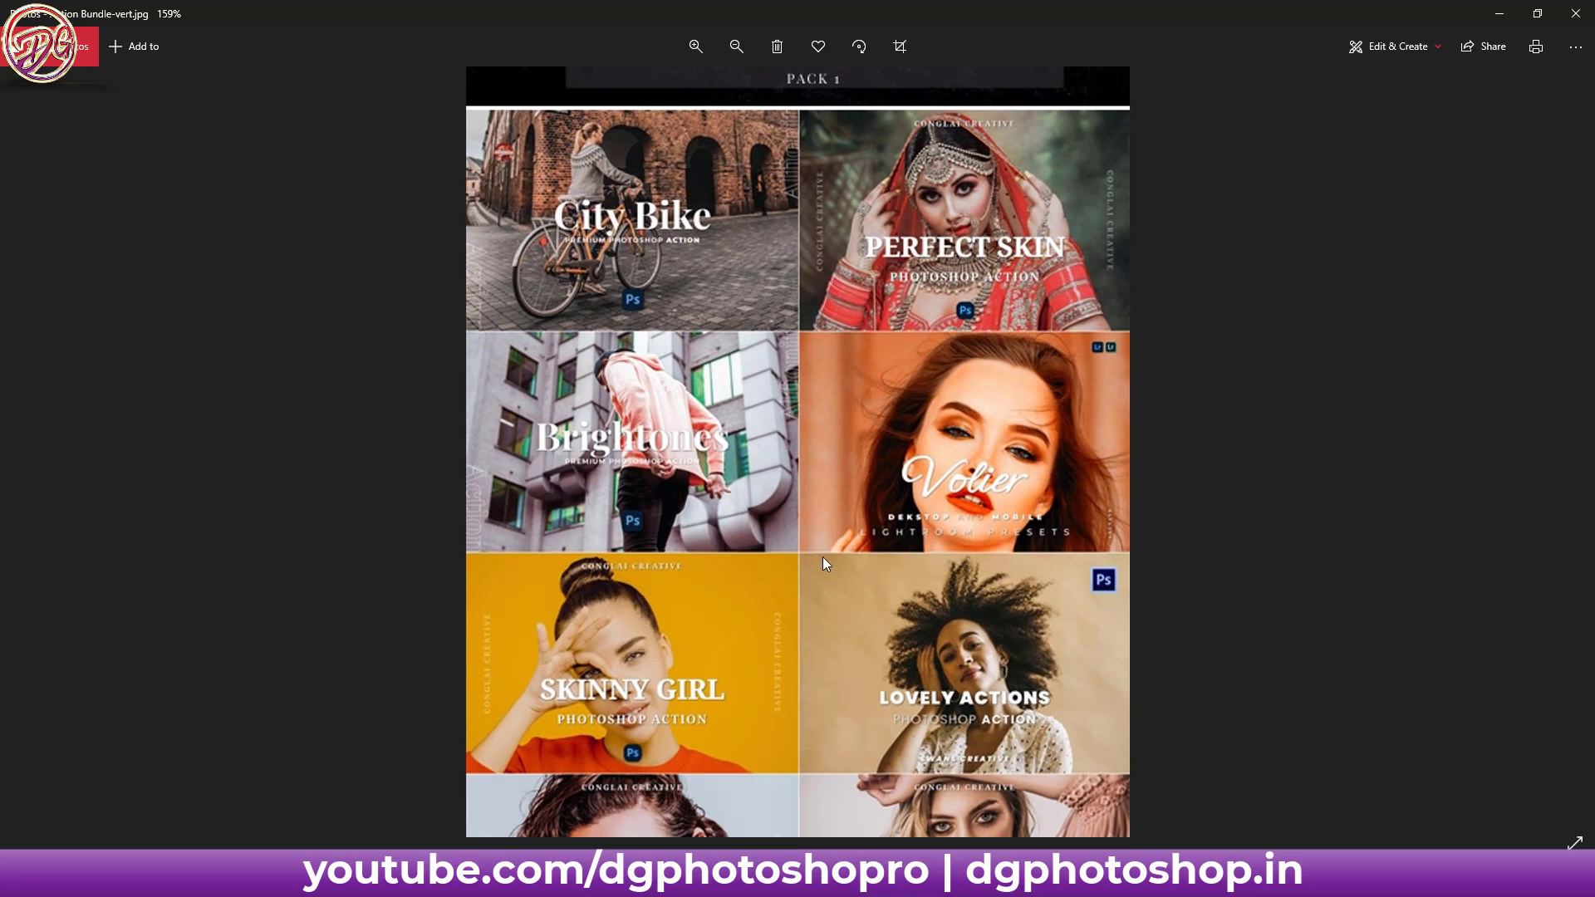
- Browse the remaining bundle previews from Film Autumn through Indie, then close the preview image
drag(882, 686, 857, 531)
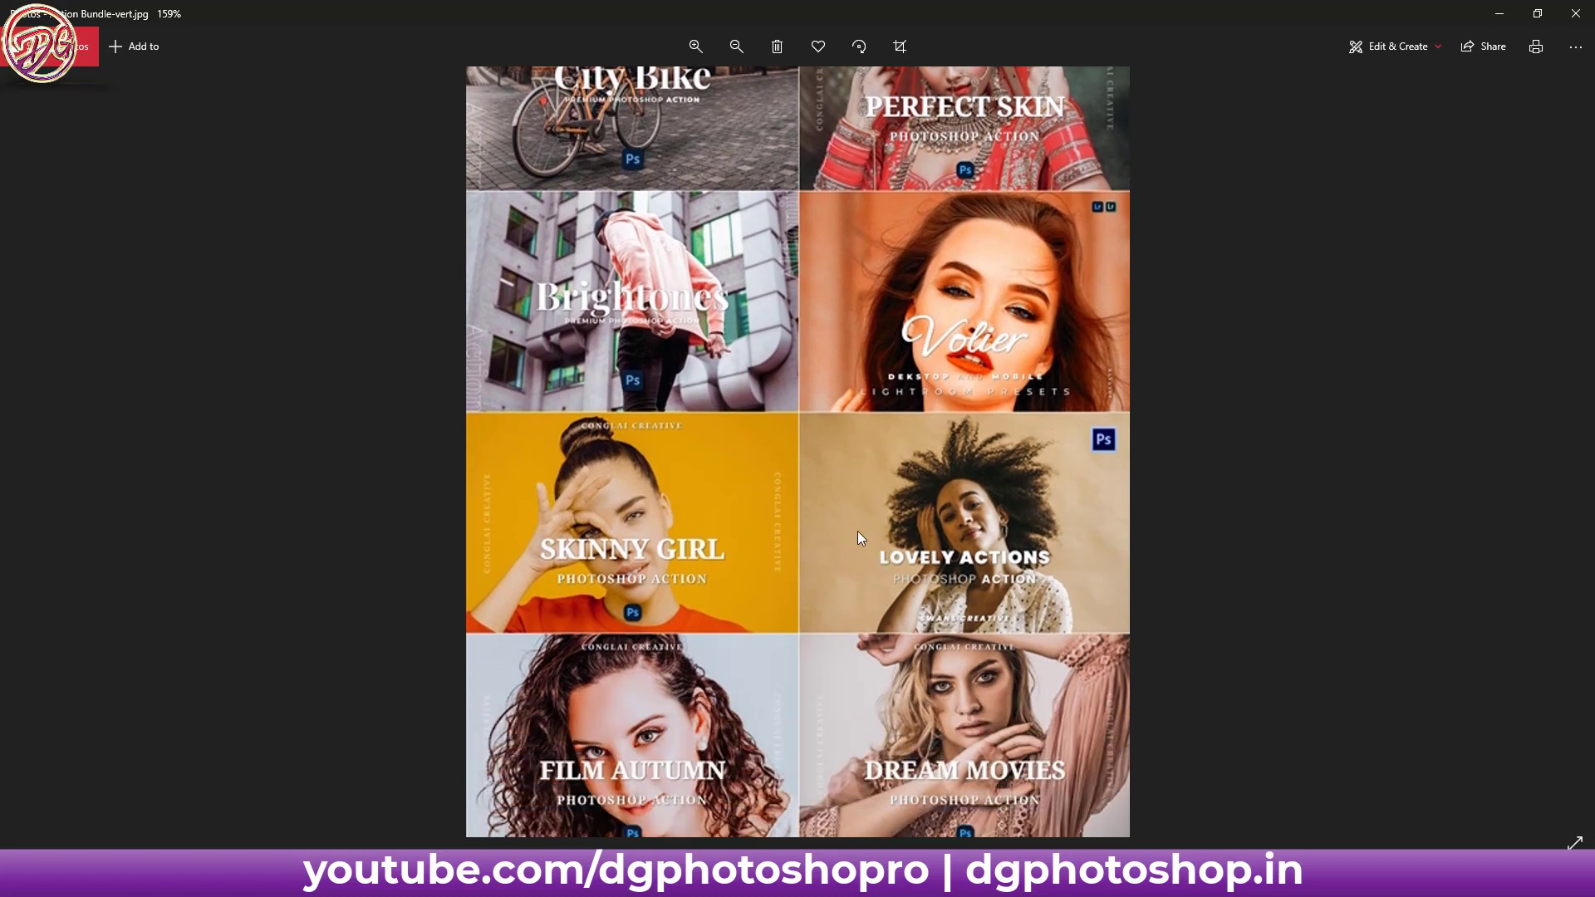
drag(860, 711, 861, 497)
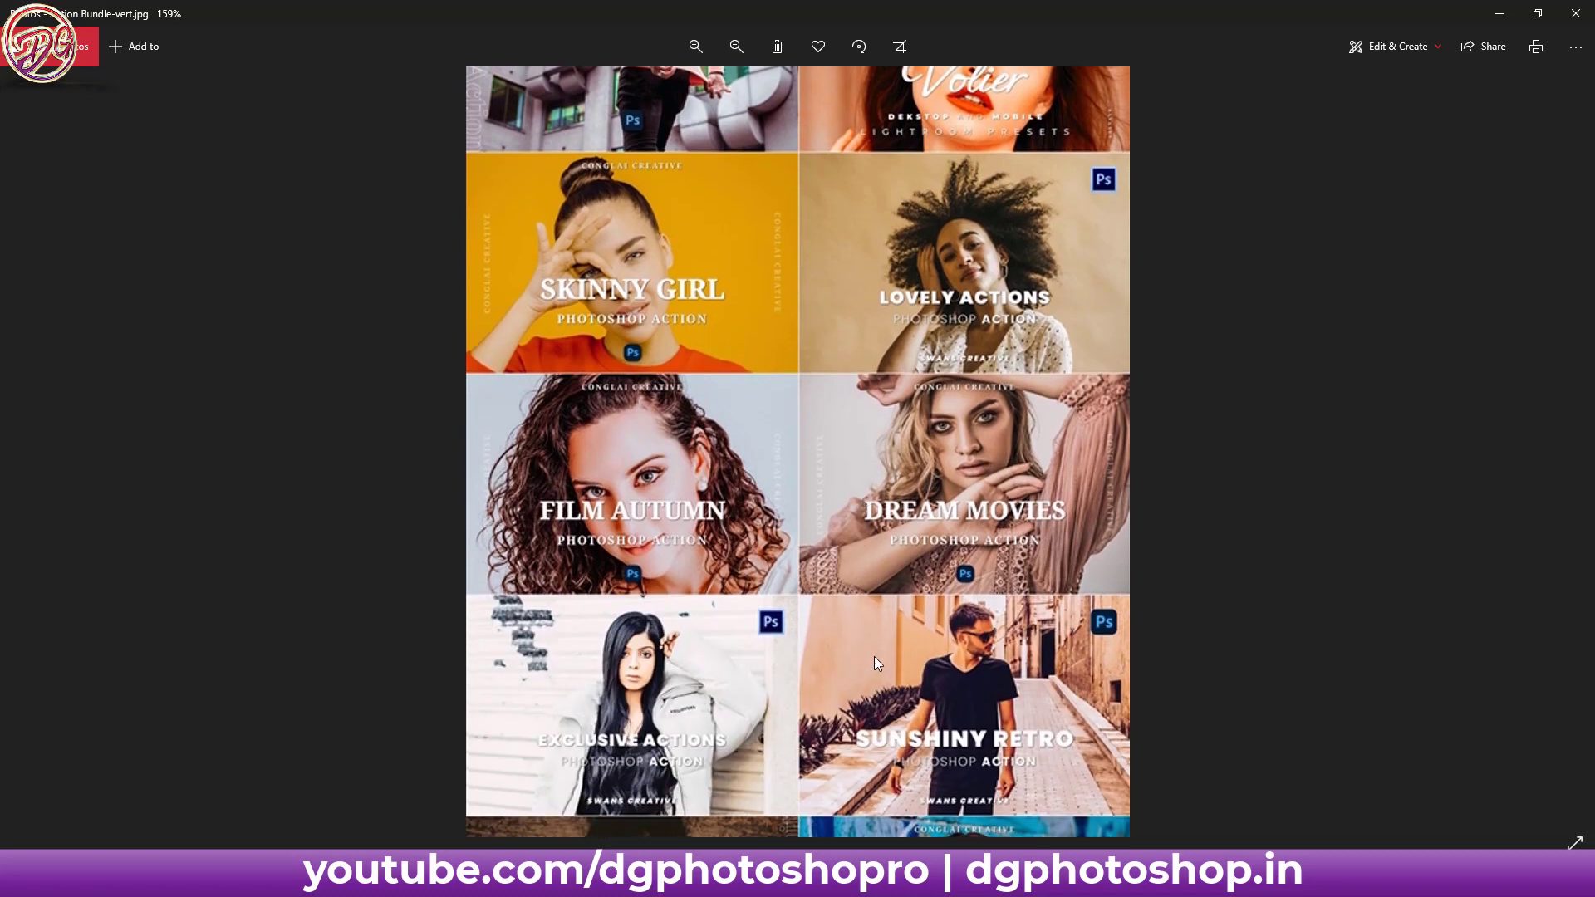
drag(874, 656, 880, 420)
drag(927, 695, 923, 528)
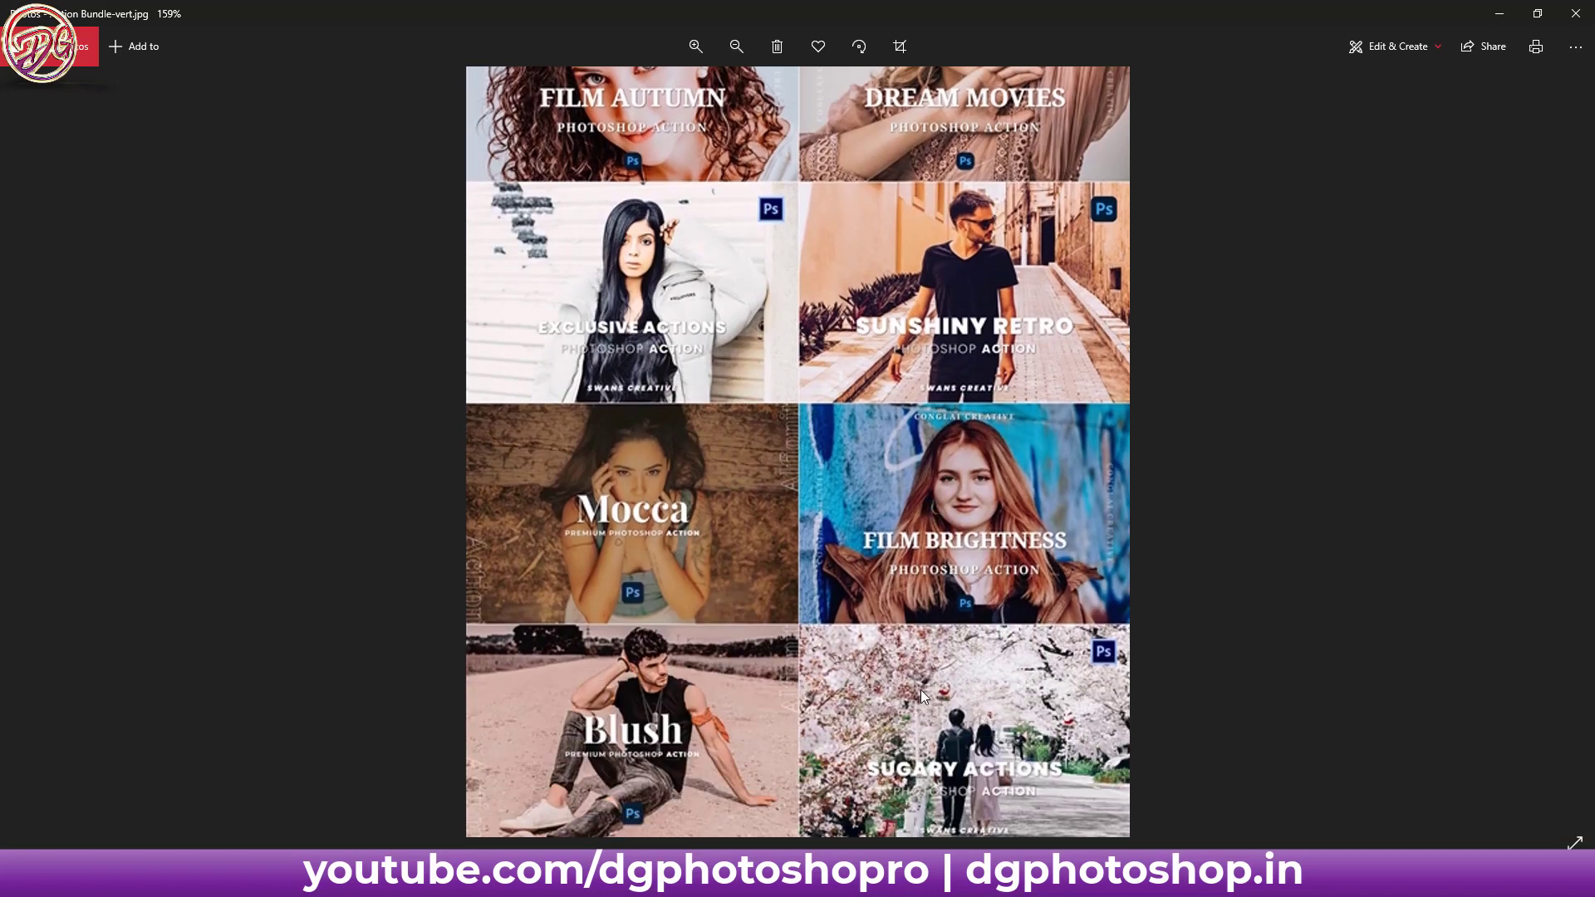
drag(920, 689, 917, 419)
drag(922, 665, 925, 316)
mouse_move(932, 595)
mouse_down()
mouse_move(949, 536)
mouse_move(947, 366)
mouse_up()
drag(910, 629, 920, 444)
drag(890, 670, 894, 584)
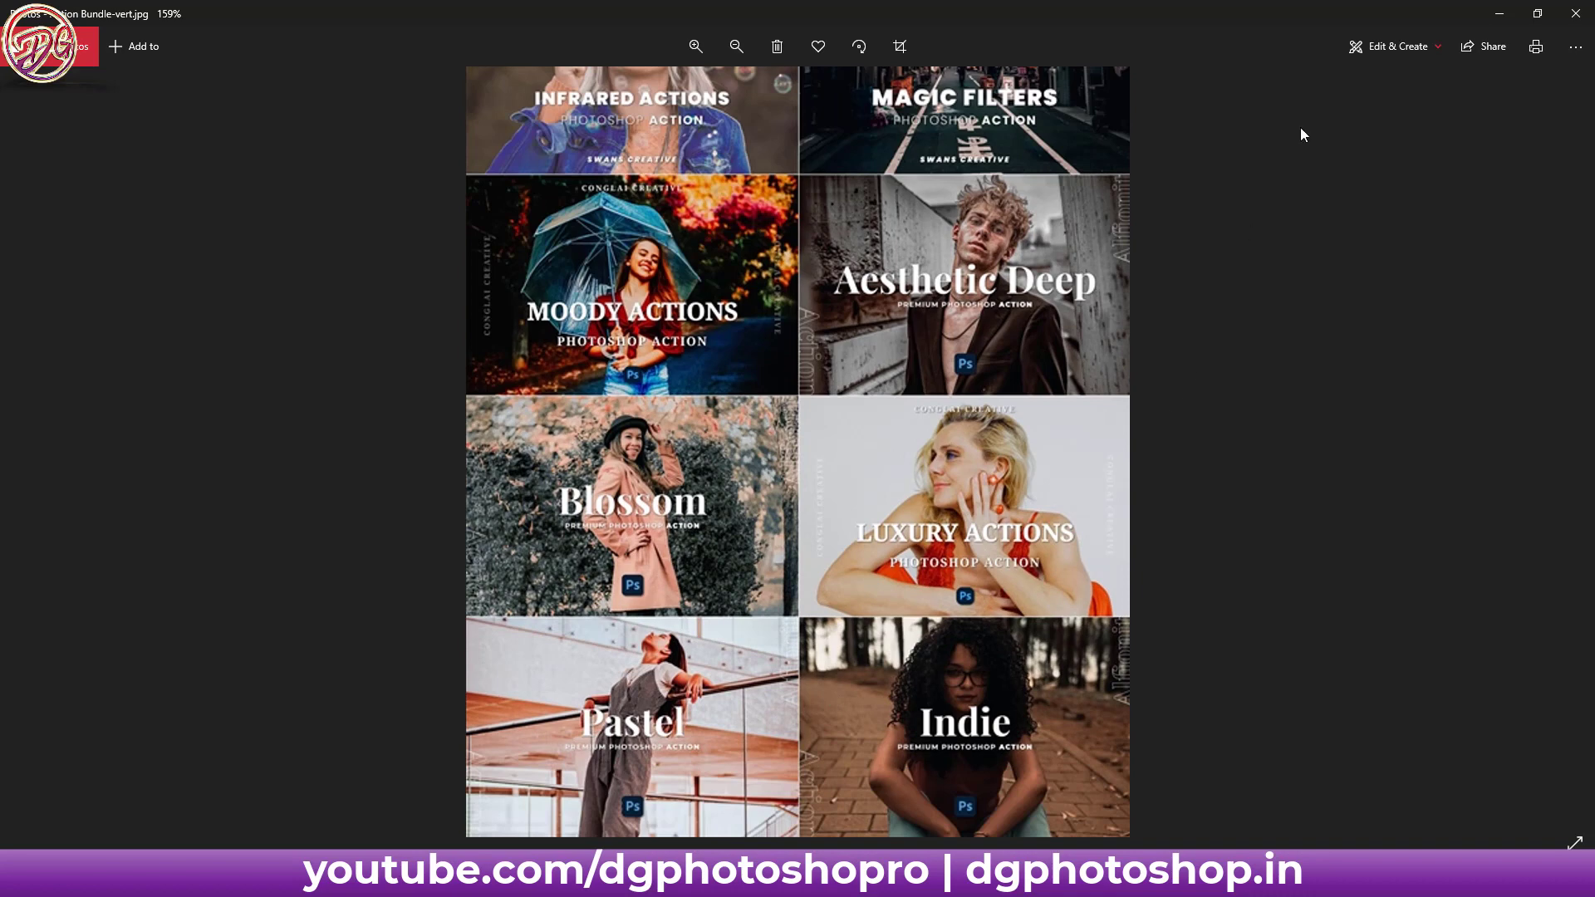
click(1582, 13)
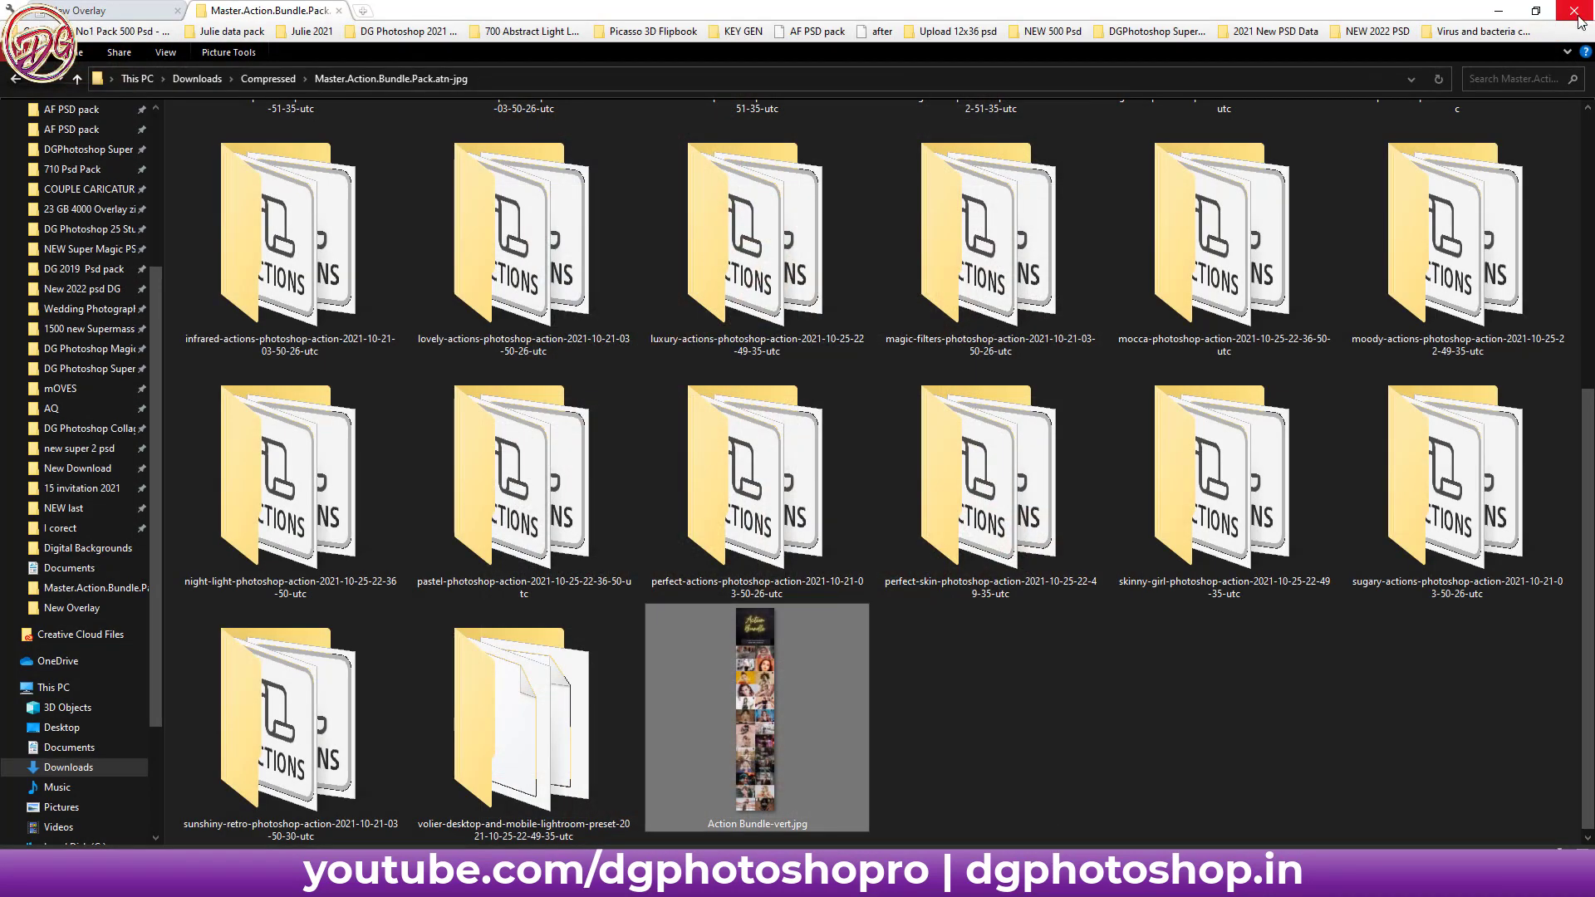
- Select all action folders from the first through volier twice, clearing the selection each time
scroll(1105, 552, up, 3)
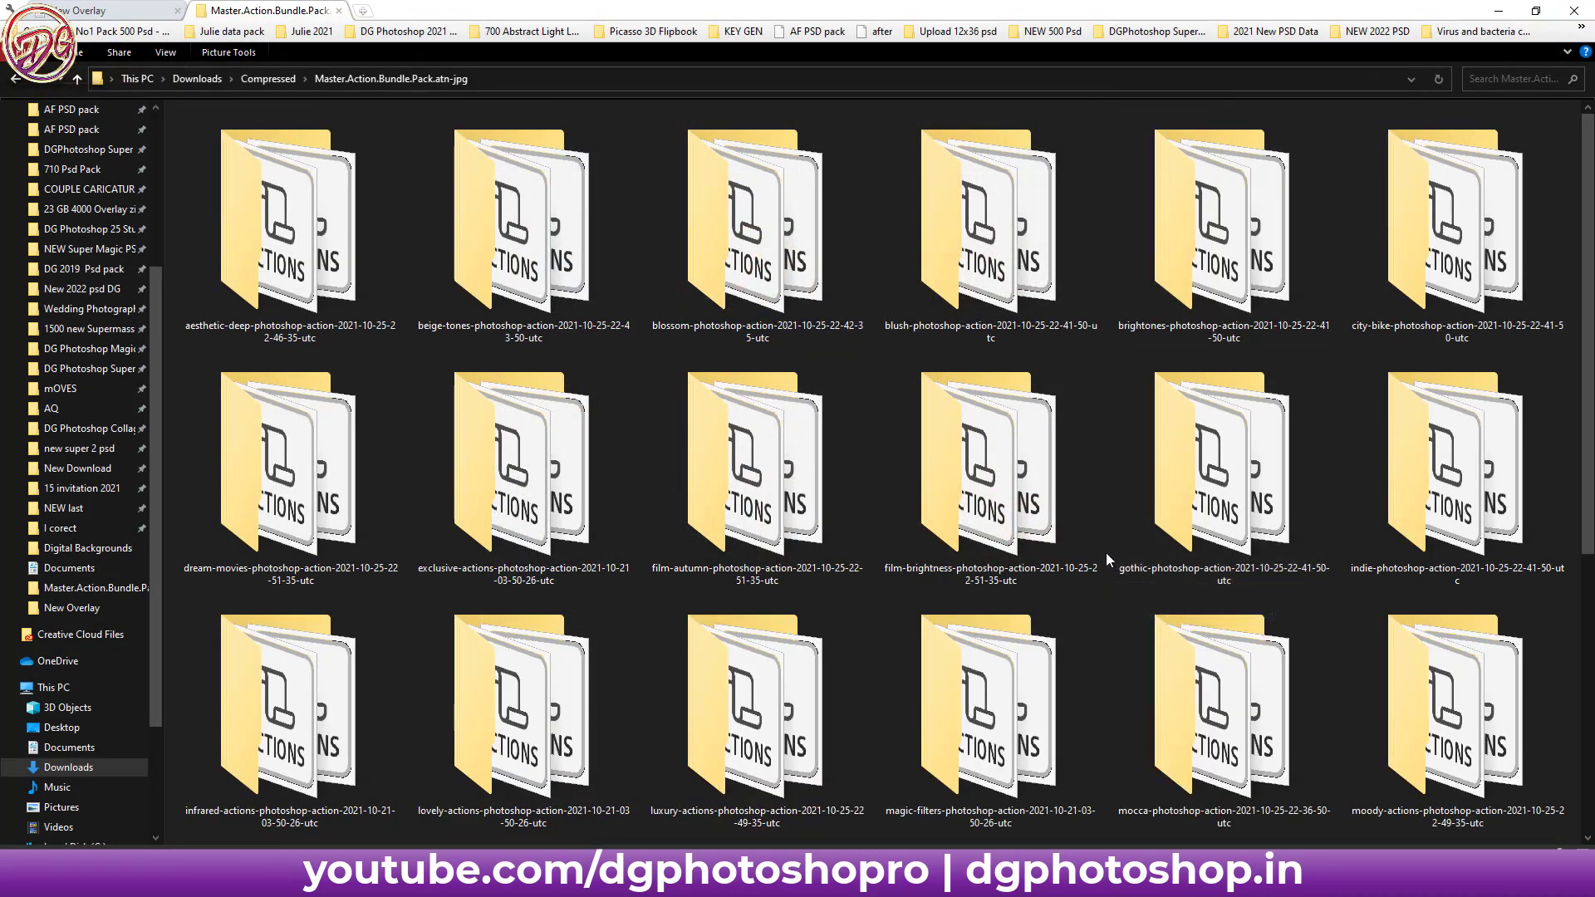
click(286, 233)
scroll(880, 492, down, 3)
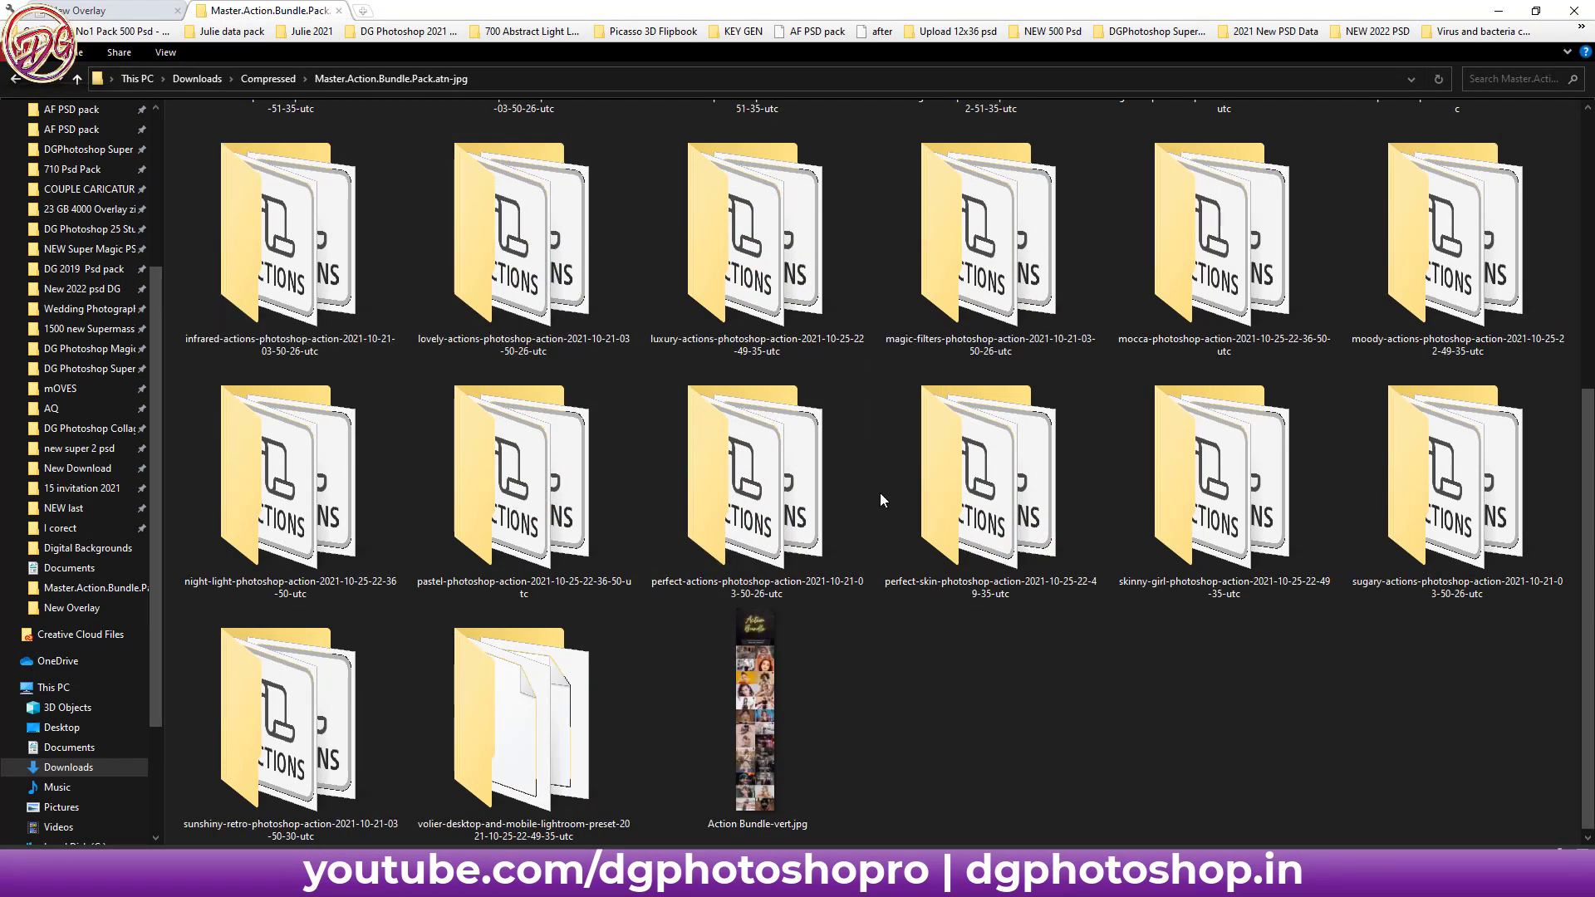
shift+click(561, 693)
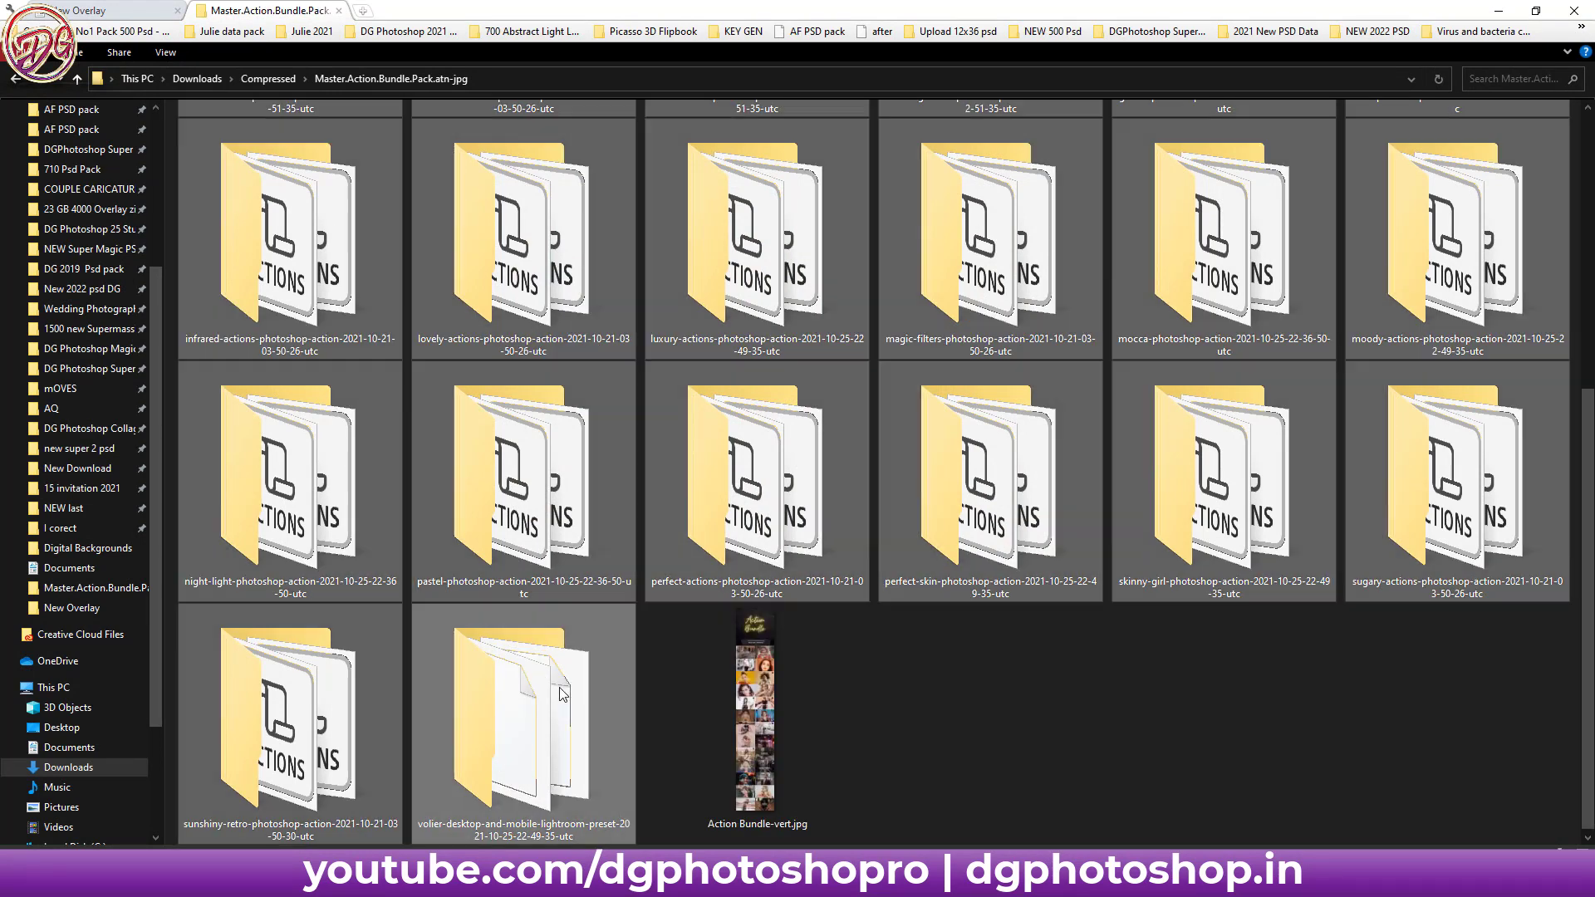
click(1179, 736)
scroll(1193, 696, up, 3)
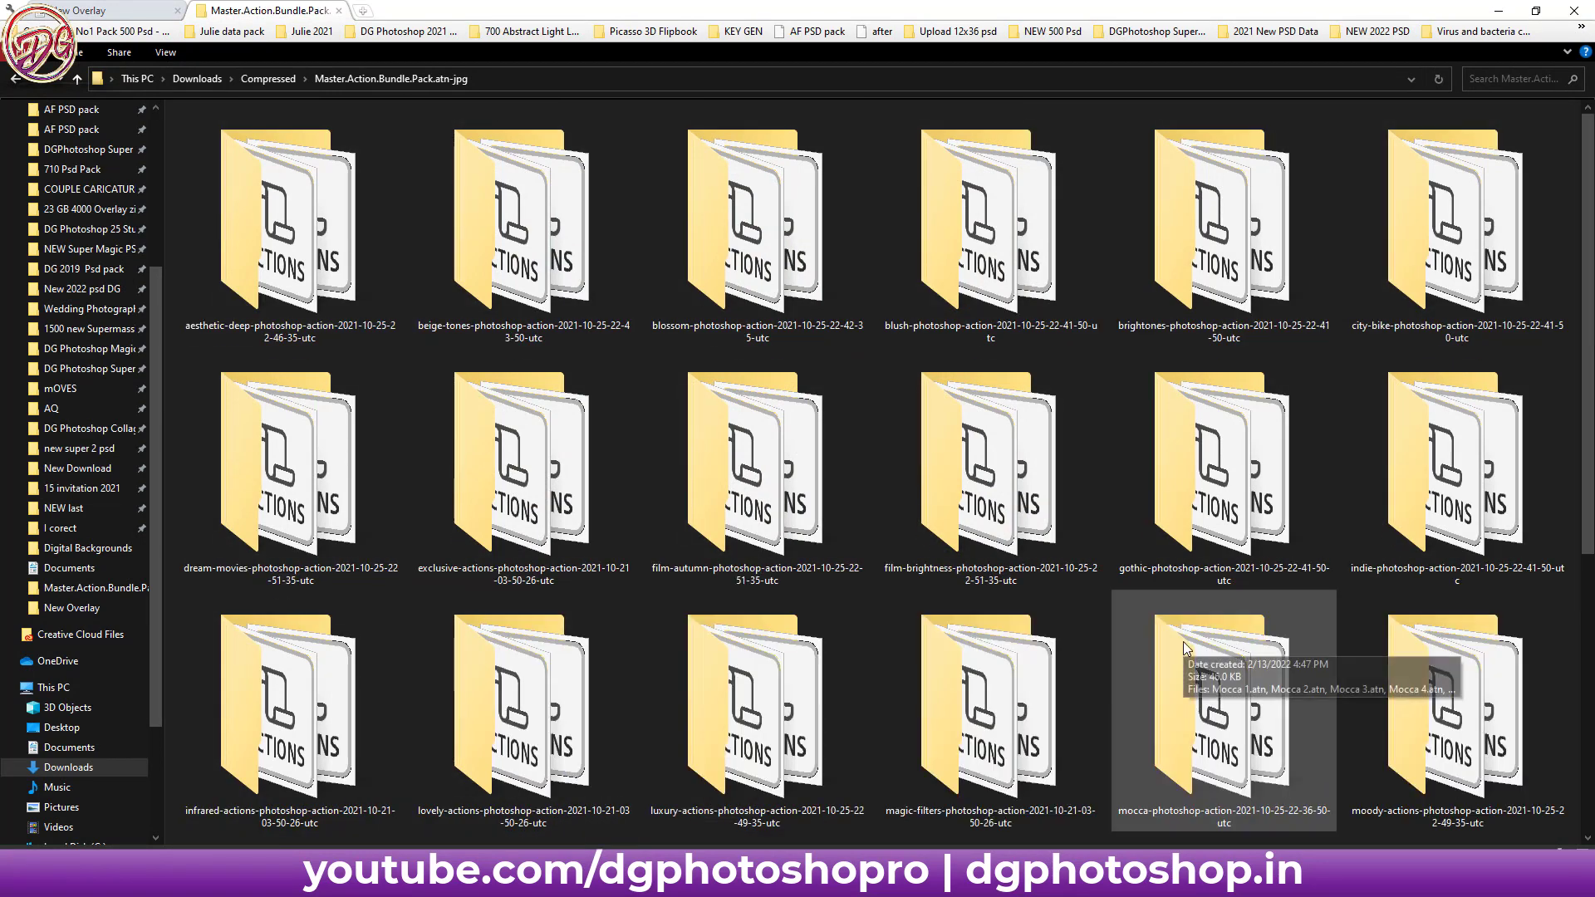
click(394, 314)
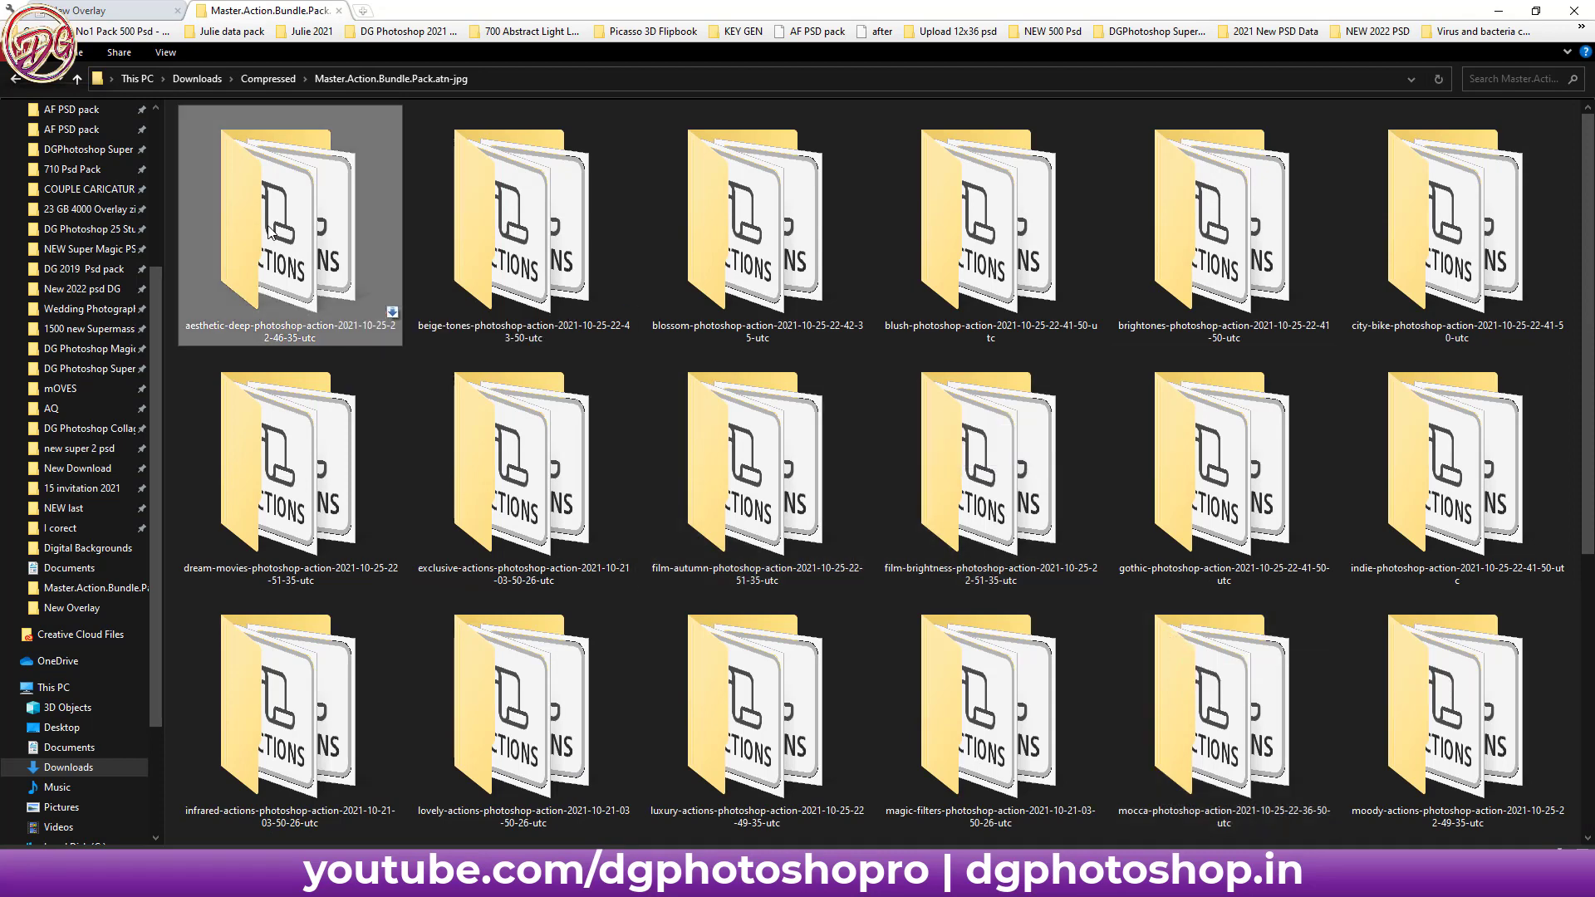
scroll(515, 714, down, 3)
shift+click(515, 714)
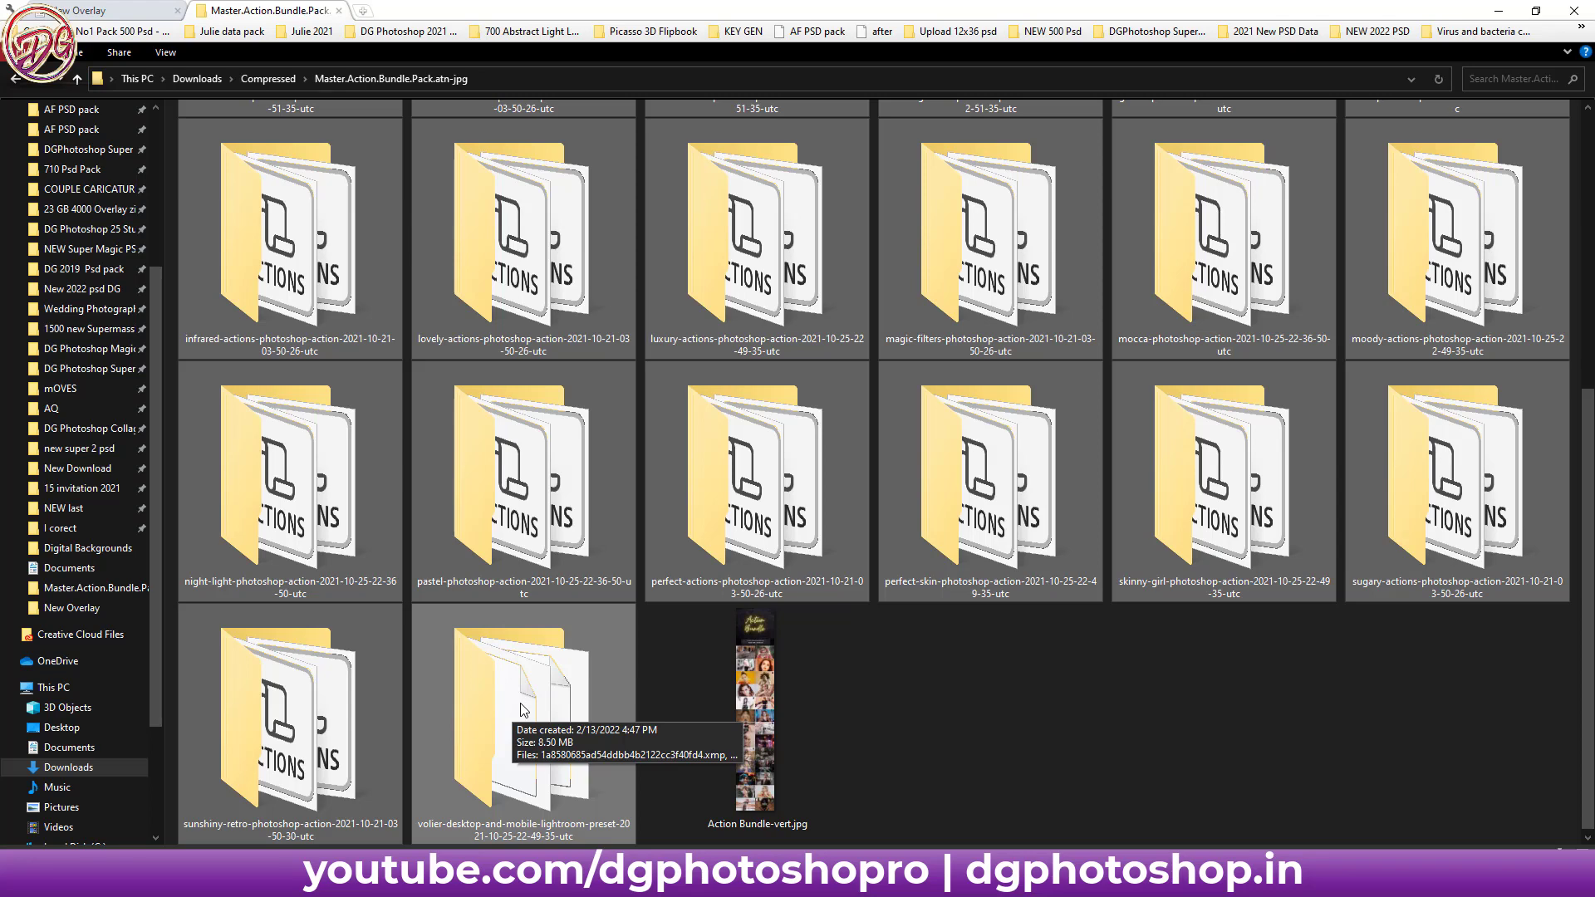
click(915, 704)
scroll(862, 681, up, 5)
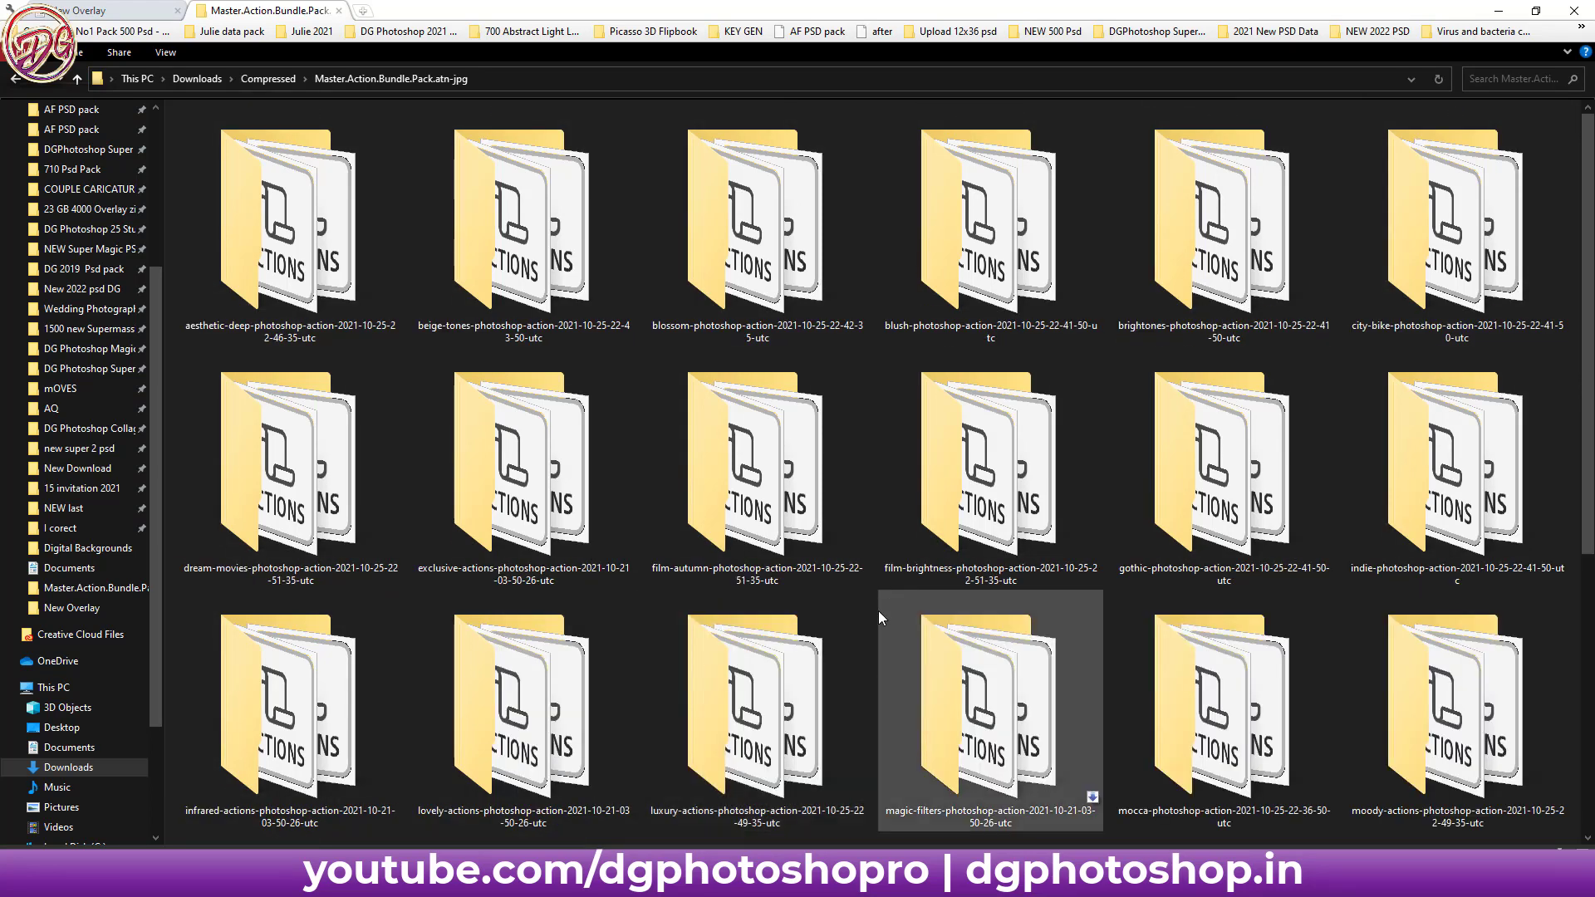
scroll(868, 648, down, 5)
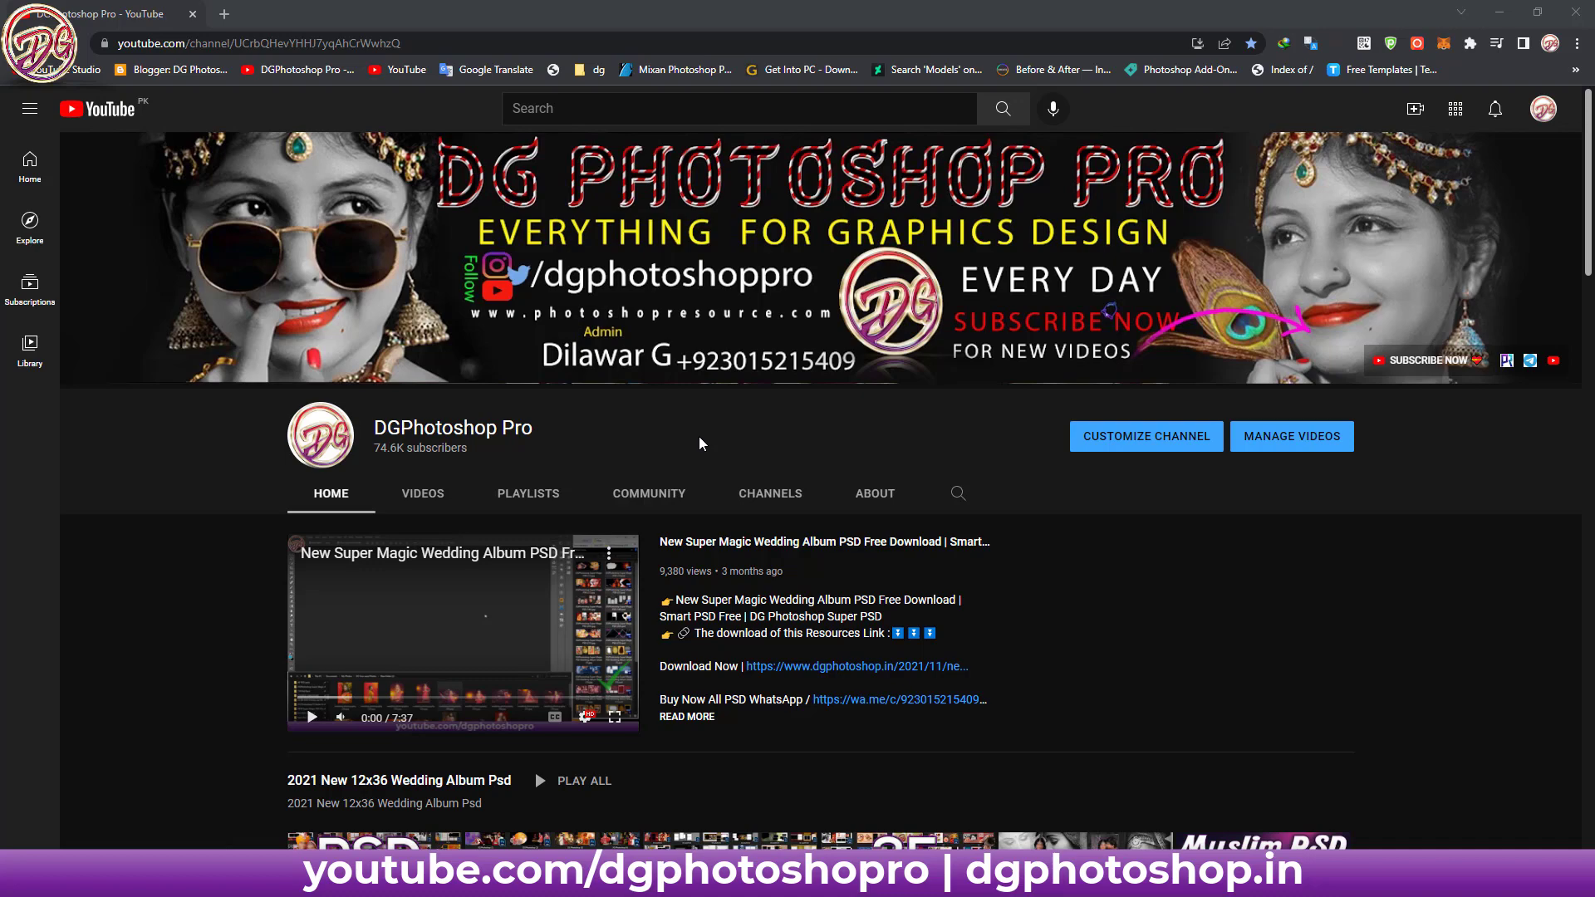
- Scroll the YouTube channel page to Uploads and open the newest Romantic Valentines video
scroll(699, 442, down, 2)
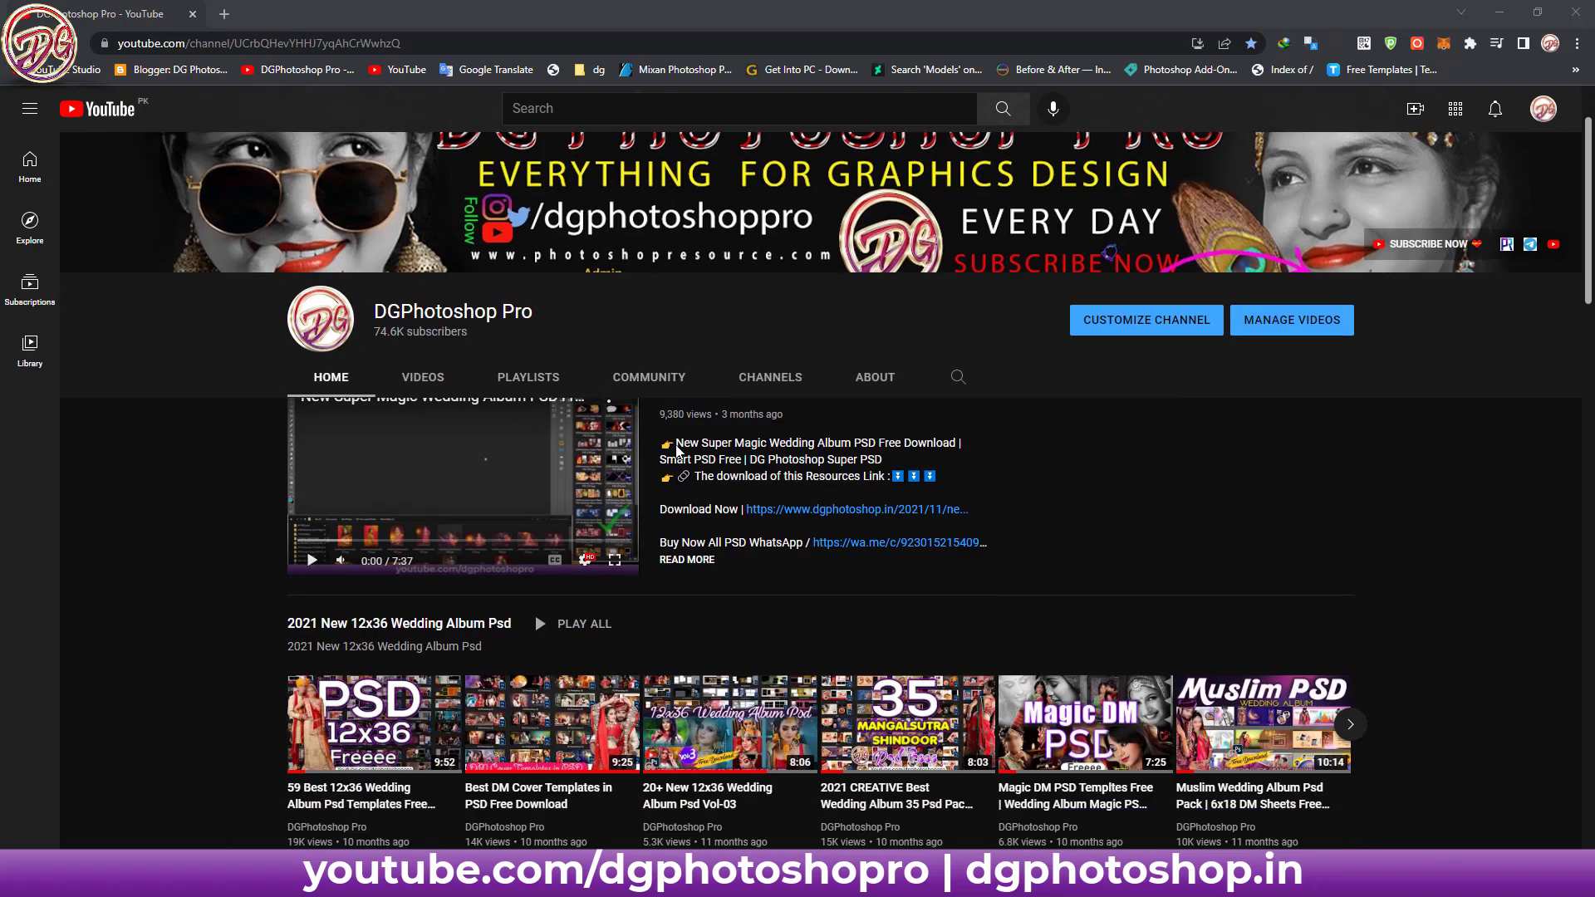
scroll(689, 448, down, 3)
scroll(679, 458, down, 2)
scroll(679, 457, down, 3)
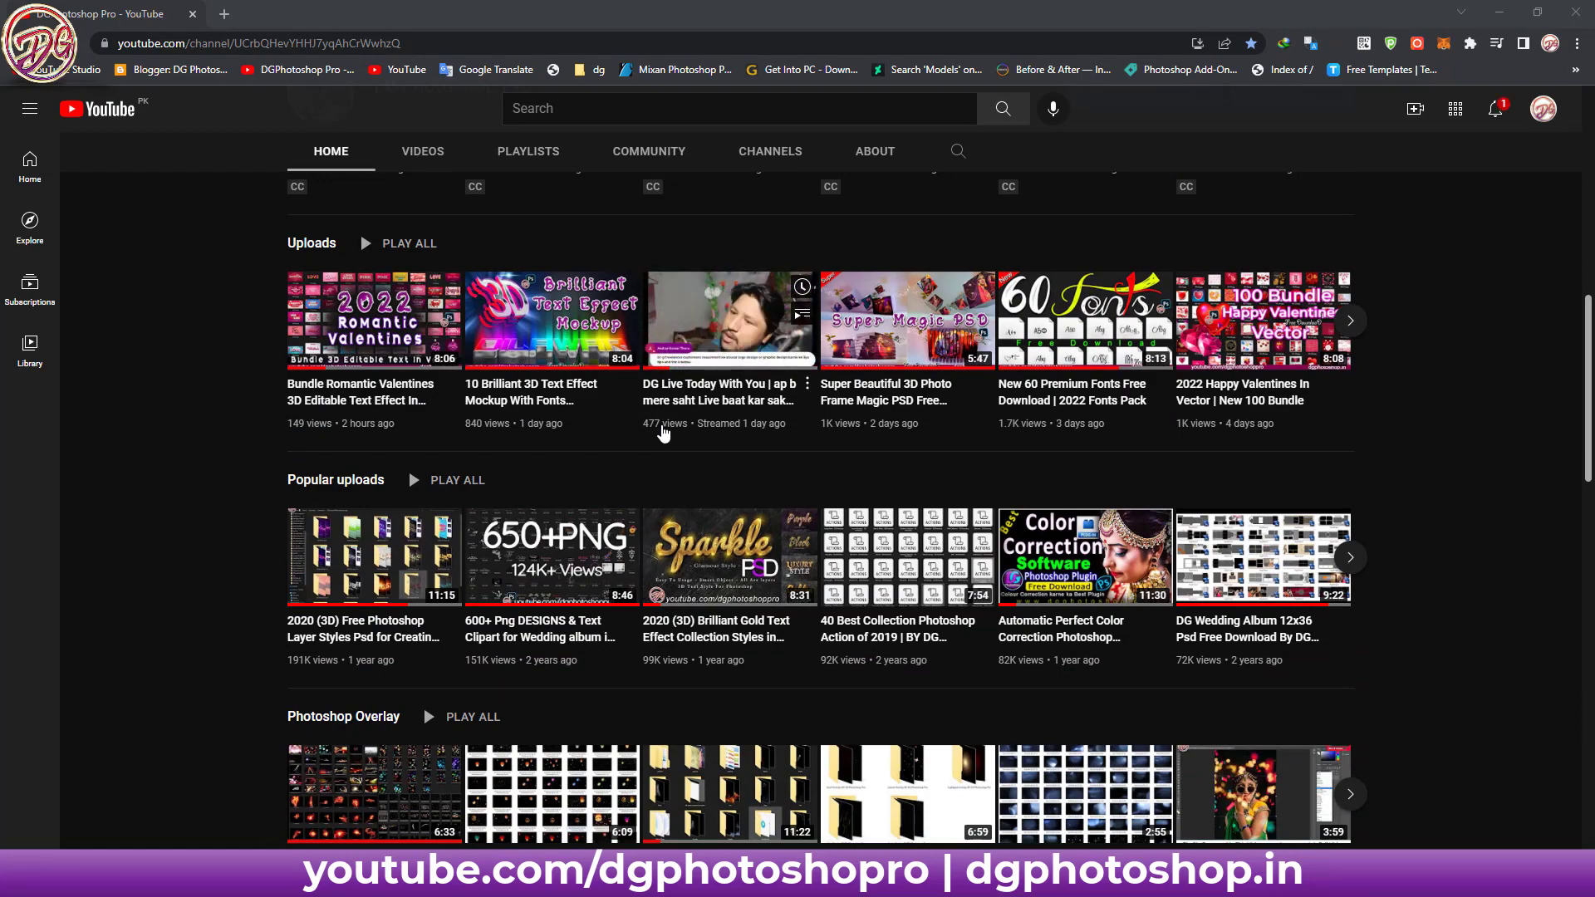
scroll(1490, 407, up, 7)
scroll(1490, 407, up, 4)
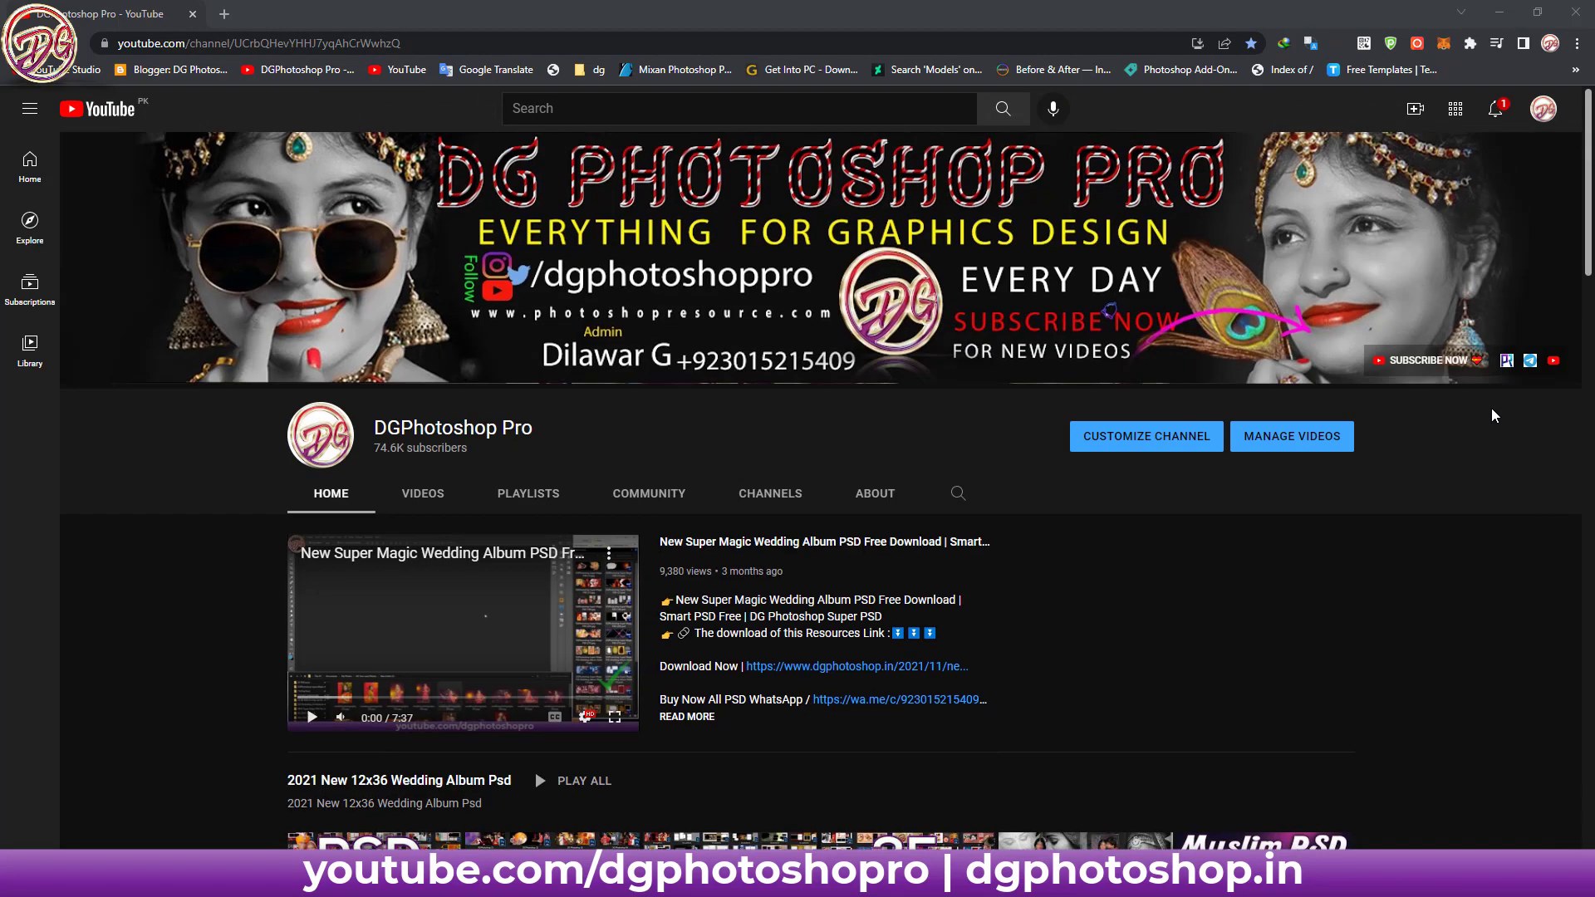
scroll(548, 473, down, 6)
scroll(554, 480, up, 5)
scroll(851, 349, down, 6)
scroll(850, 348, down, 1)
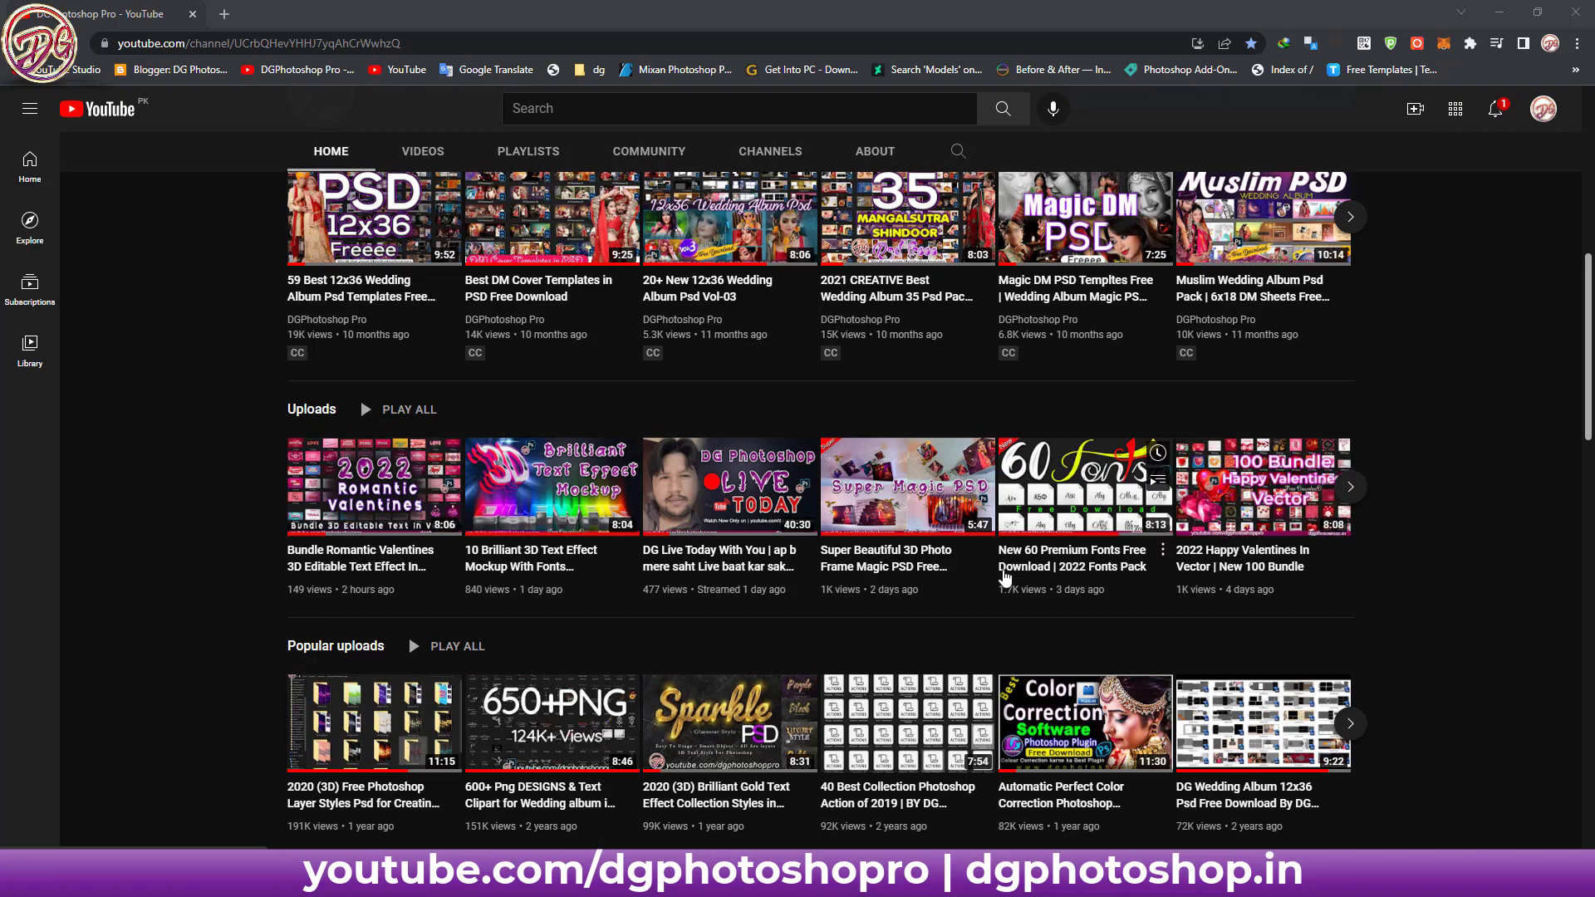
click(406, 502)
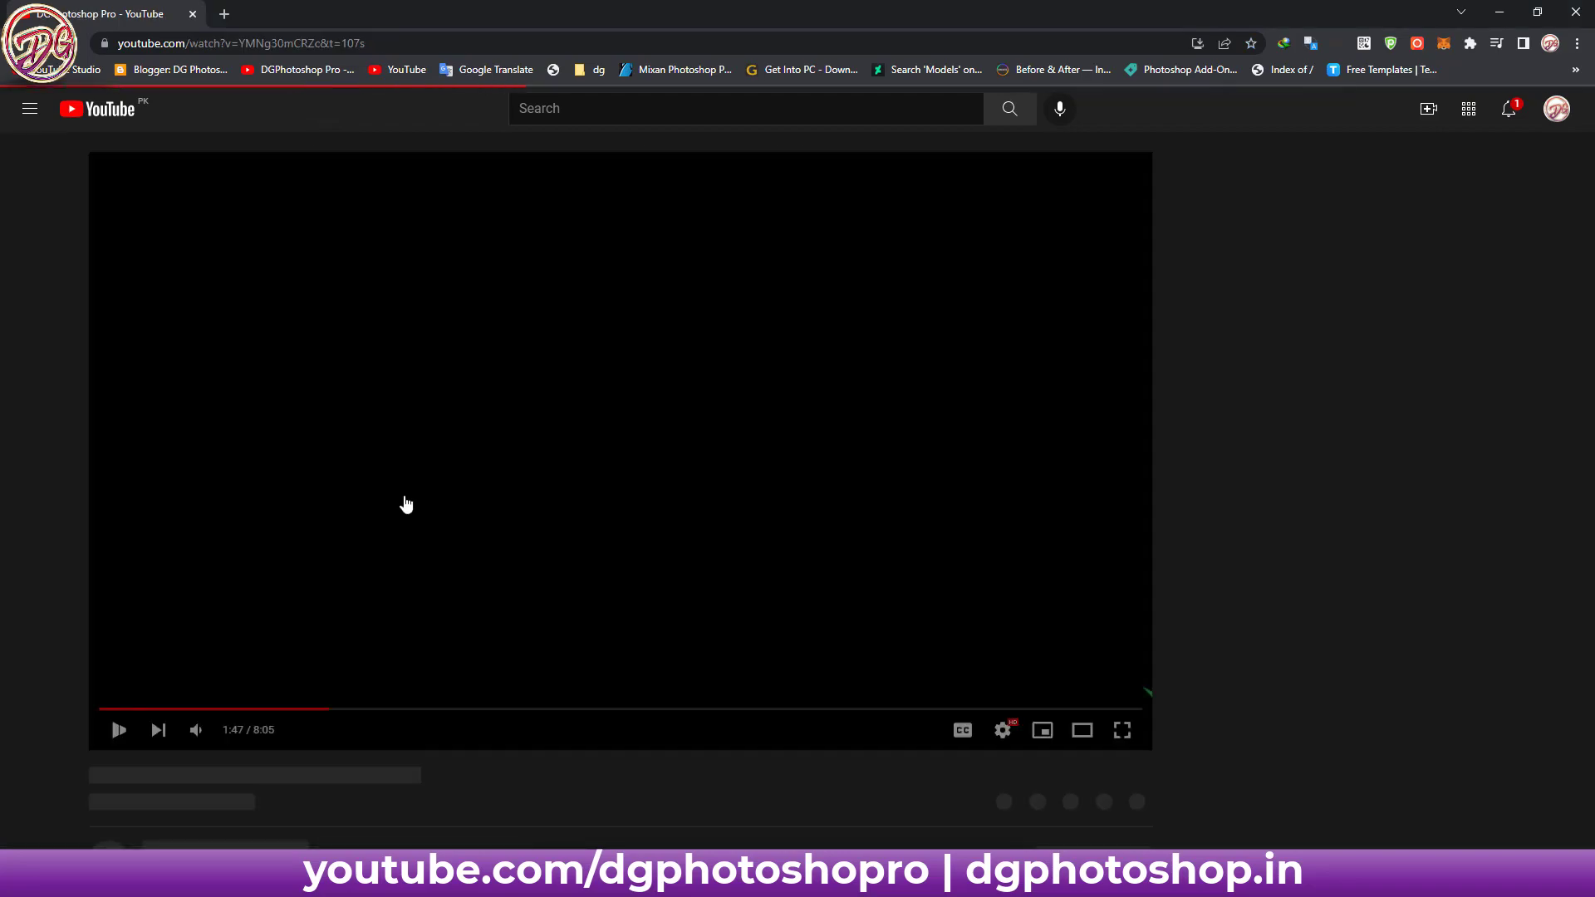
- Mute the playing video and expand its full description
scroll(440, 622, down, 1)
scroll(440, 674, down, 3)
click(190, 473)
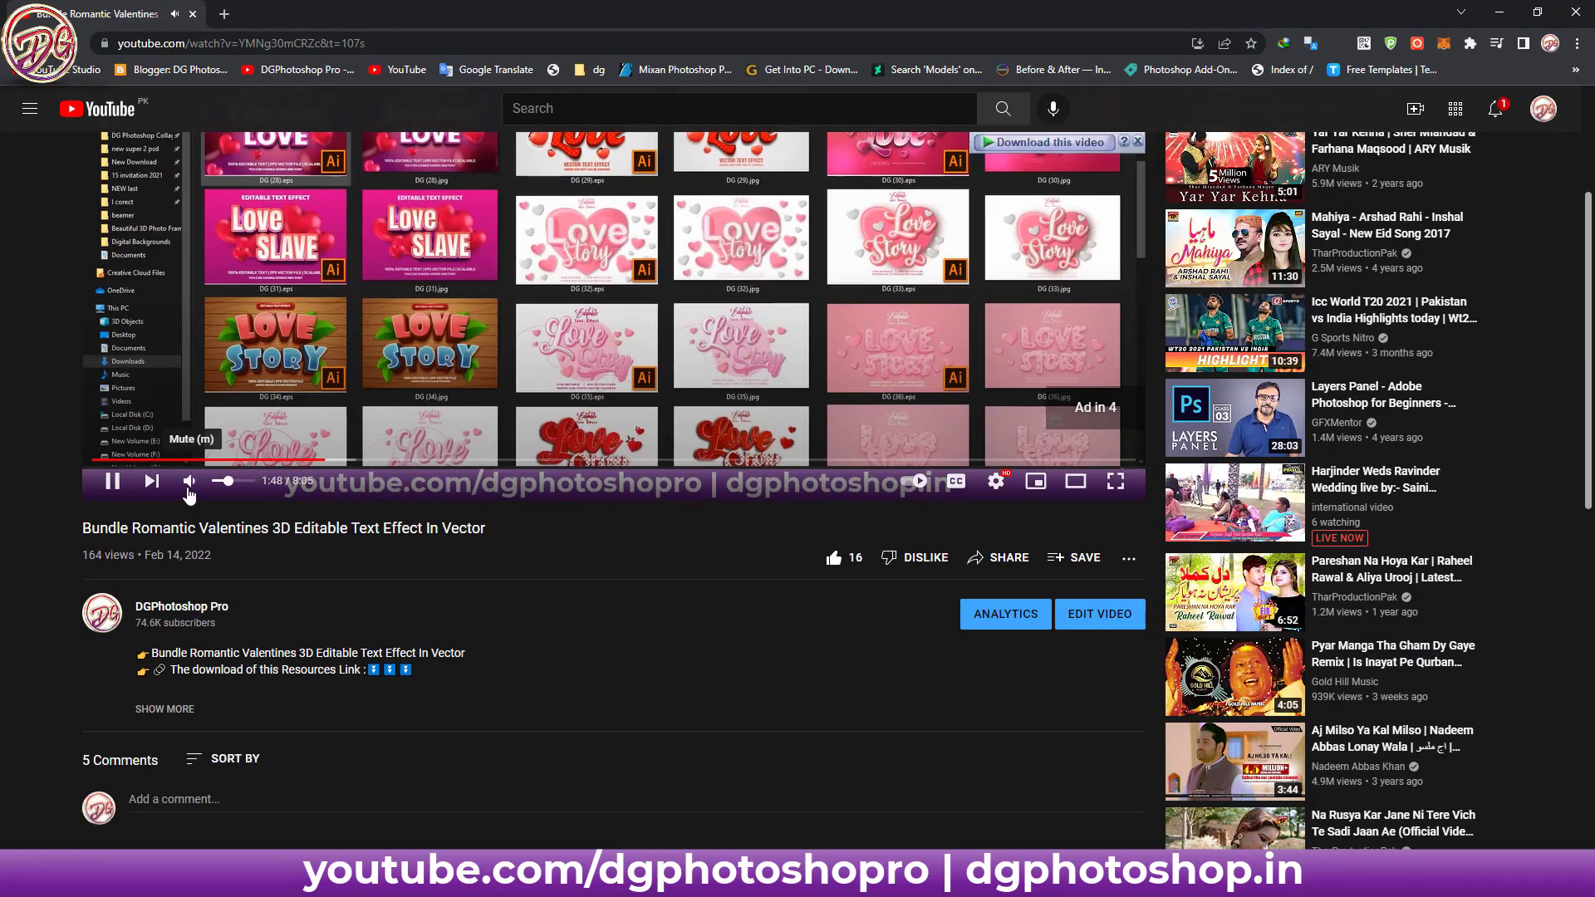
scroll(326, 552, down, 4)
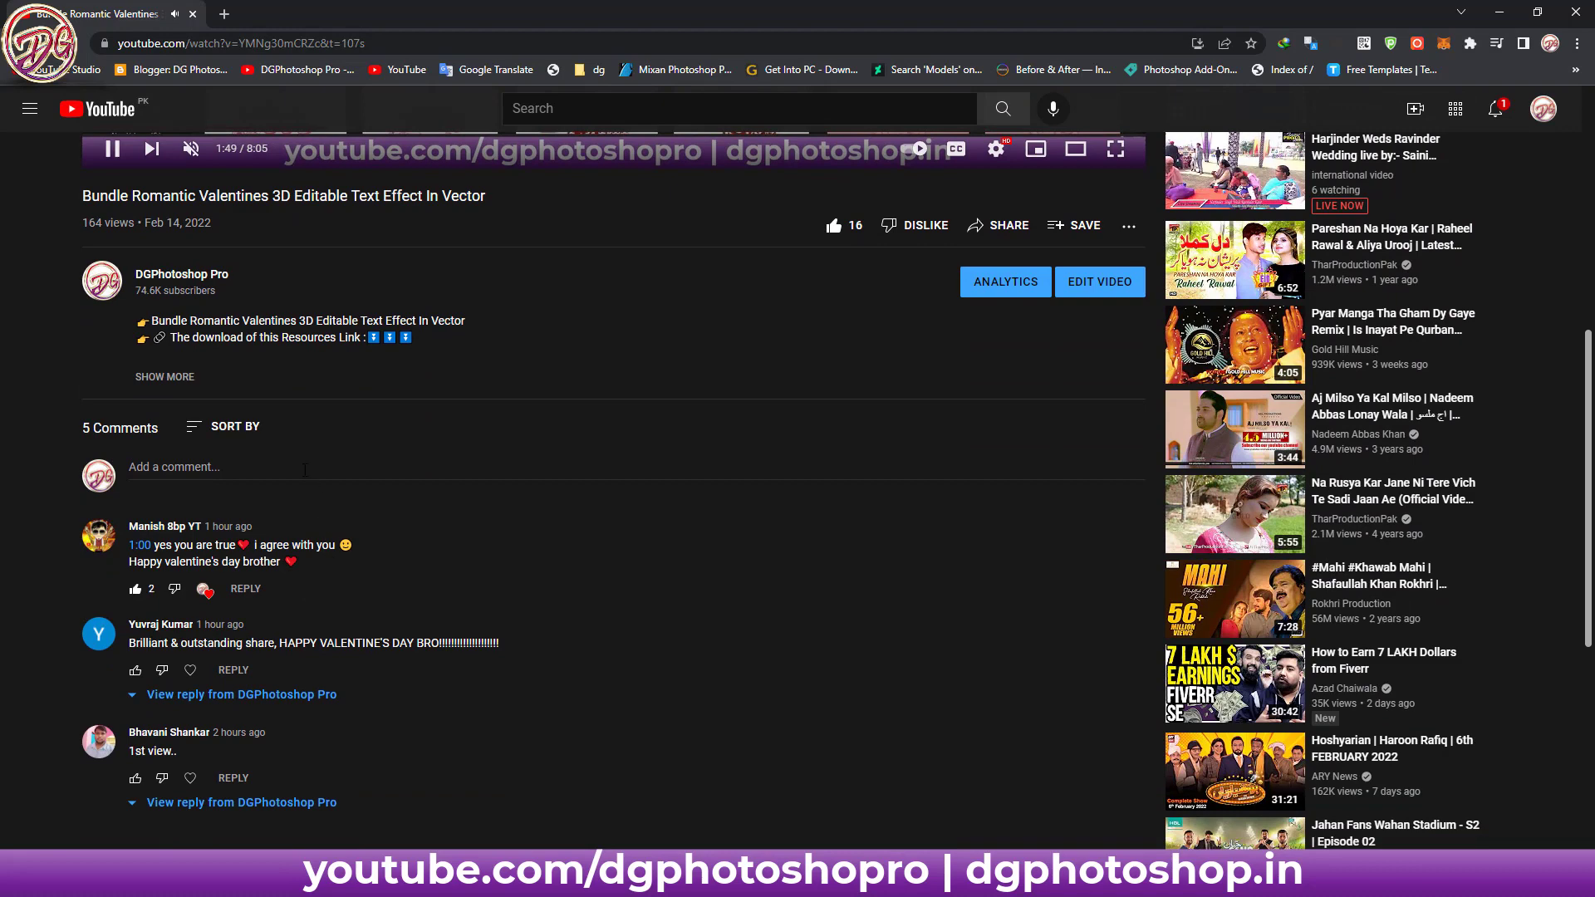
click(176, 378)
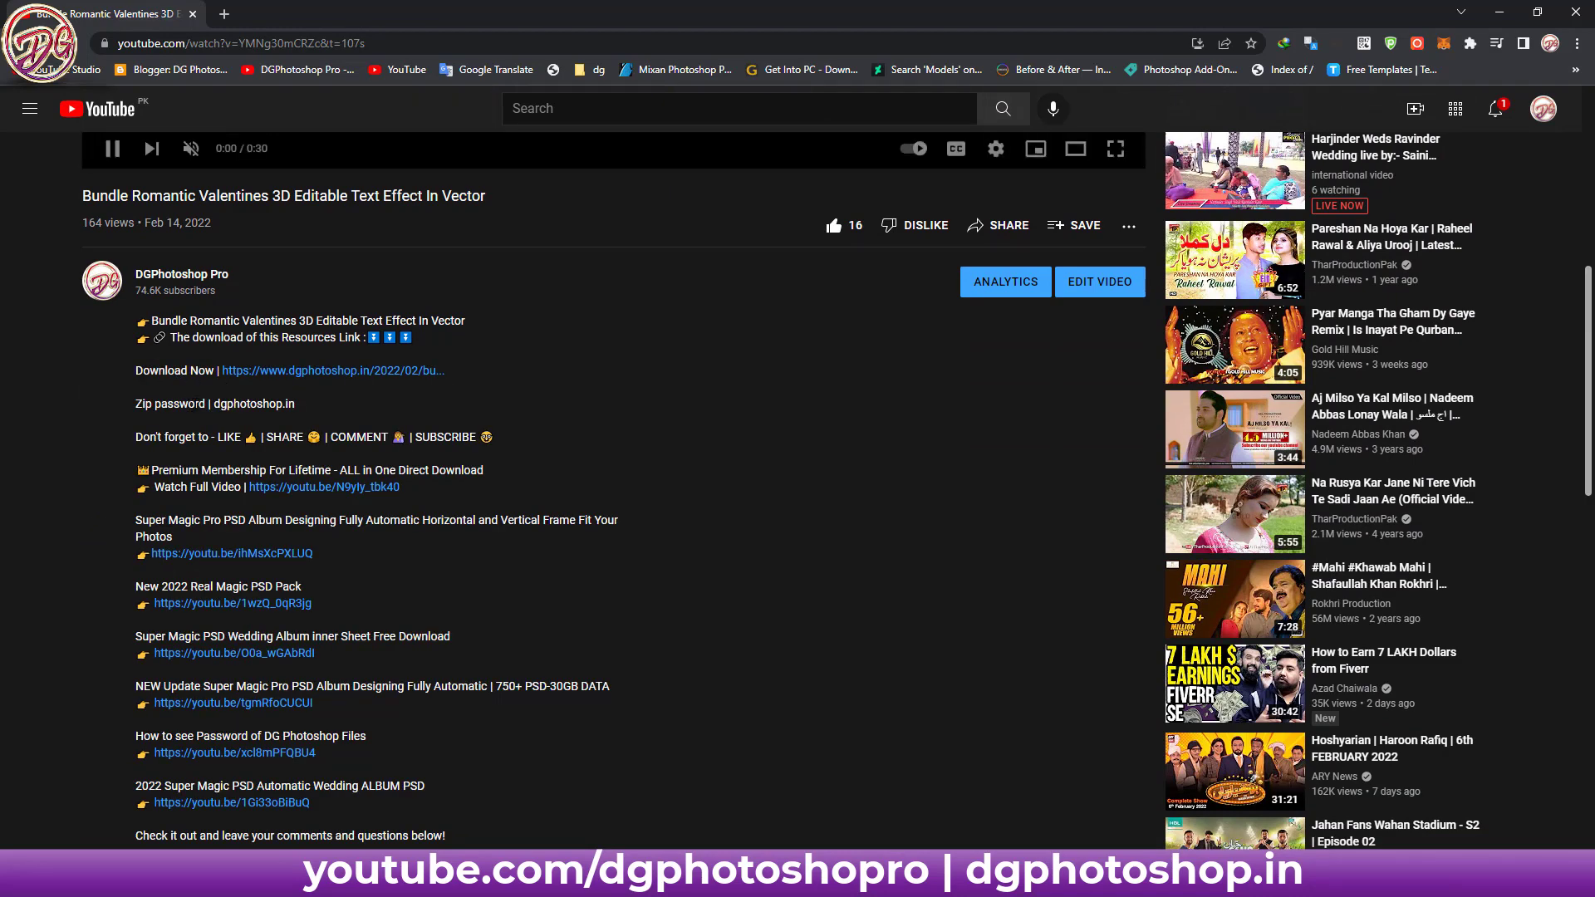
- Select and copy the zip password shown in the video description
drag(211, 404, 296, 405)
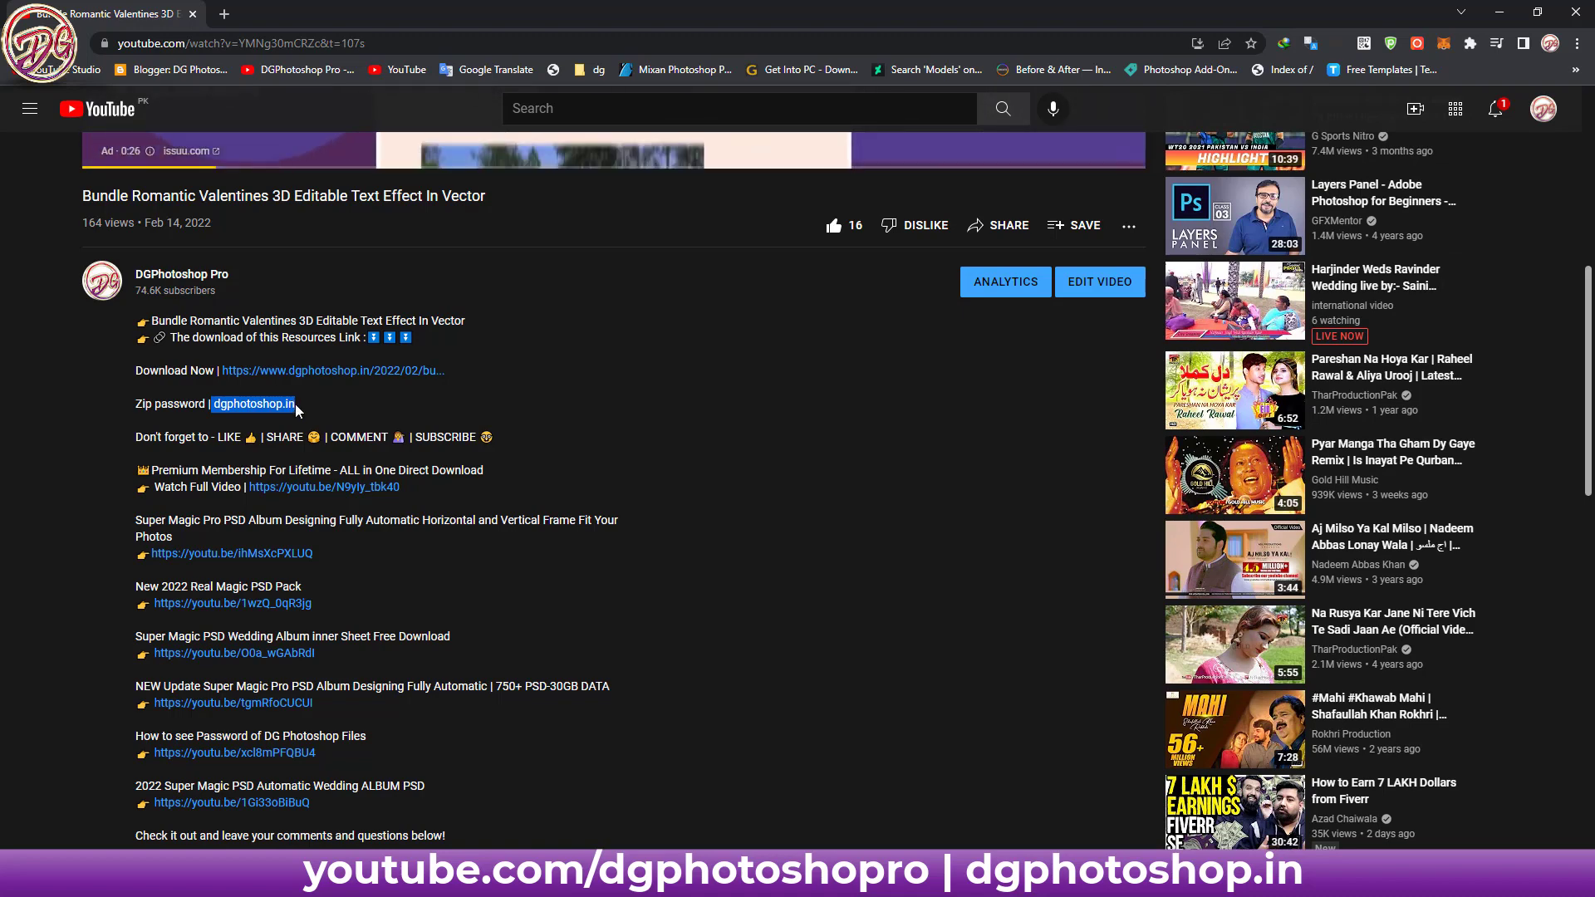
click(215, 403)
drag(213, 404, 295, 404)
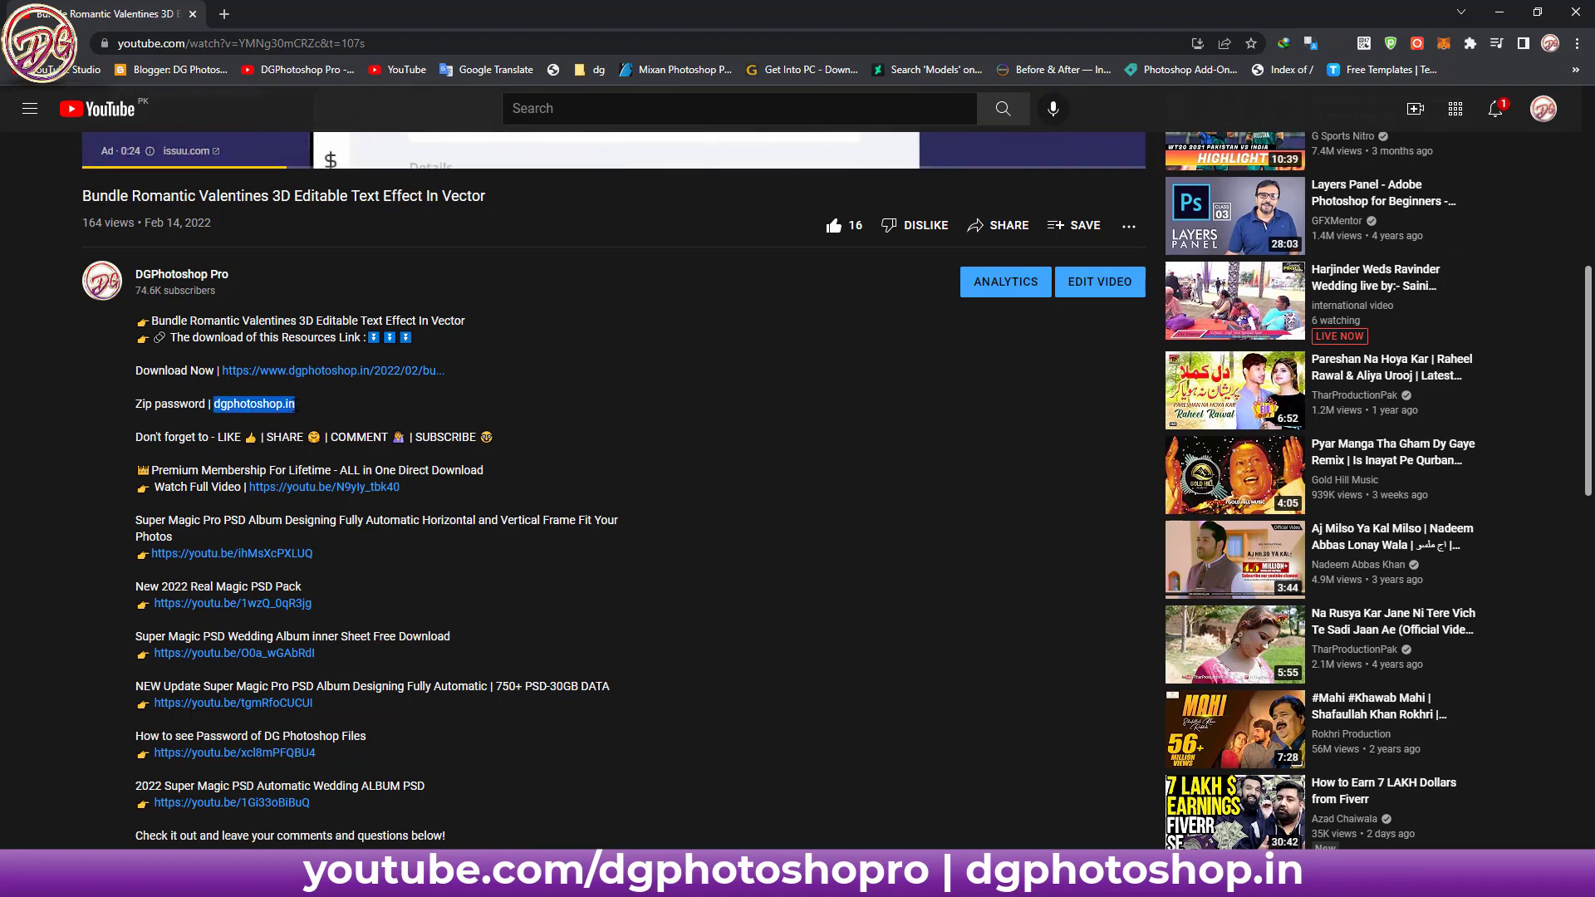
right_click(288, 402)
click(361, 412)
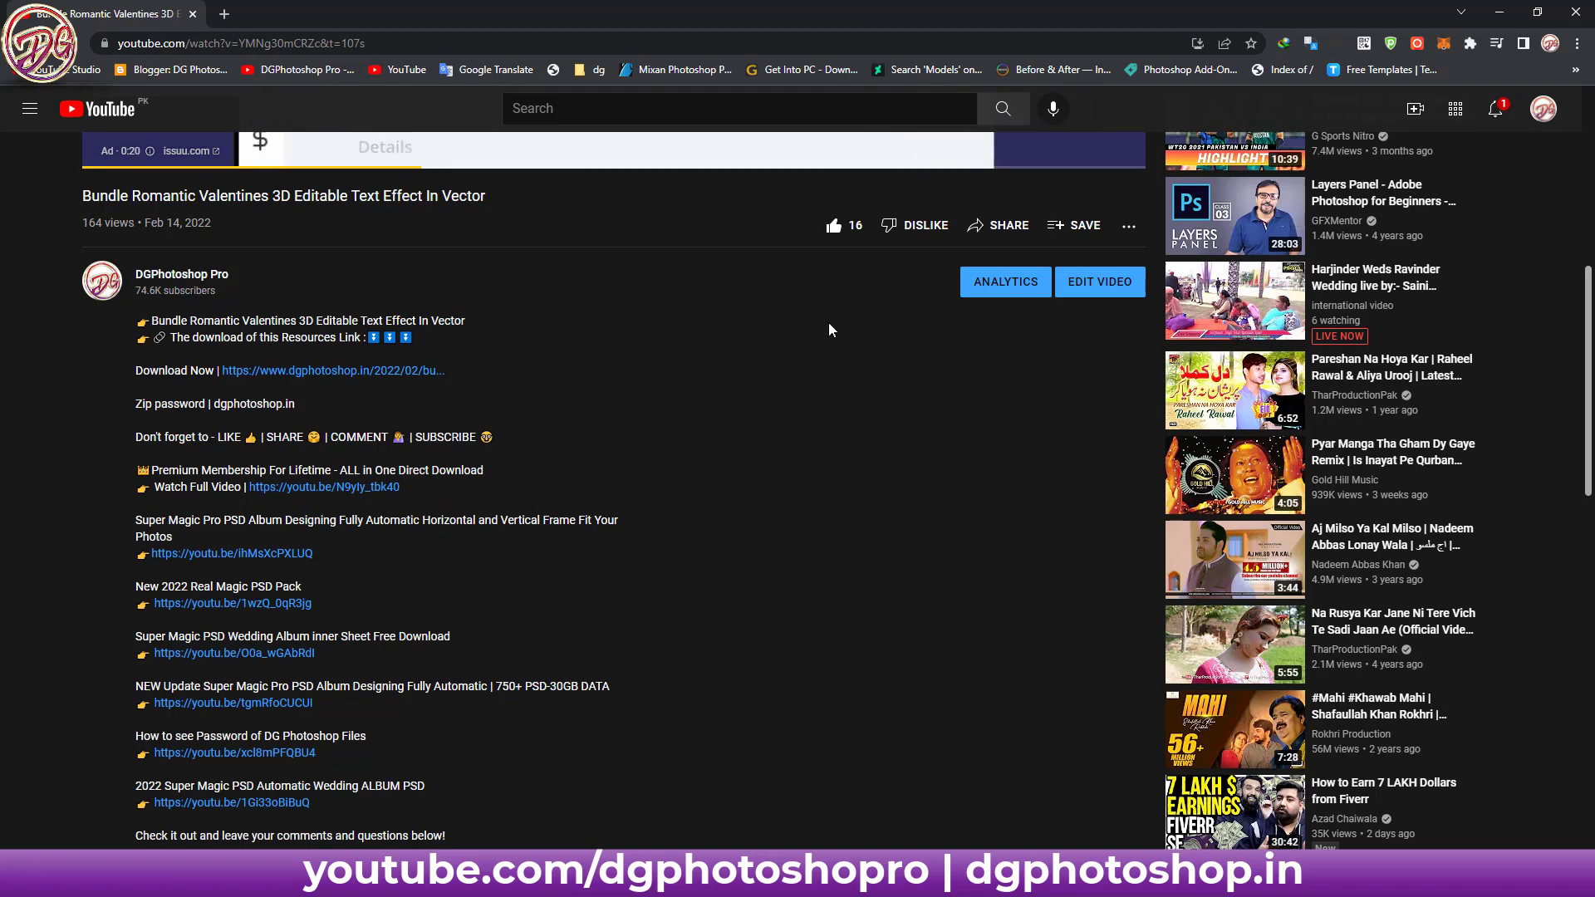
- Minimize the browser, collapse Photoshop's floating actions panel group, and switch to the bundle folder
scroll(829, 322, up, 5)
scroll(814, 480, up, 2)
scroll(830, 520, up, 1)
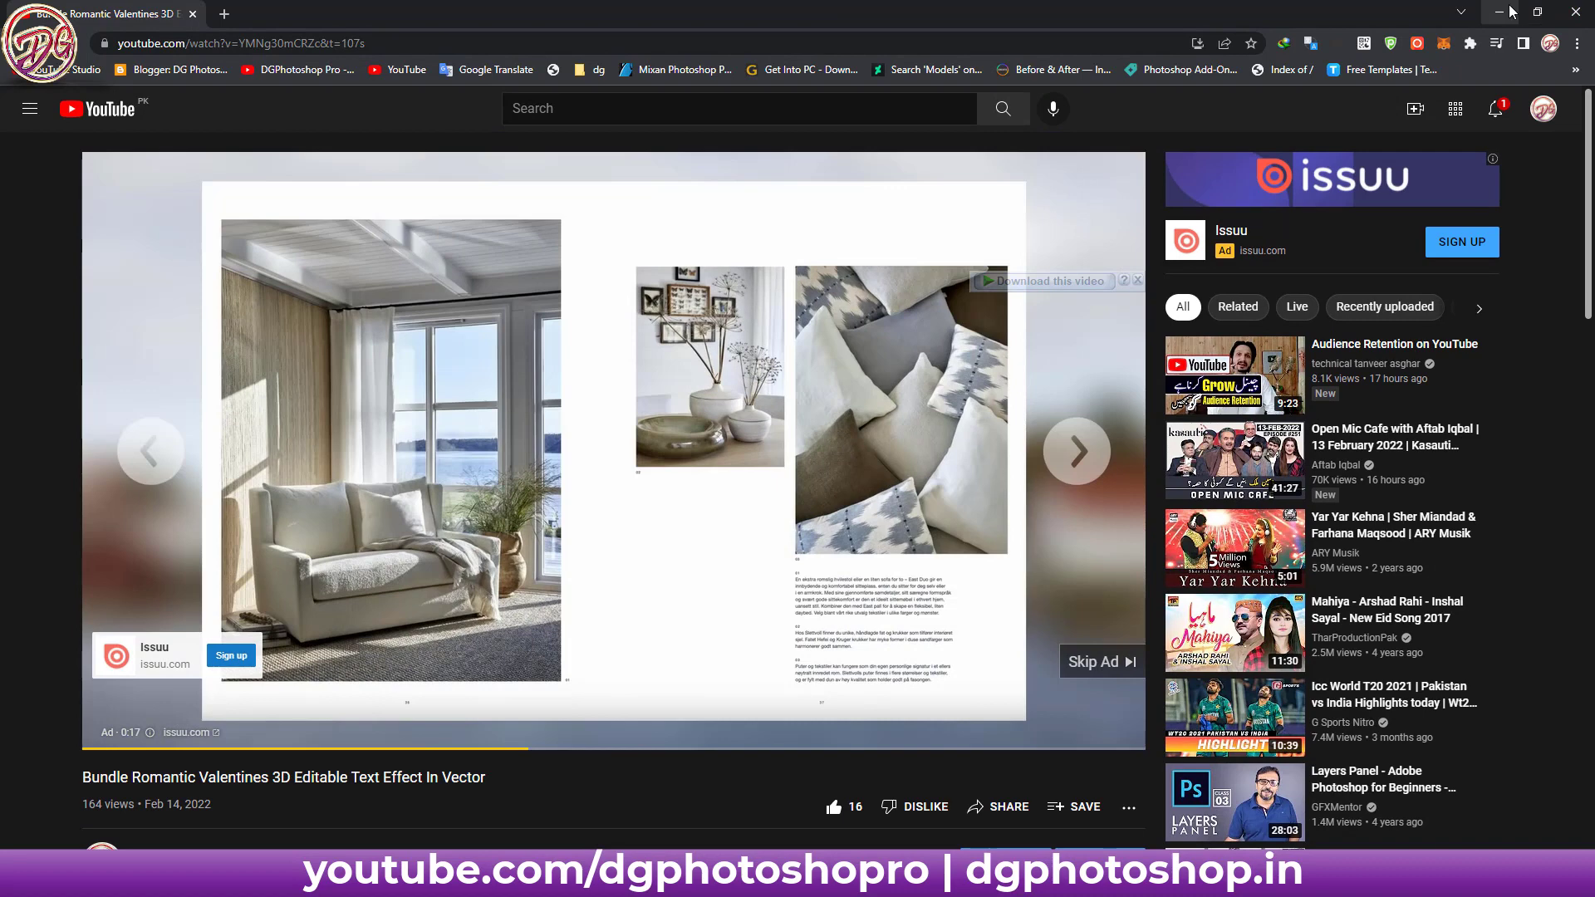
click(1509, 10)
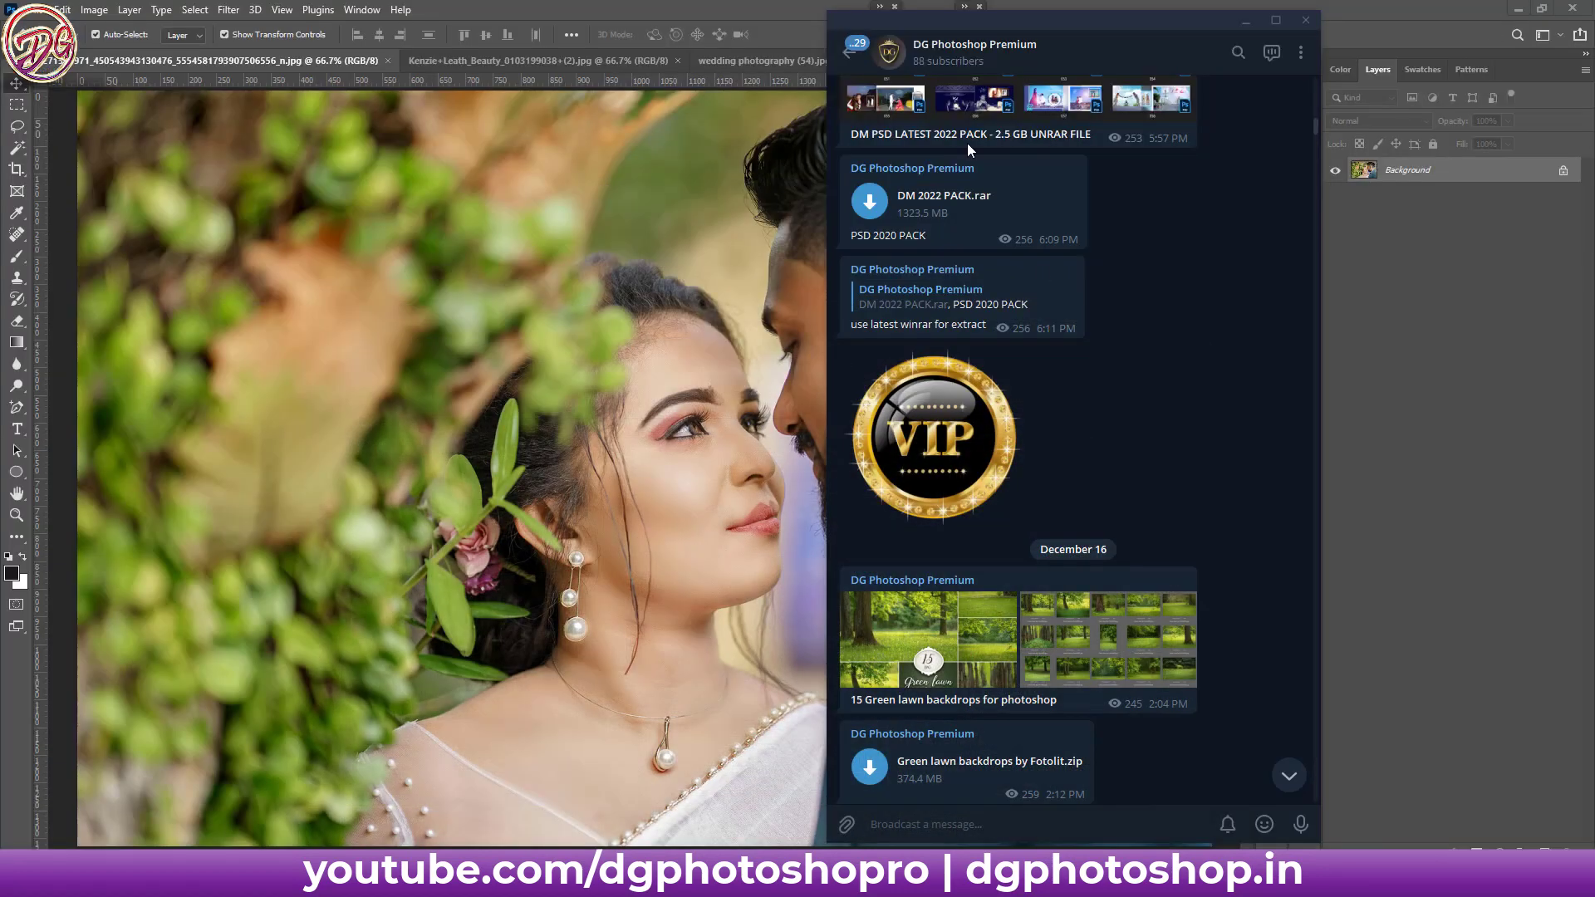
click(785, 8)
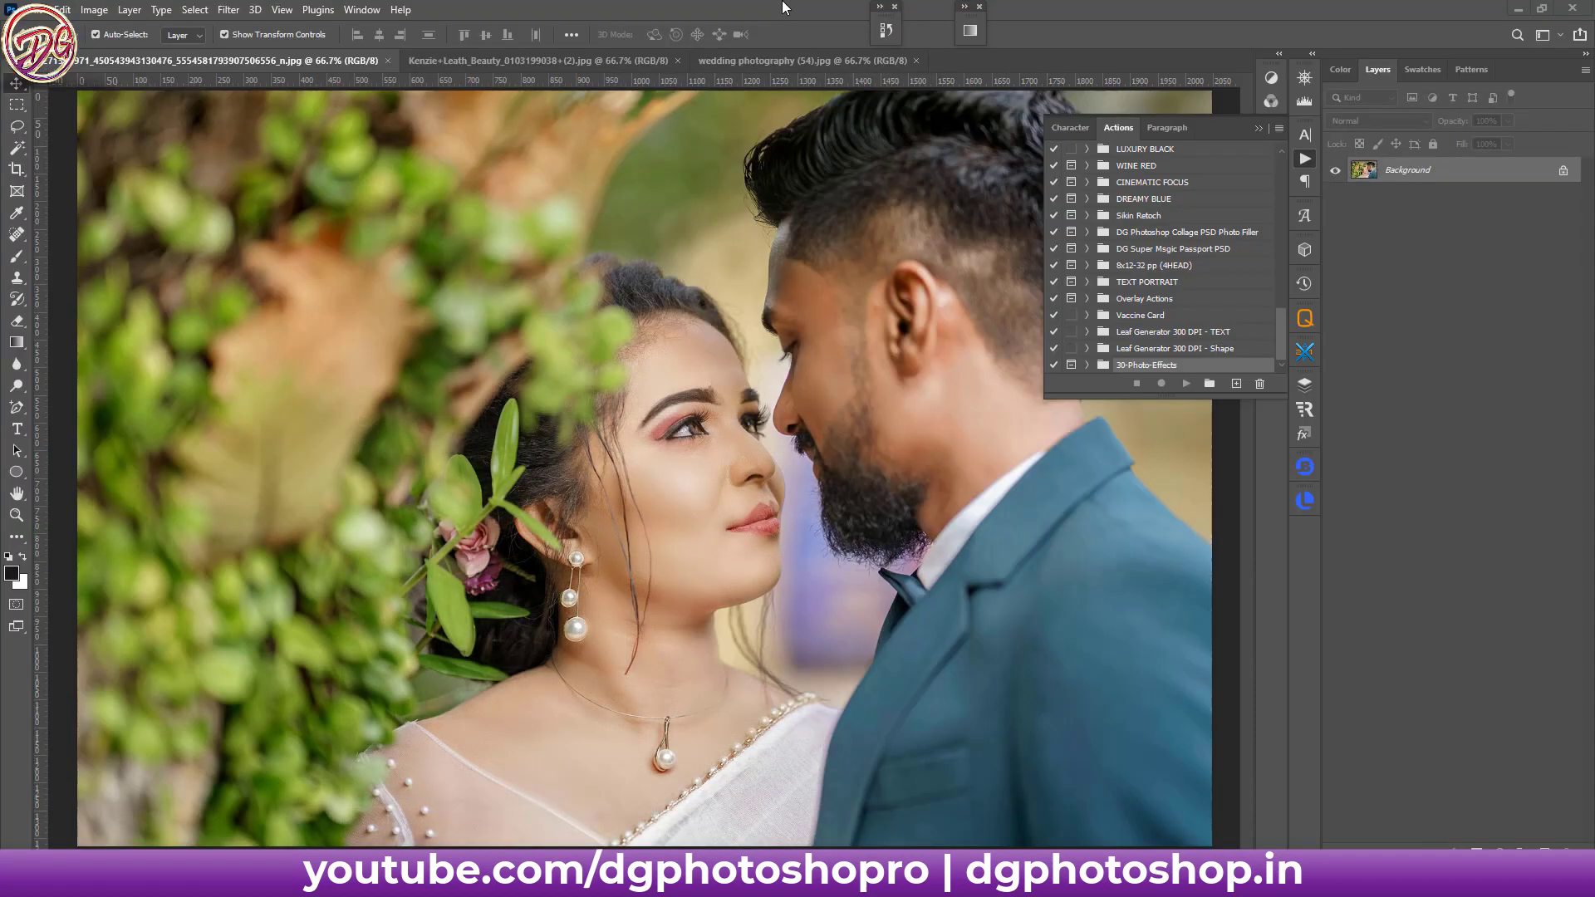
click(1258, 129)
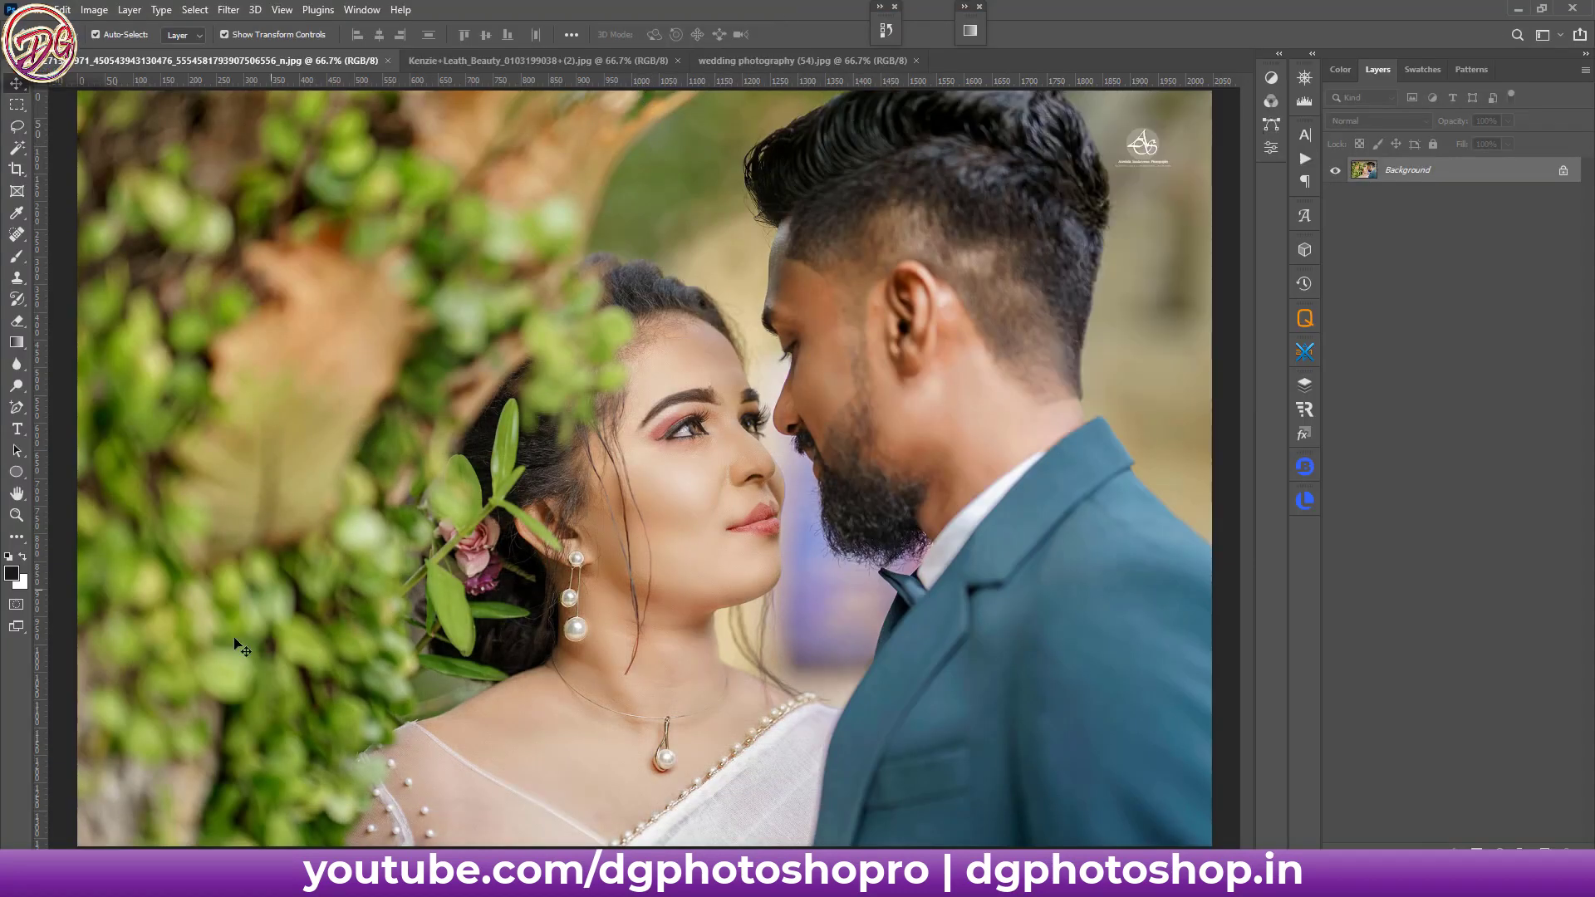
key(alt+Tab)
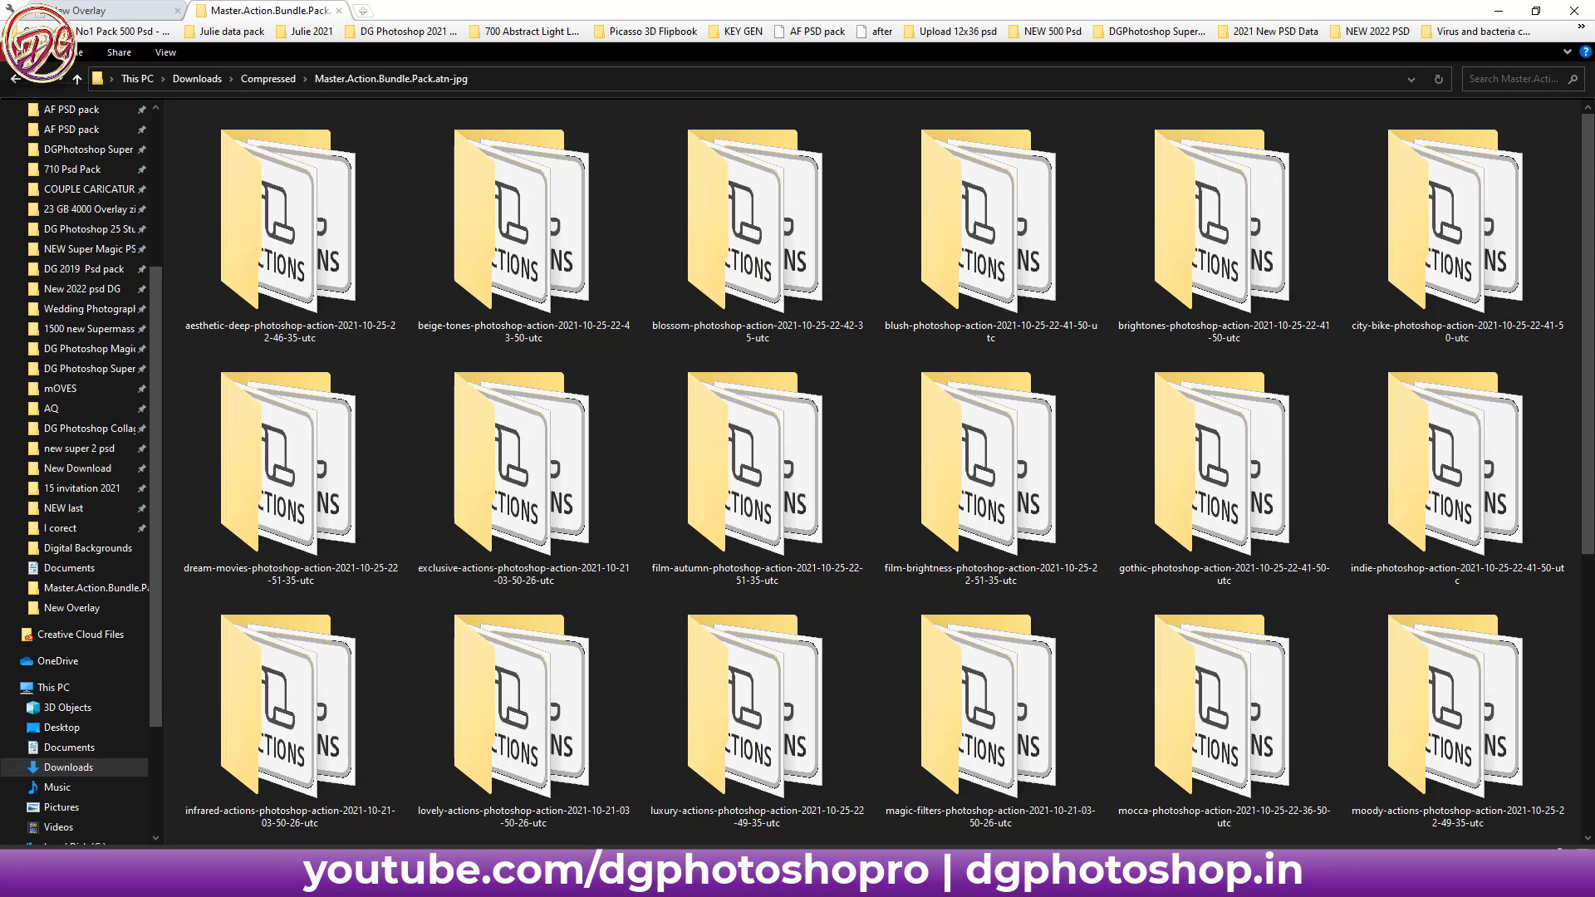
scroll(532, 333, down, 5)
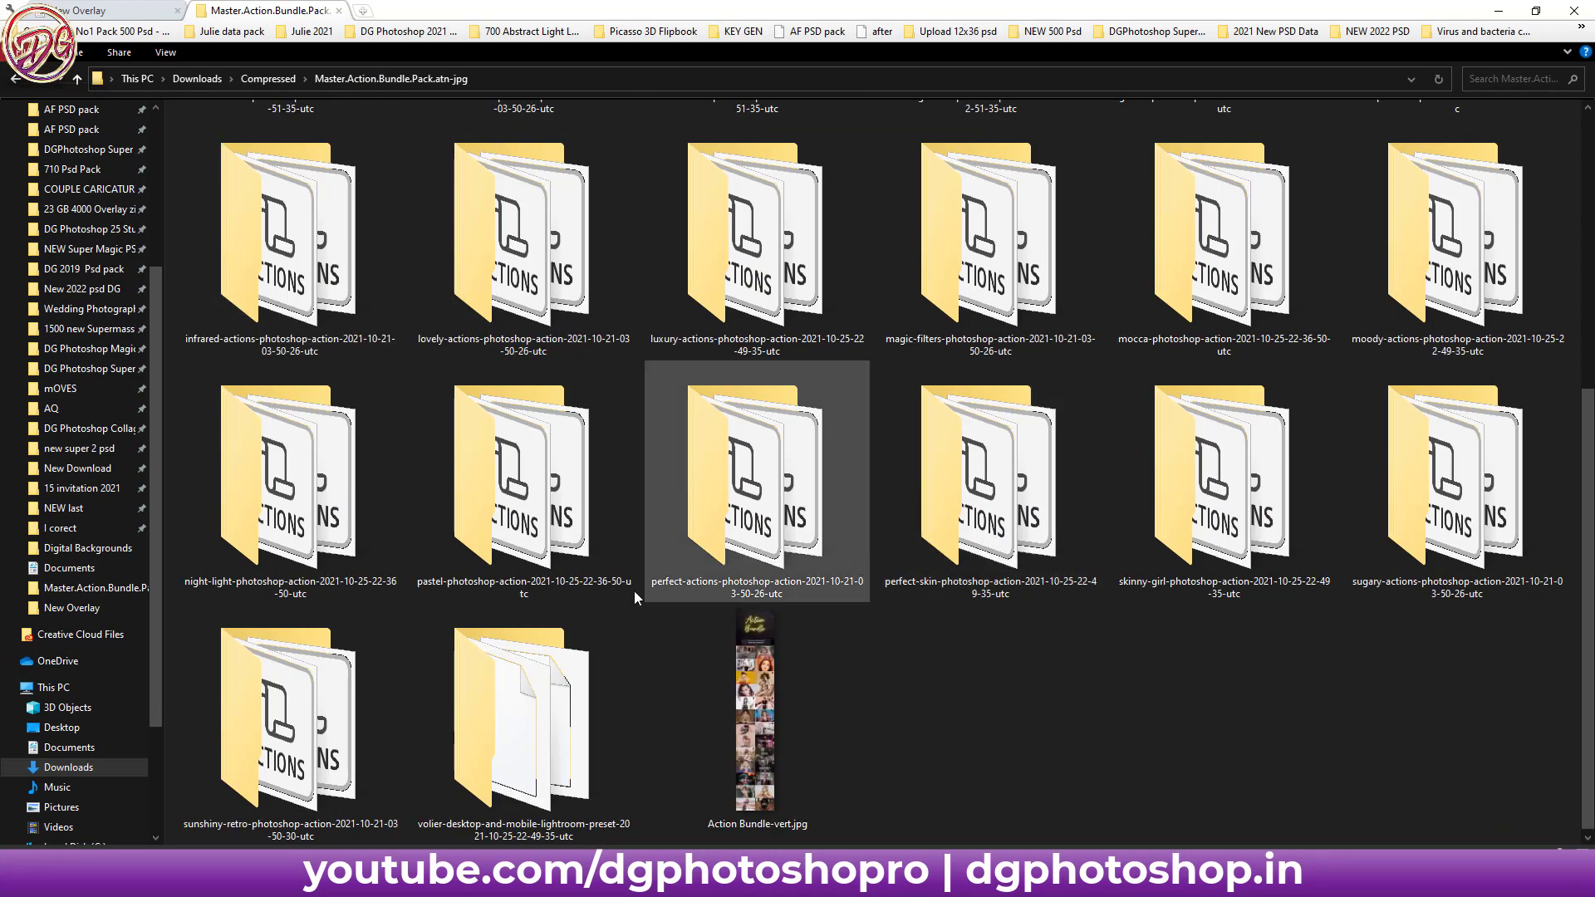
shift+click(365, 708)
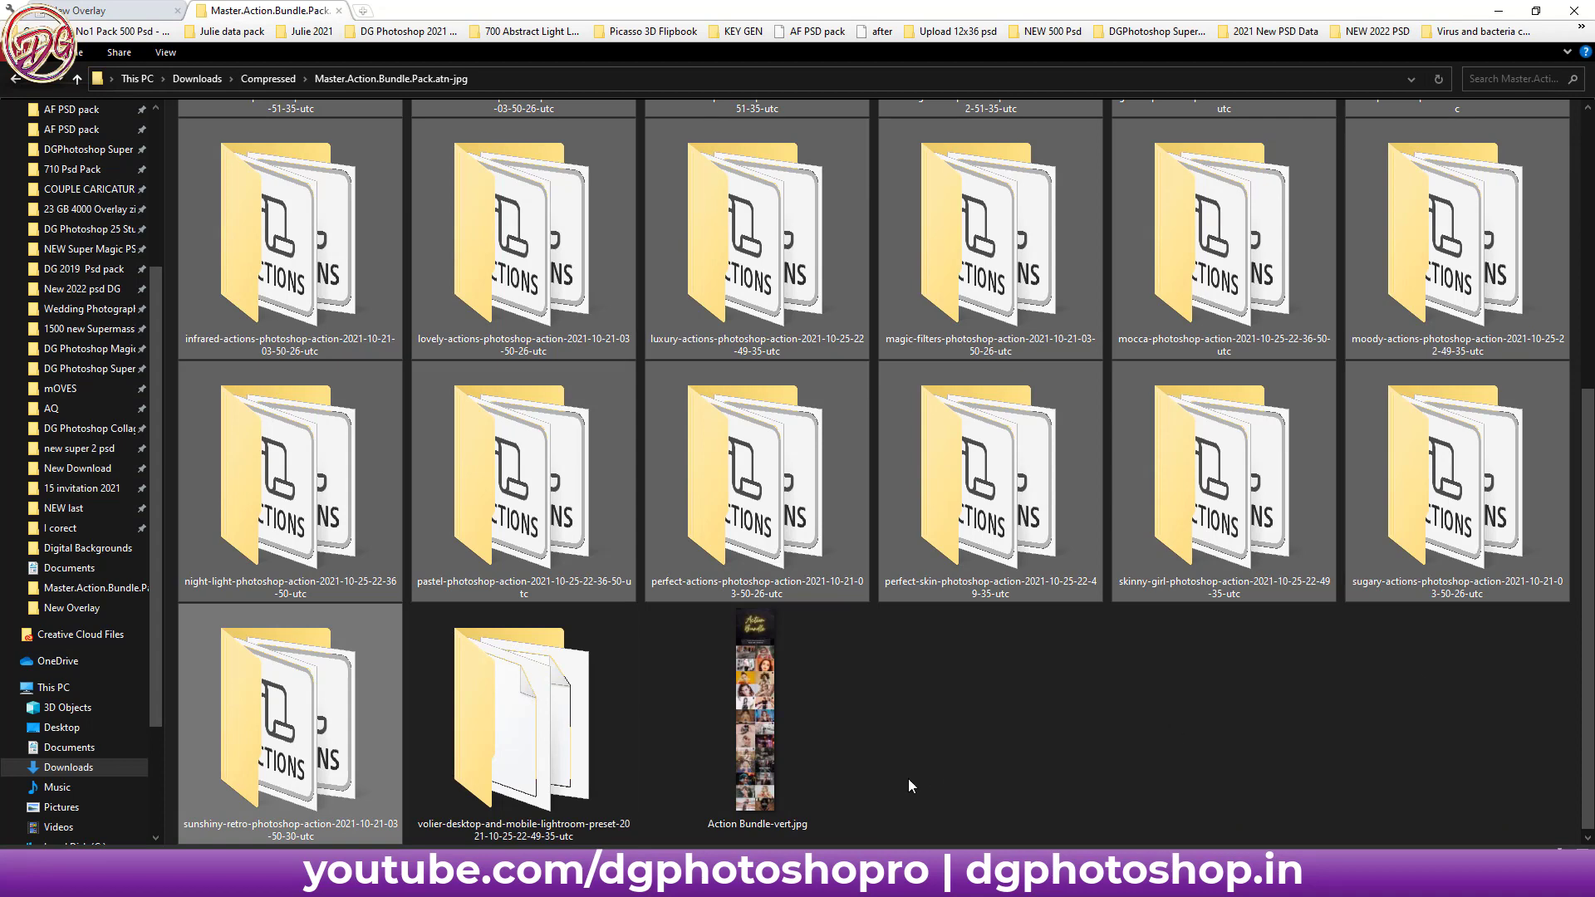
click(544, 741)
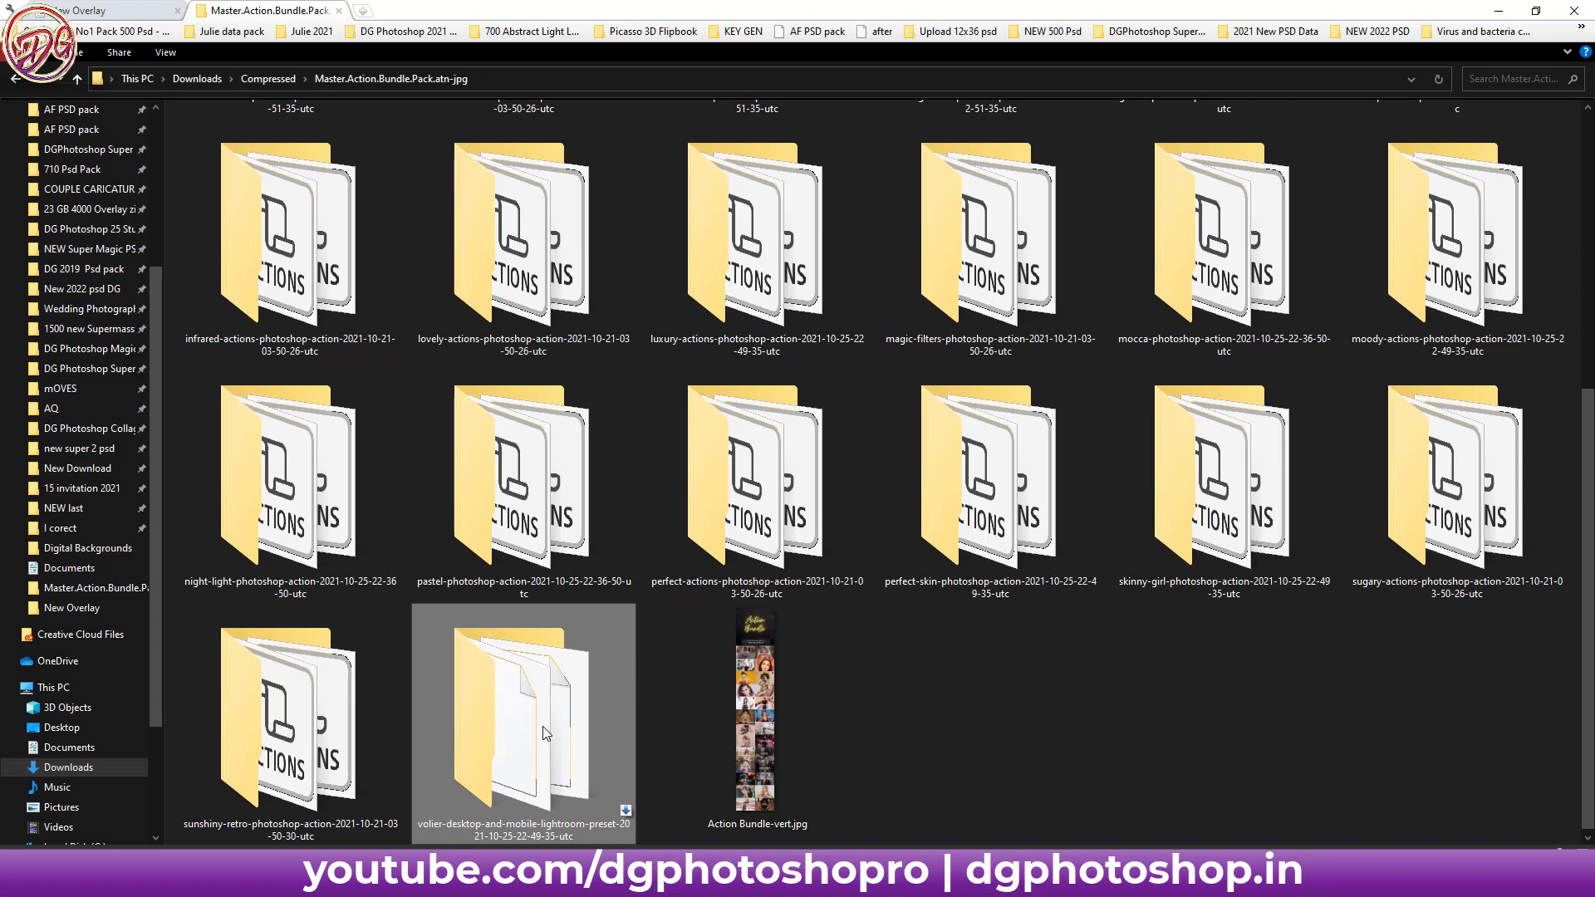
right_click(542, 727)
click(585, 714)
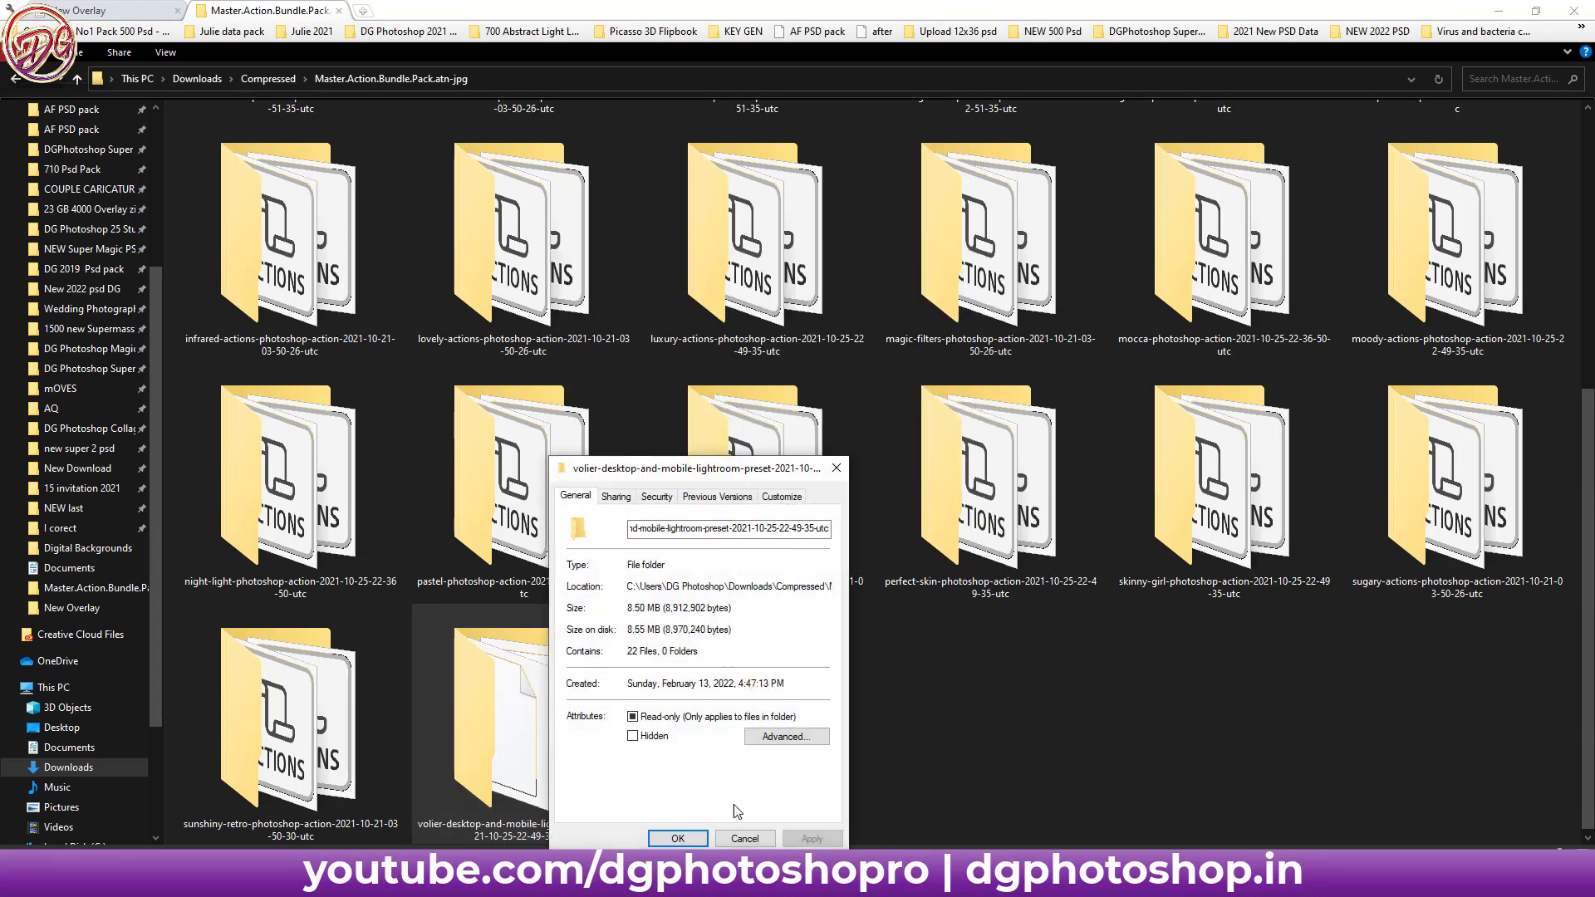
click(678, 838)
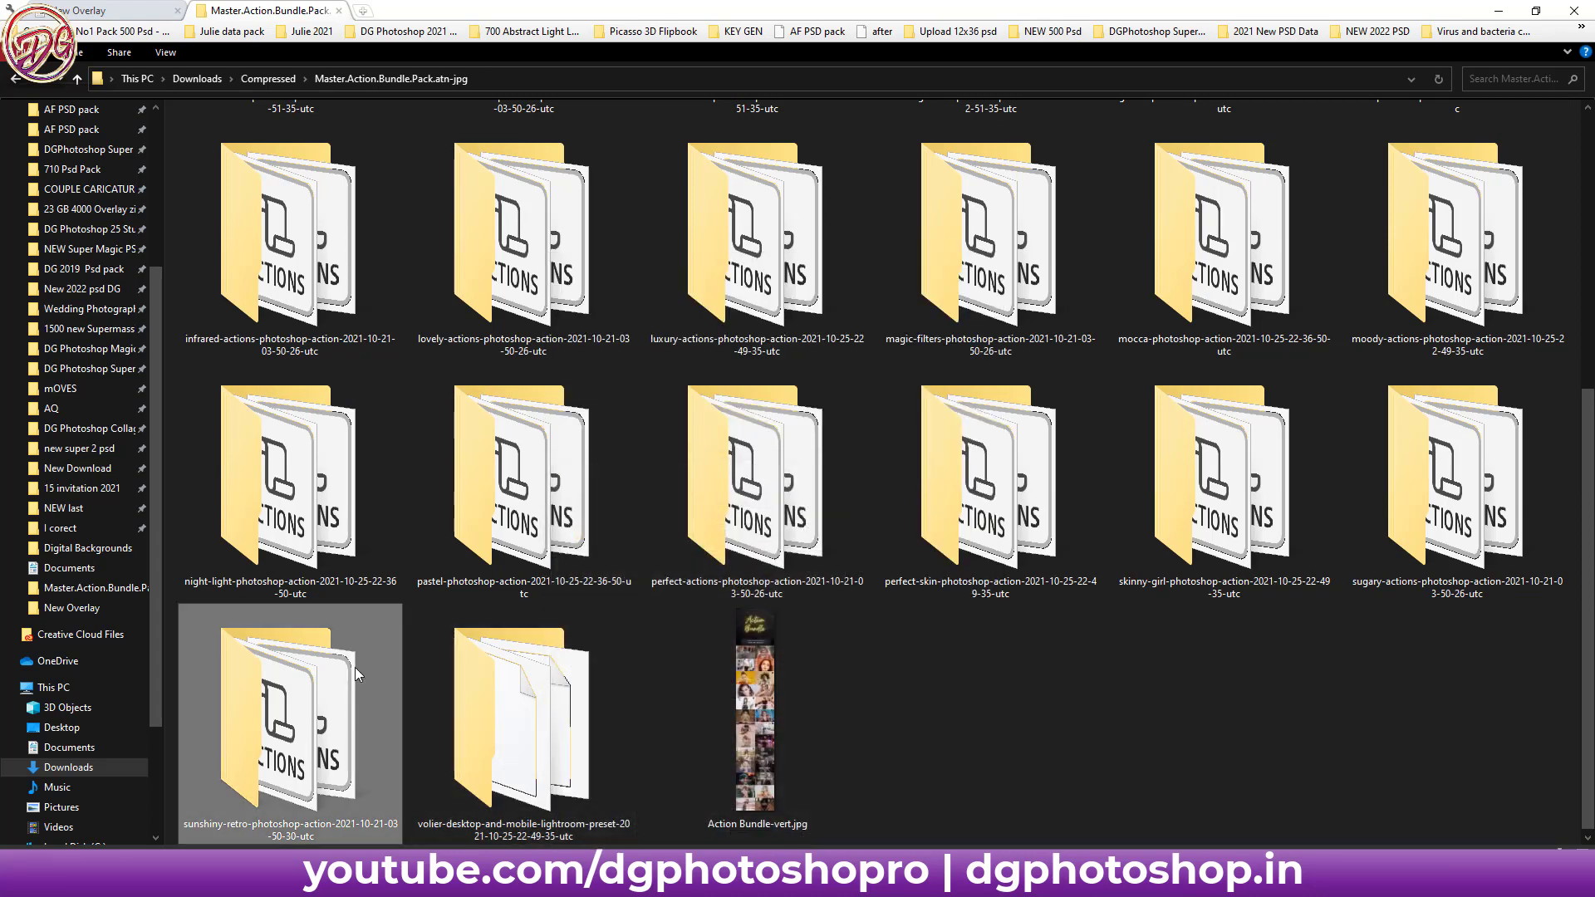
scroll(356, 666, up, 5)
key(ctrl+a)
right_click(288, 216)
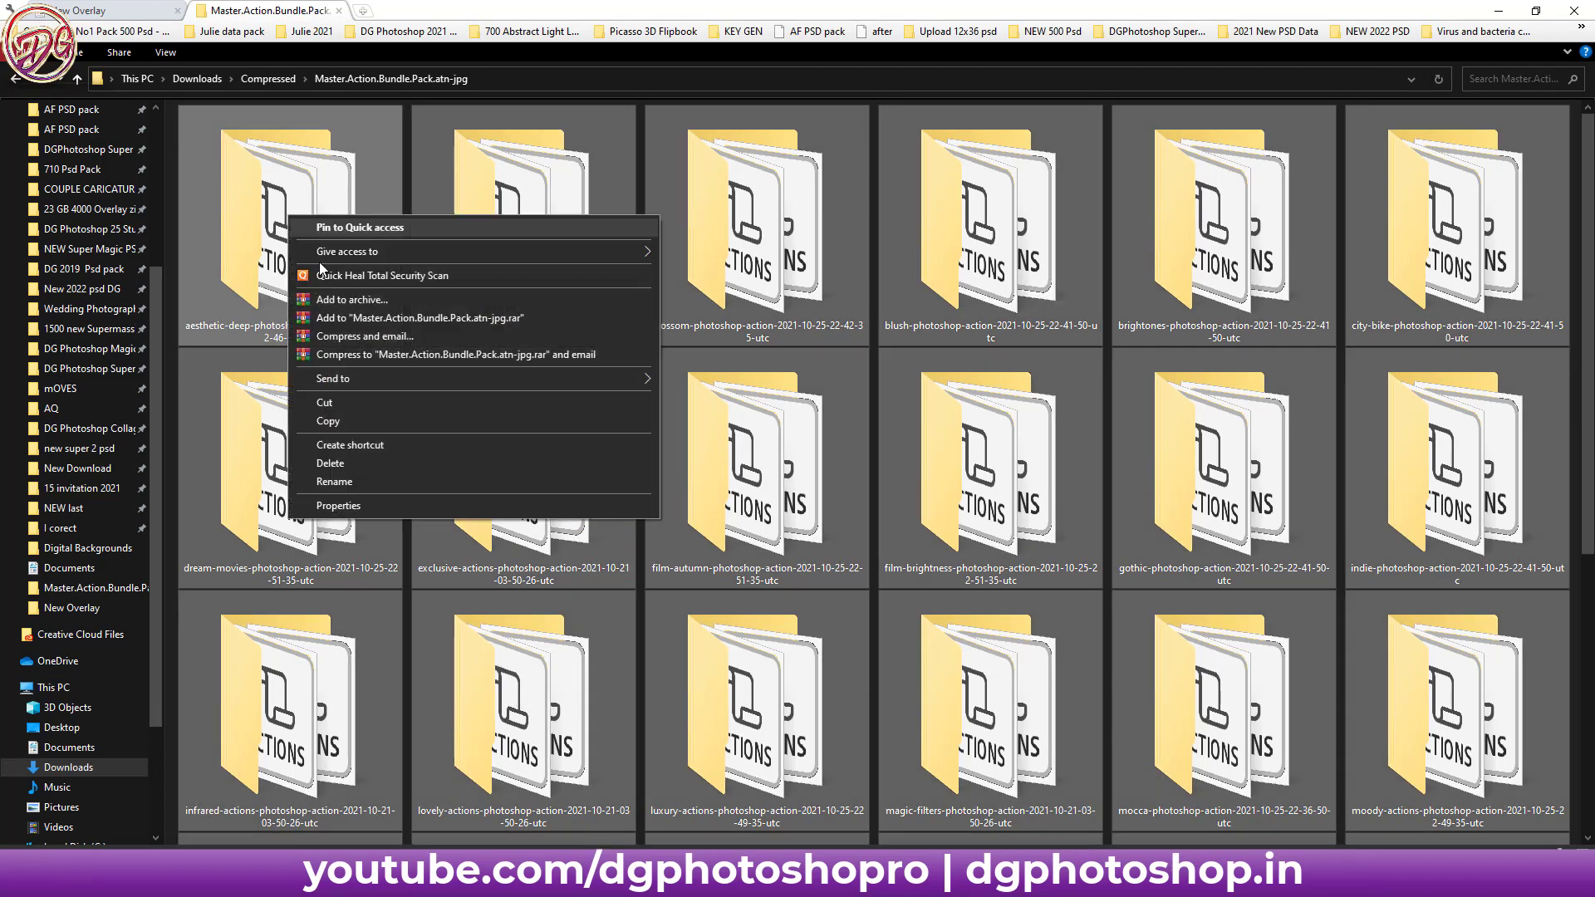
click(334, 508)
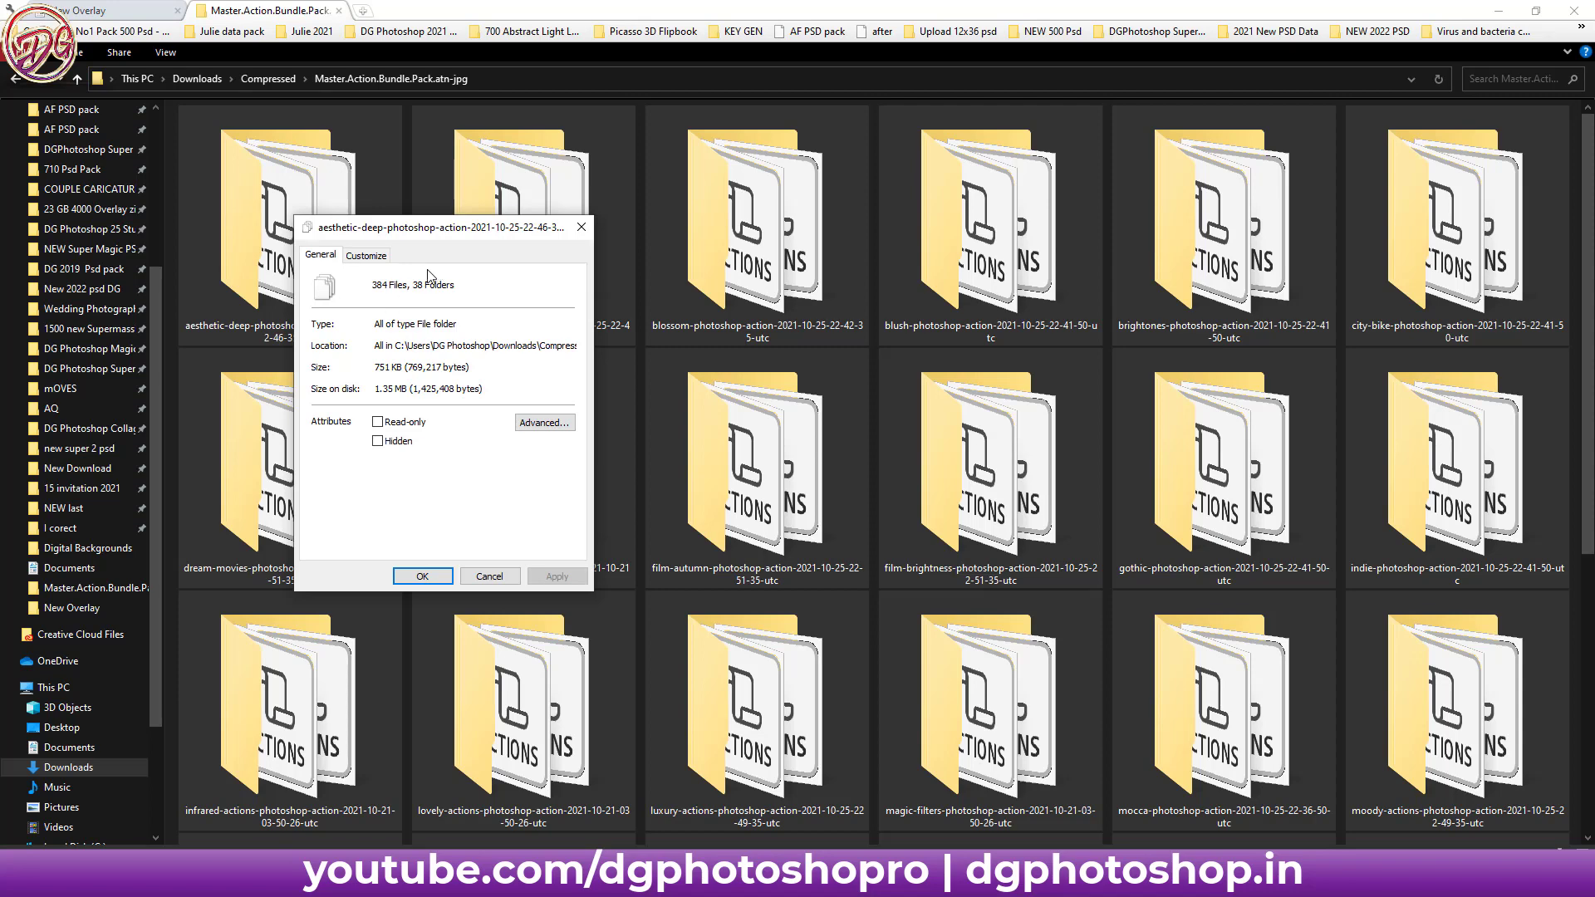
- Look through the ten .atn files in the exclusive-actions folder, then return to the bundle folder
click(489, 576)
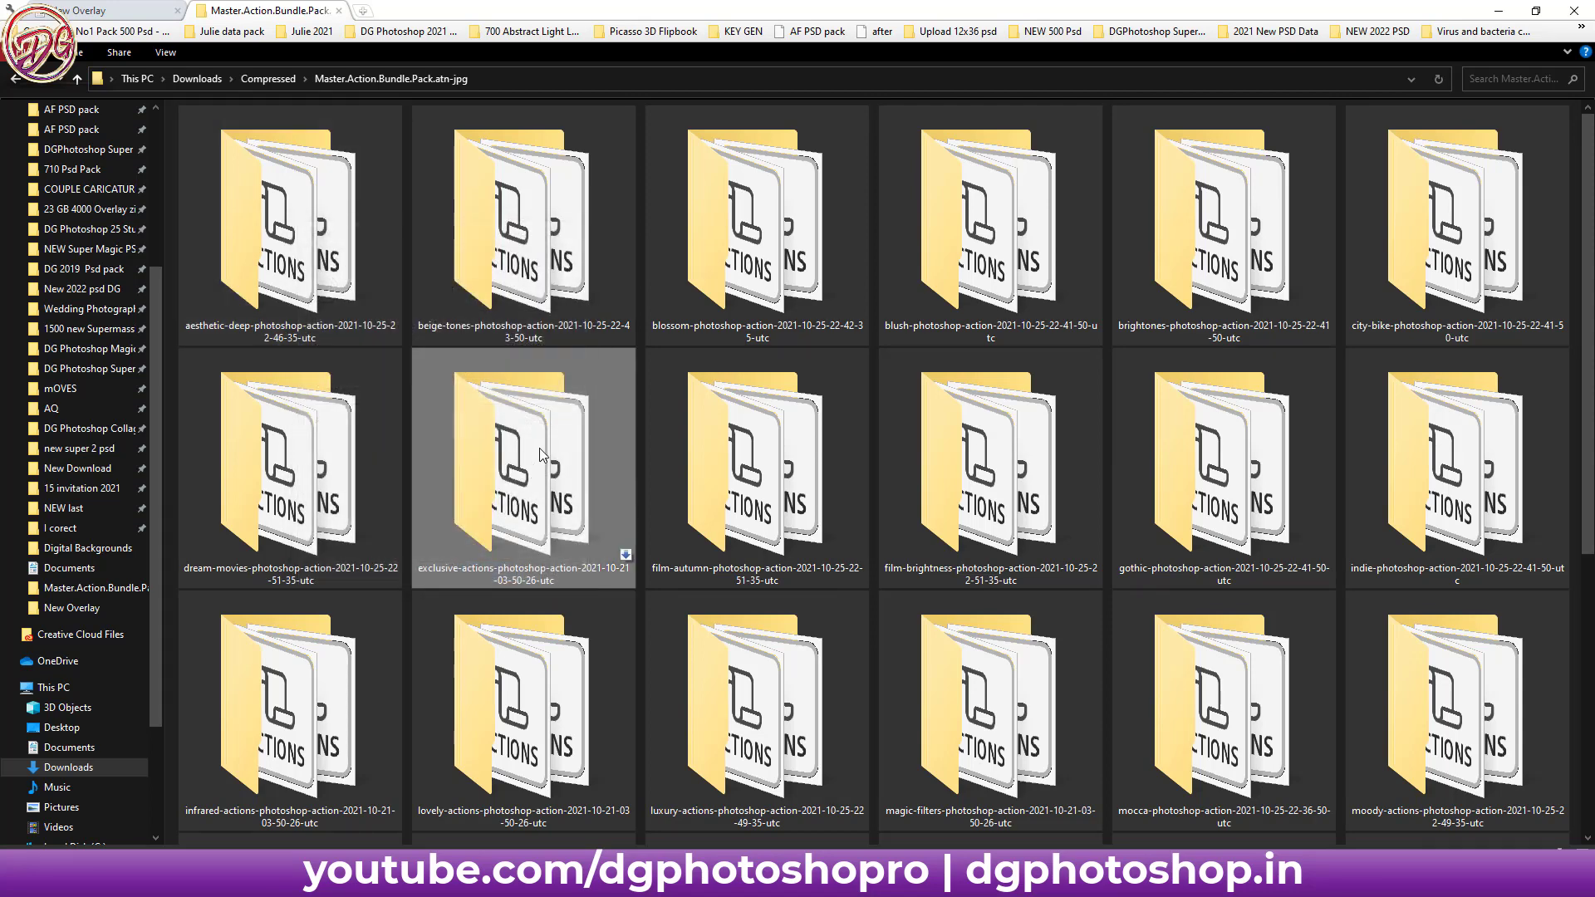
double_click(541, 443)
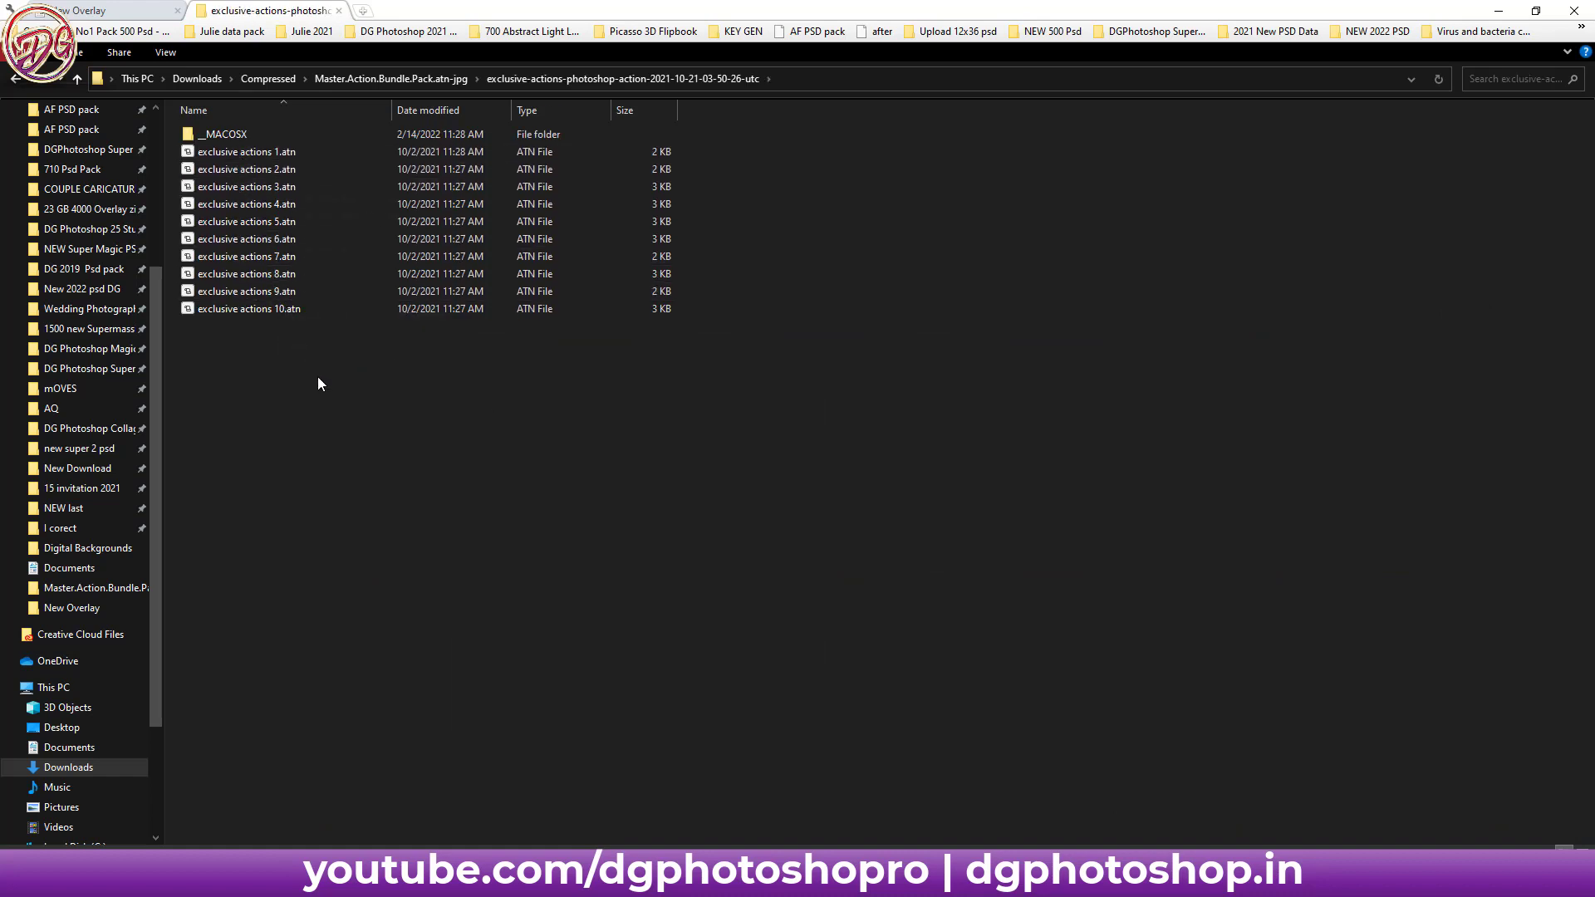
drag(314, 353, 317, 149)
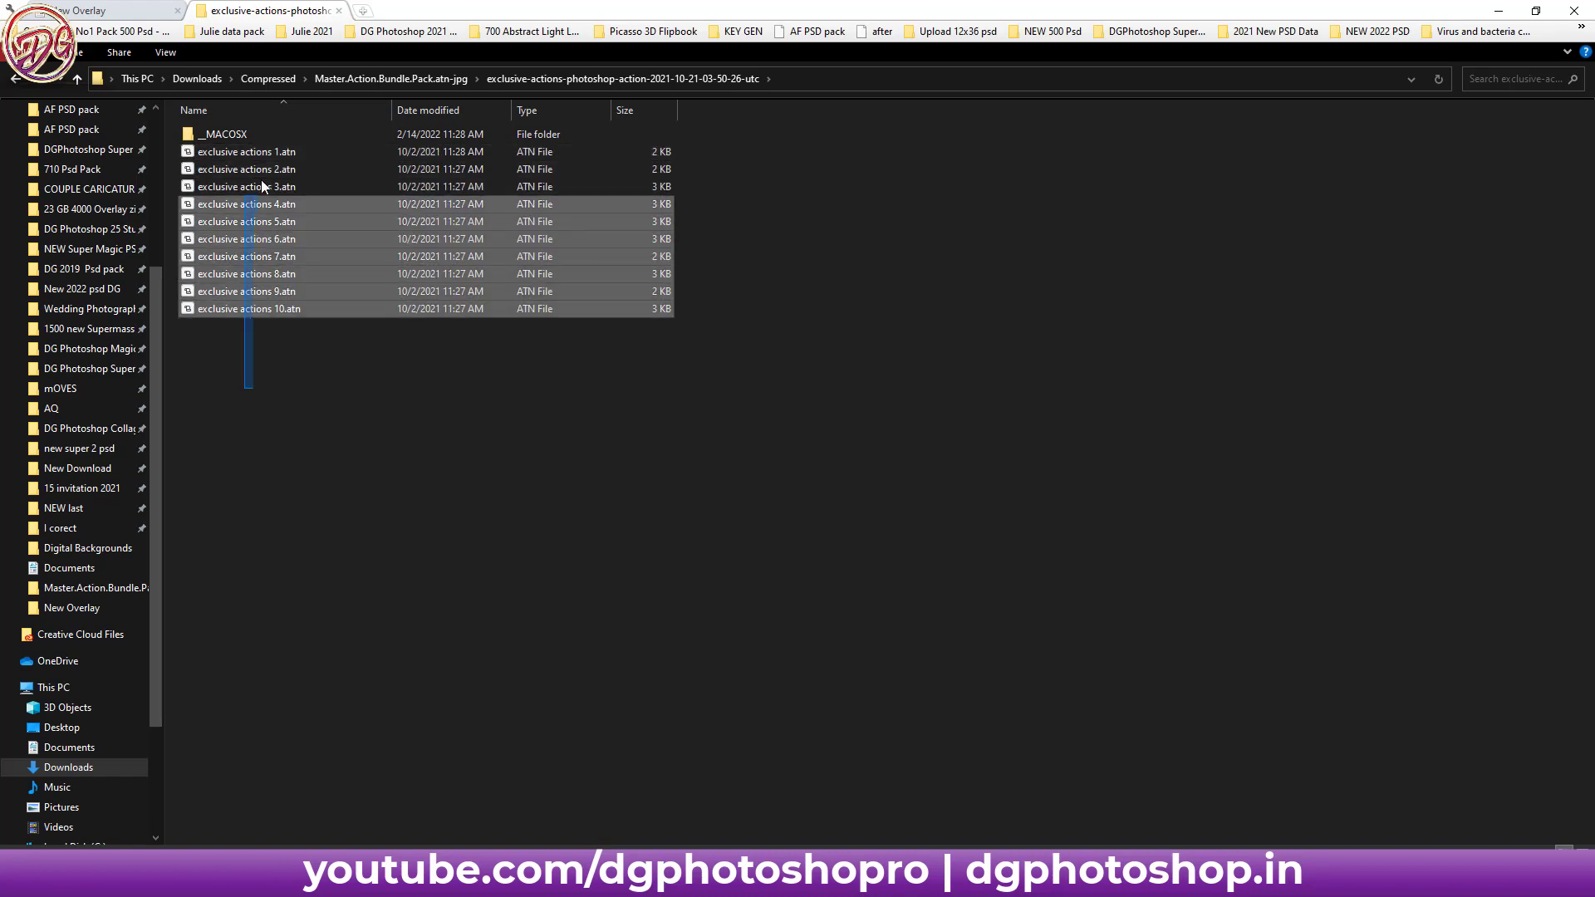
click(486, 271)
click(431, 78)
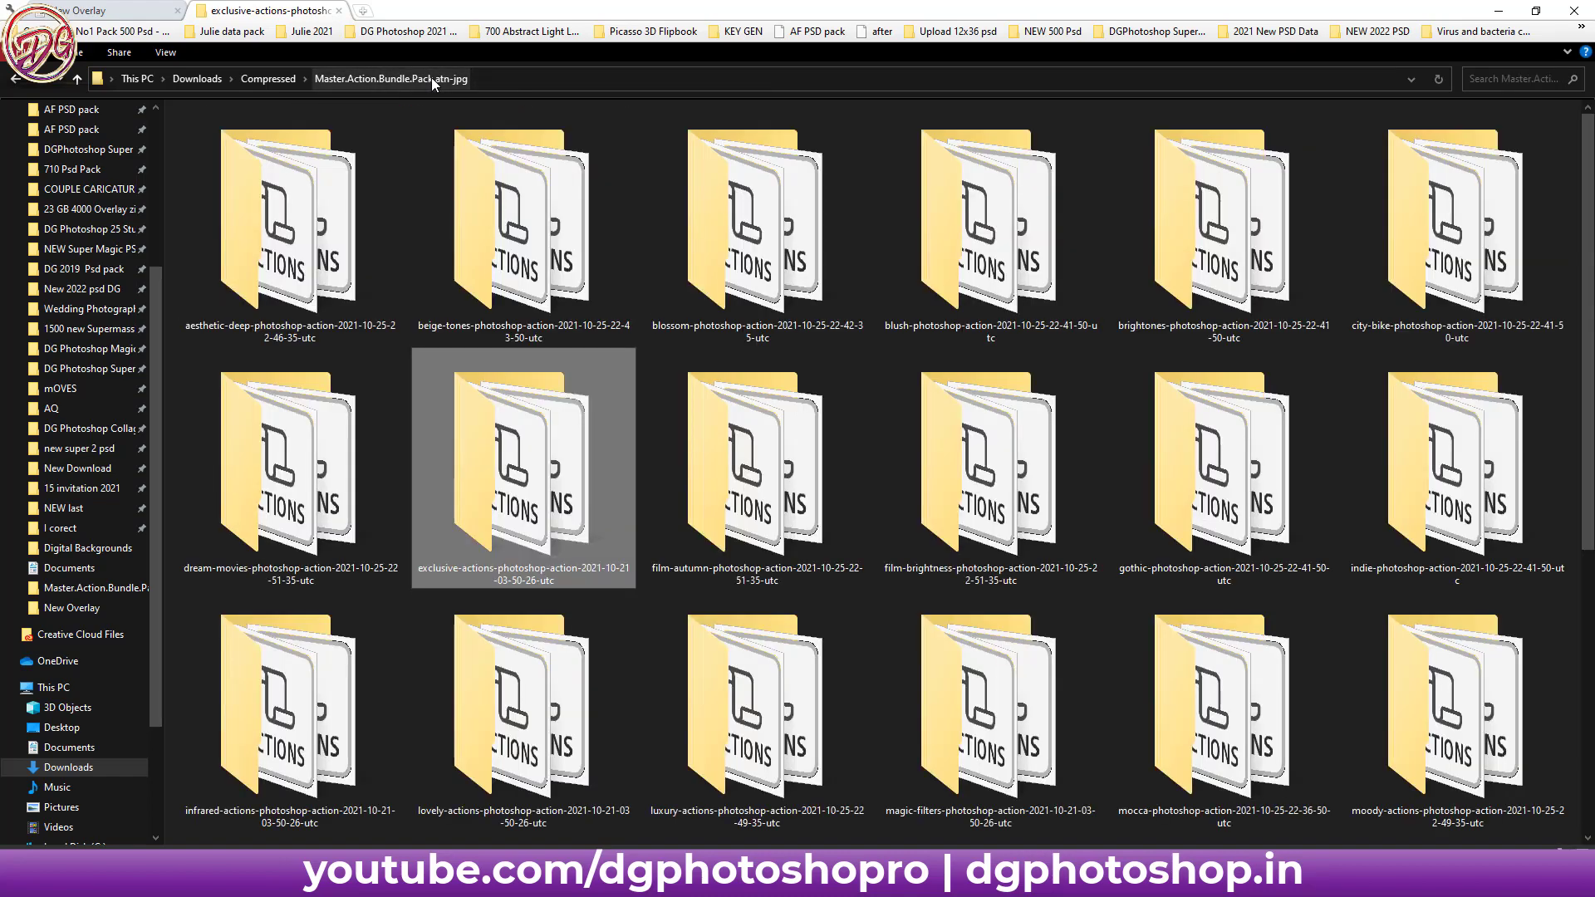
scroll(791, 577, down, 3)
scroll(791, 577, up, 3)
scroll(793, 581, down, 3)
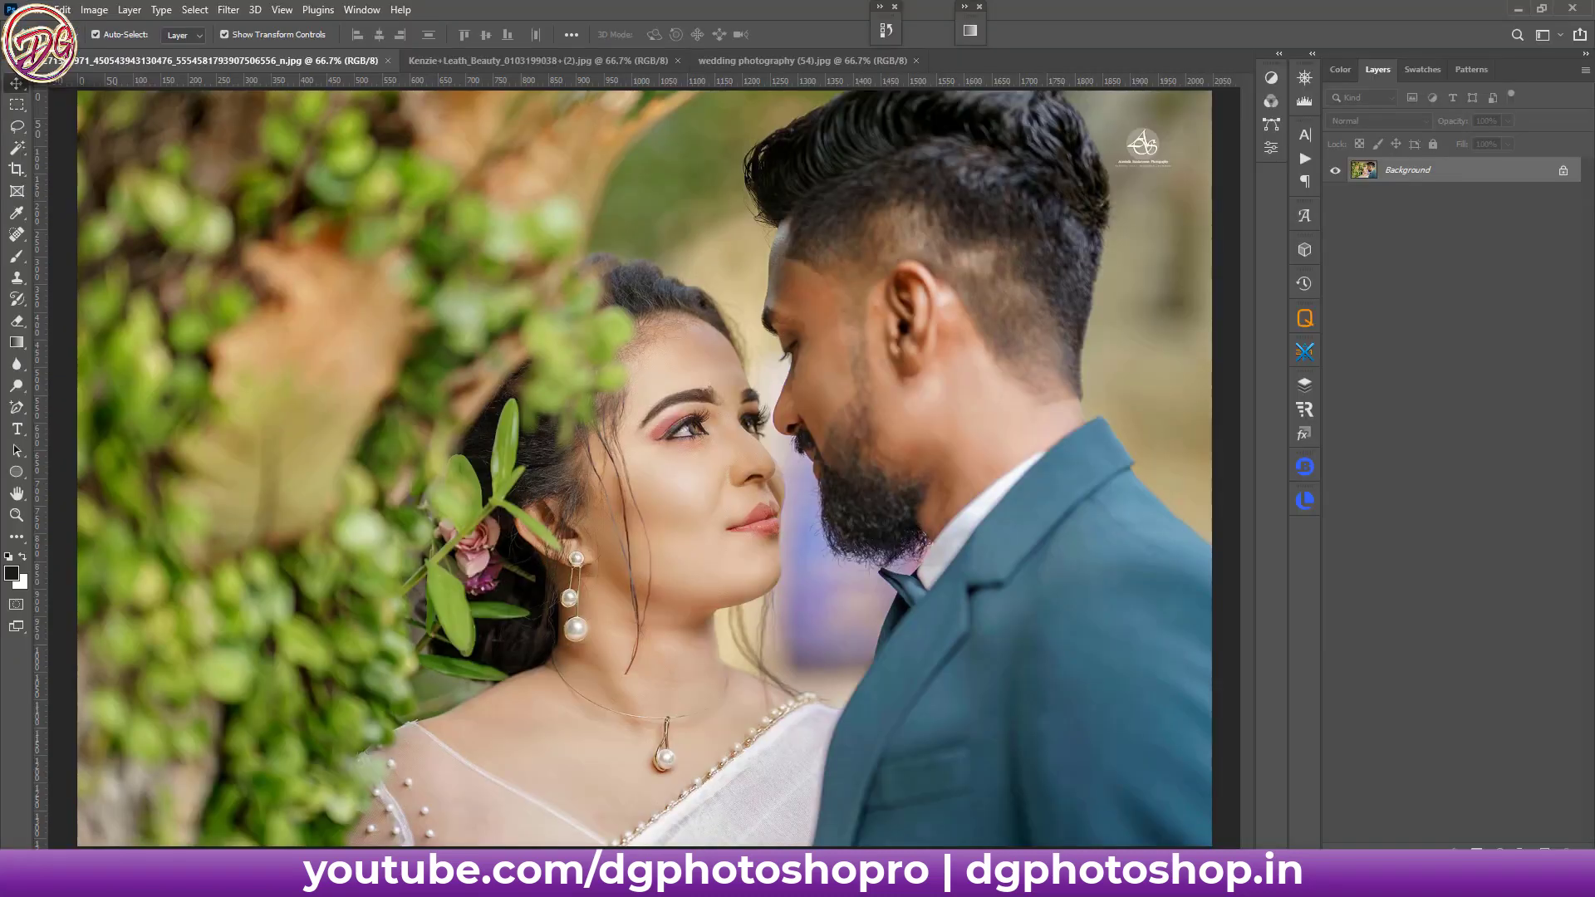
- Show the Actions panel via Window > Actions and choose Load Actions from its flyout menu
click(371, 12)
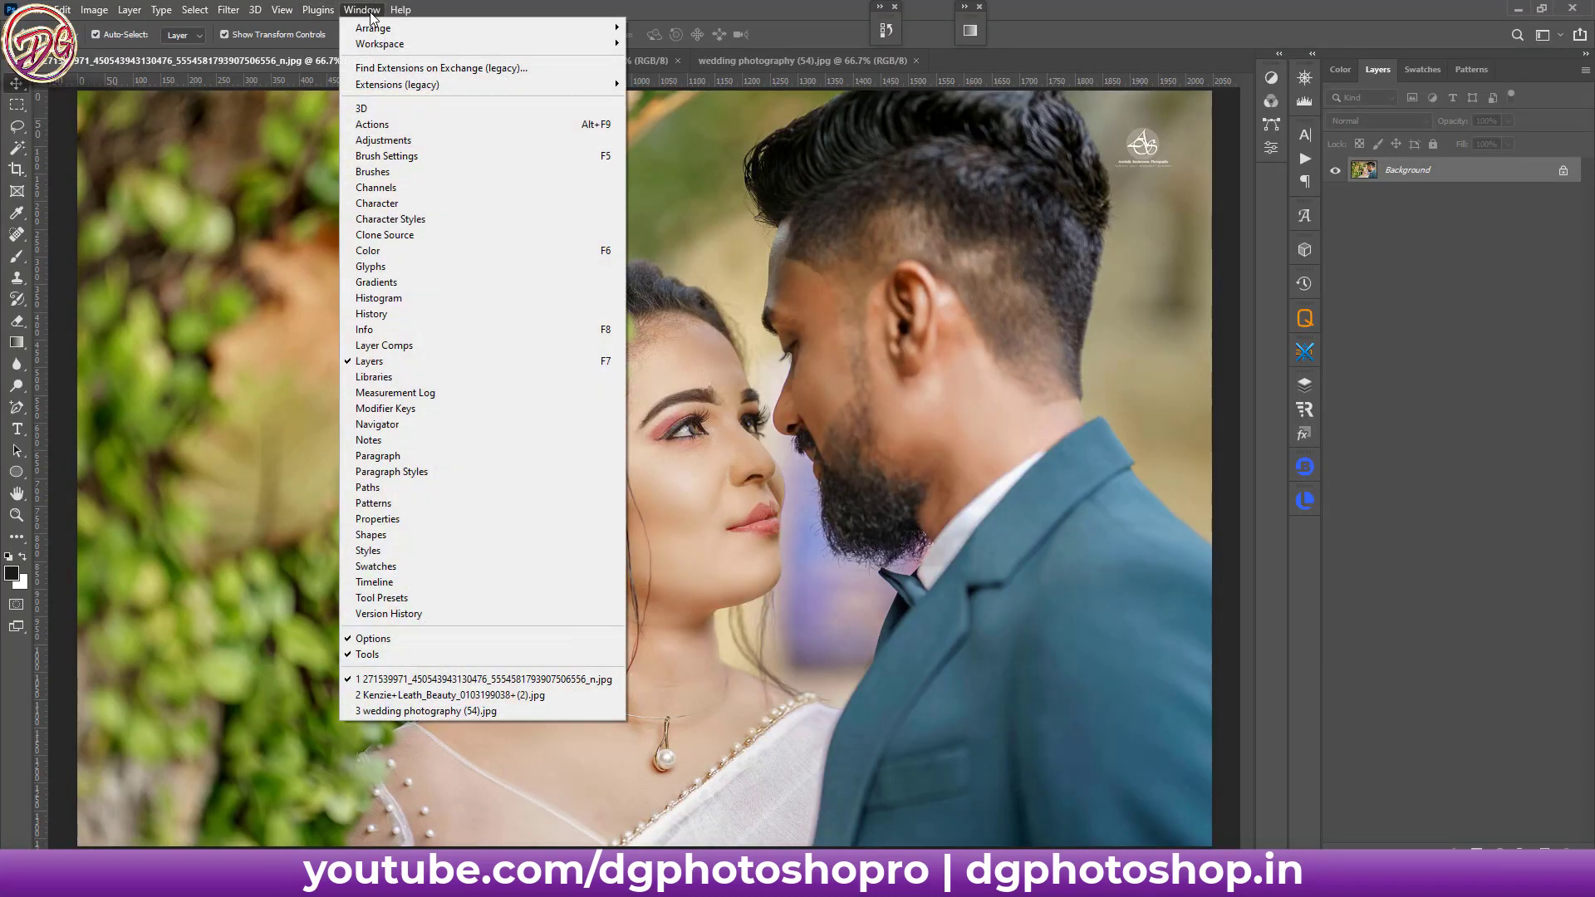
click(369, 126)
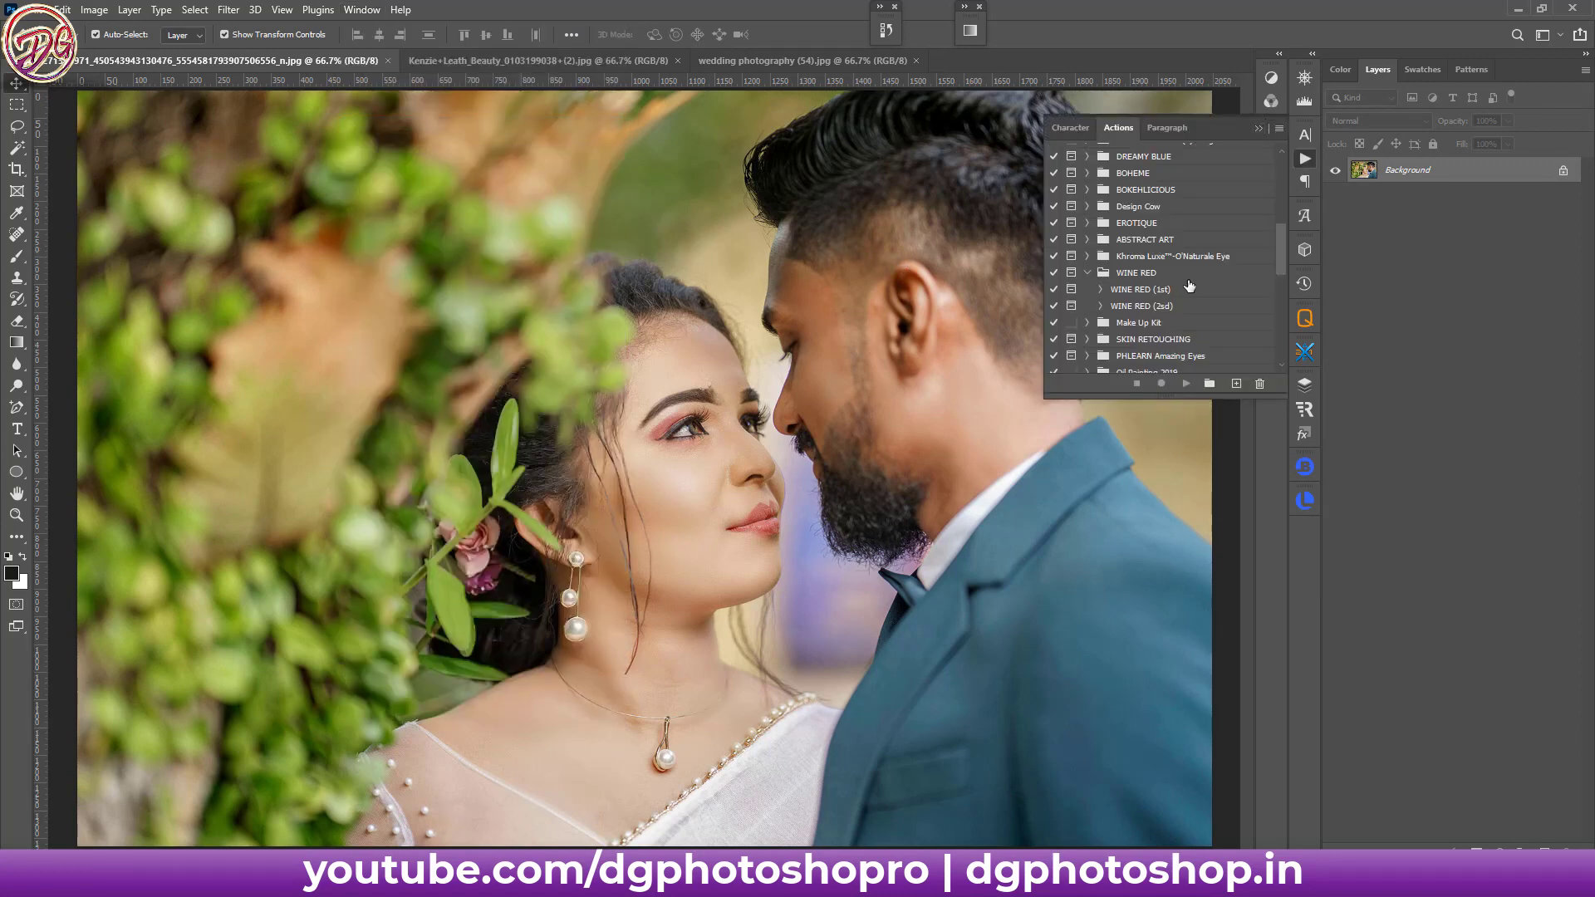
scroll(1193, 297, down, 2)
scroll(1221, 266, down, 2)
scroll(1221, 265, down, 2)
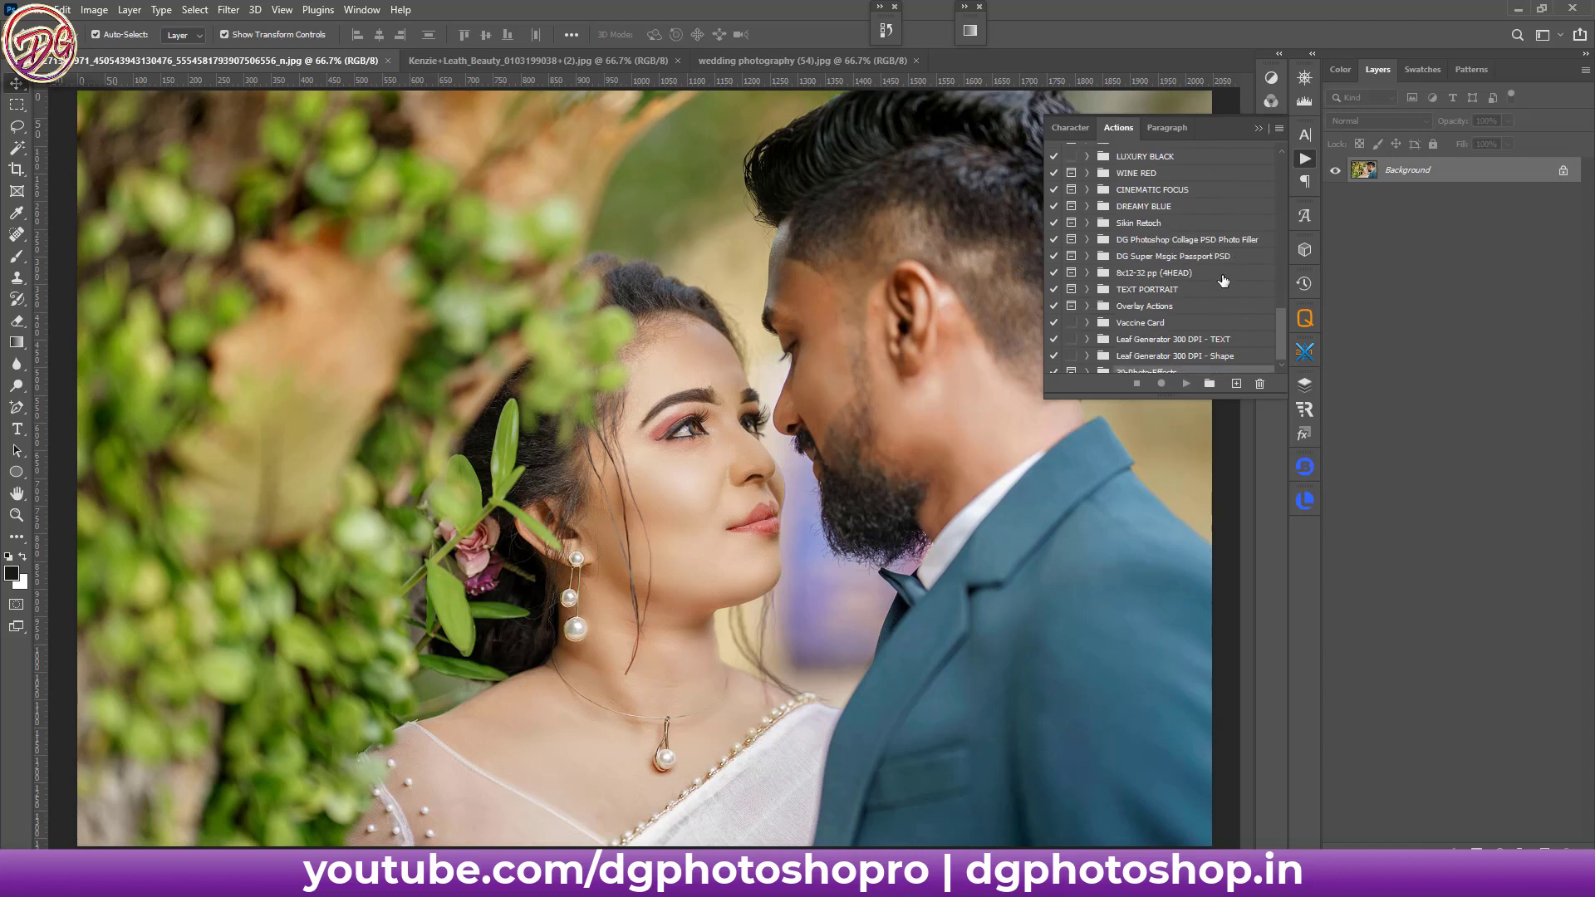
scroll(1221, 265, down, 3)
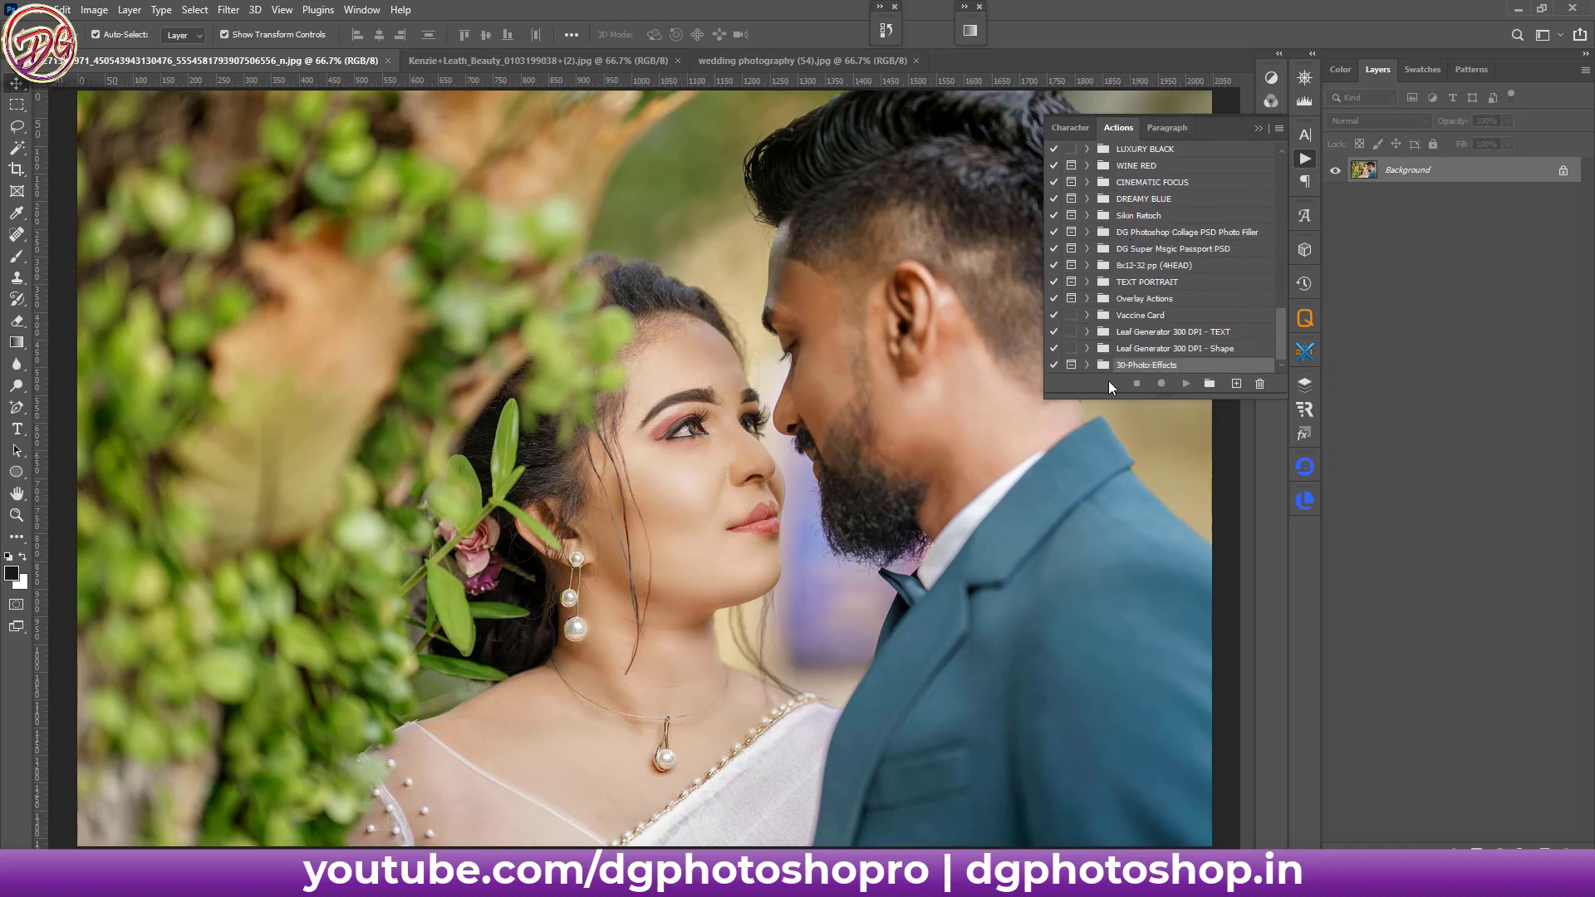
drag(1100, 378, 1133, 378)
click(1279, 128)
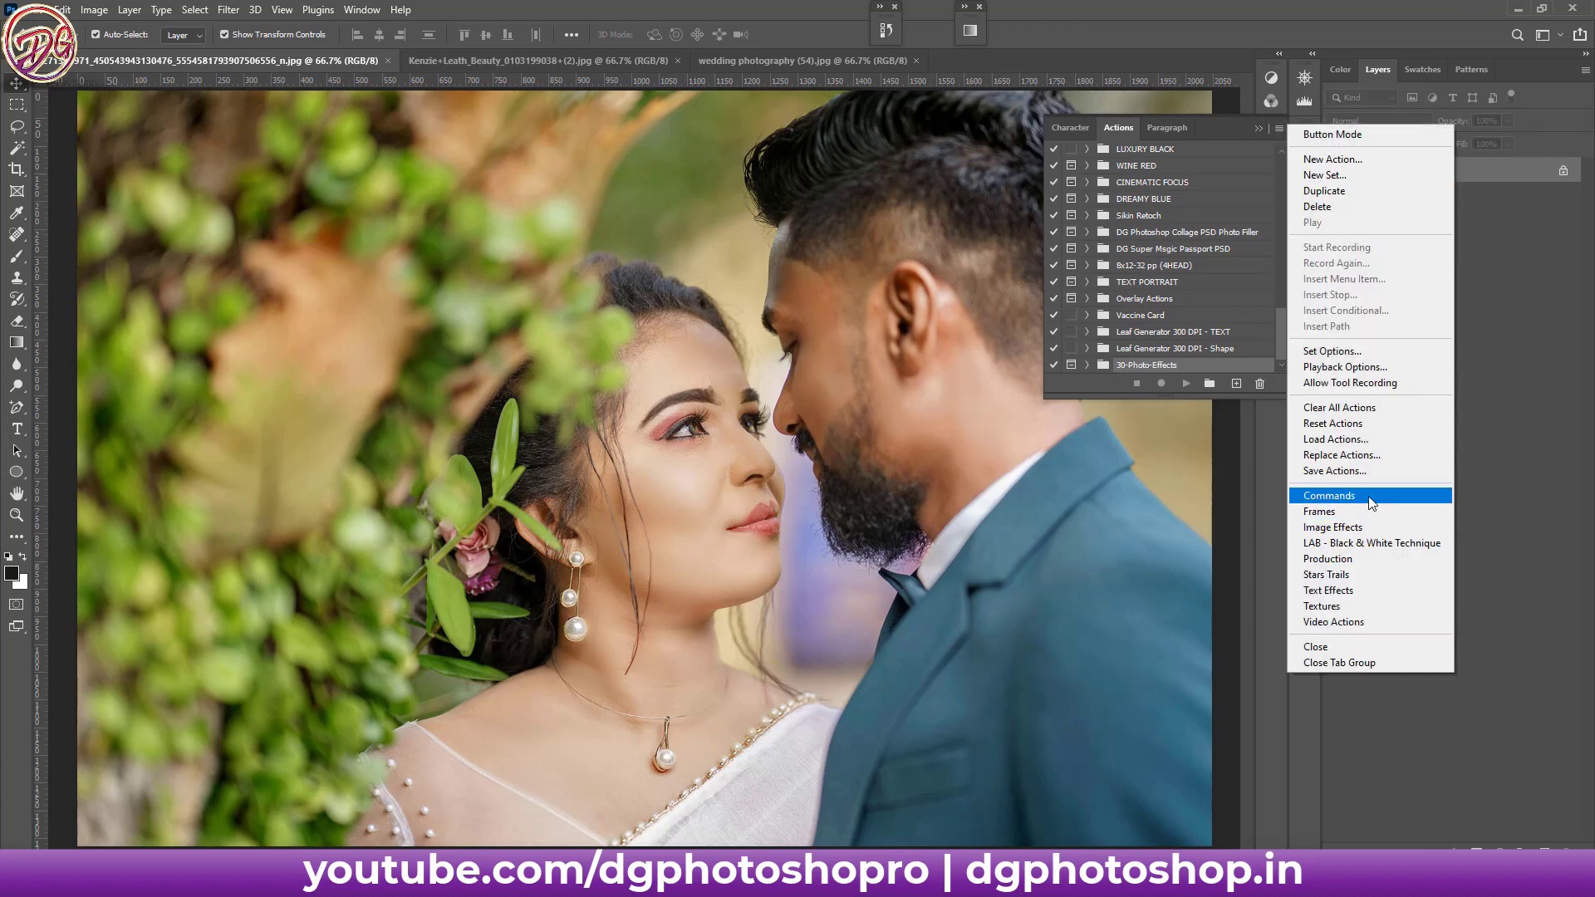
click(1348, 440)
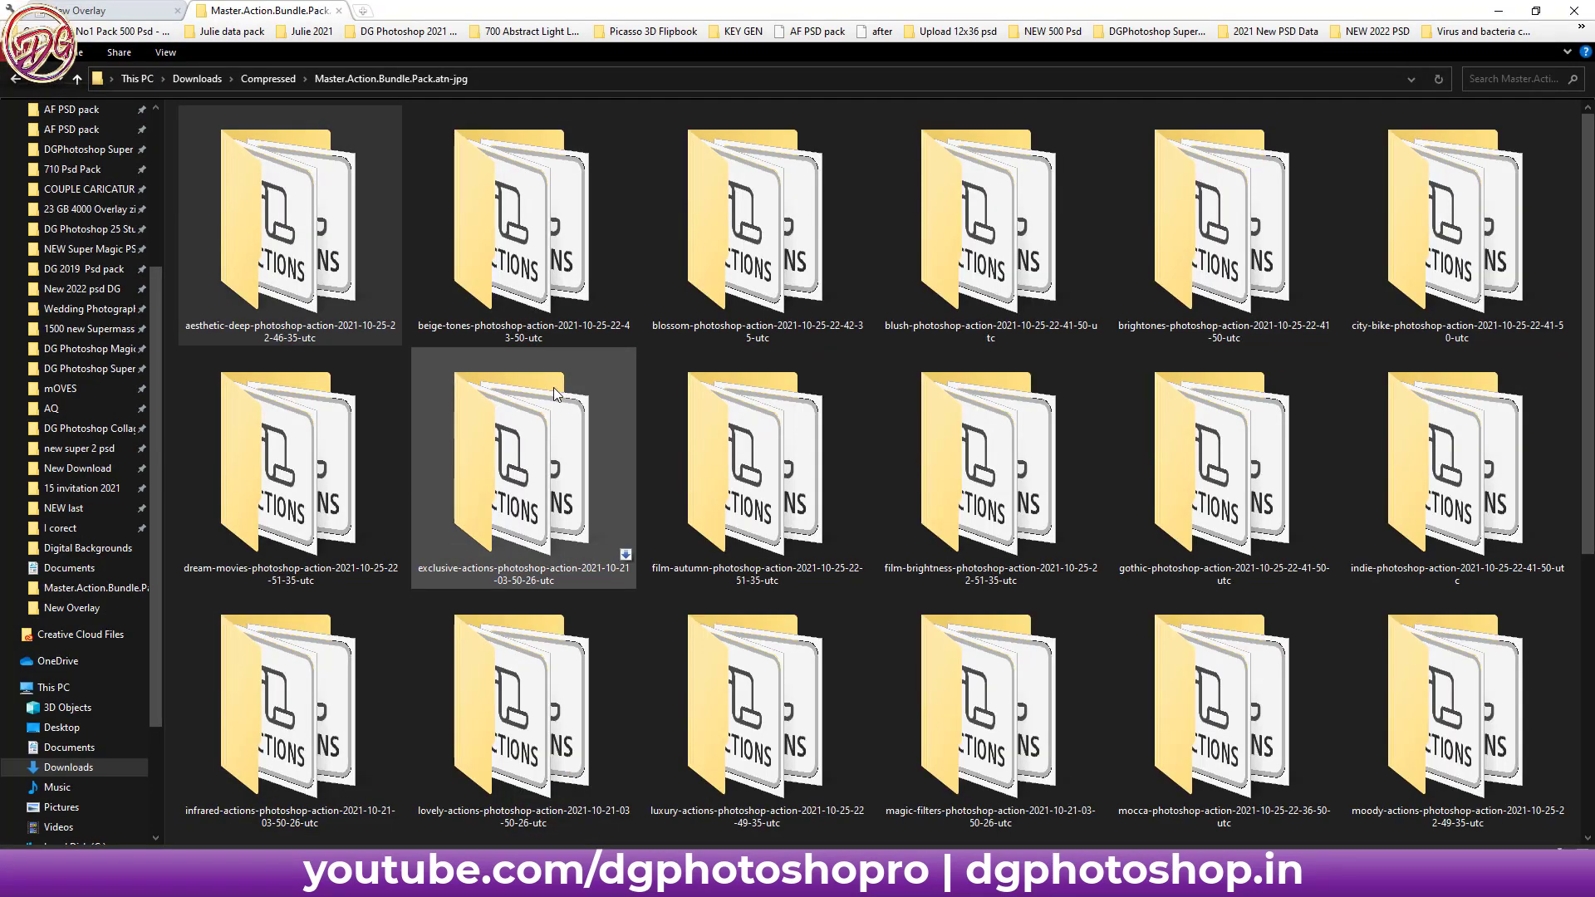
- Open the film-autumn-photoshop-action folder and select its full path in the address bar
double_click(702, 450)
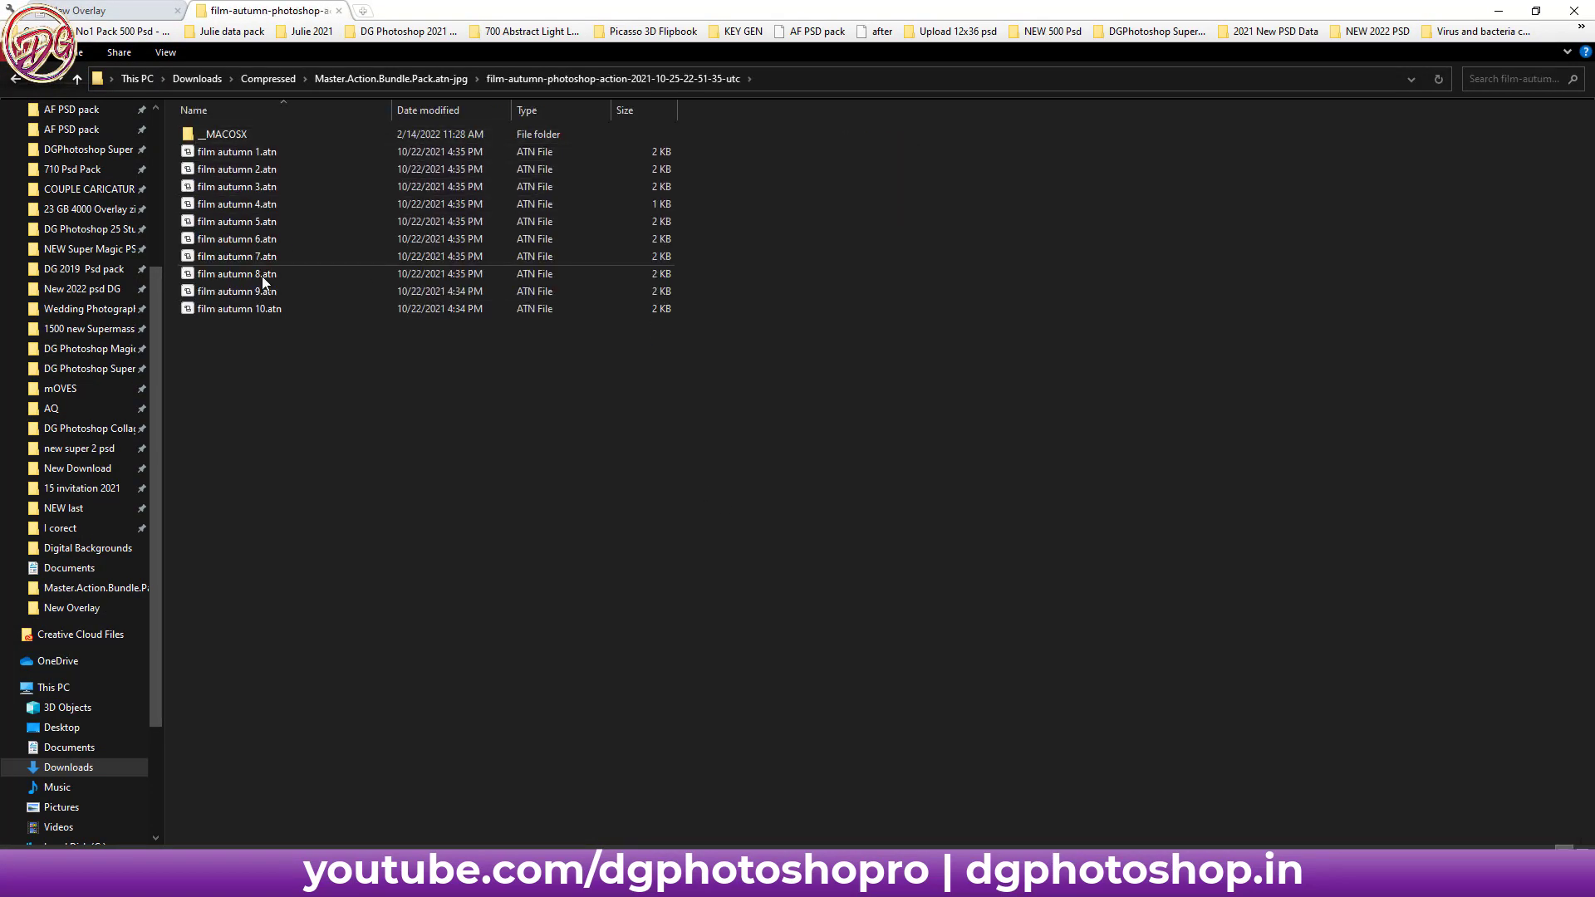
click(800, 81)
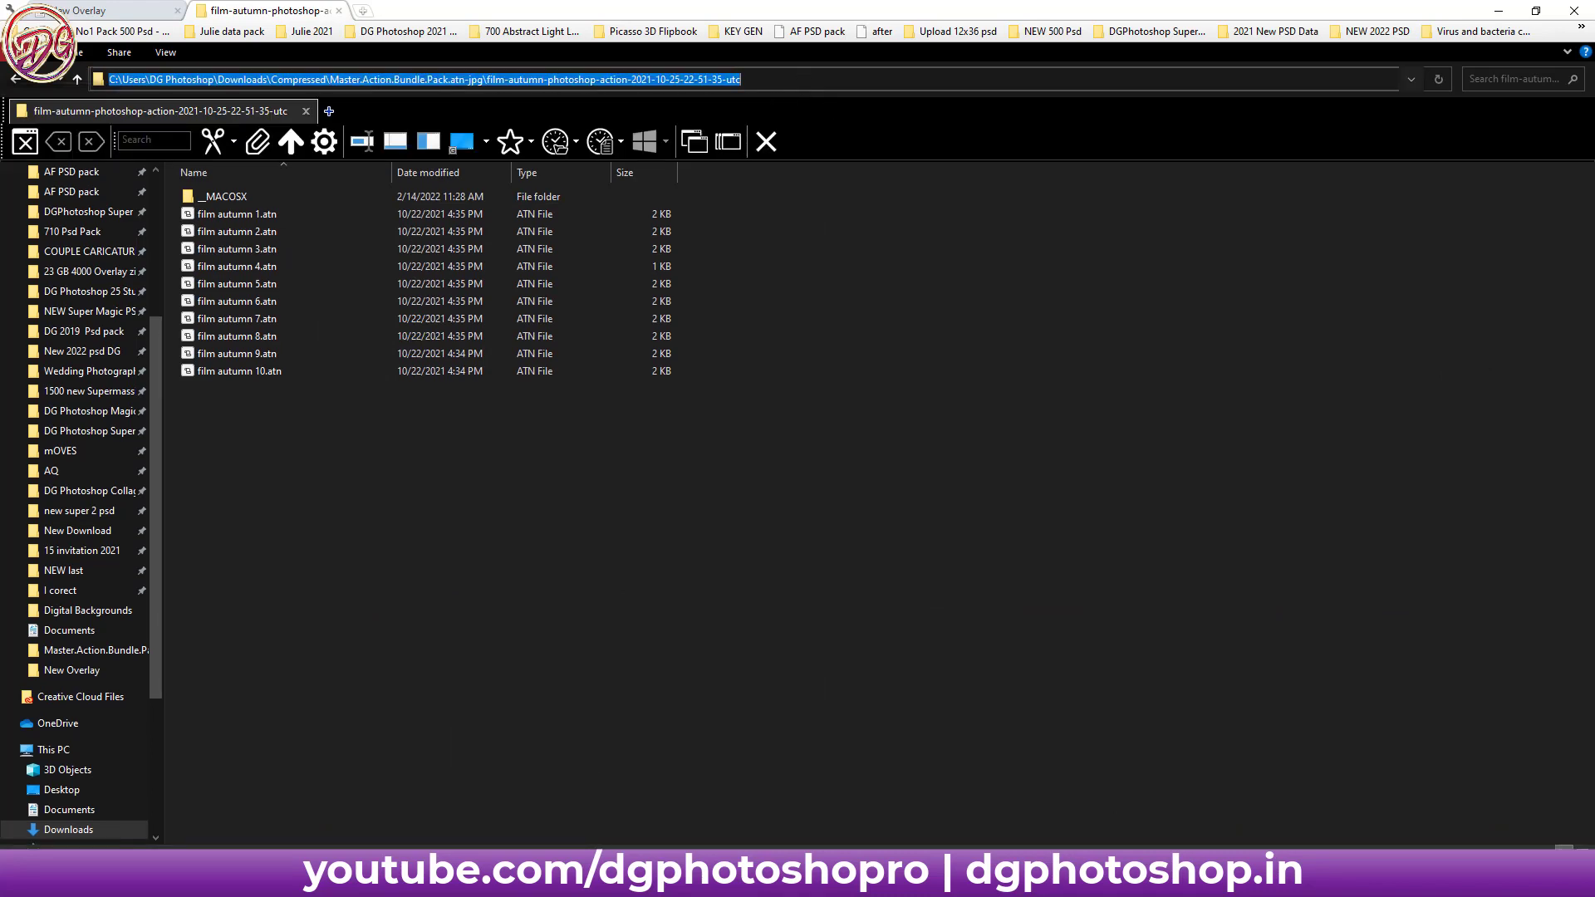
click(532, 797)
- Navigate the Load dialog to the pasted film-autumn folder path and load film autumn 1.atn
click(643, 46)
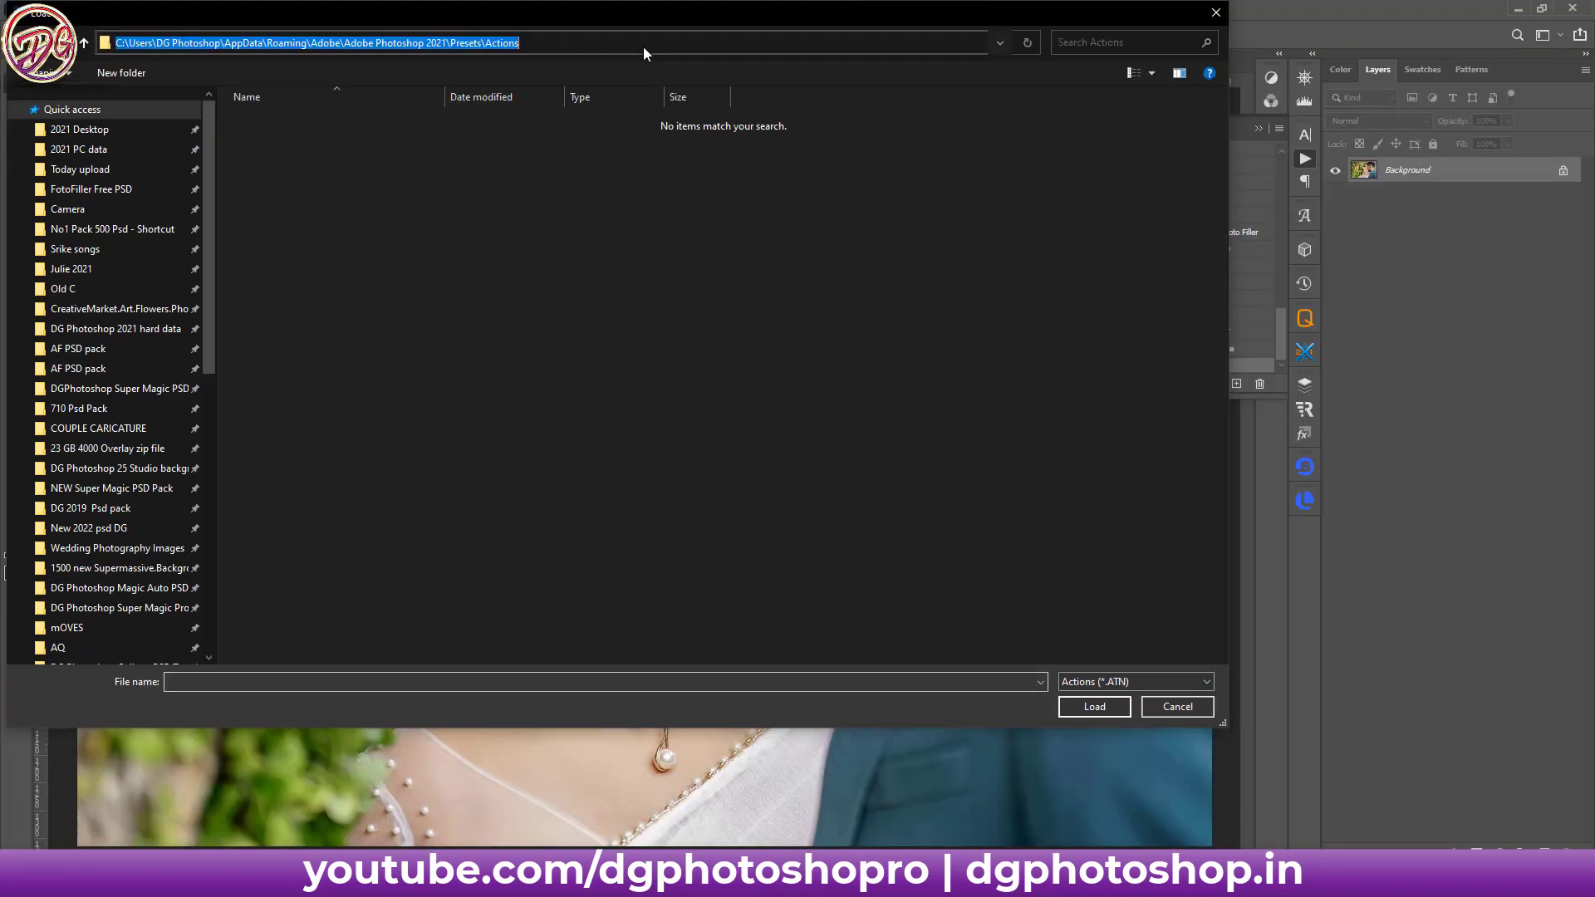
key(ctrl+v)
click(1024, 42)
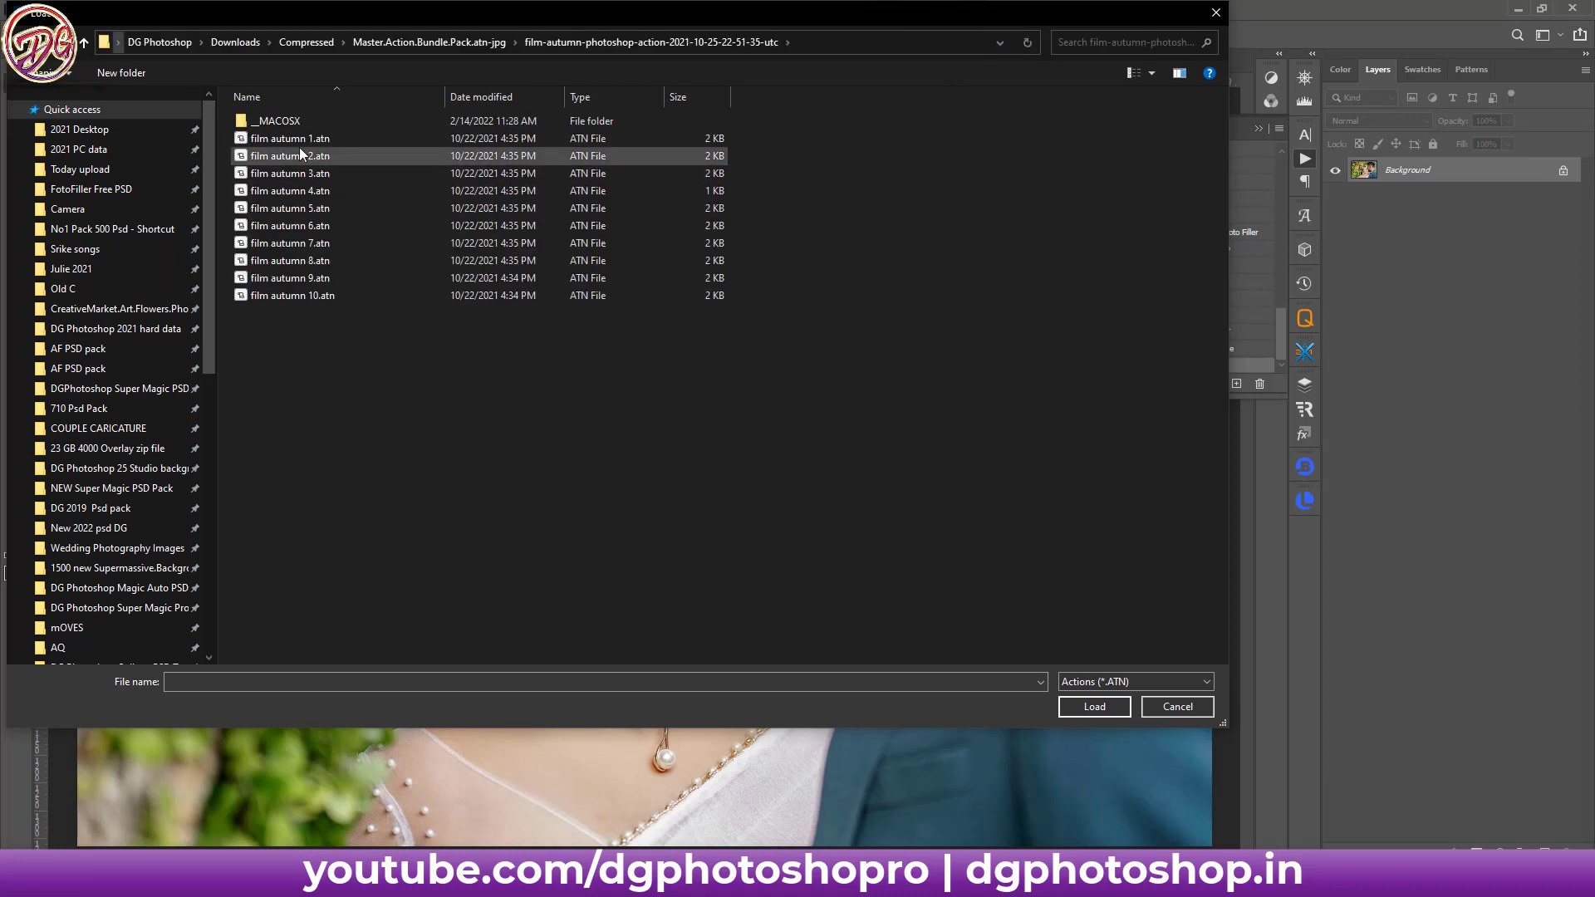
click(420, 41)
double_click(354, 256)
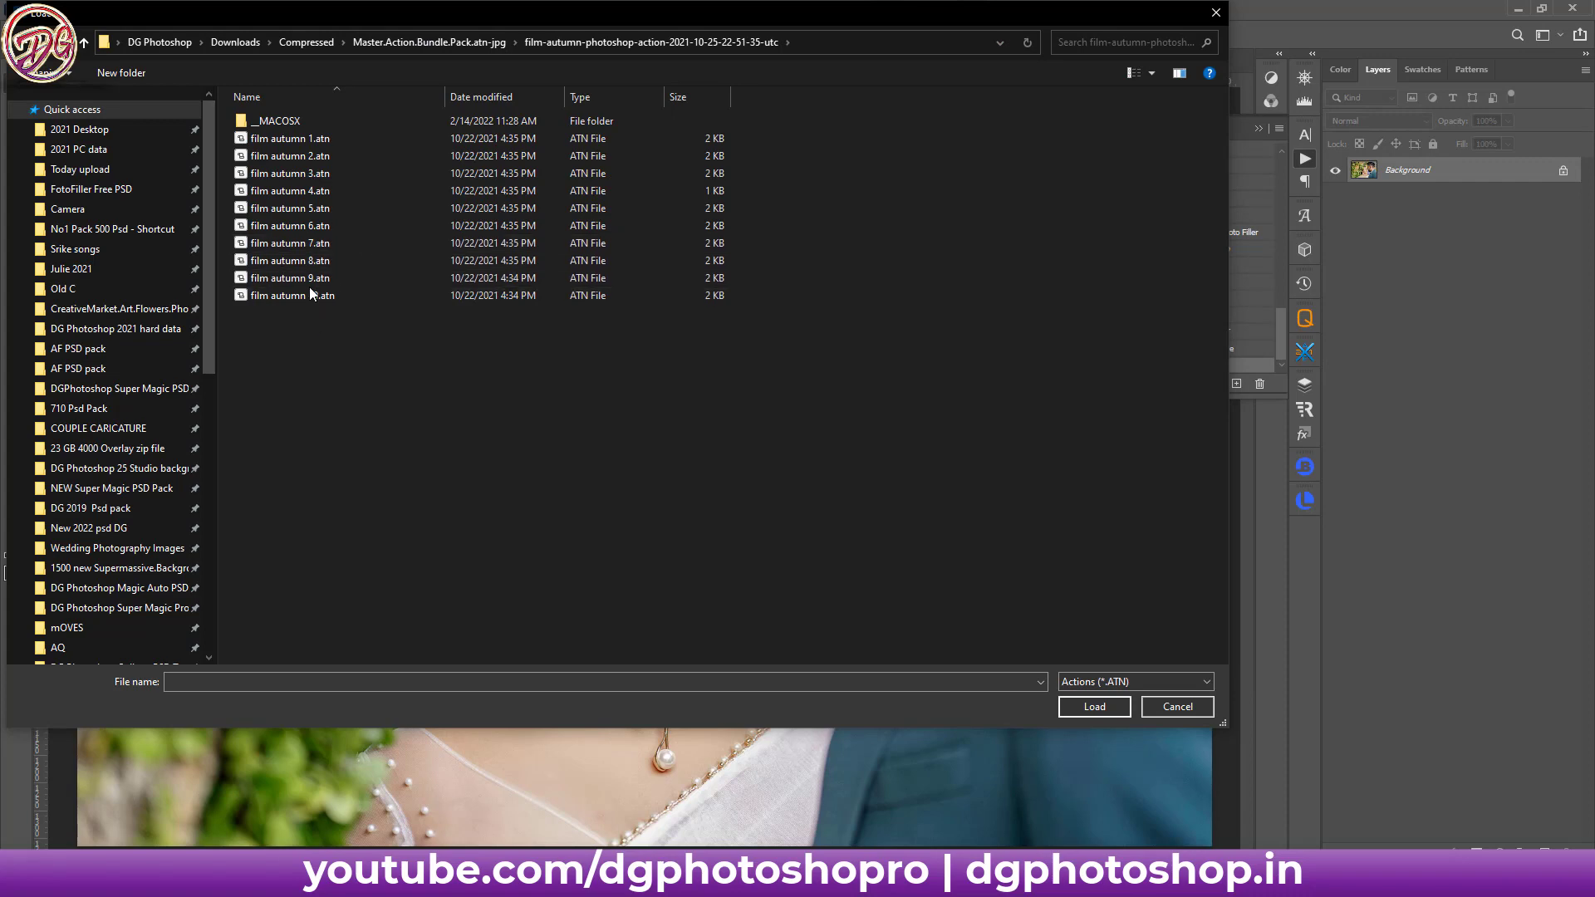
click(332, 143)
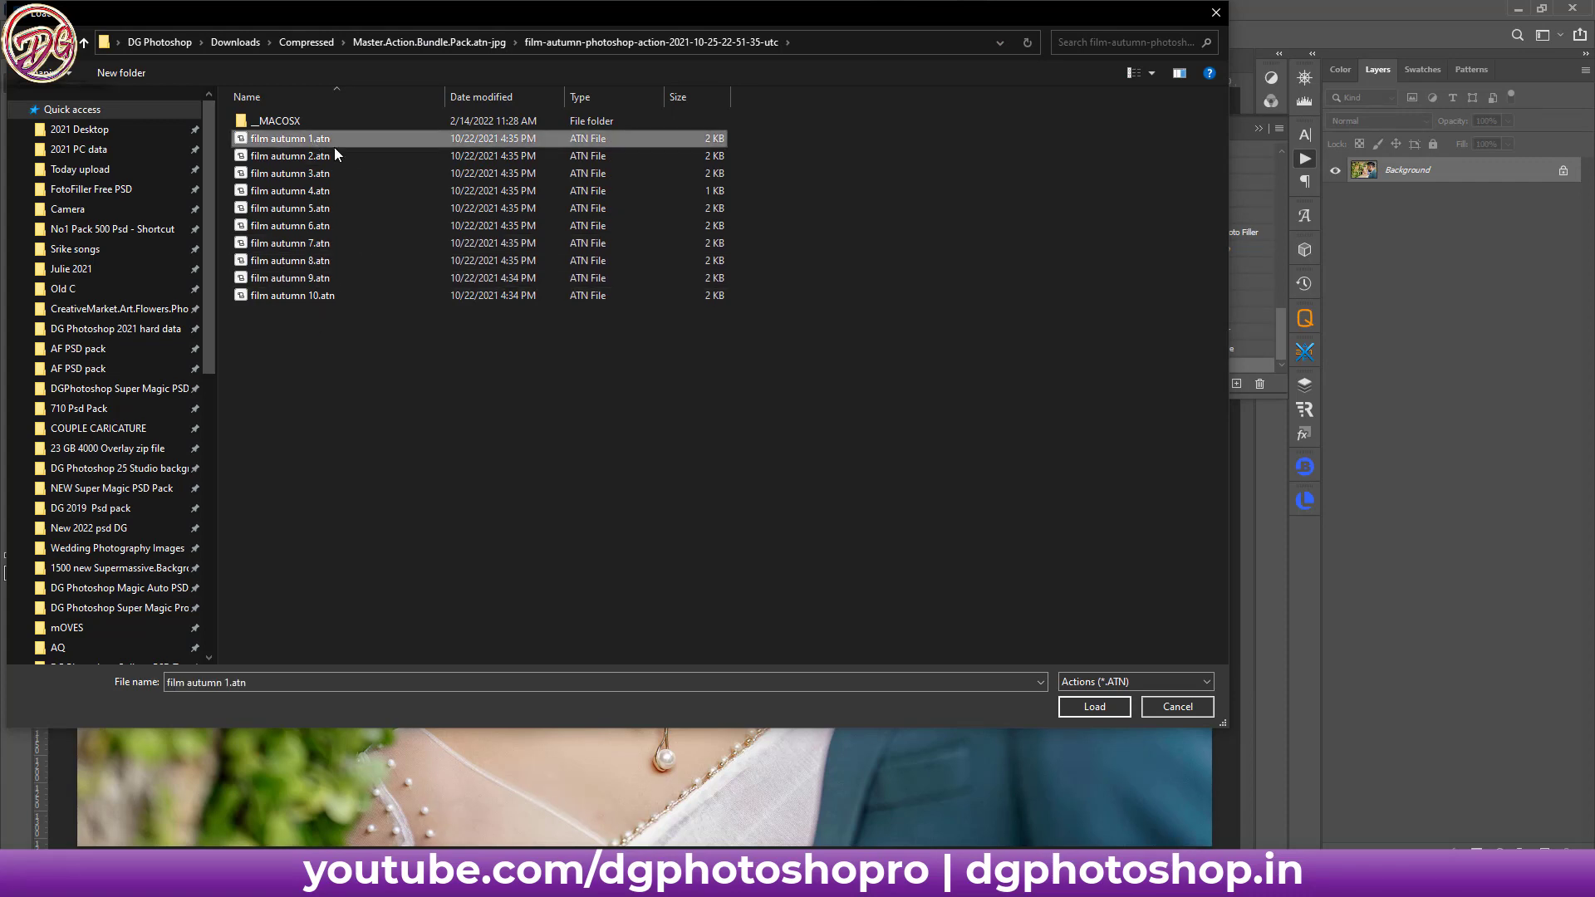
click(1093, 706)
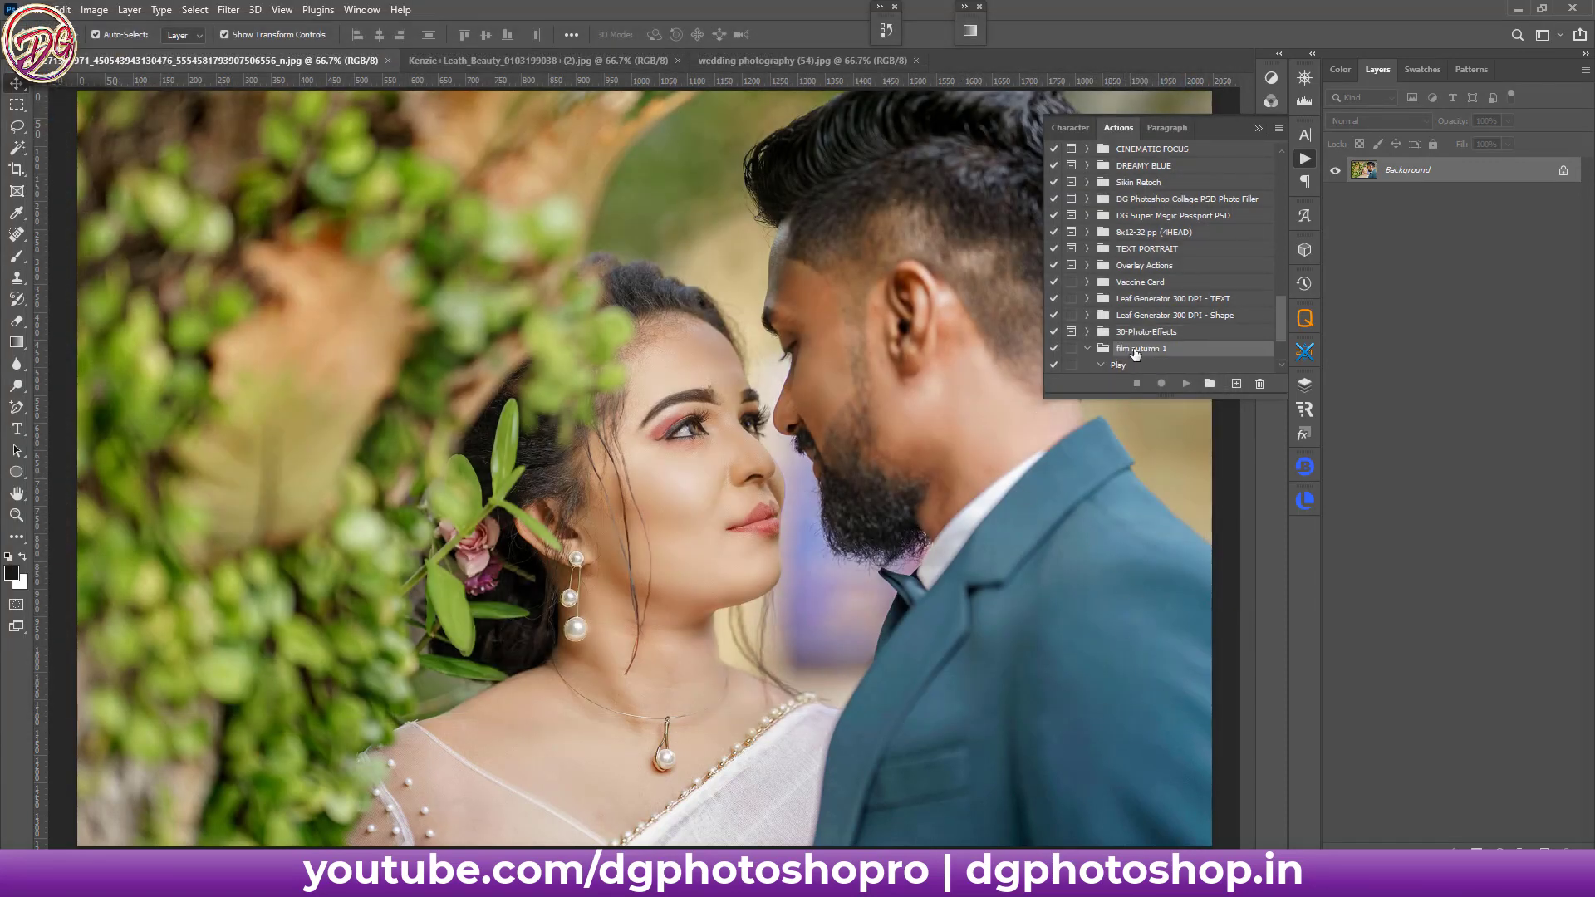
- Play film autumn 1 on both couple photos, toggling the result layer to compare with the original
click(1122, 365)
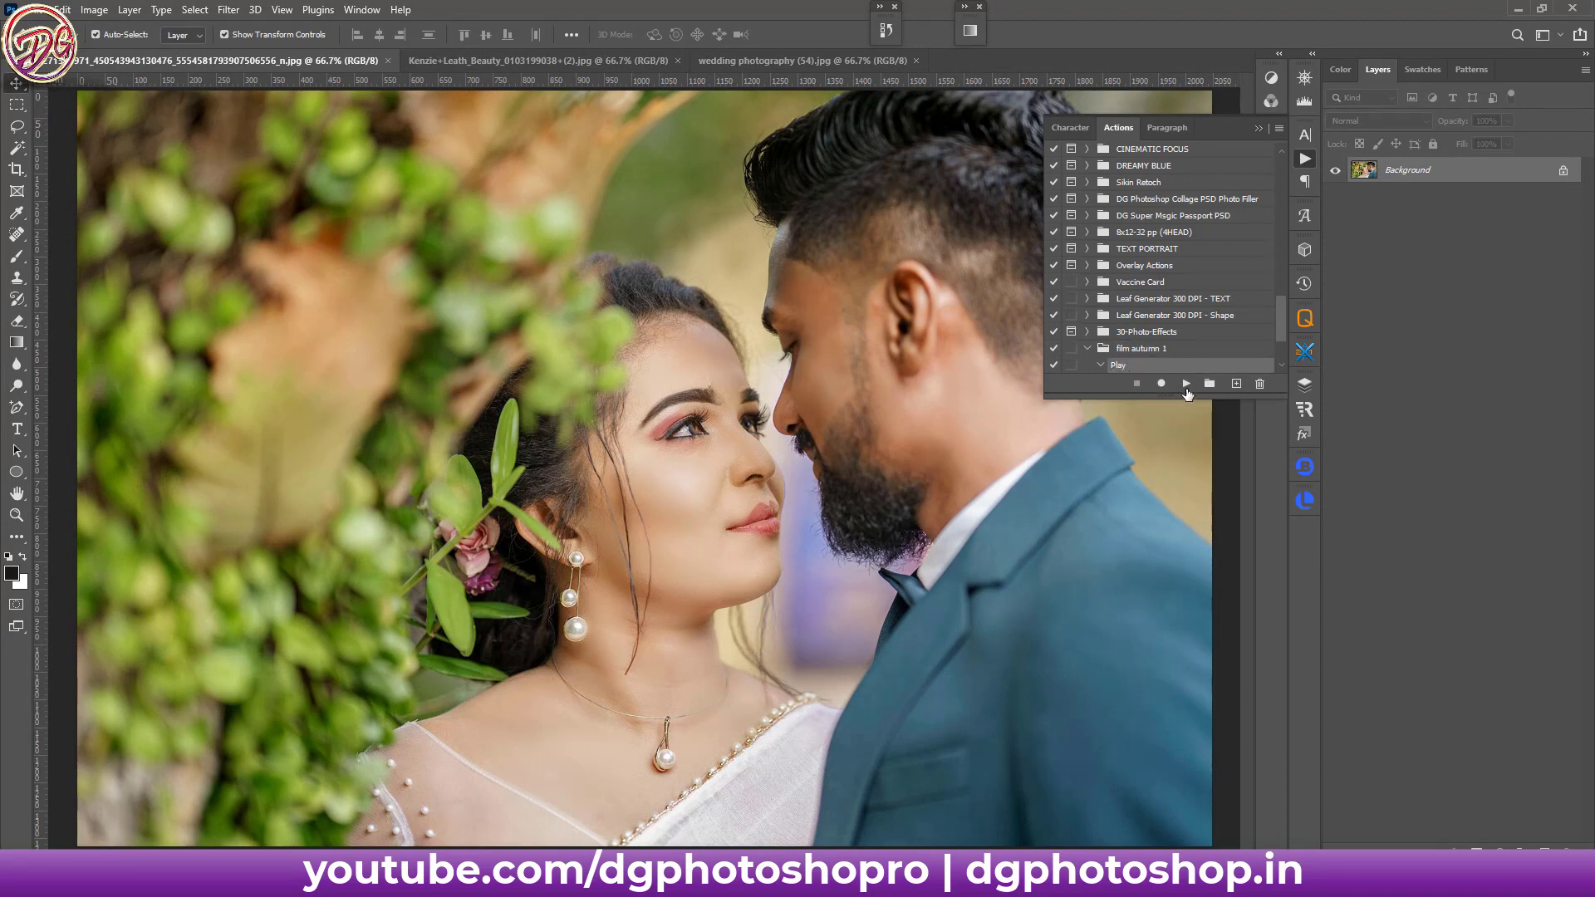
click(1186, 384)
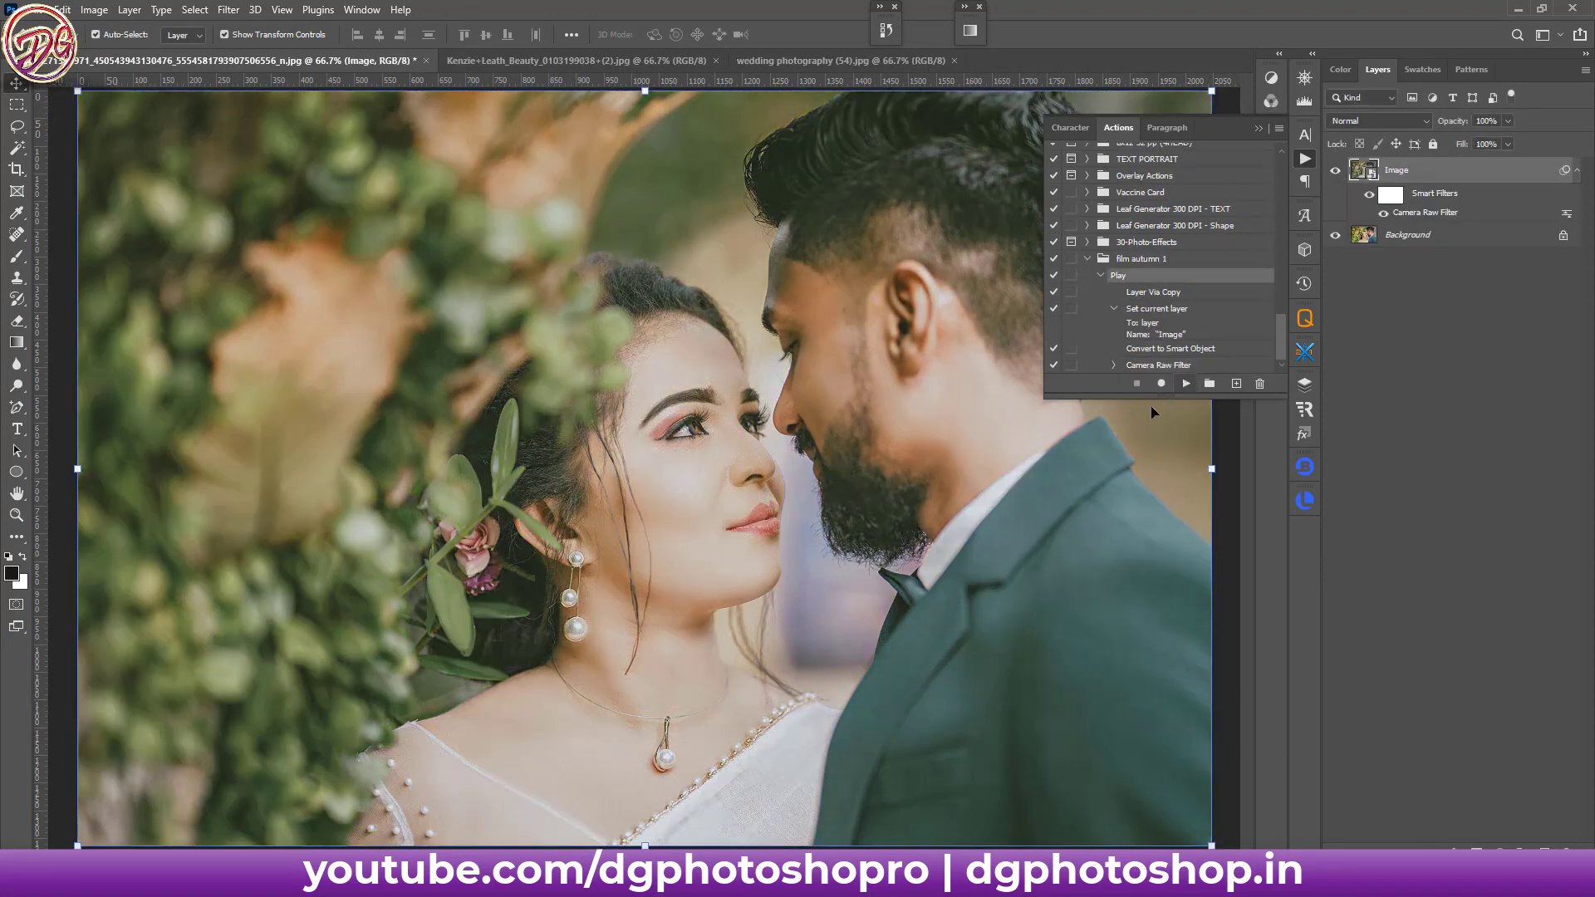
click(1335, 170)
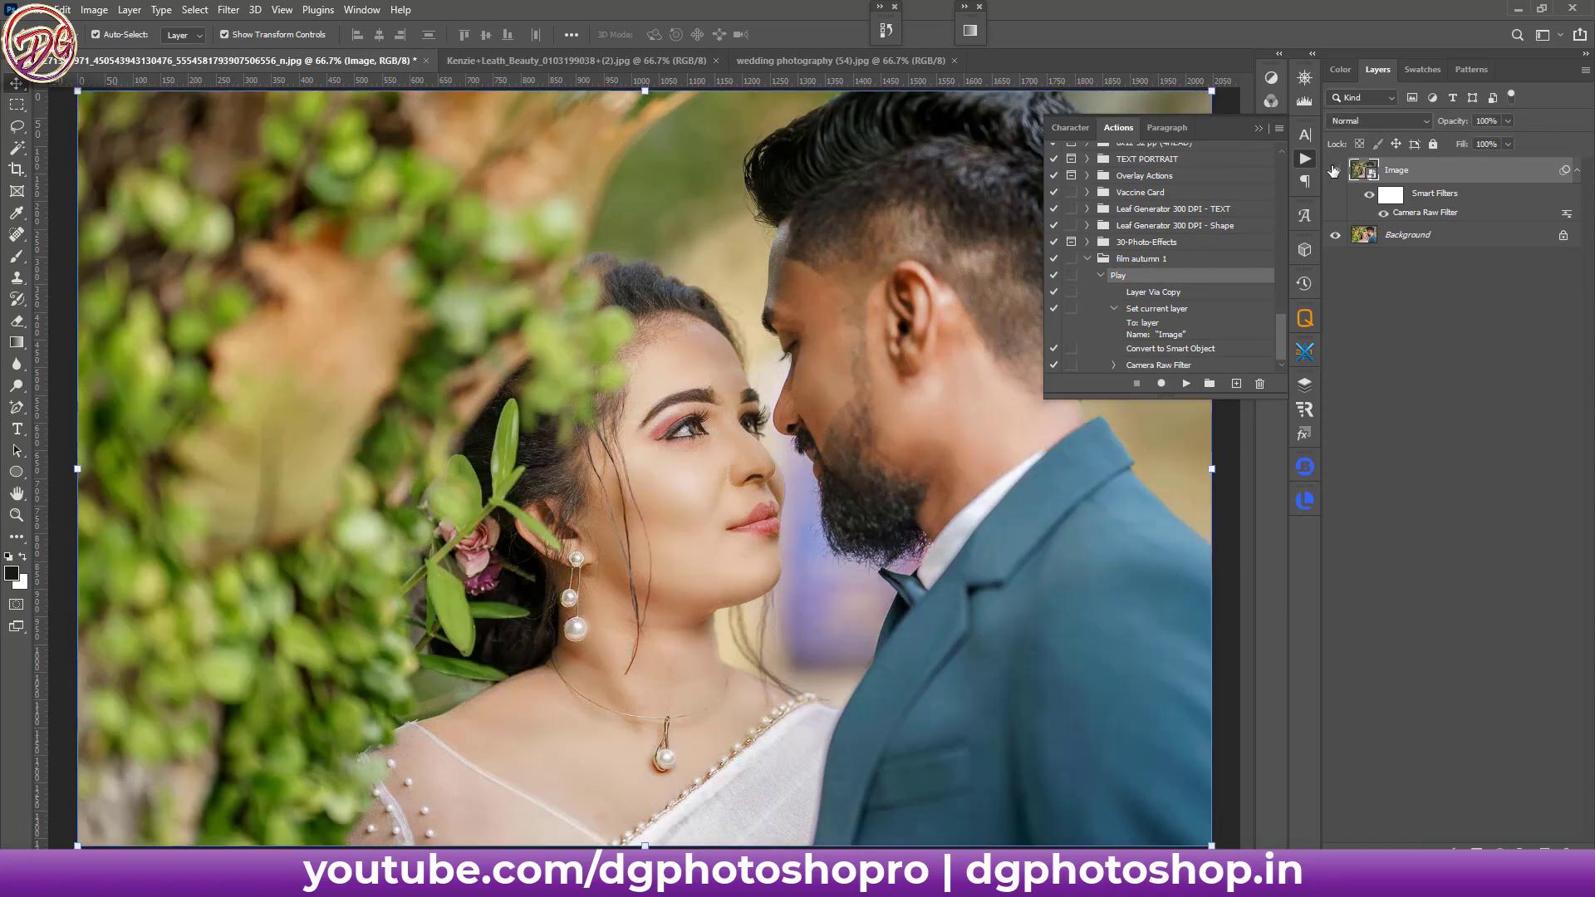
click(1334, 170)
click(652, 61)
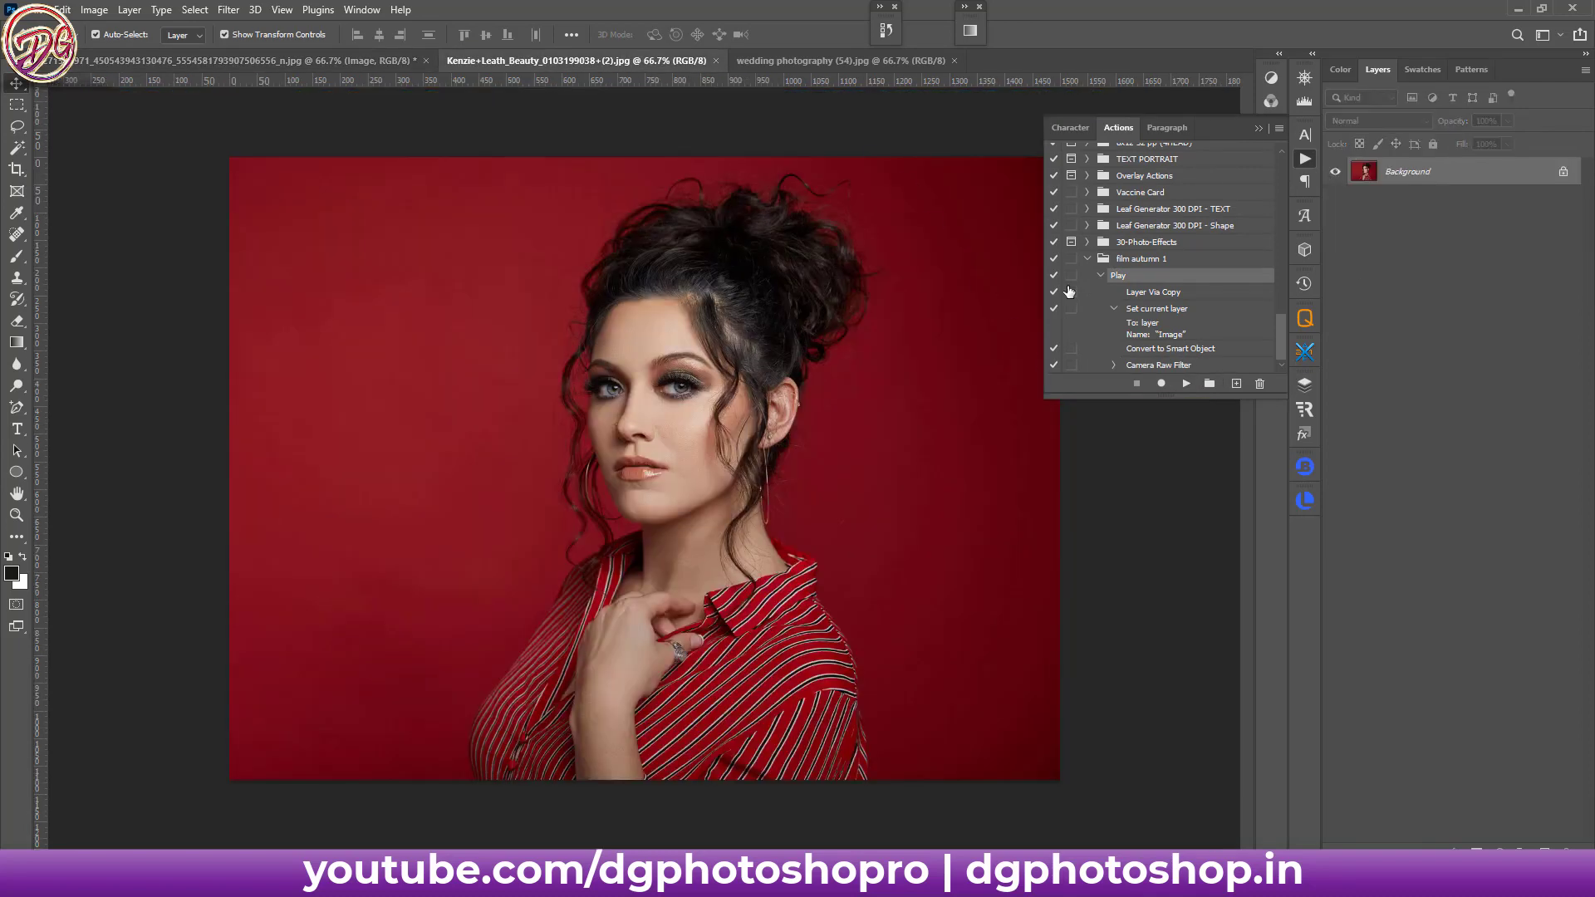
click(839, 60)
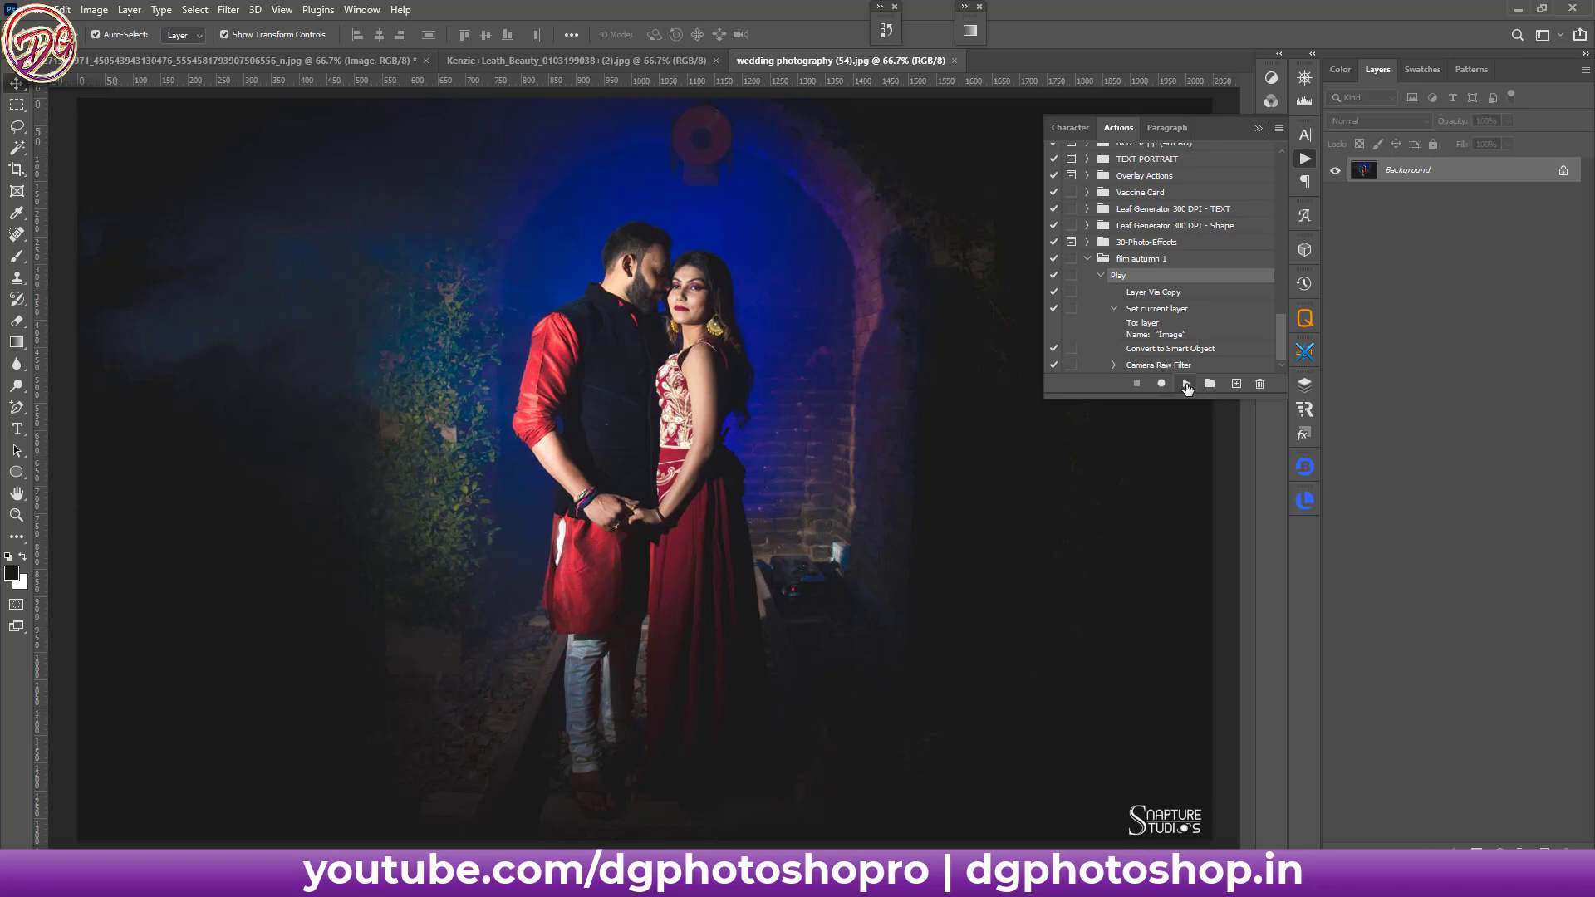
click(1186, 385)
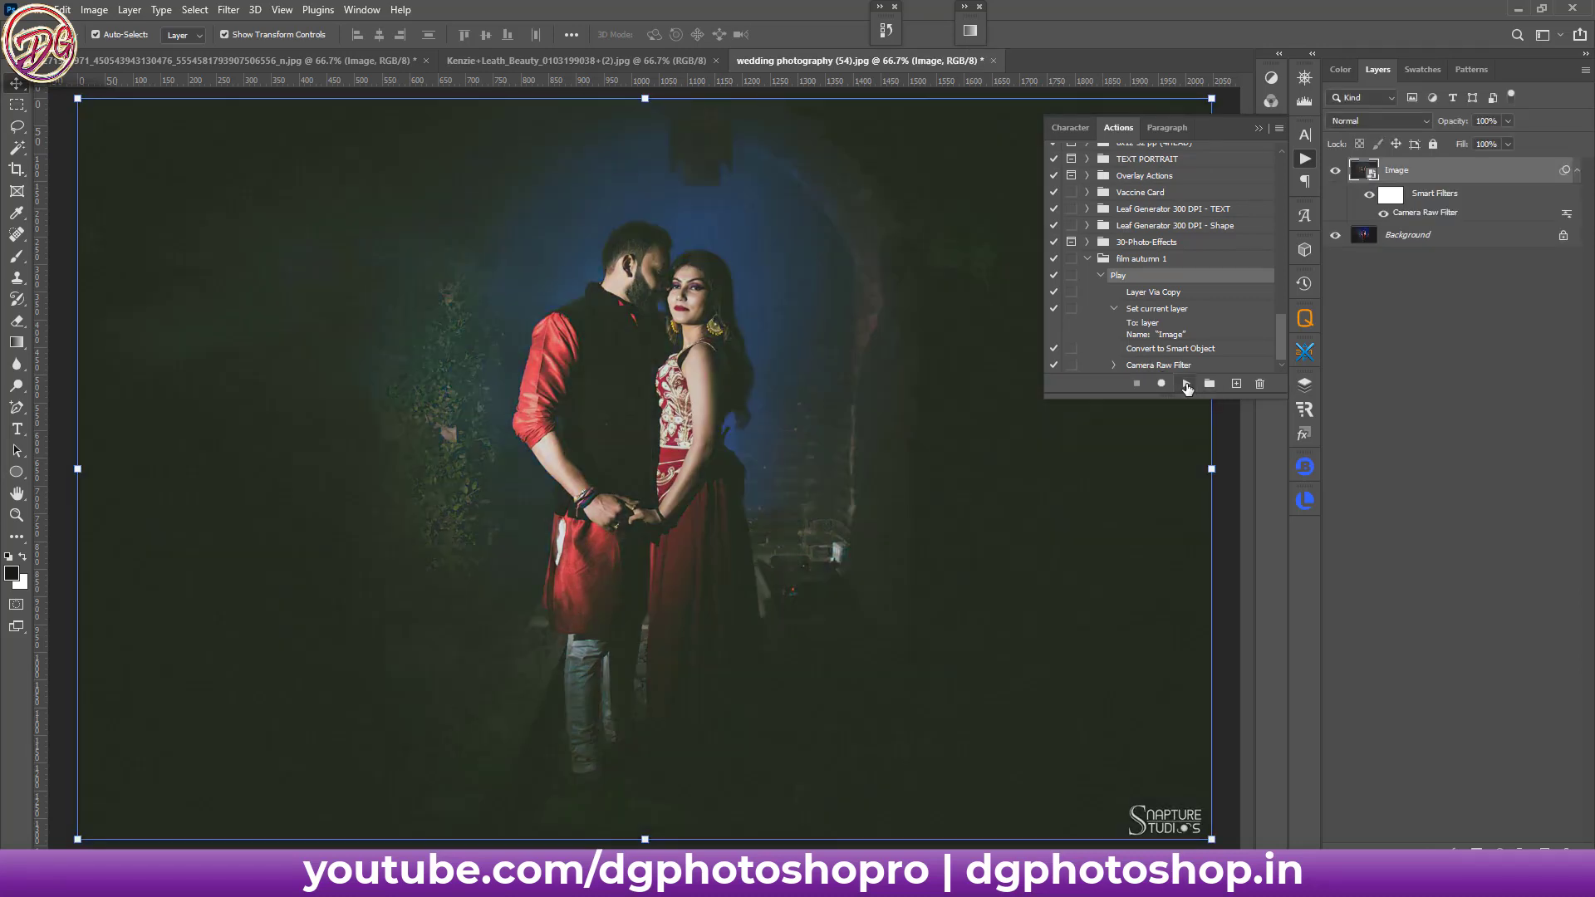
click(1335, 172)
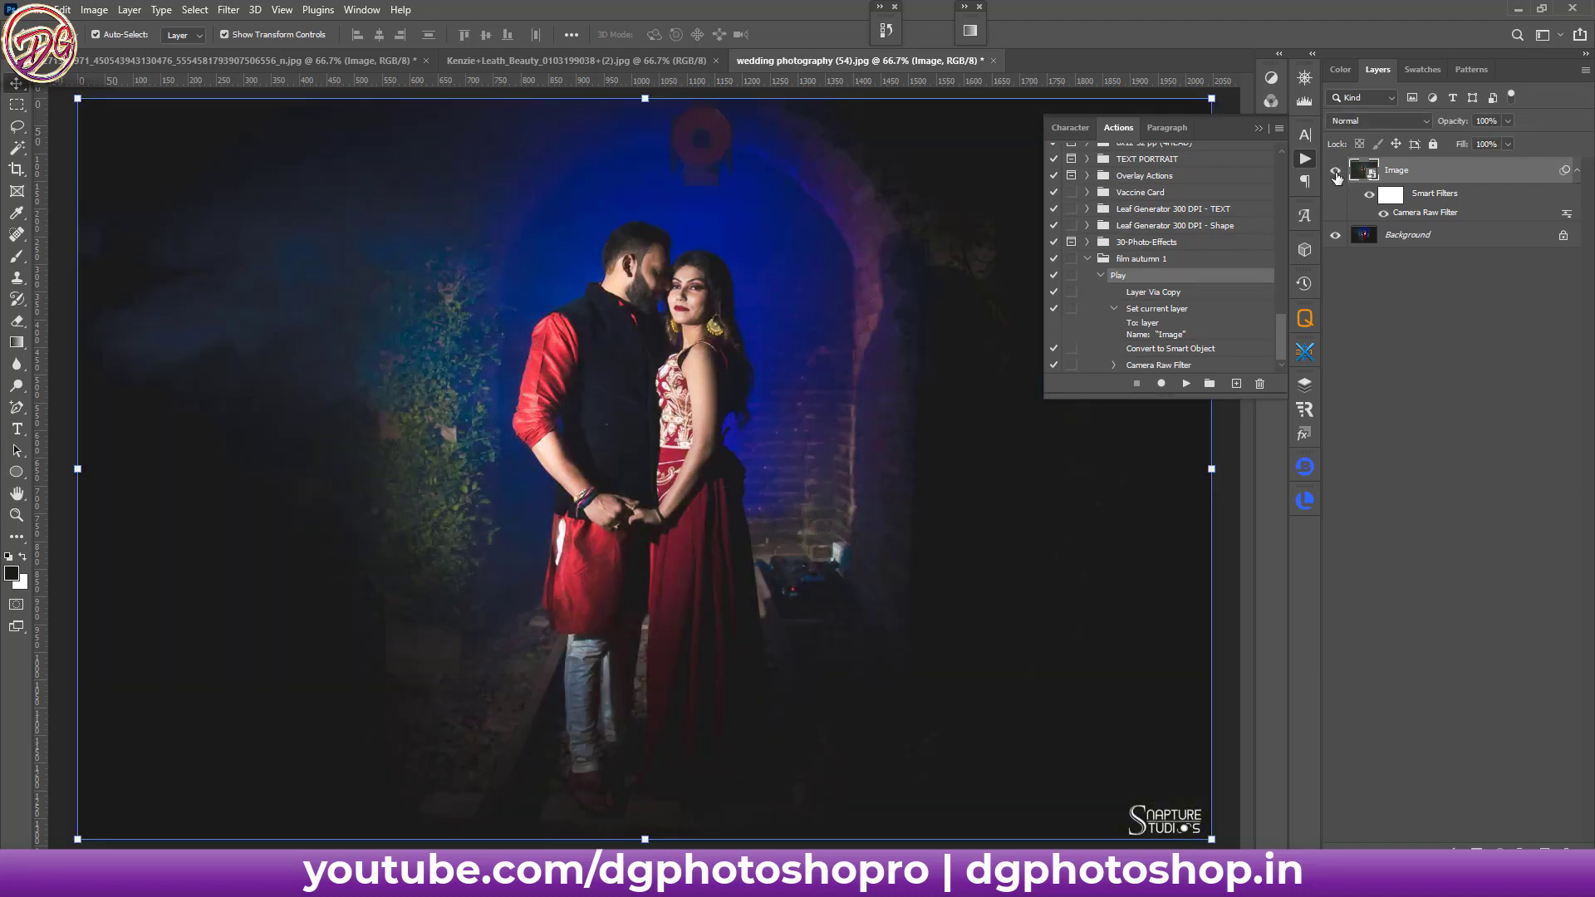
click(264, 61)
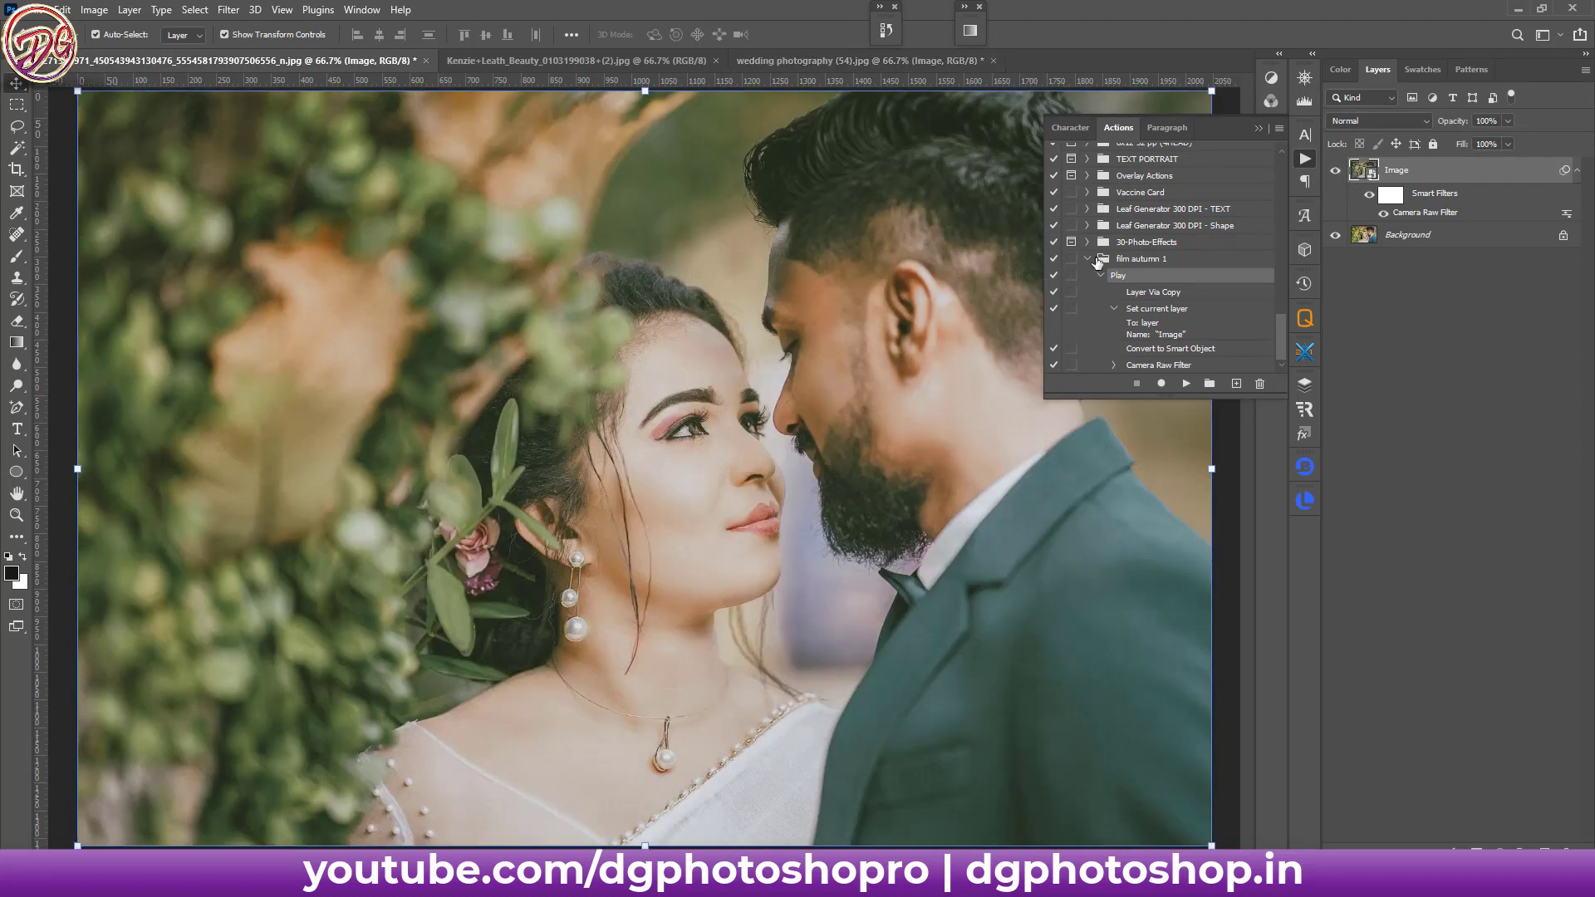
- Collapse film autumn 1, then open the film autumn 2–10 .atn files in Photoshop
click(1087, 259)
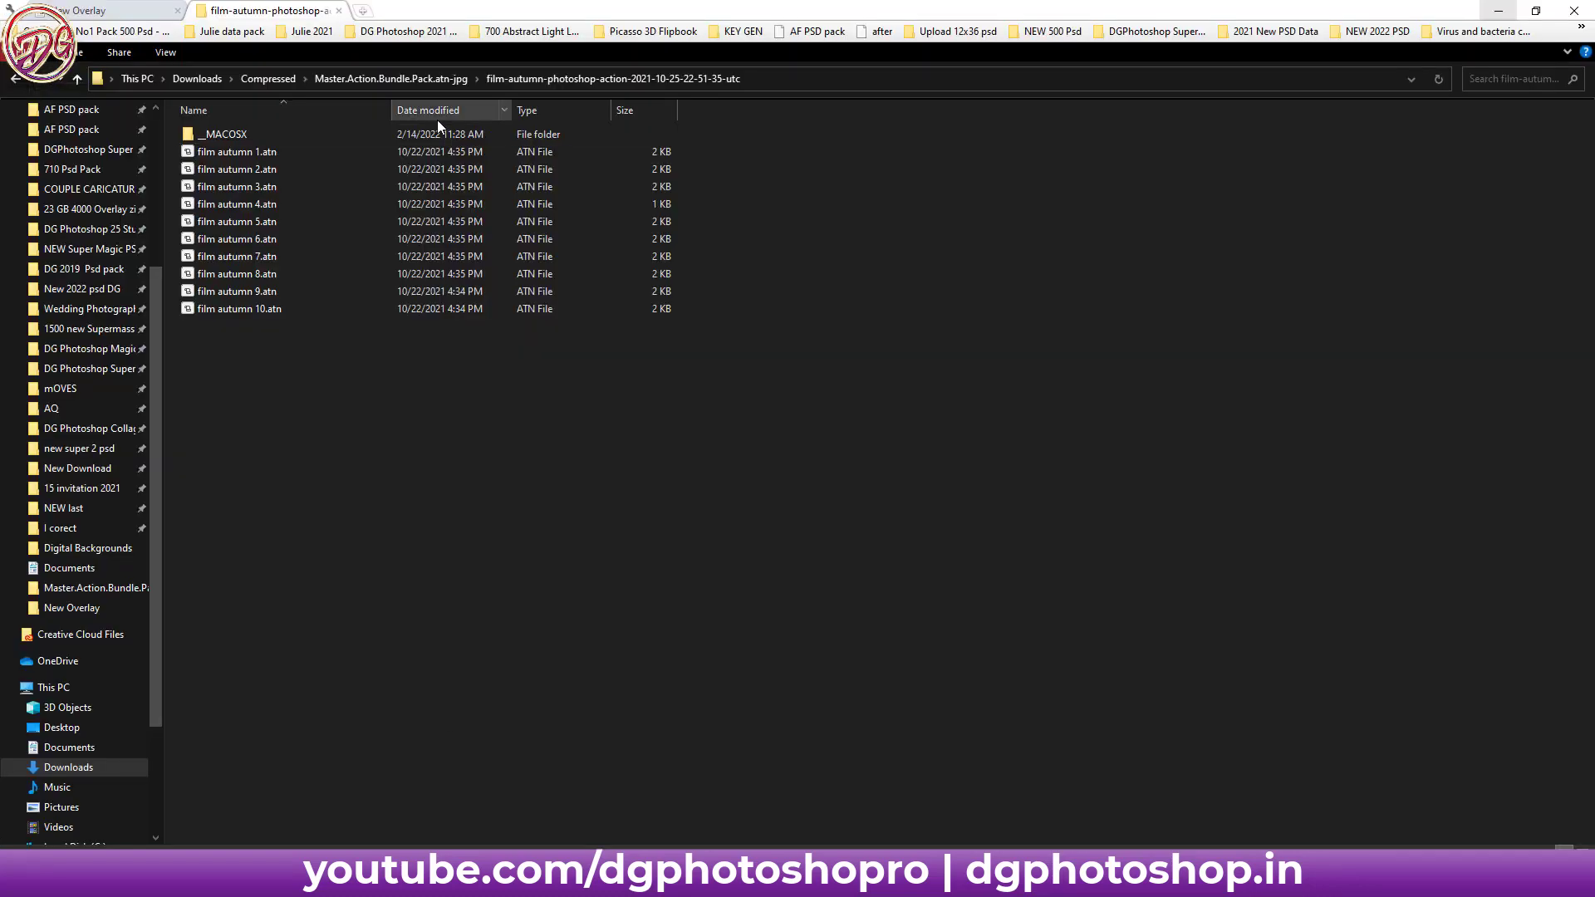
drag(266, 354, 266, 172)
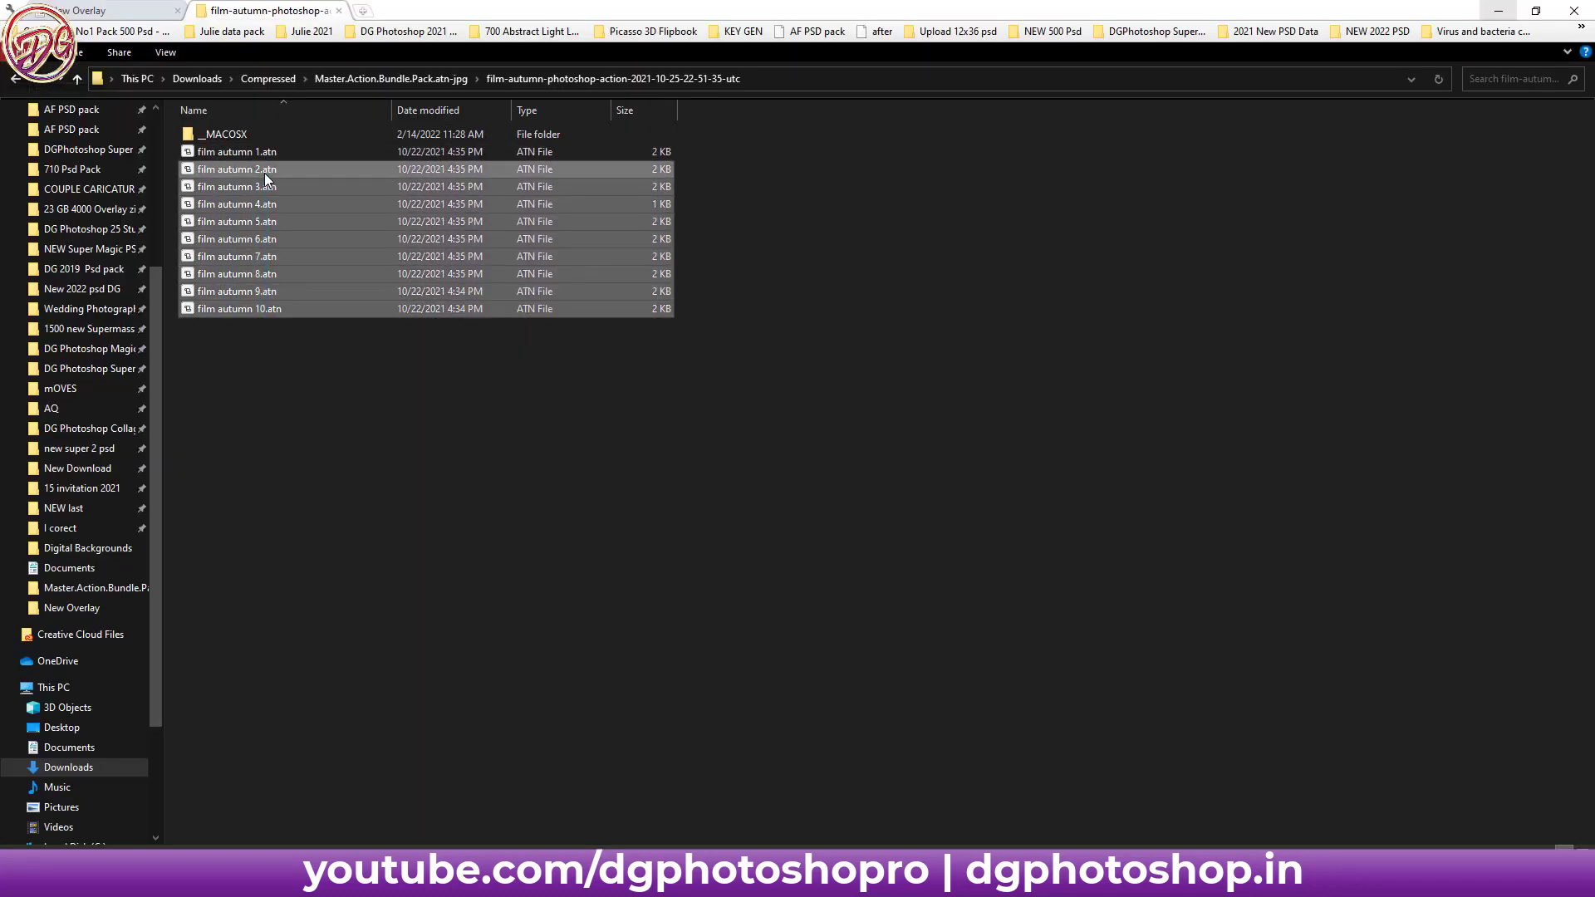
right_click(264, 172)
click(314, 184)
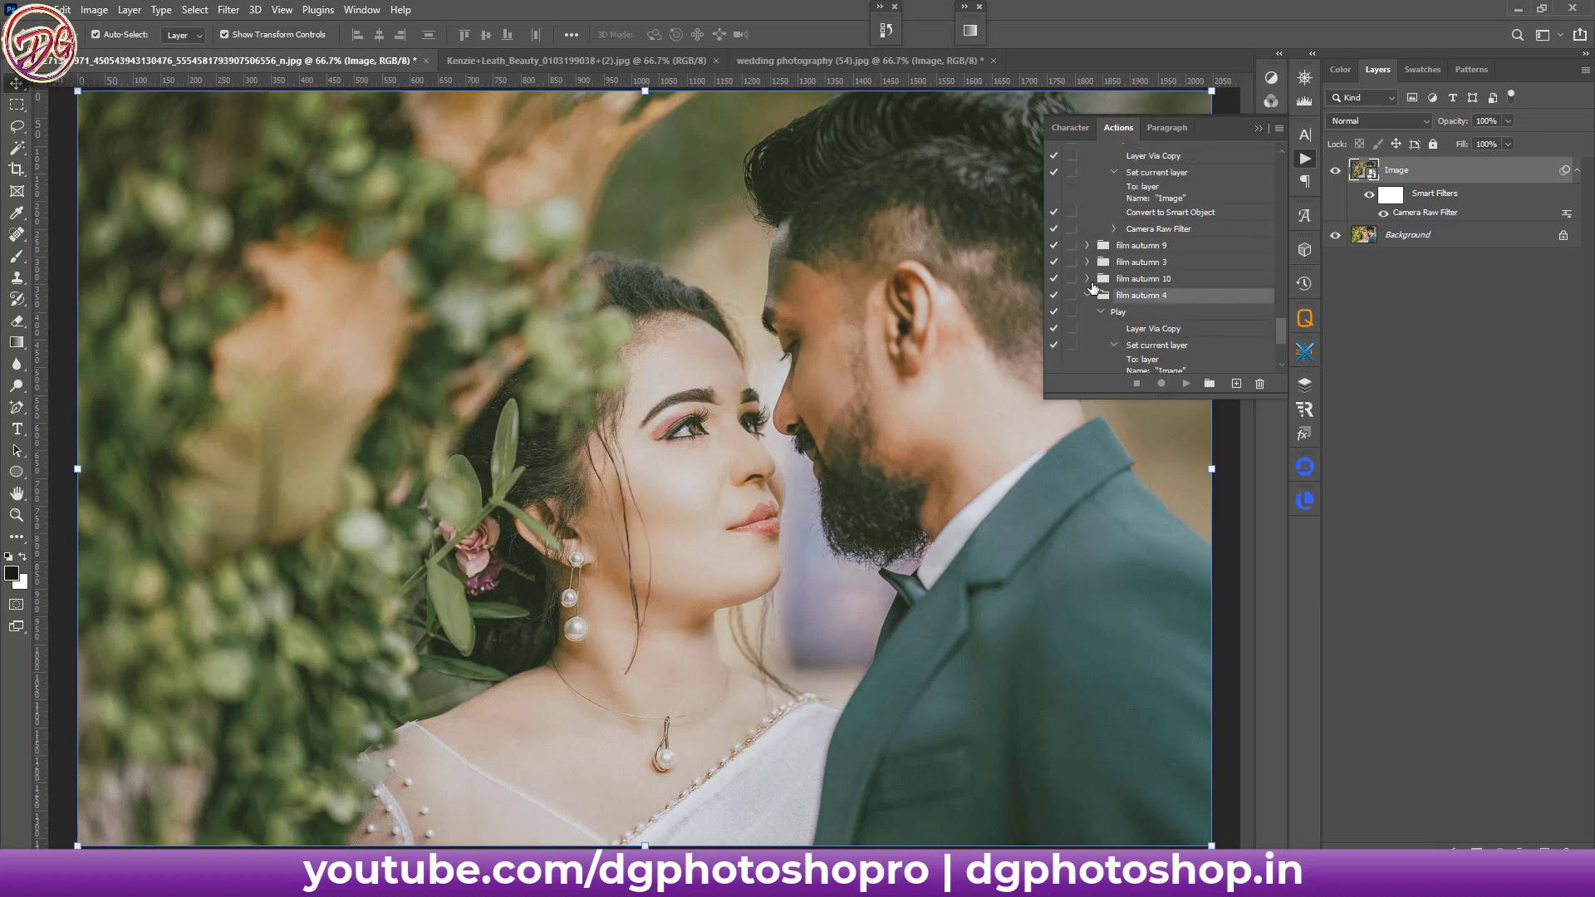
- Collapse the film autumn 4, 8, 5, 6 and 2 sets and delete the film autumn 1 layer
click(1085, 297)
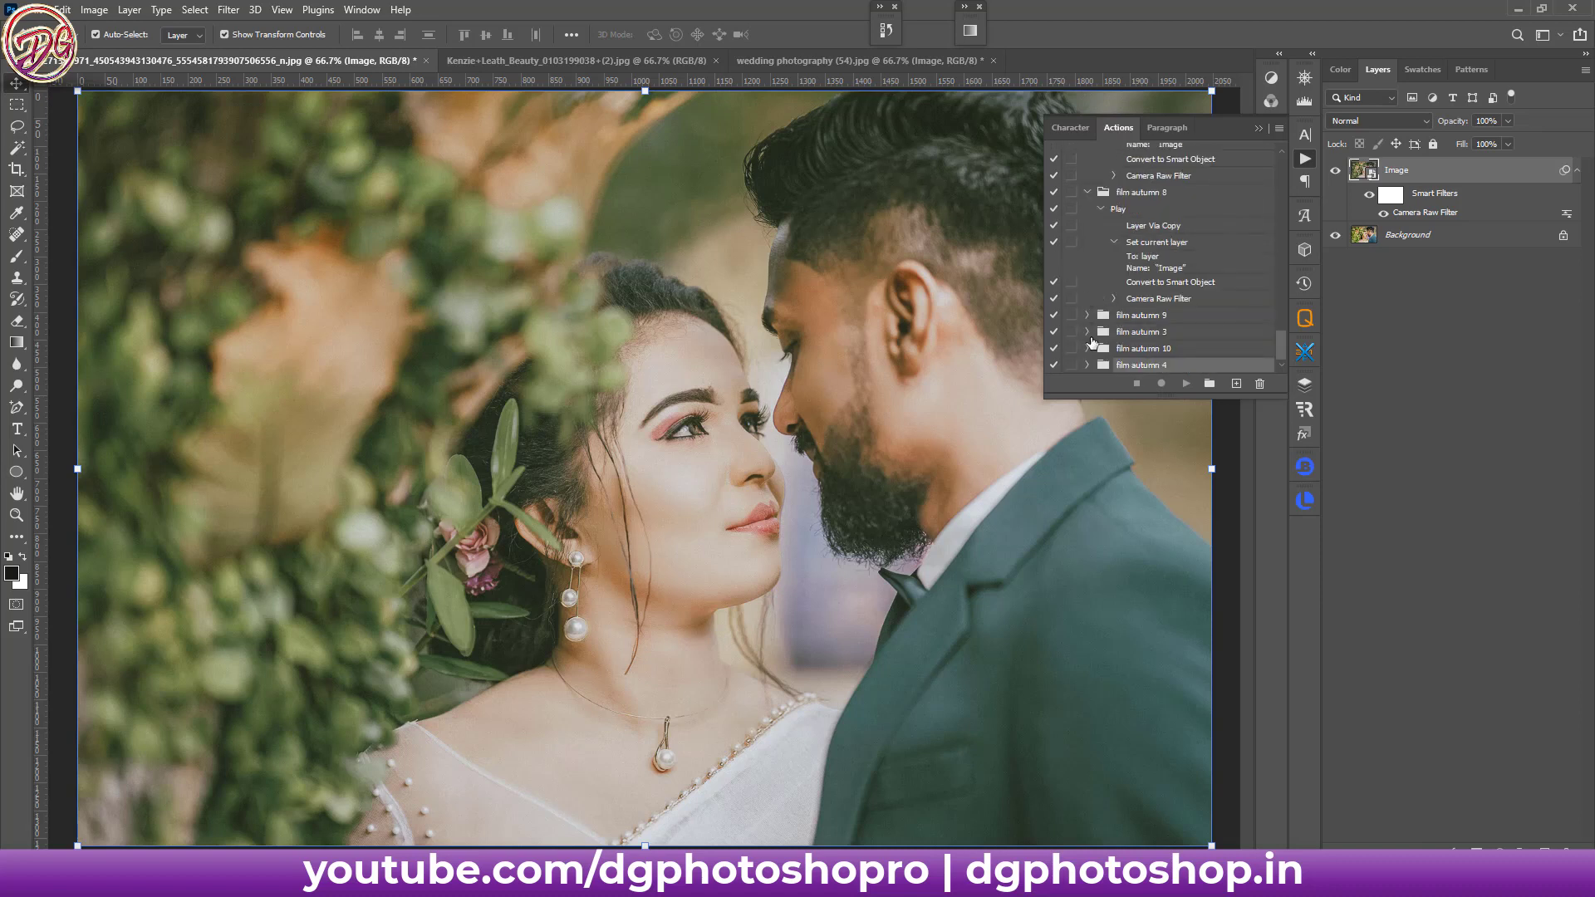
click(1086, 193)
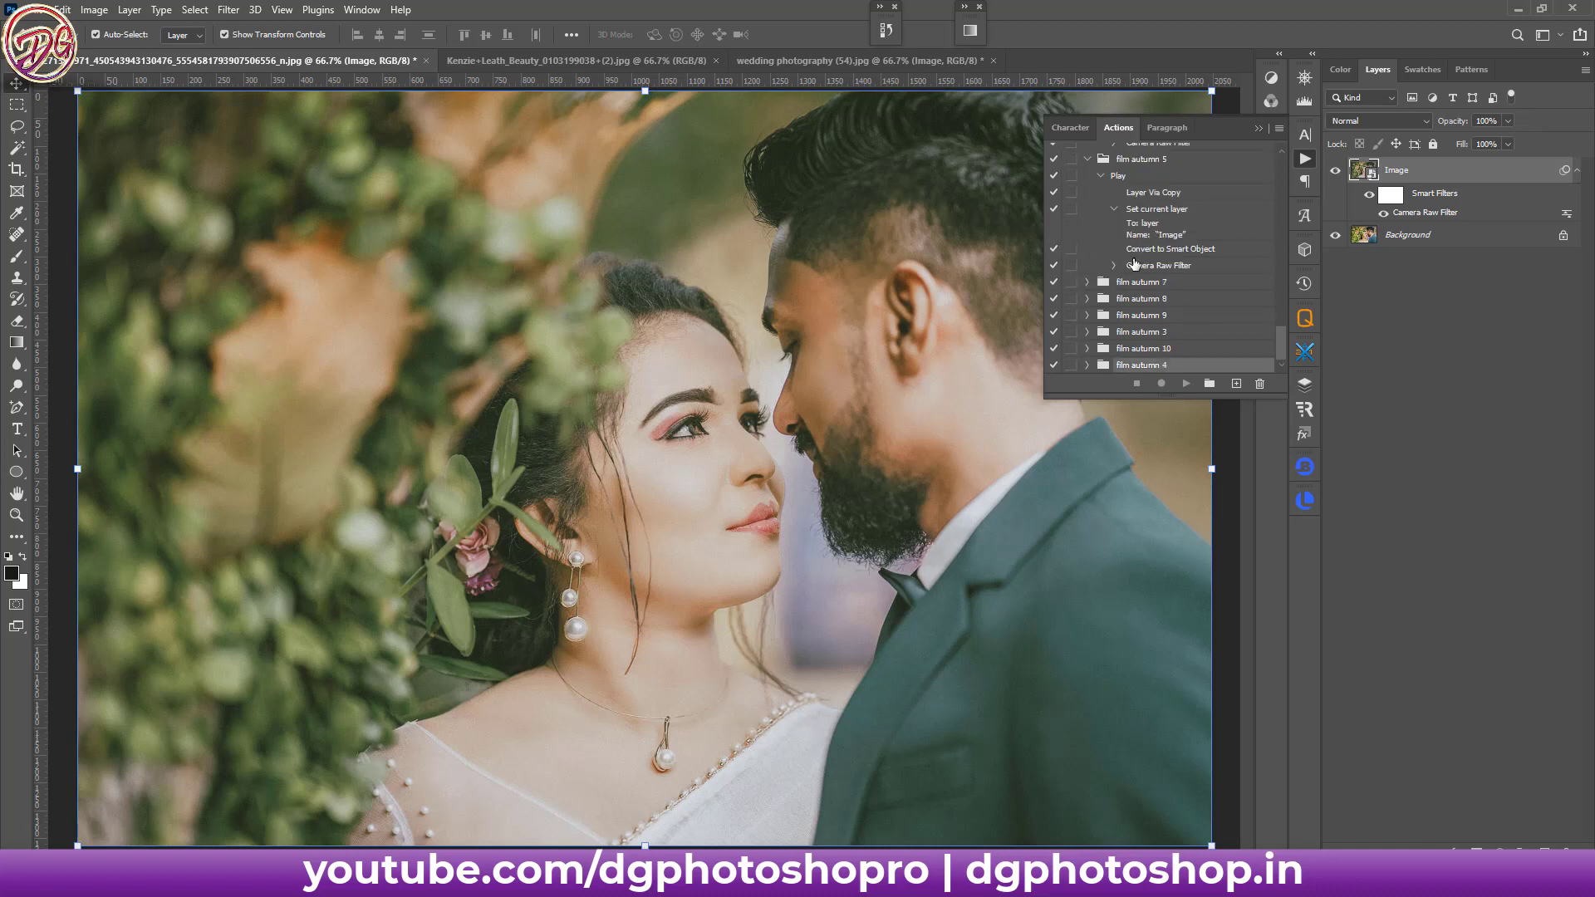
click(1085, 194)
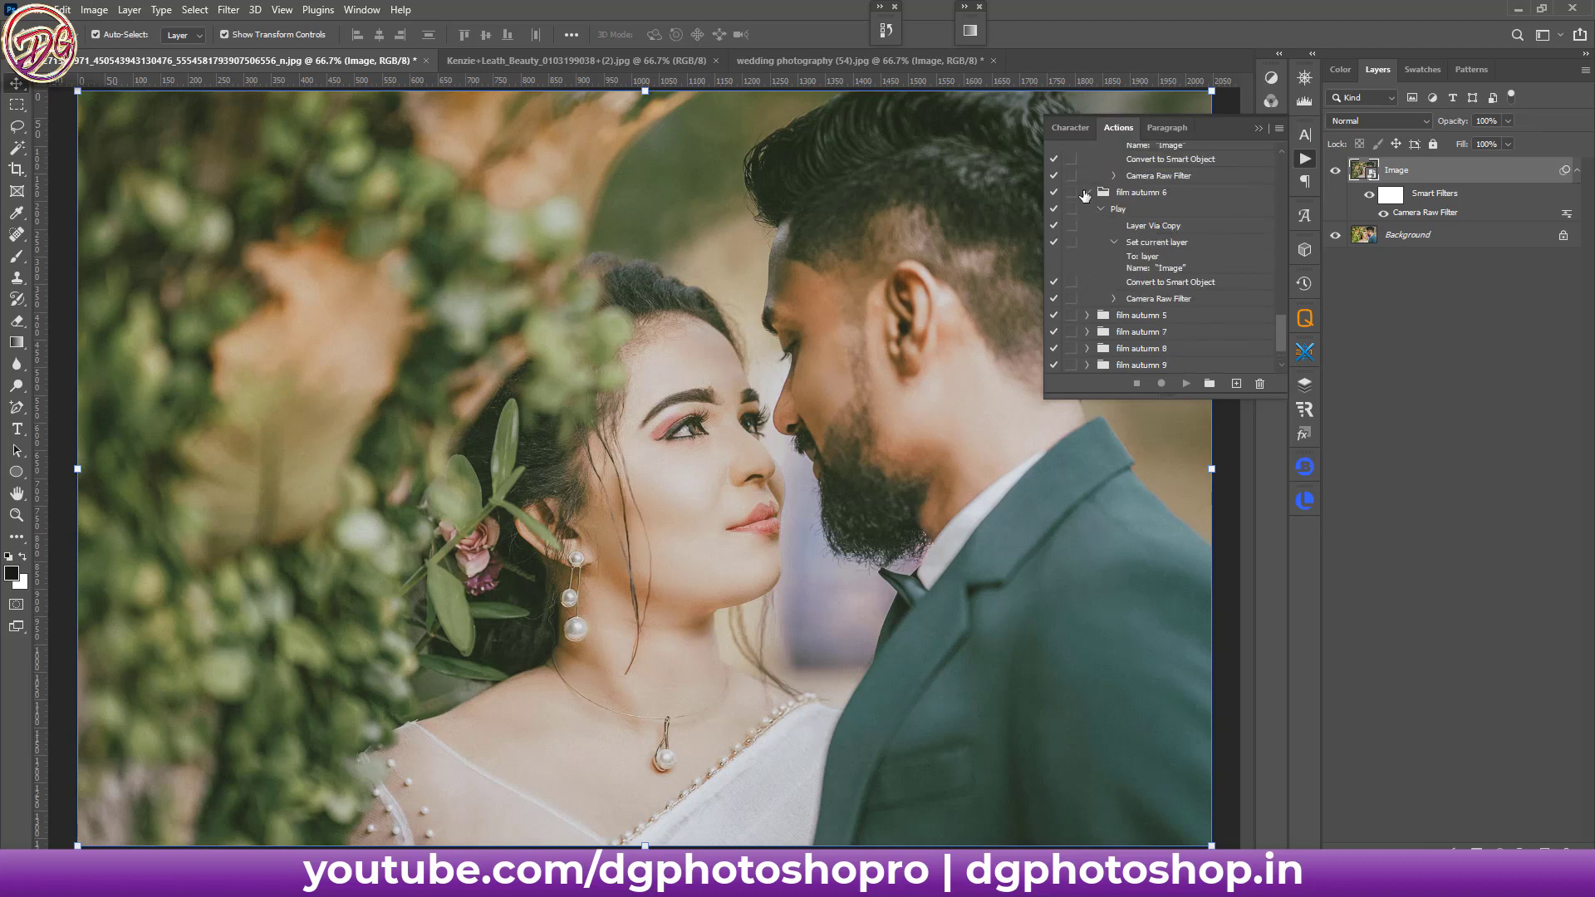
click(1086, 194)
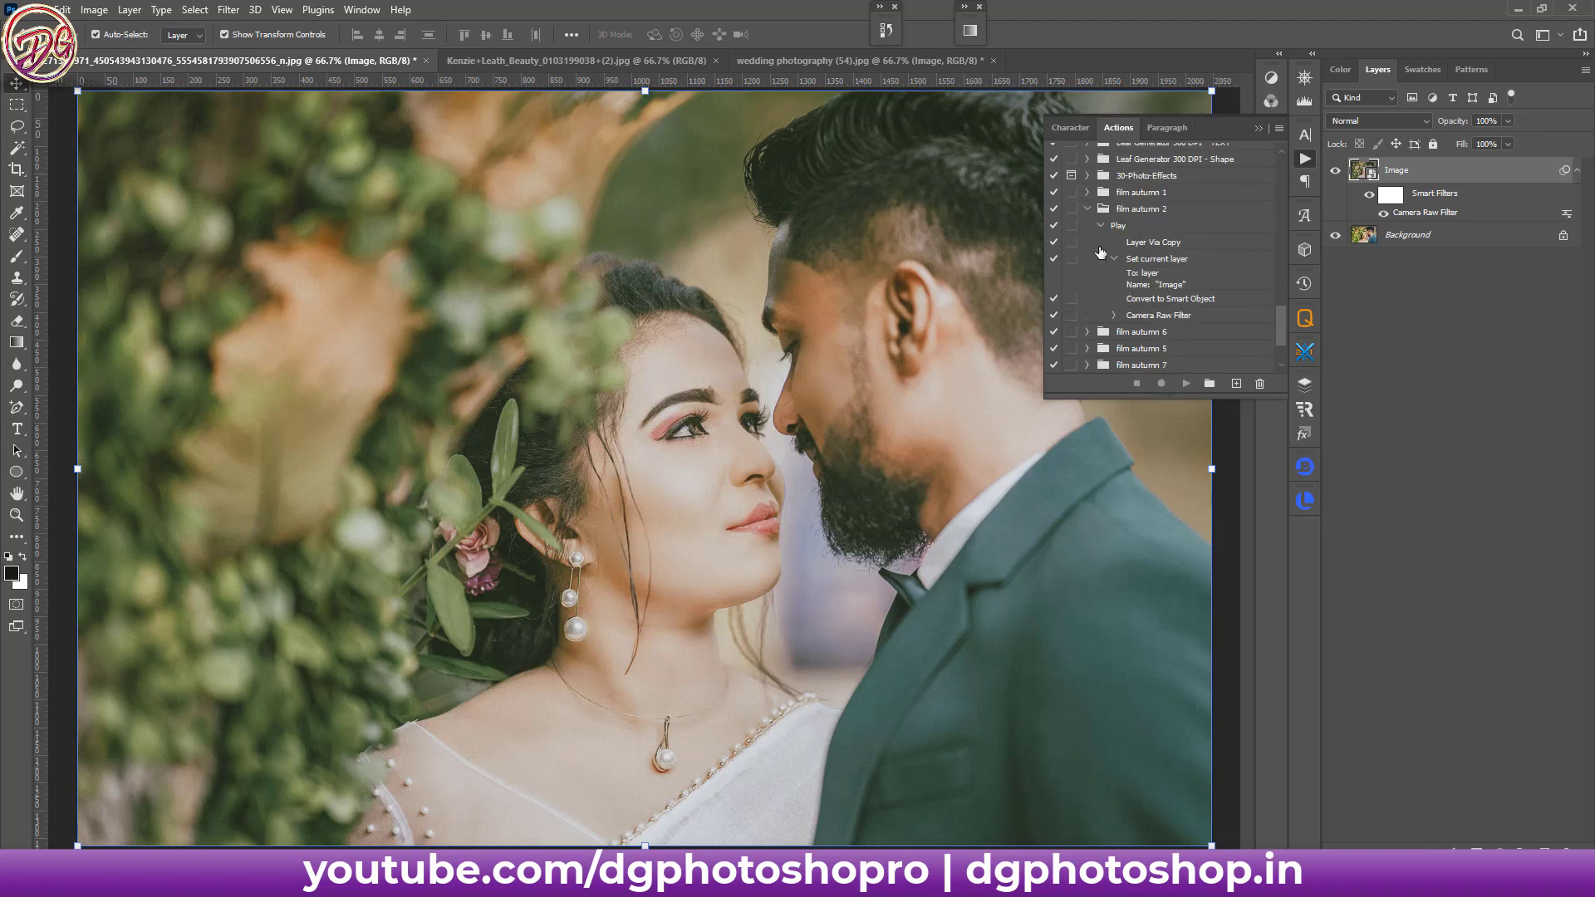
click(1087, 210)
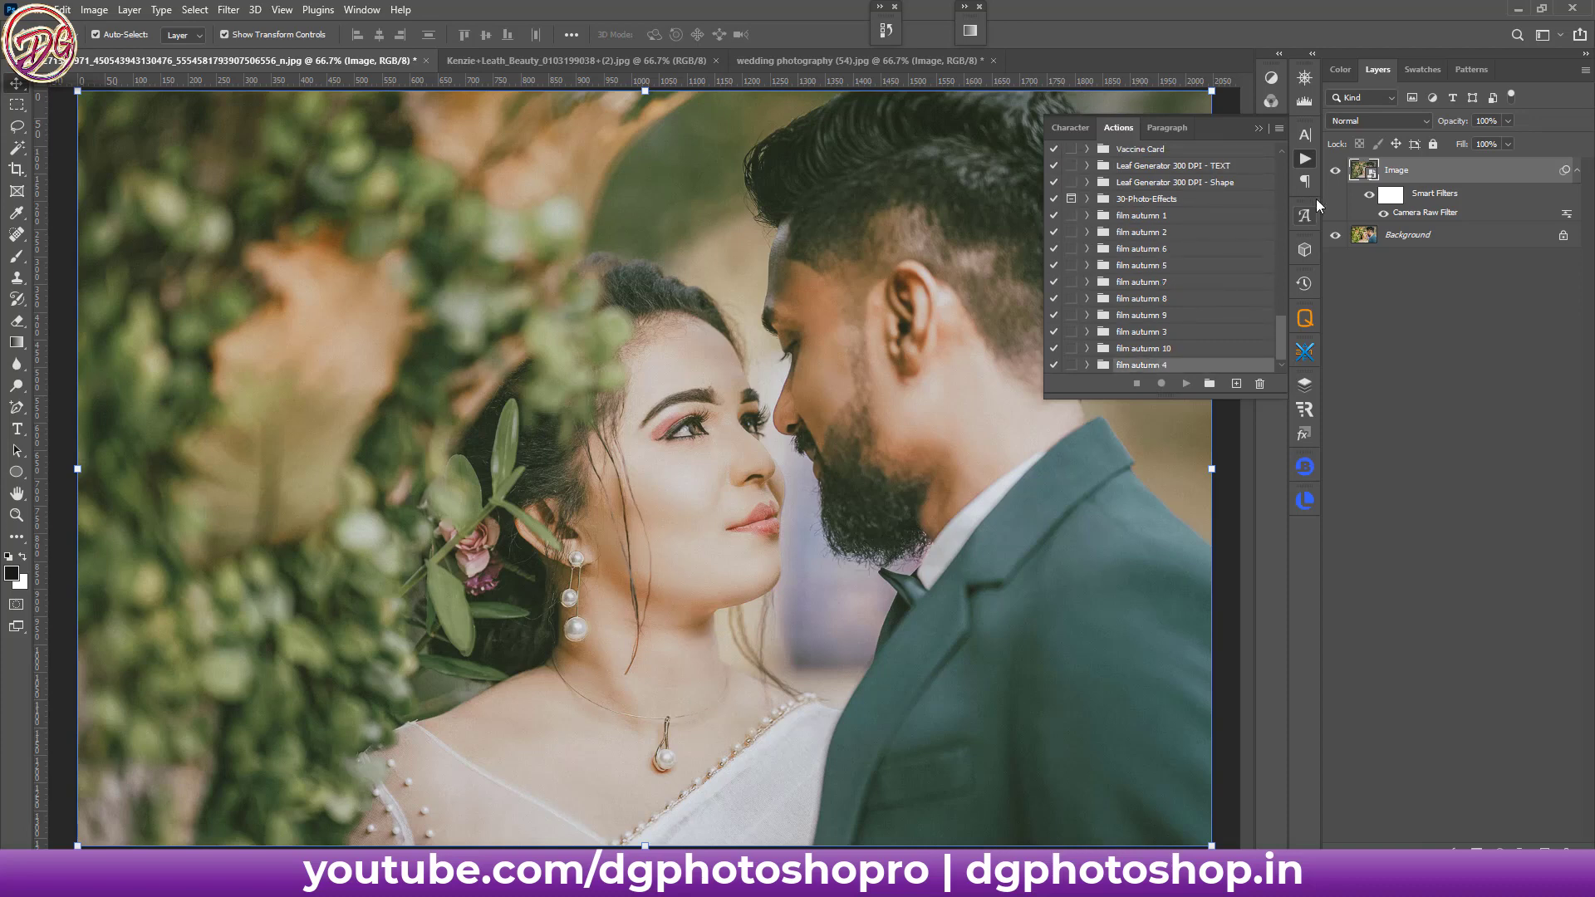
key(Delete)
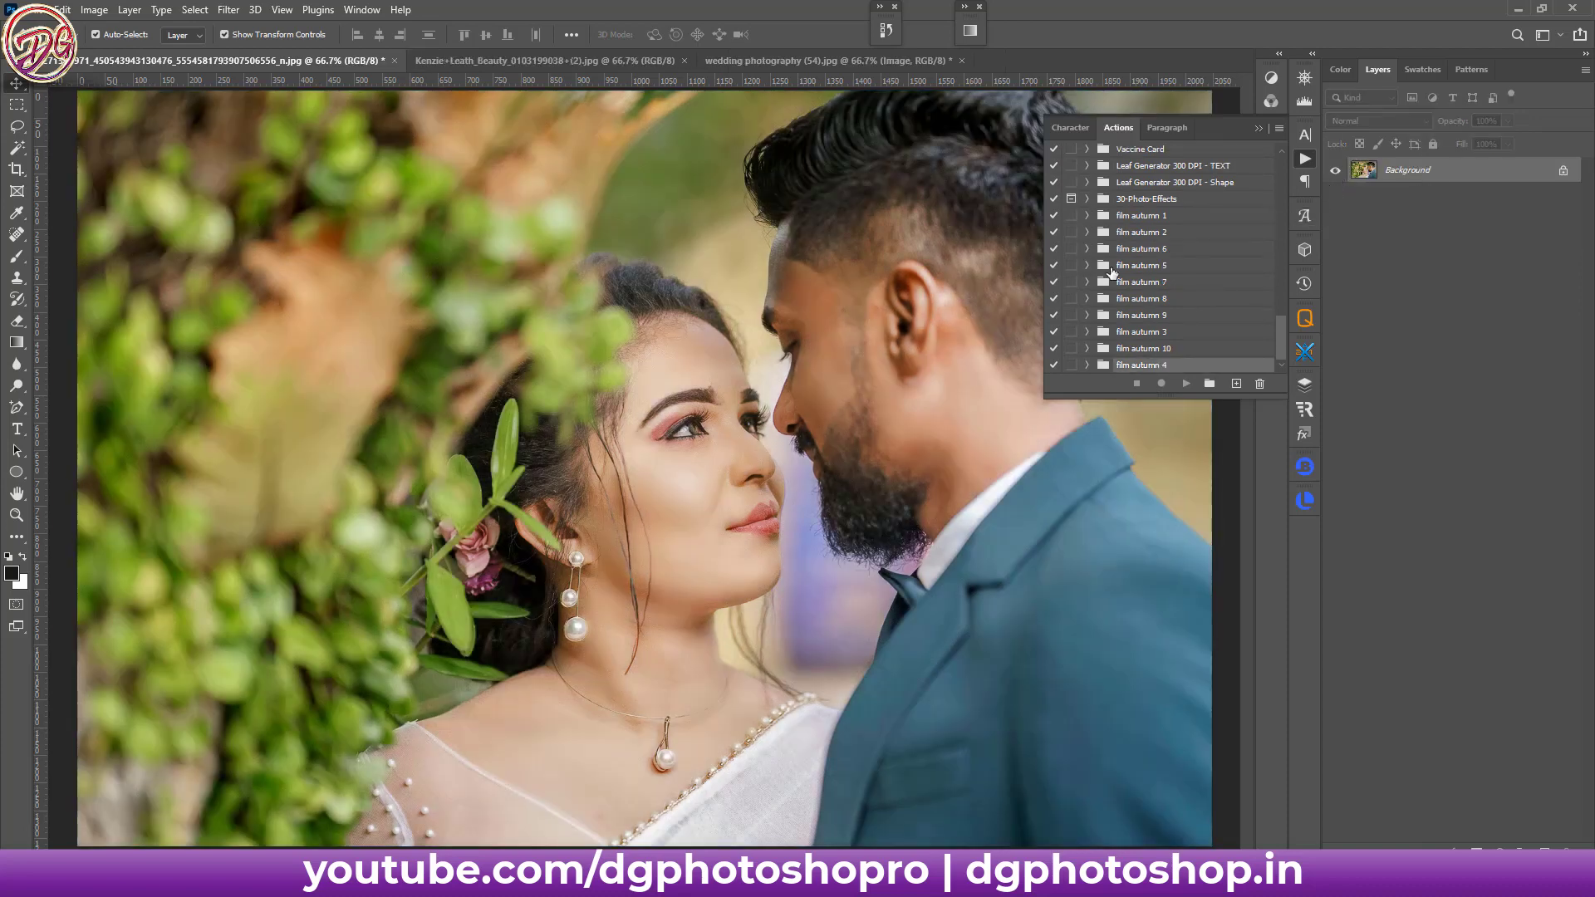
- Play film autumn 5 on the couple photo, then delete its result layer
click(1087, 265)
click(1122, 283)
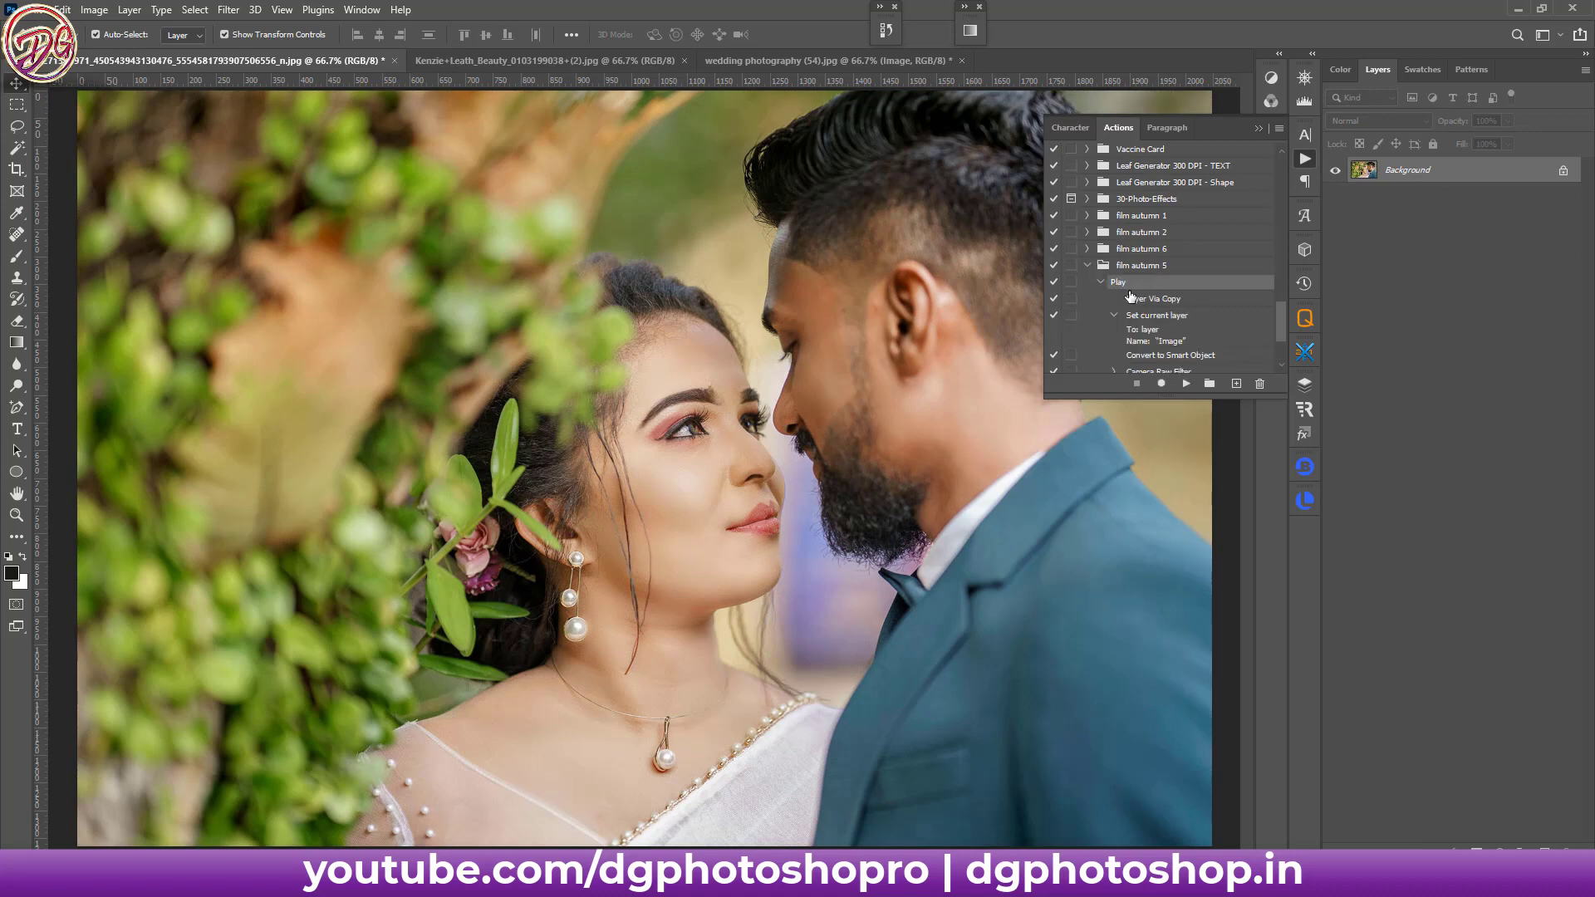
click(1185, 384)
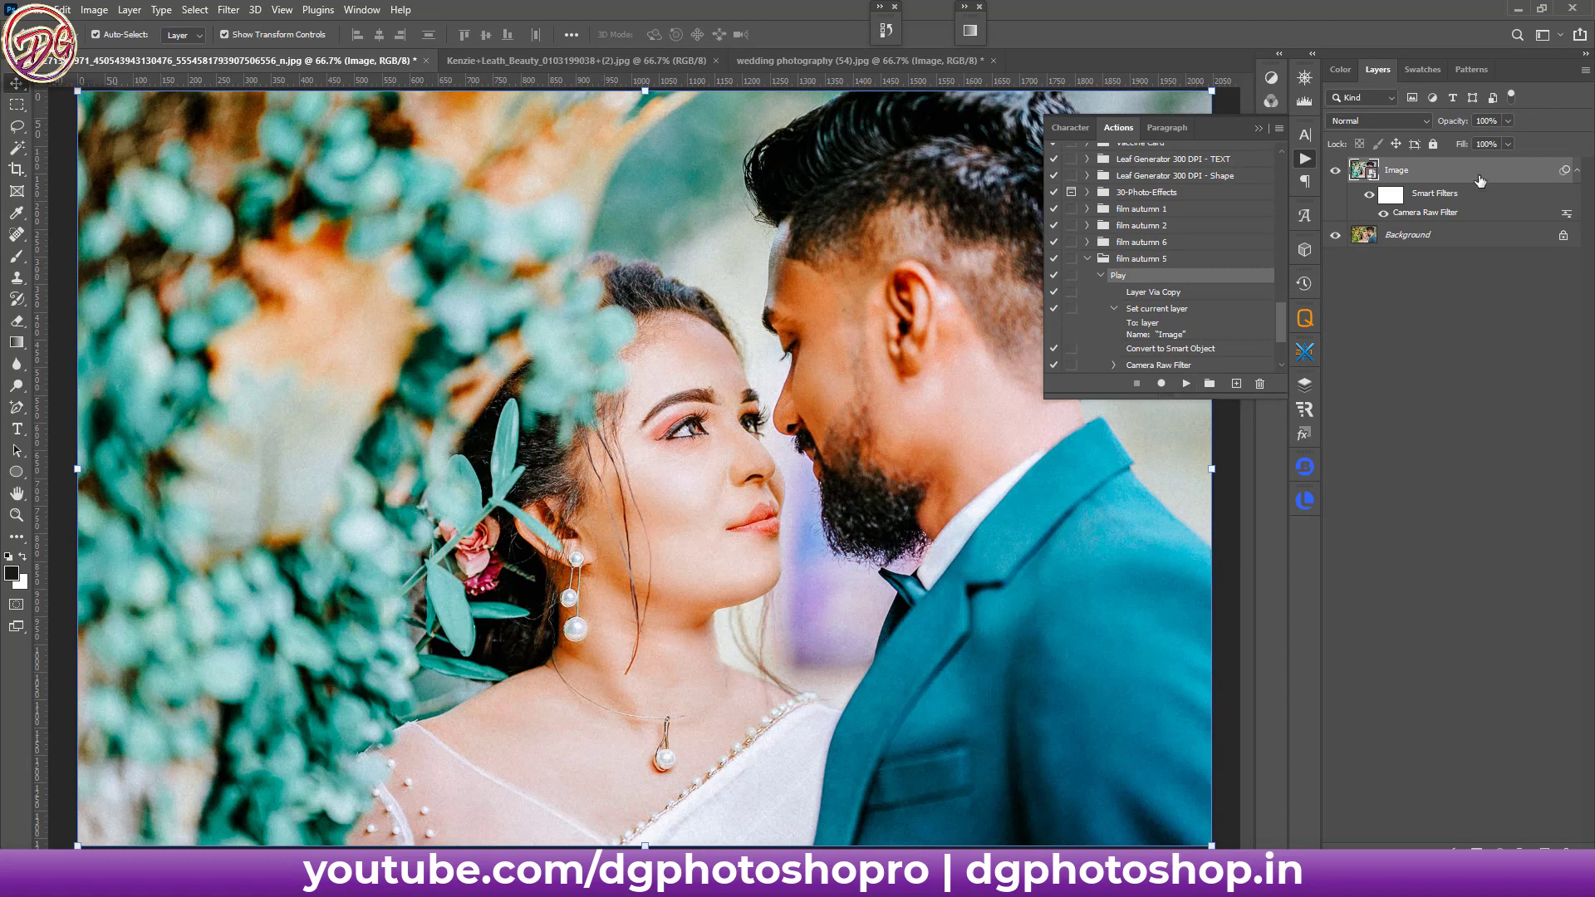
key(Delete)
click(1168, 260)
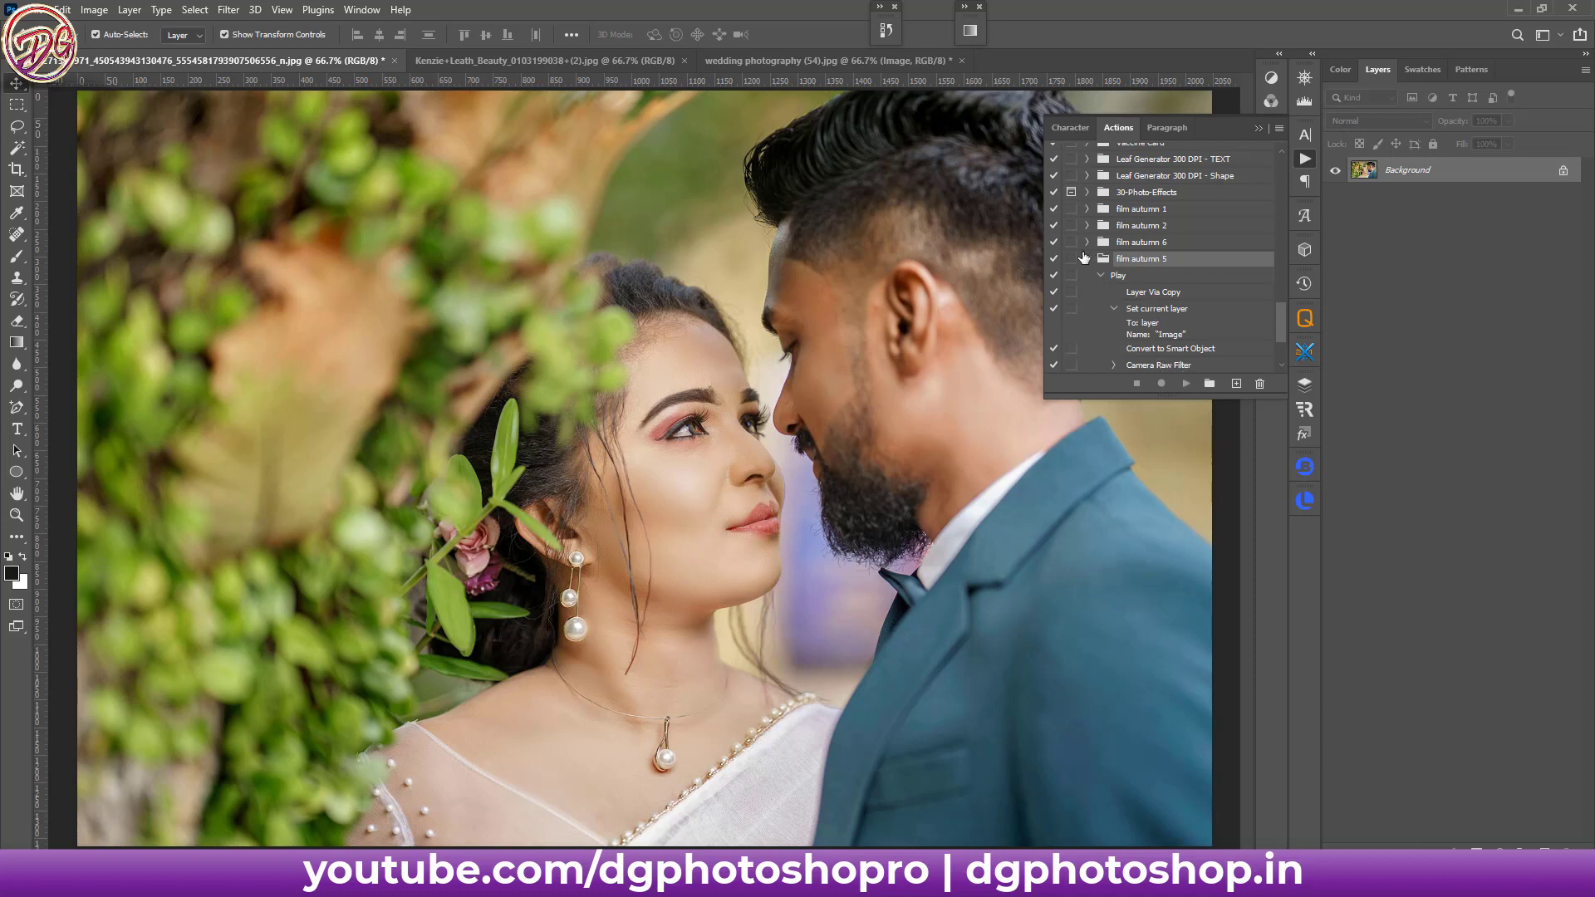
- Try film autumn 7 on the couple photo, then delete its result layer
click(1086, 259)
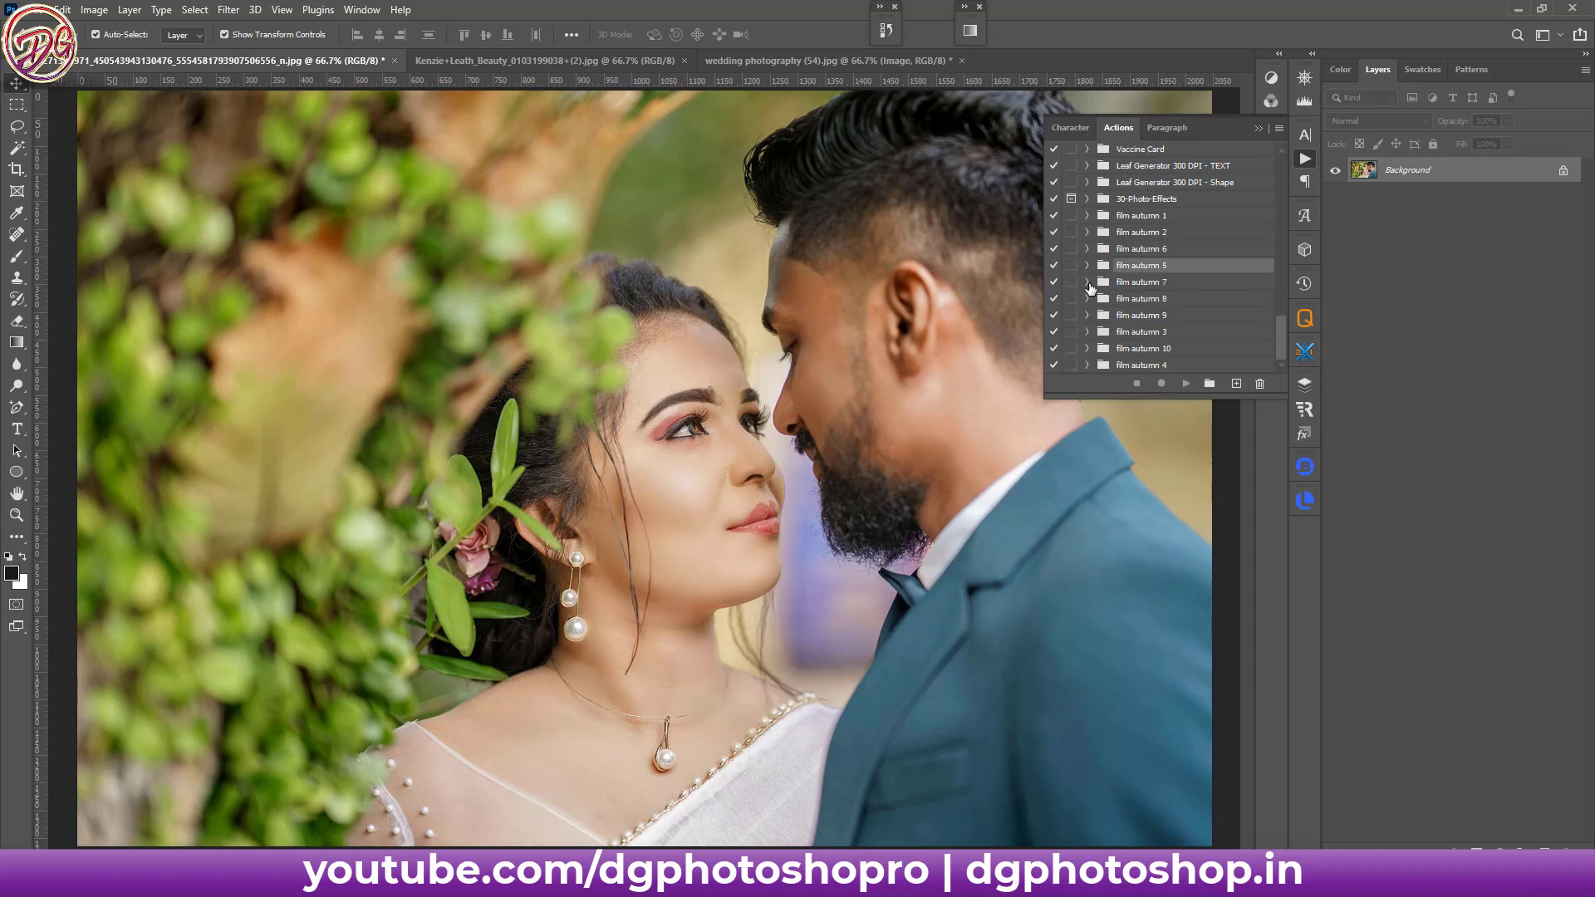
click(1087, 283)
click(1087, 283)
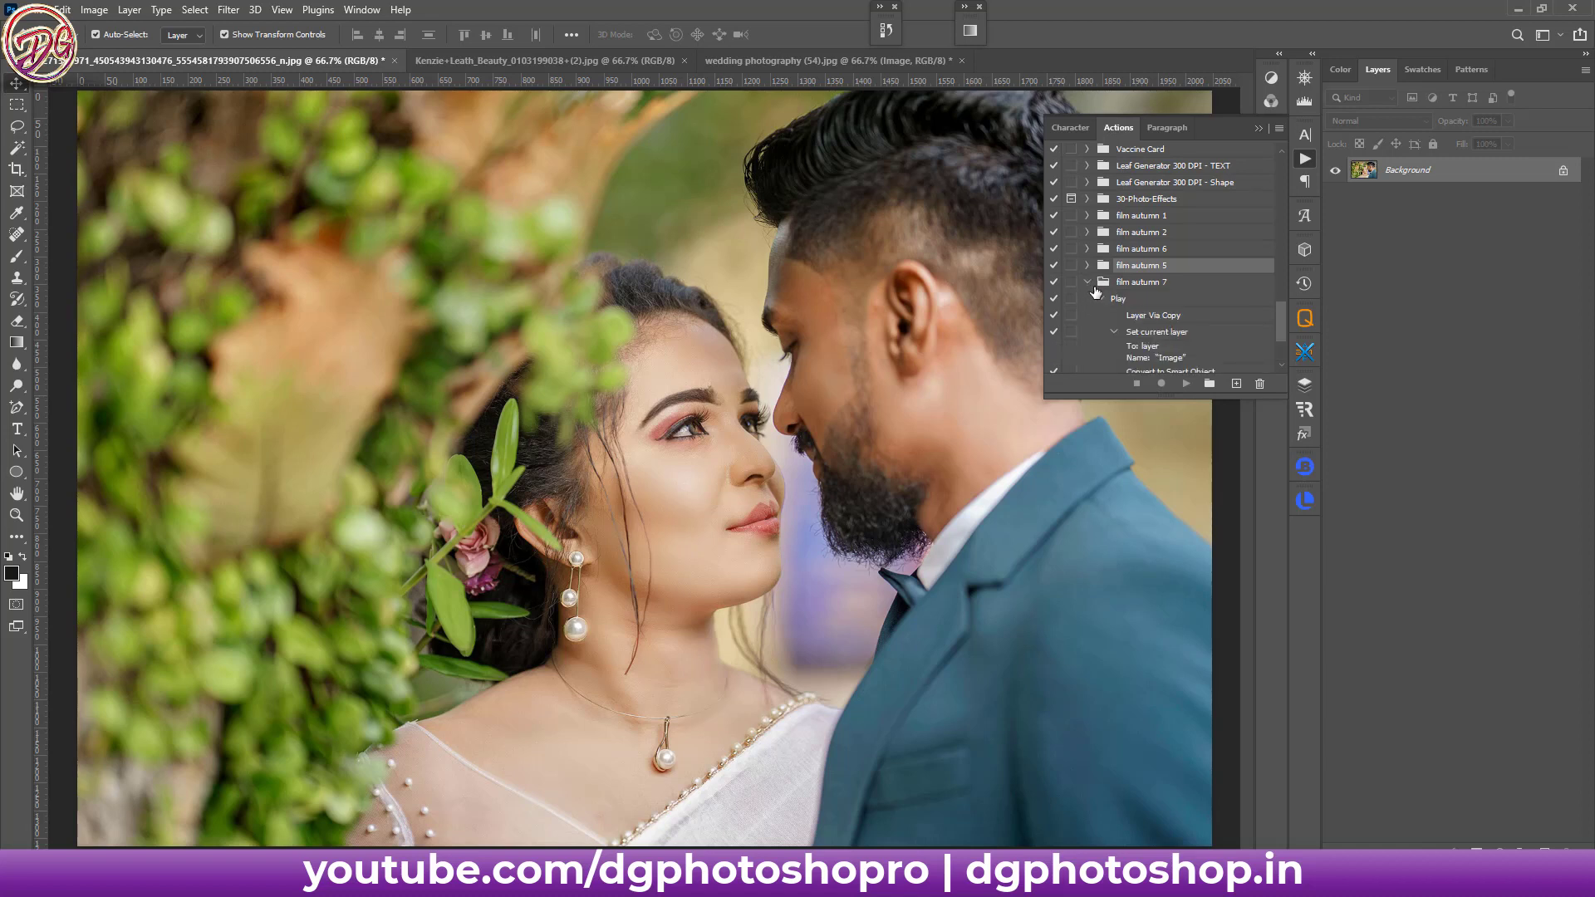
click(1102, 299)
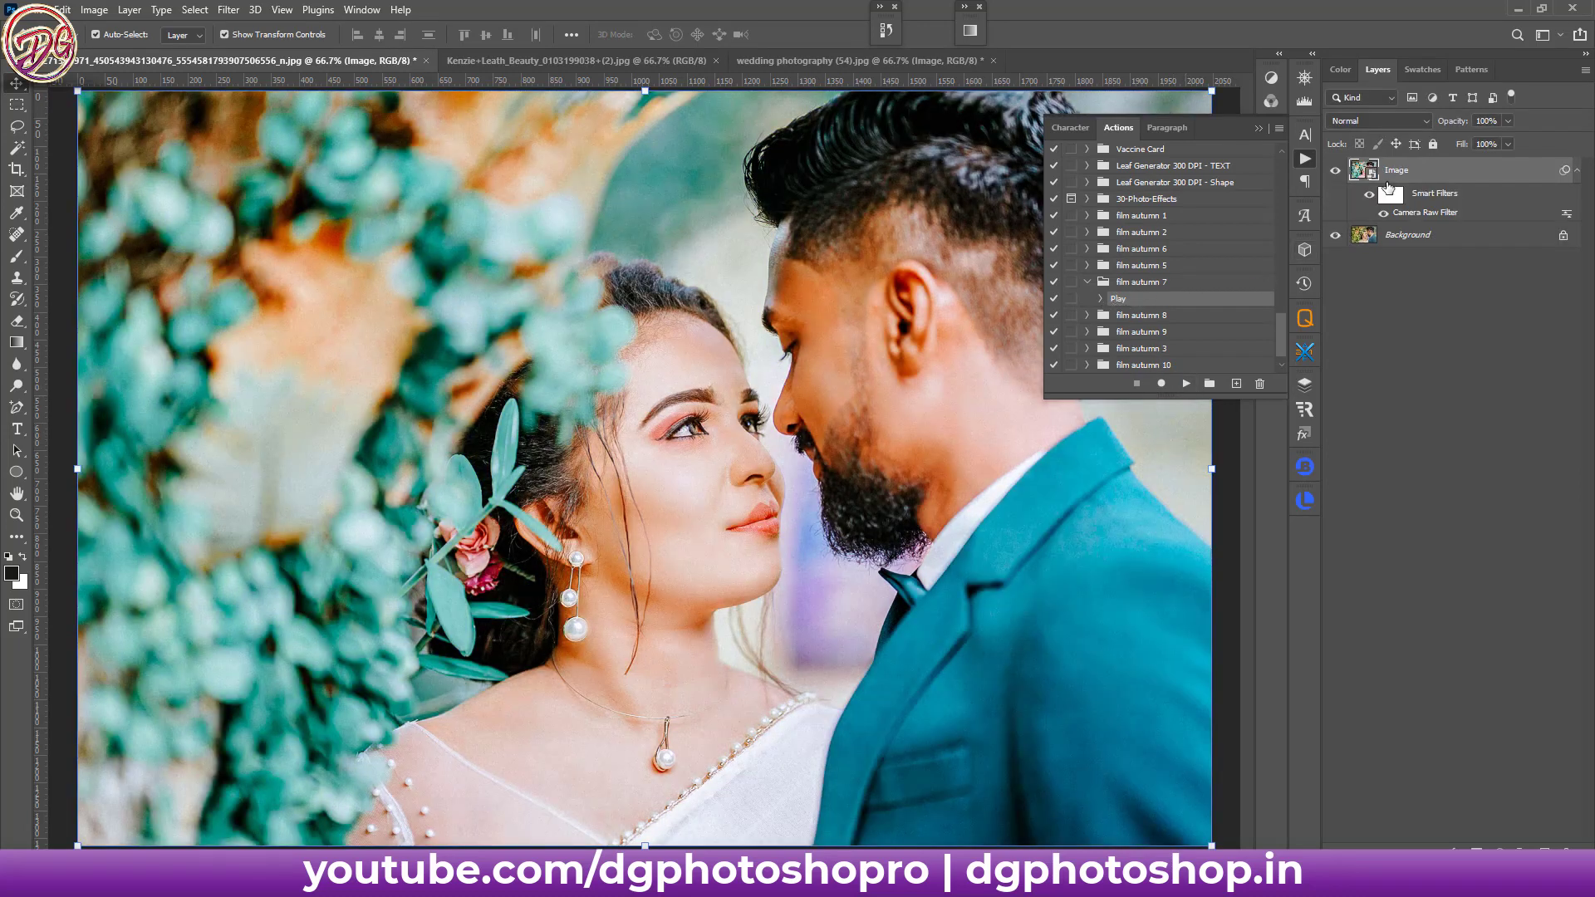
key(Delete)
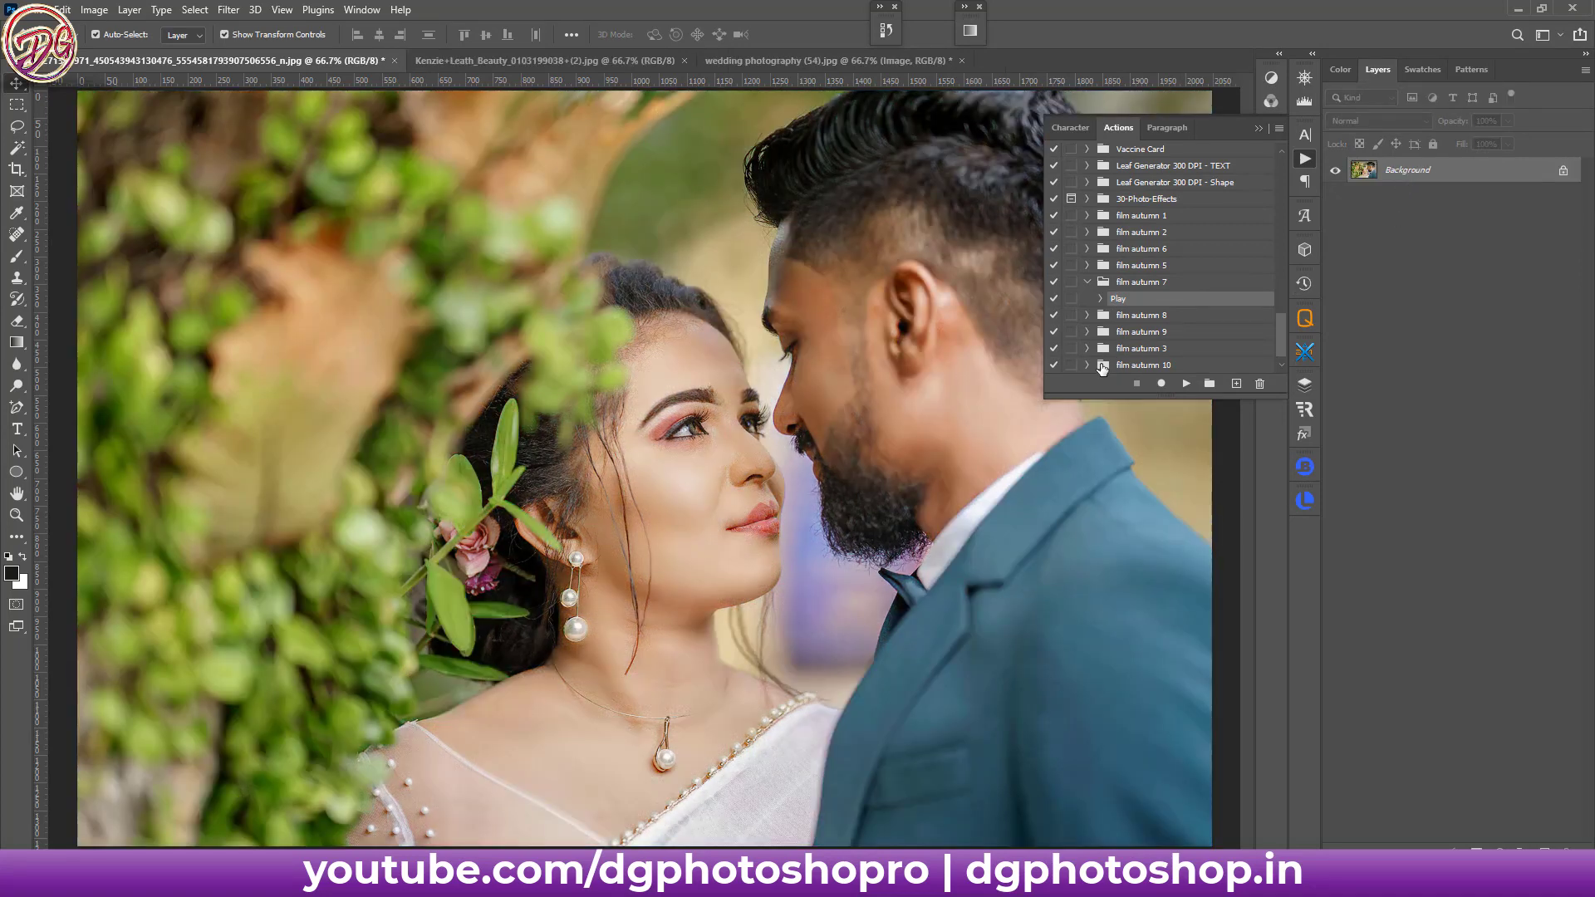
- Play film autumn 10 on the photo, delete its result layer, and scroll the Actions panel up
click(1086, 364)
scroll(1142, 332, down, 1)
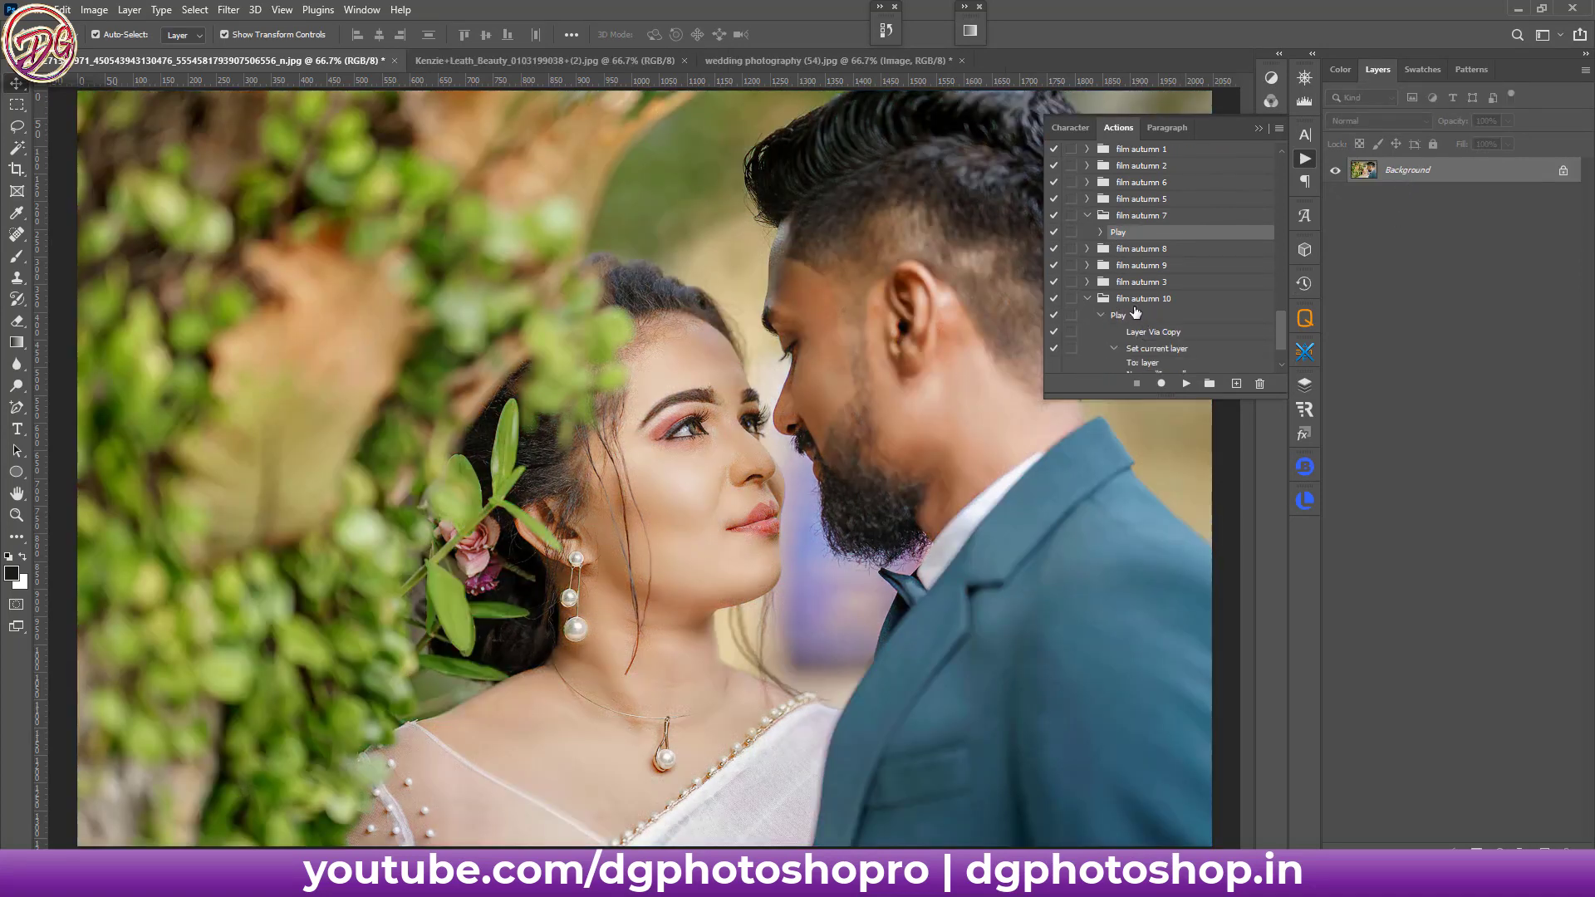
click(1127, 316)
click(1186, 385)
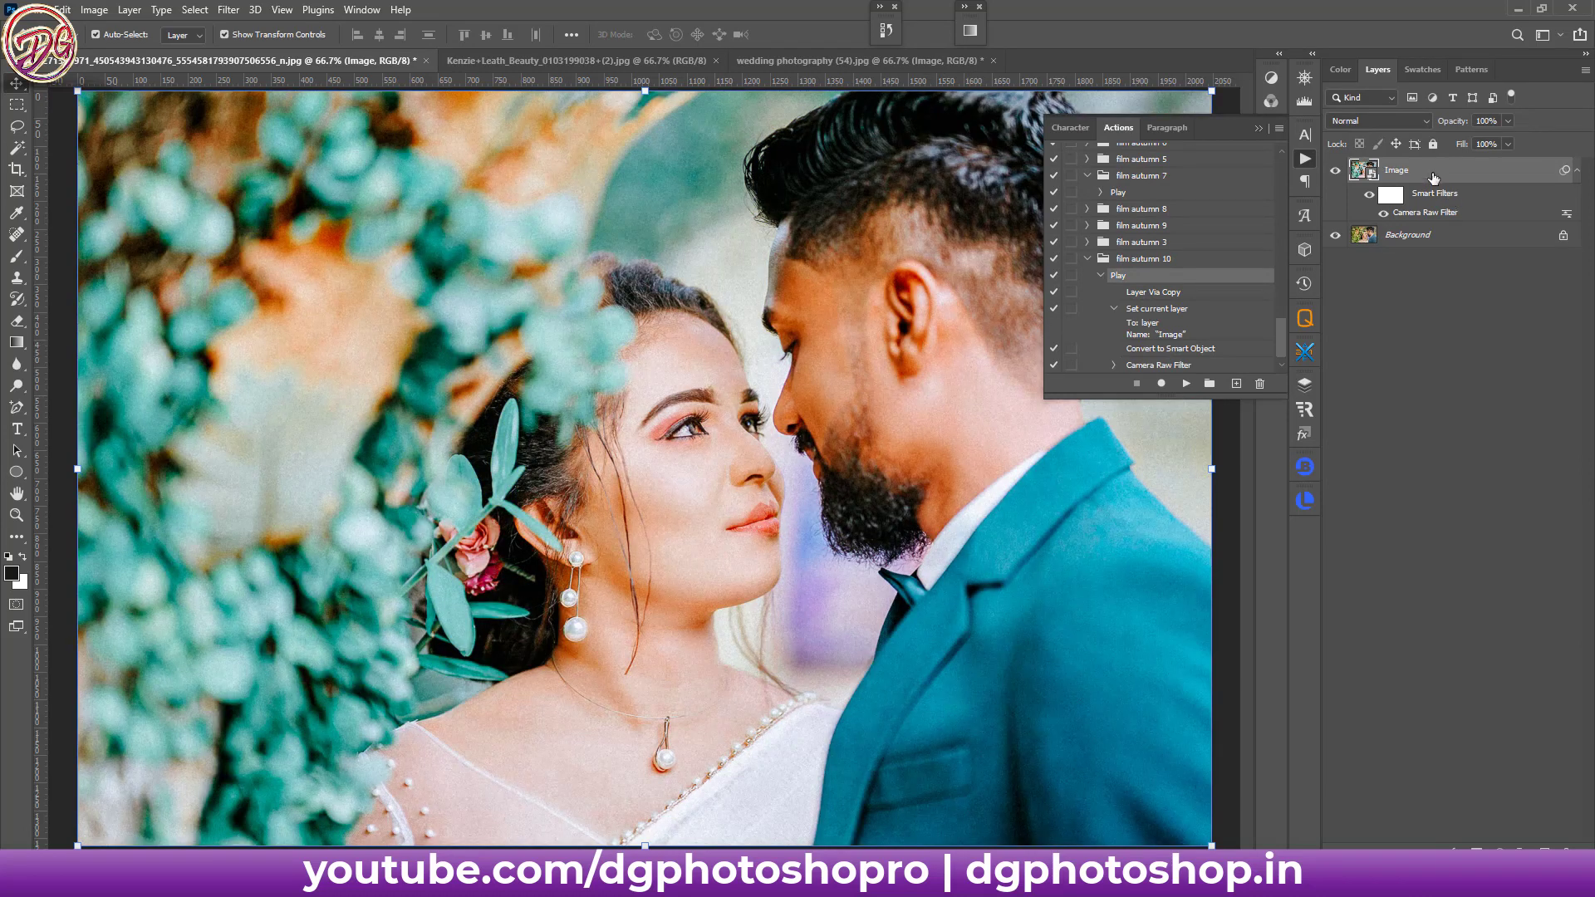
key(Delete)
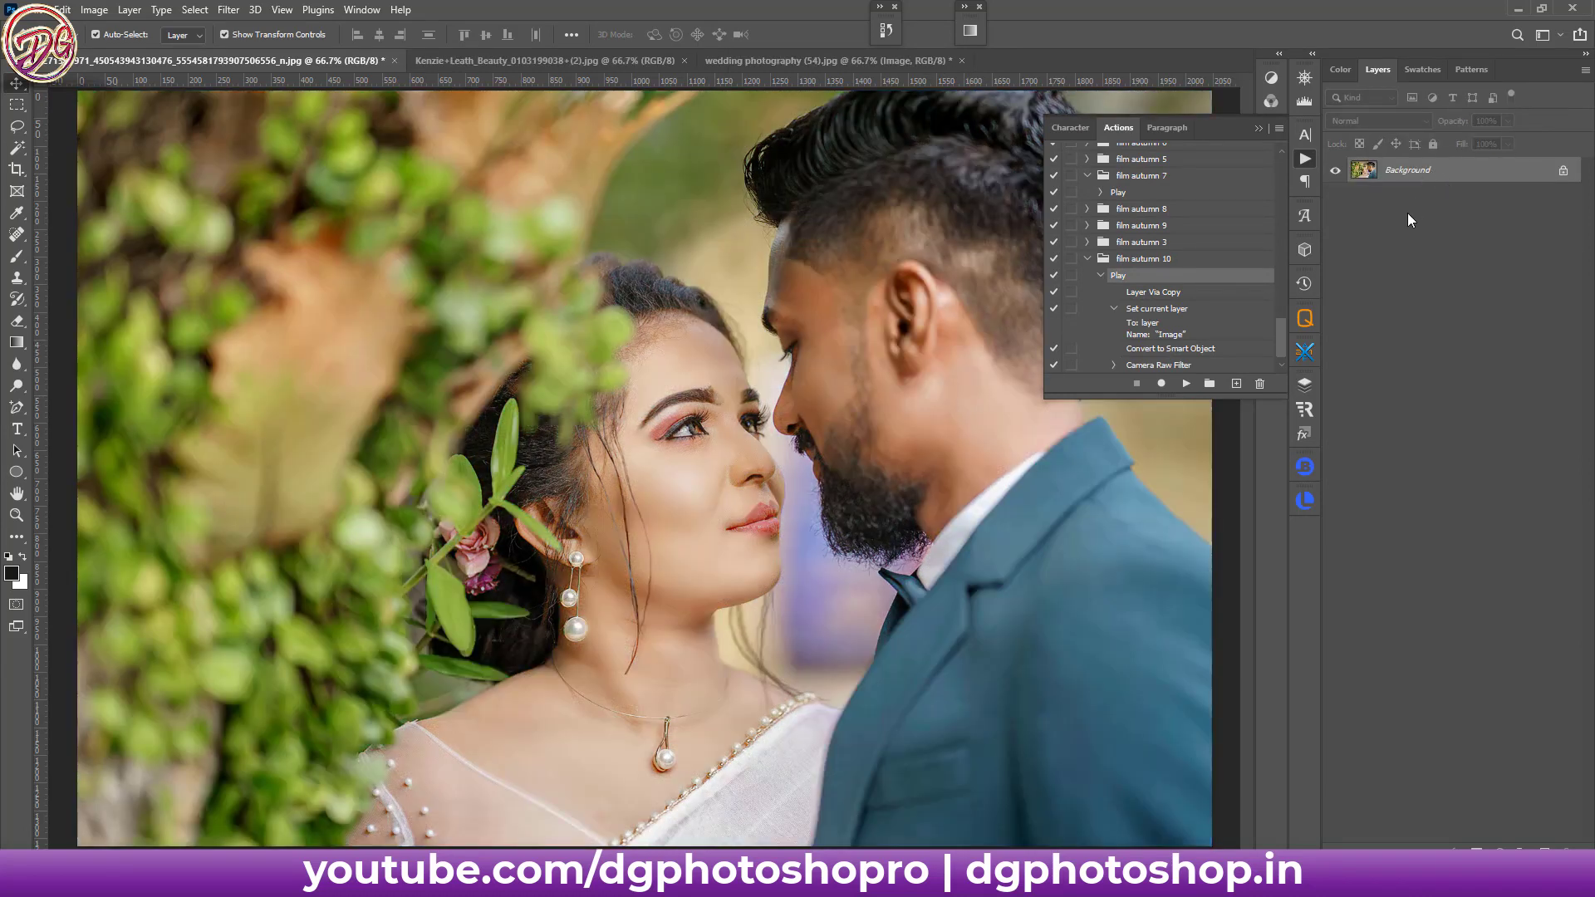
scroll(1153, 238, up, 1)
scroll(1153, 238, up, 4)
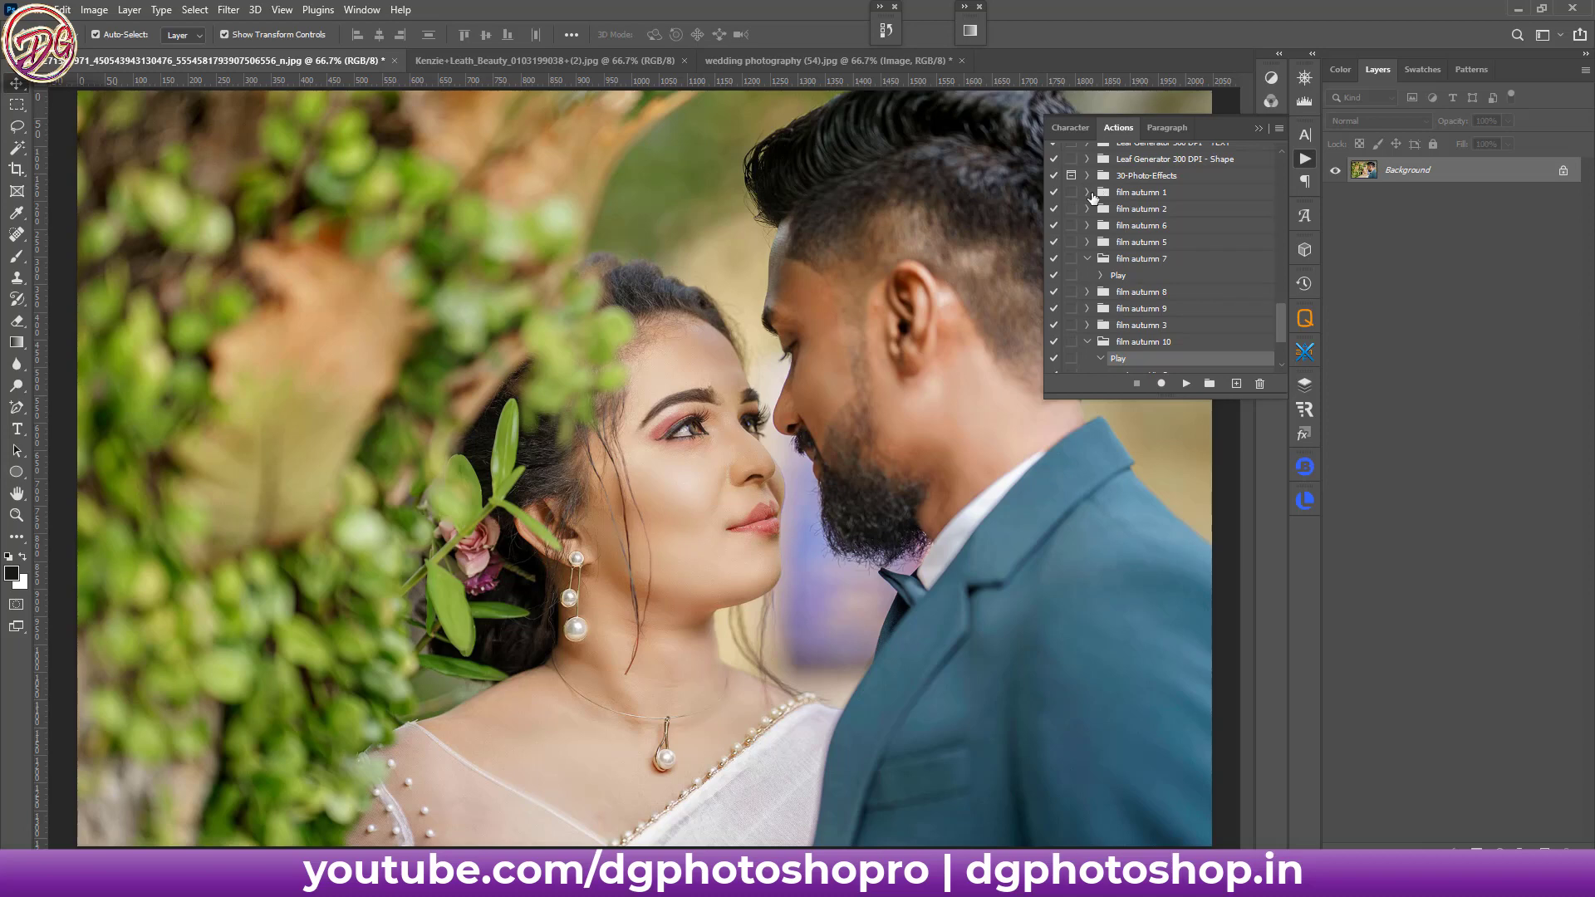
- Open all ten moody actions .atn files from the moody-actions folder in Photoshop
key(alt+Tab)
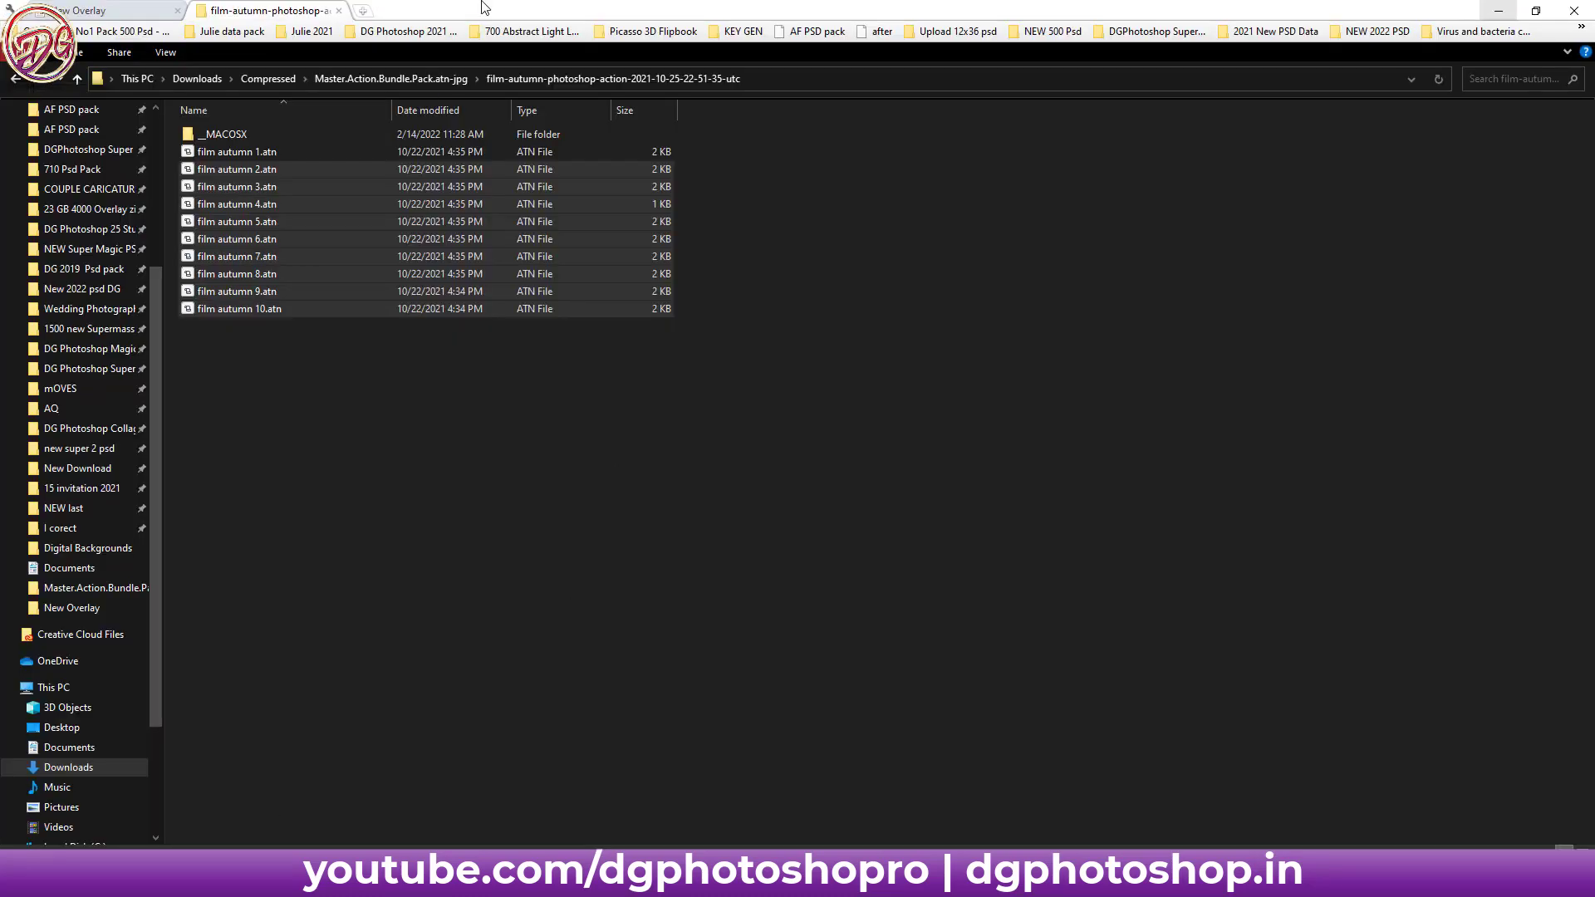
click(374, 78)
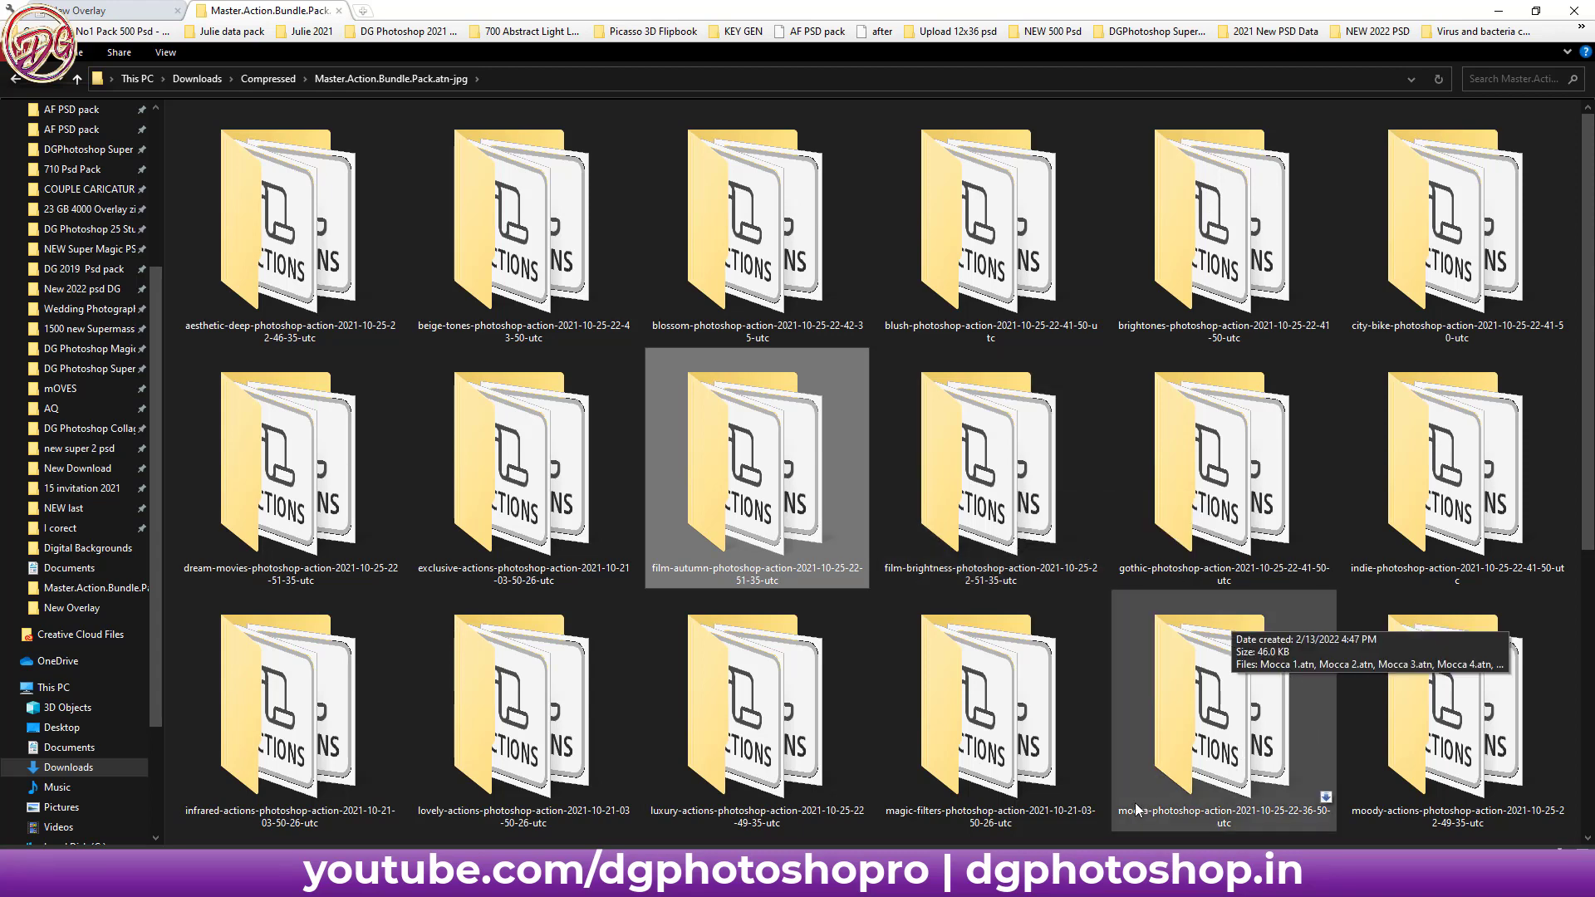
double_click(1453, 706)
drag(289, 369, 233, 152)
right_click(232, 152)
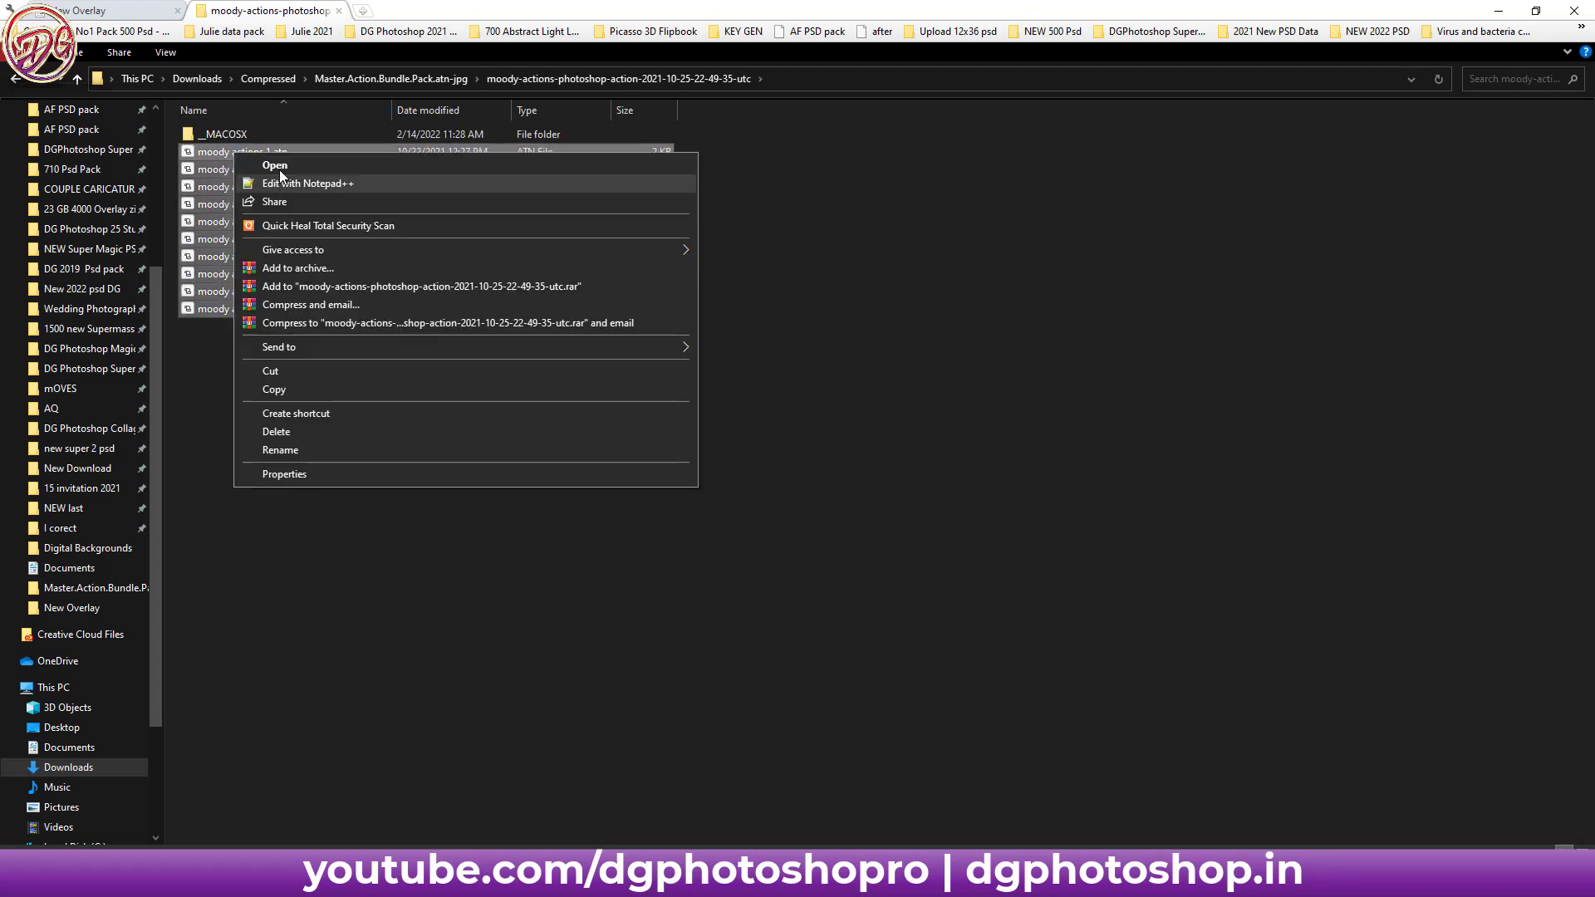
click(279, 165)
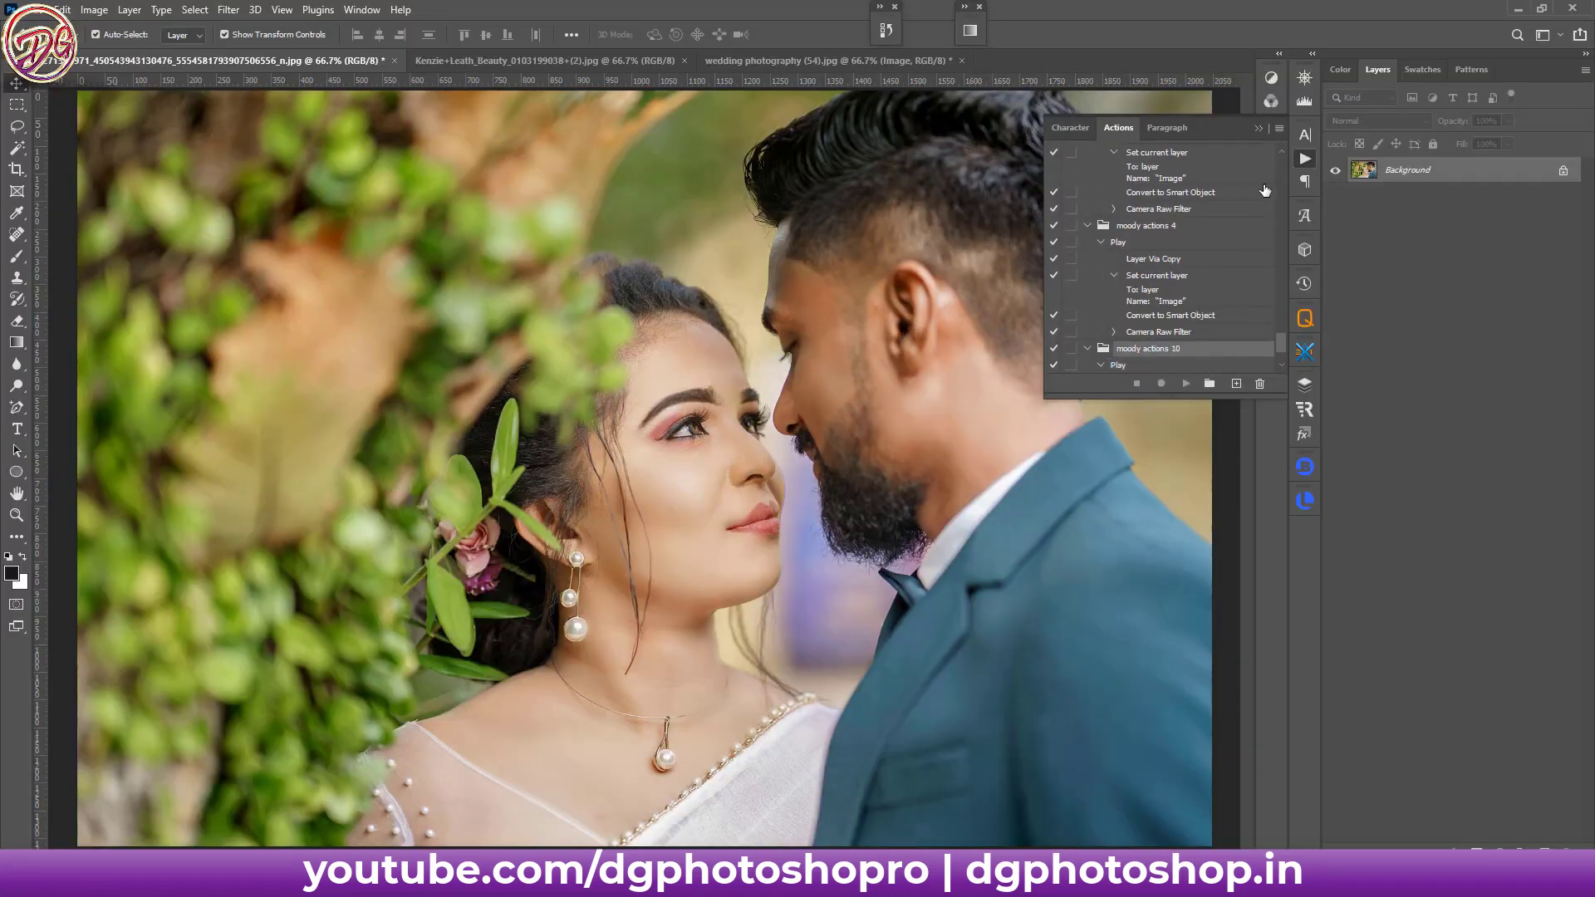
click(1118, 244)
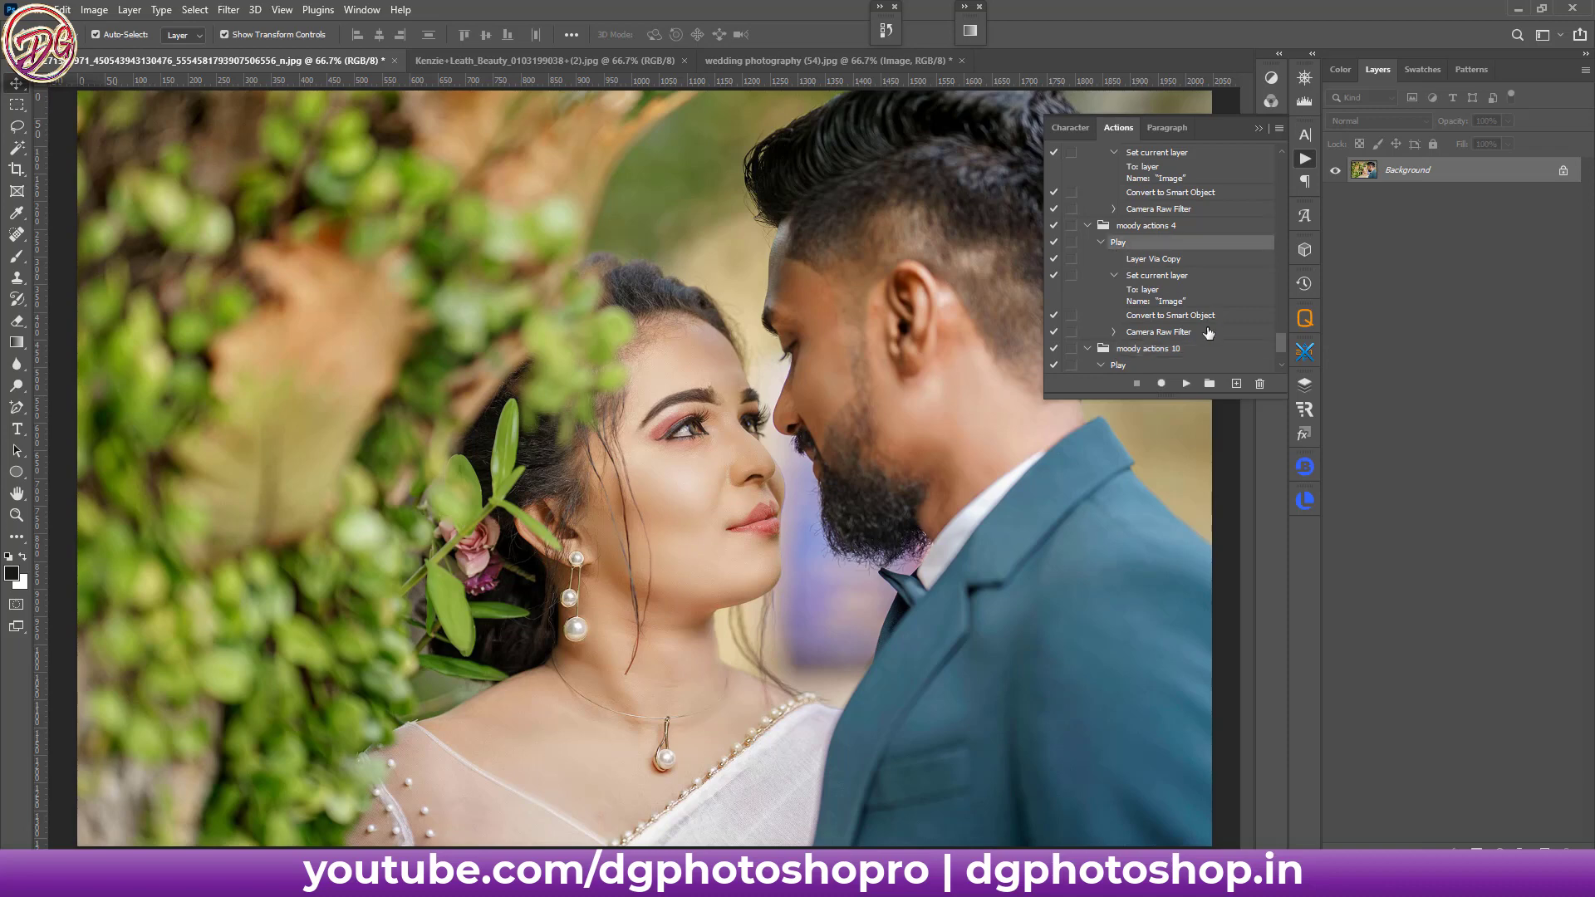
click(1185, 383)
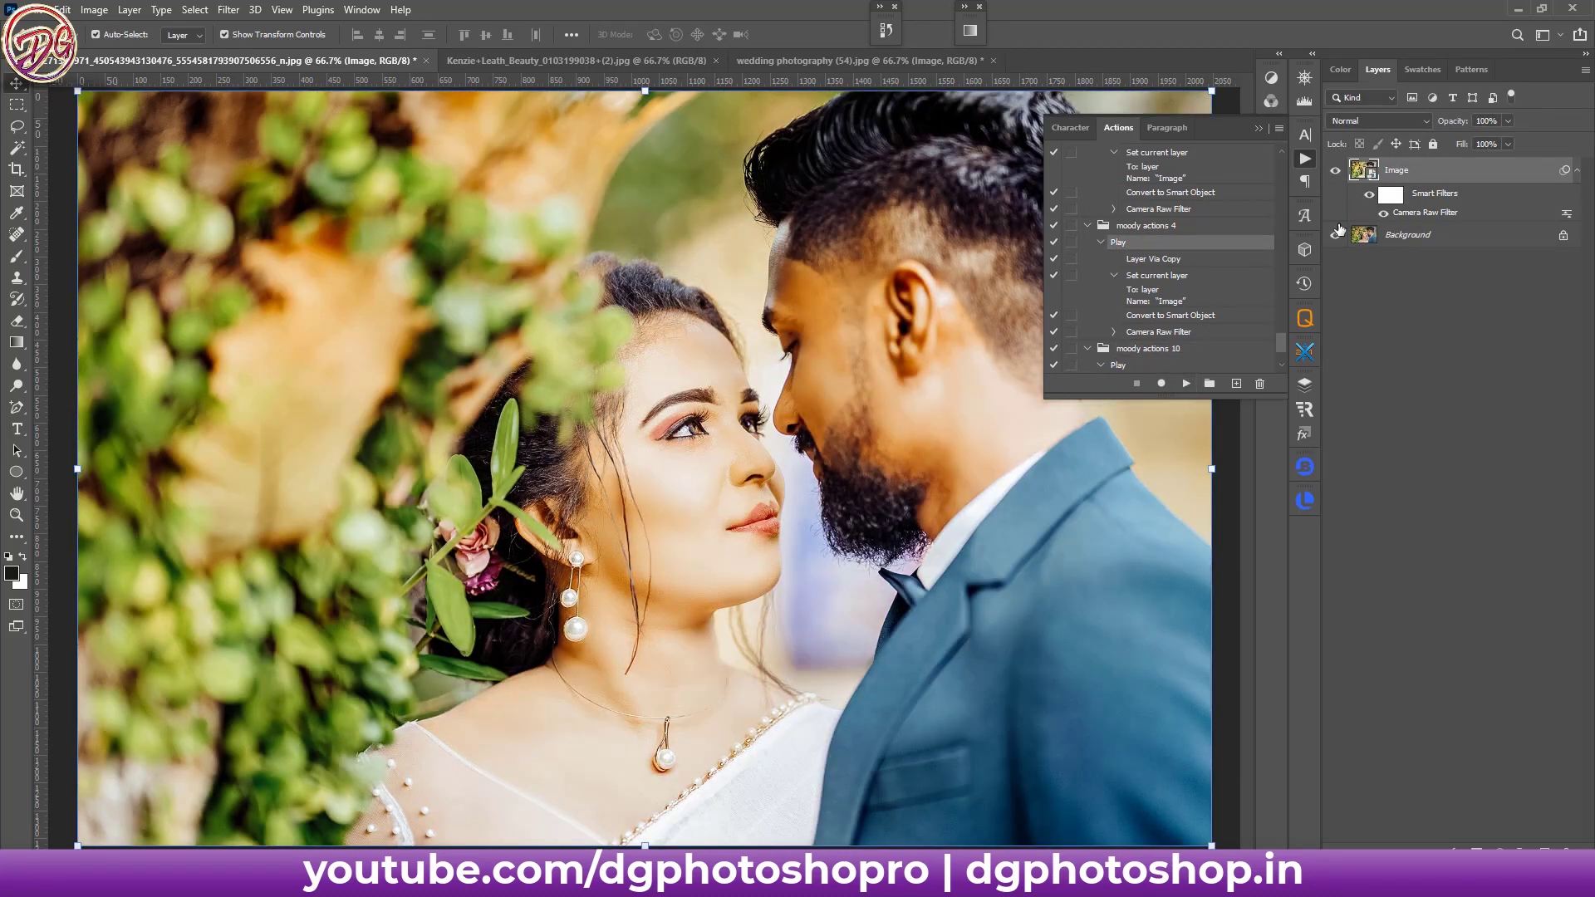
click(1335, 172)
click(1335, 171)
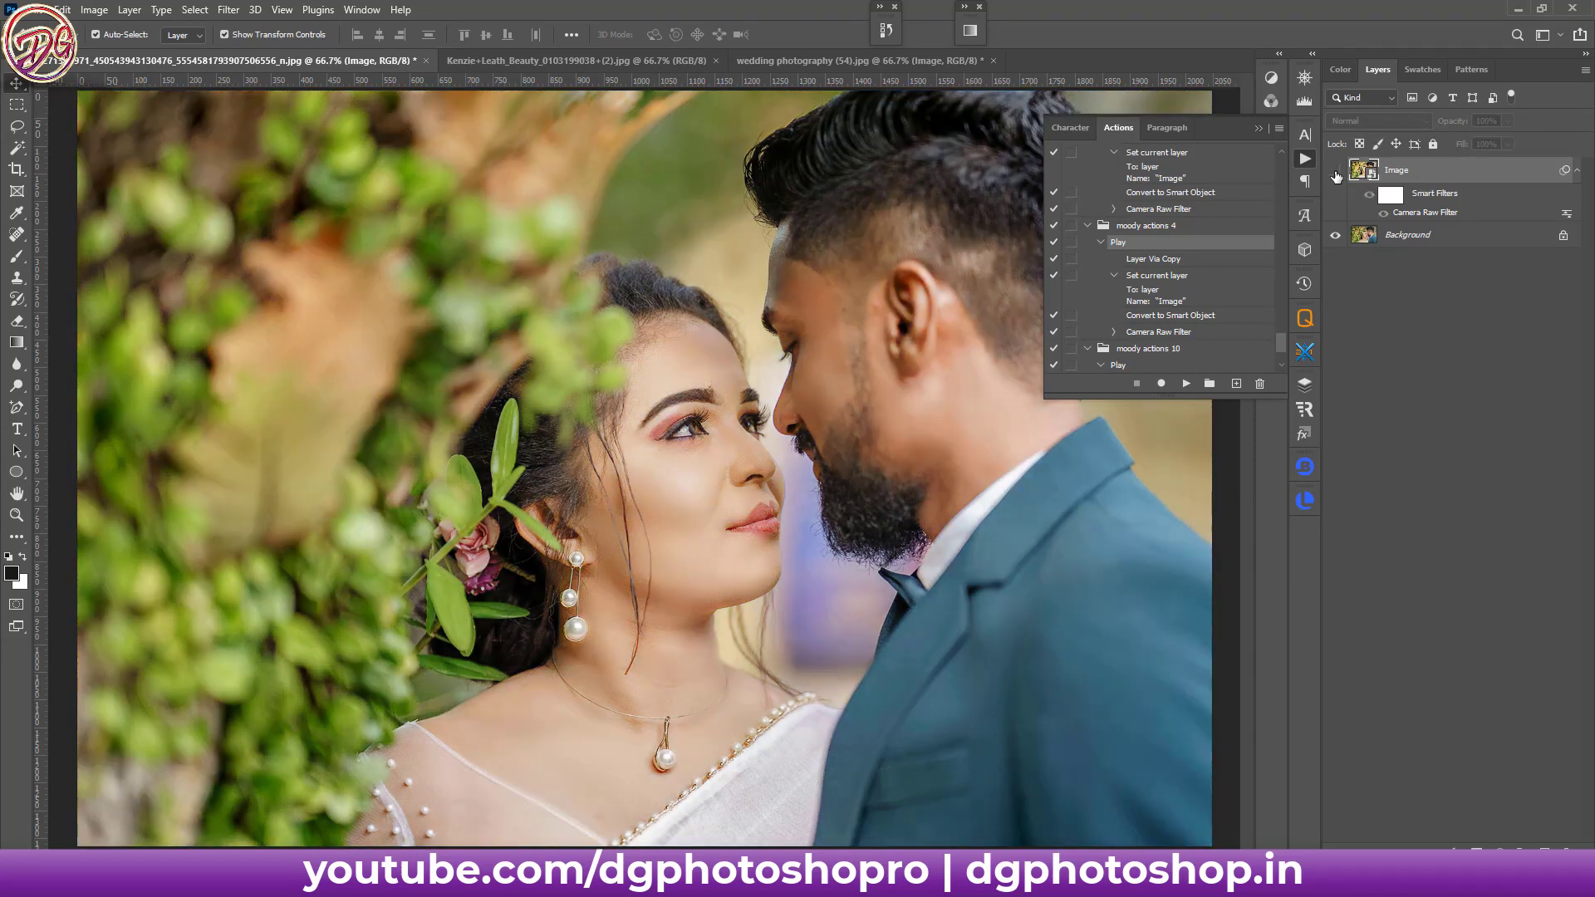
click(1335, 172)
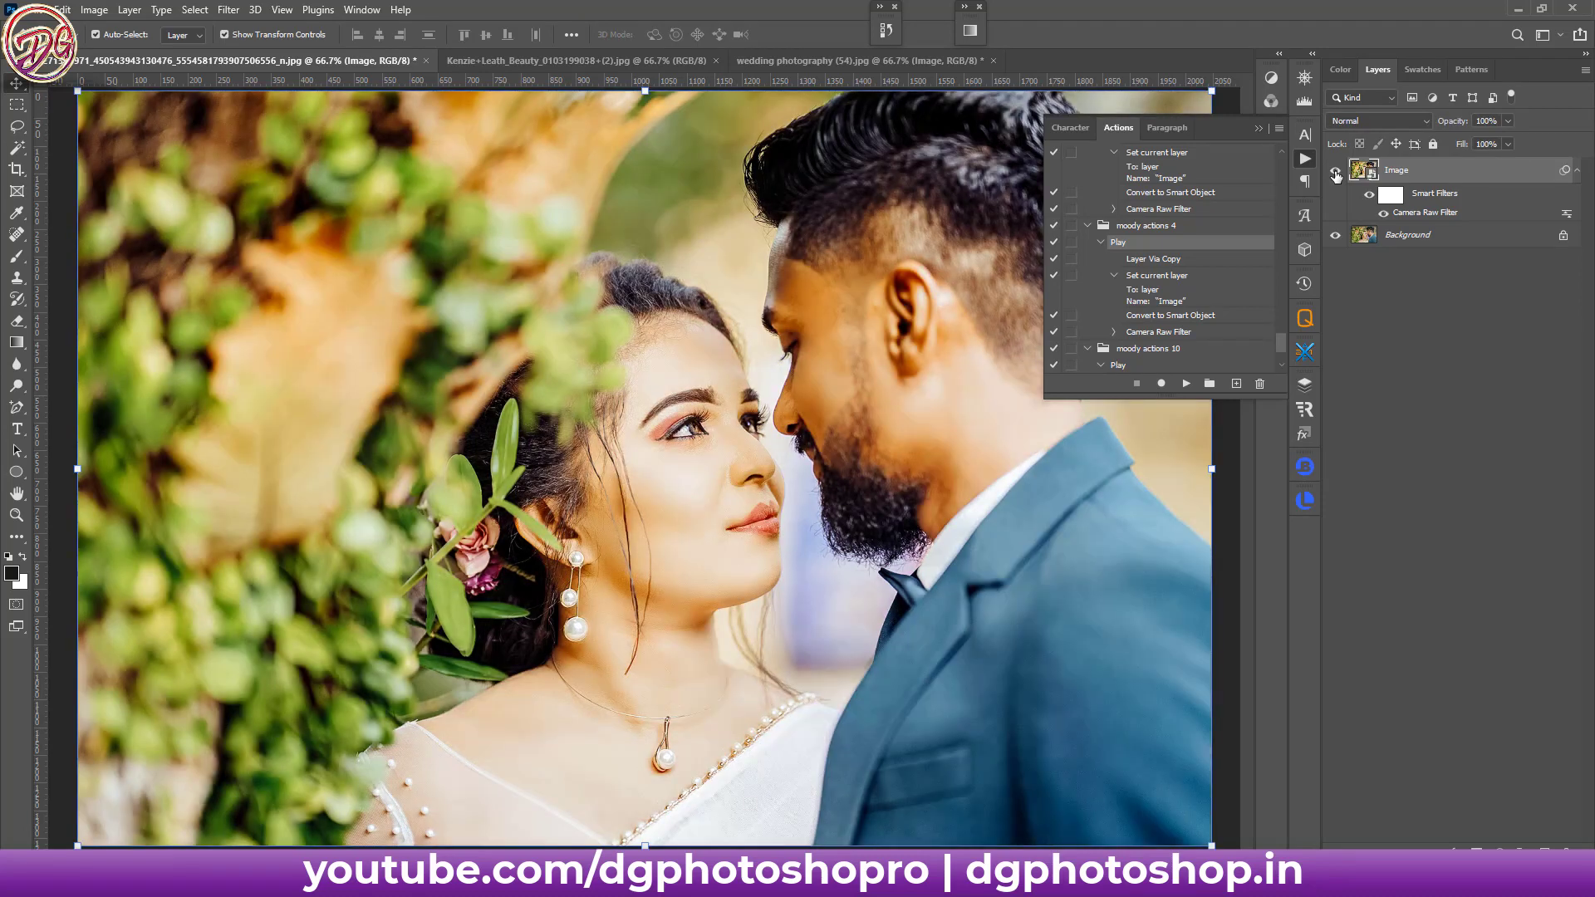
click(1336, 172)
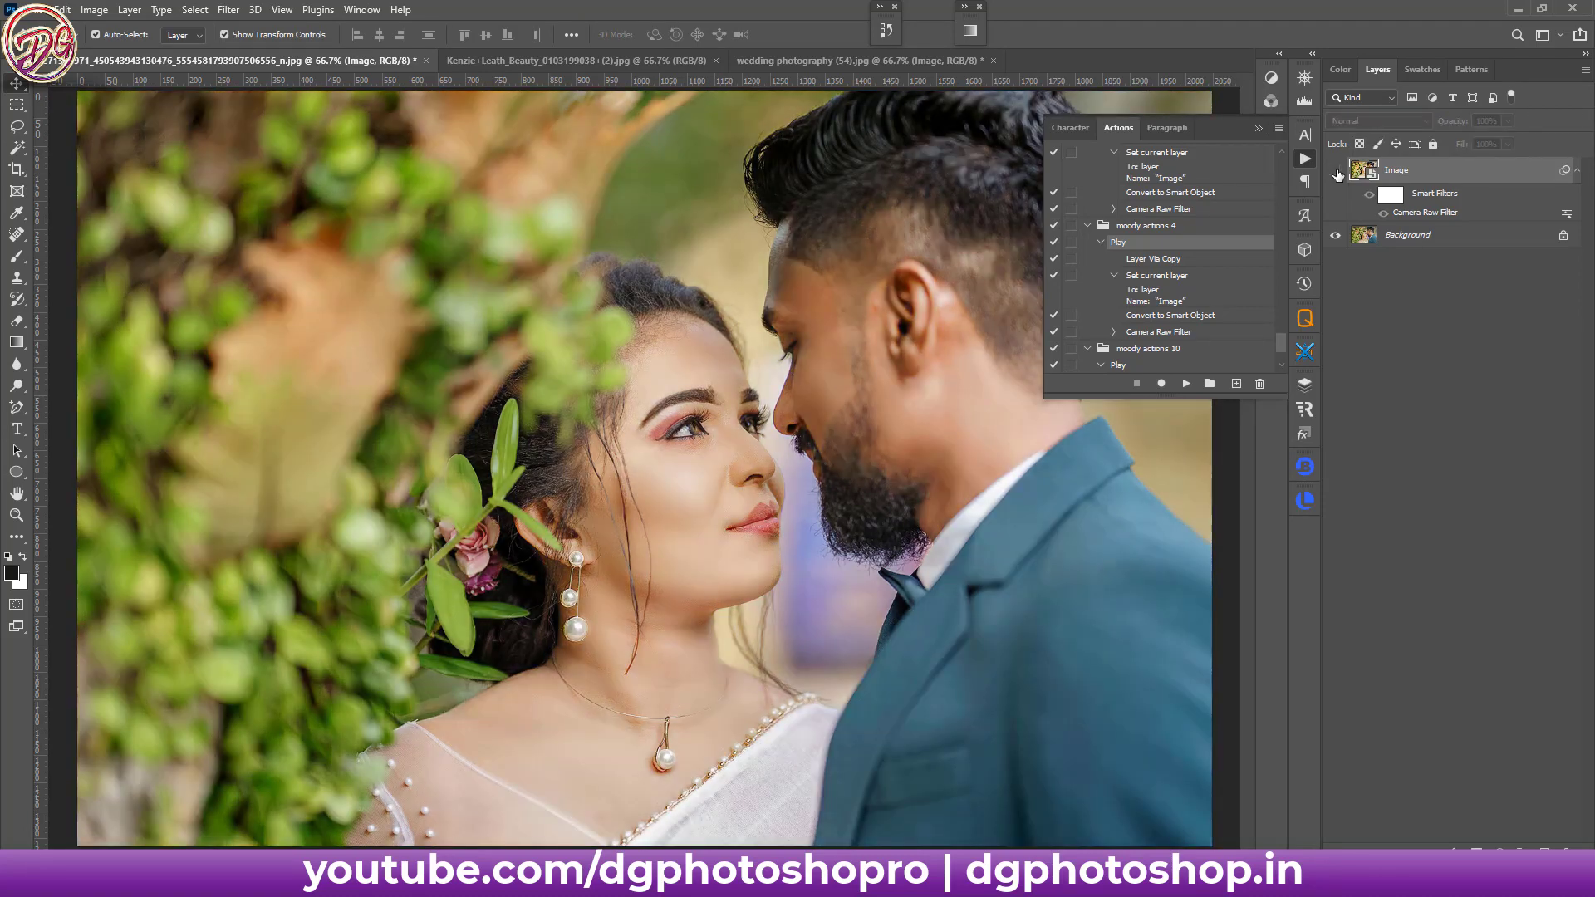
key(Delete)
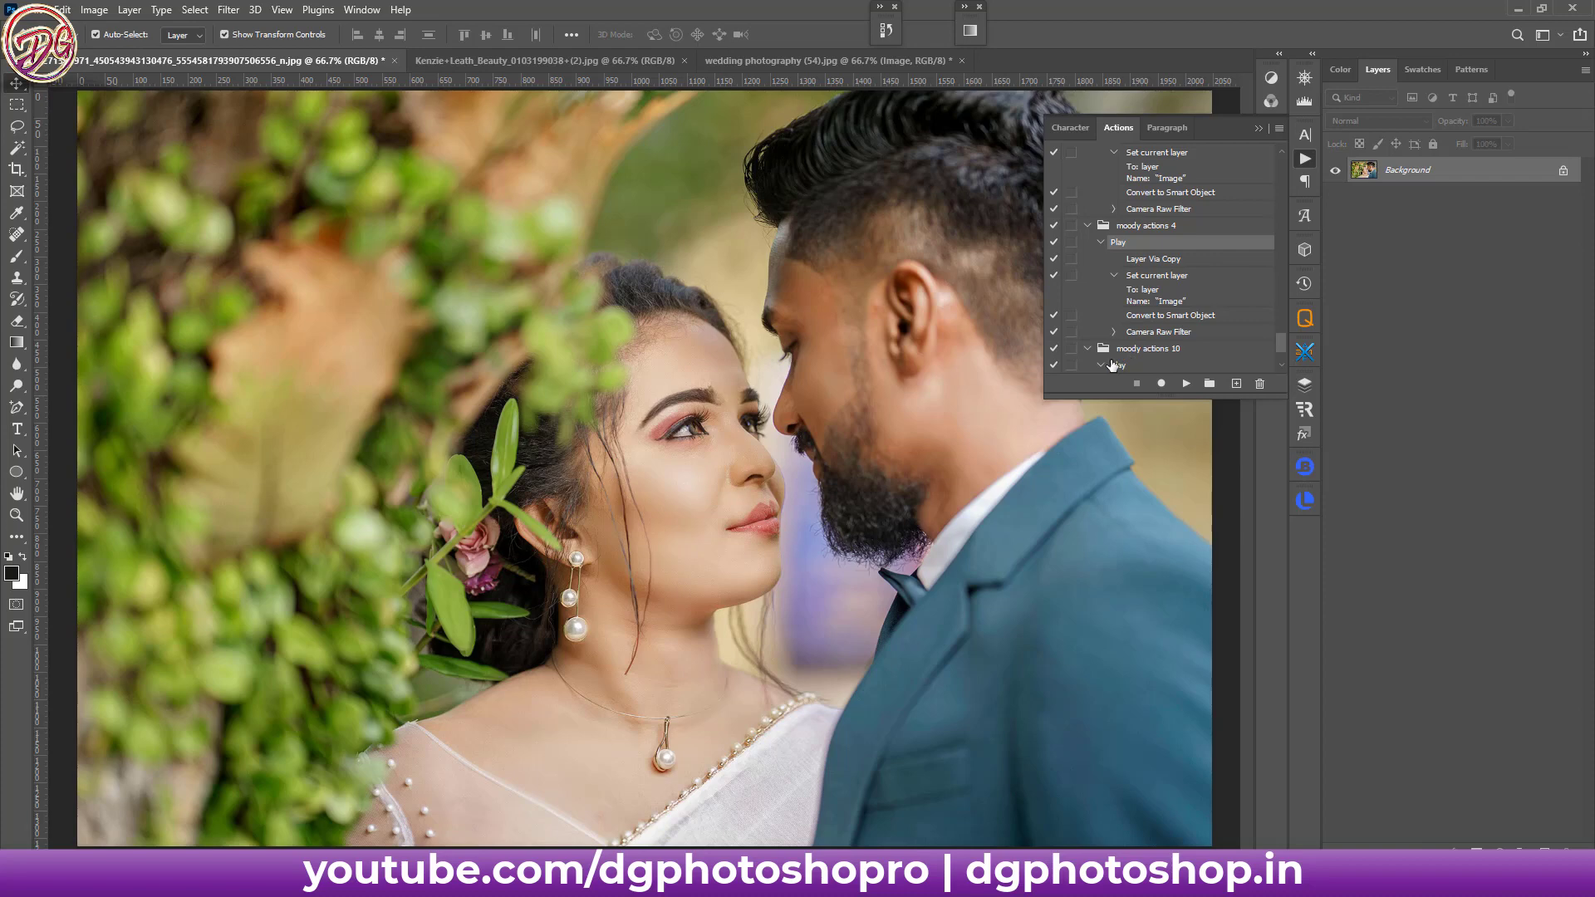
click(1118, 365)
click(1185, 384)
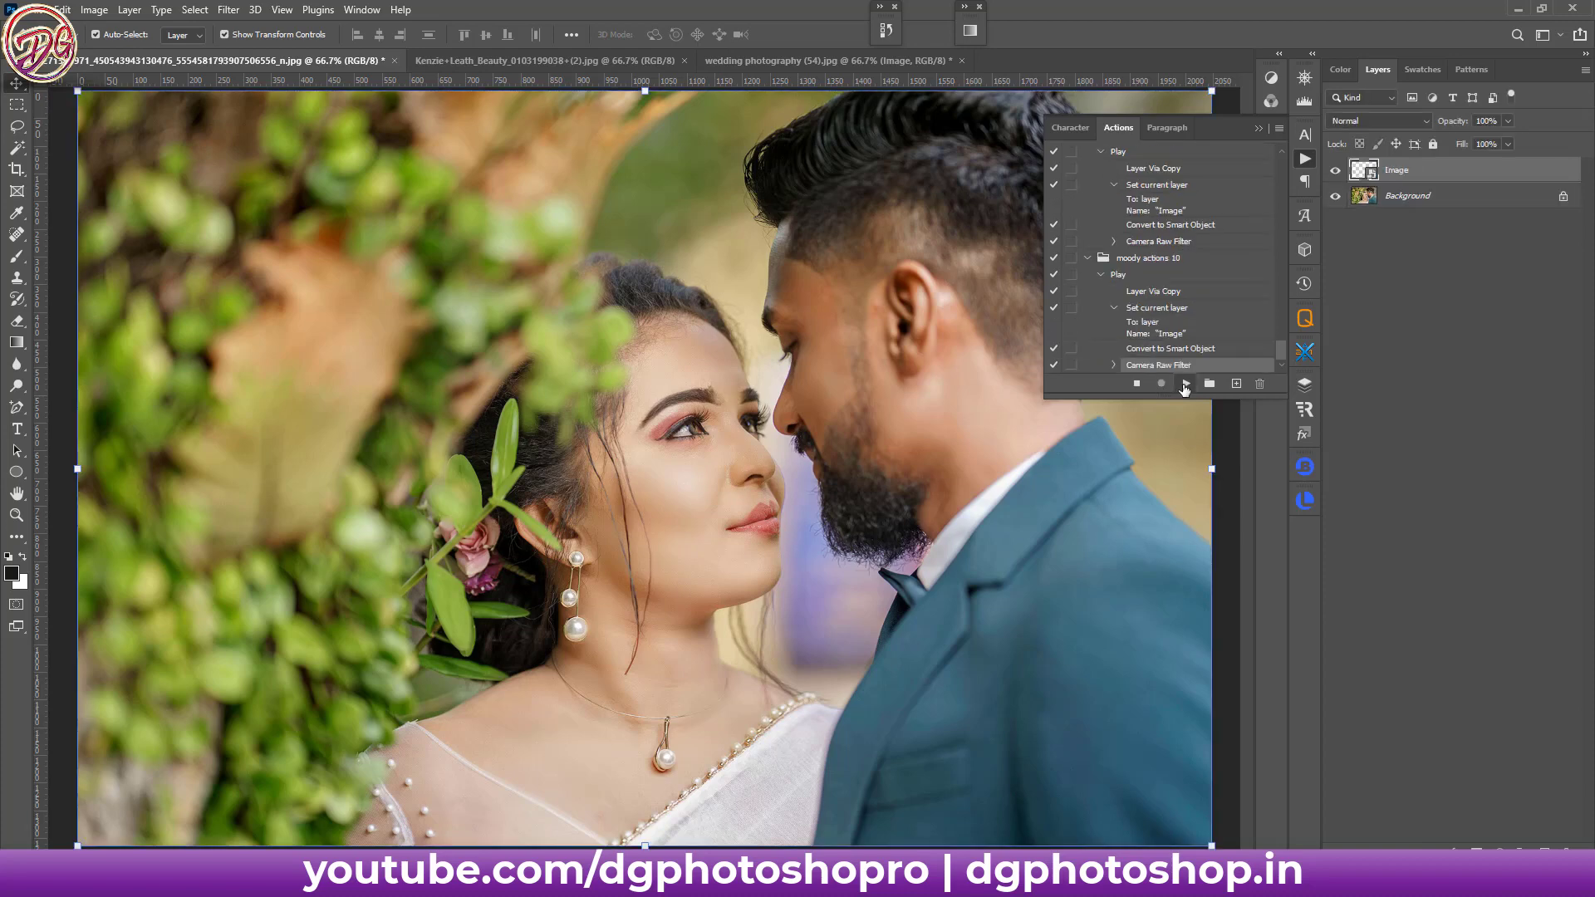
key(Delete)
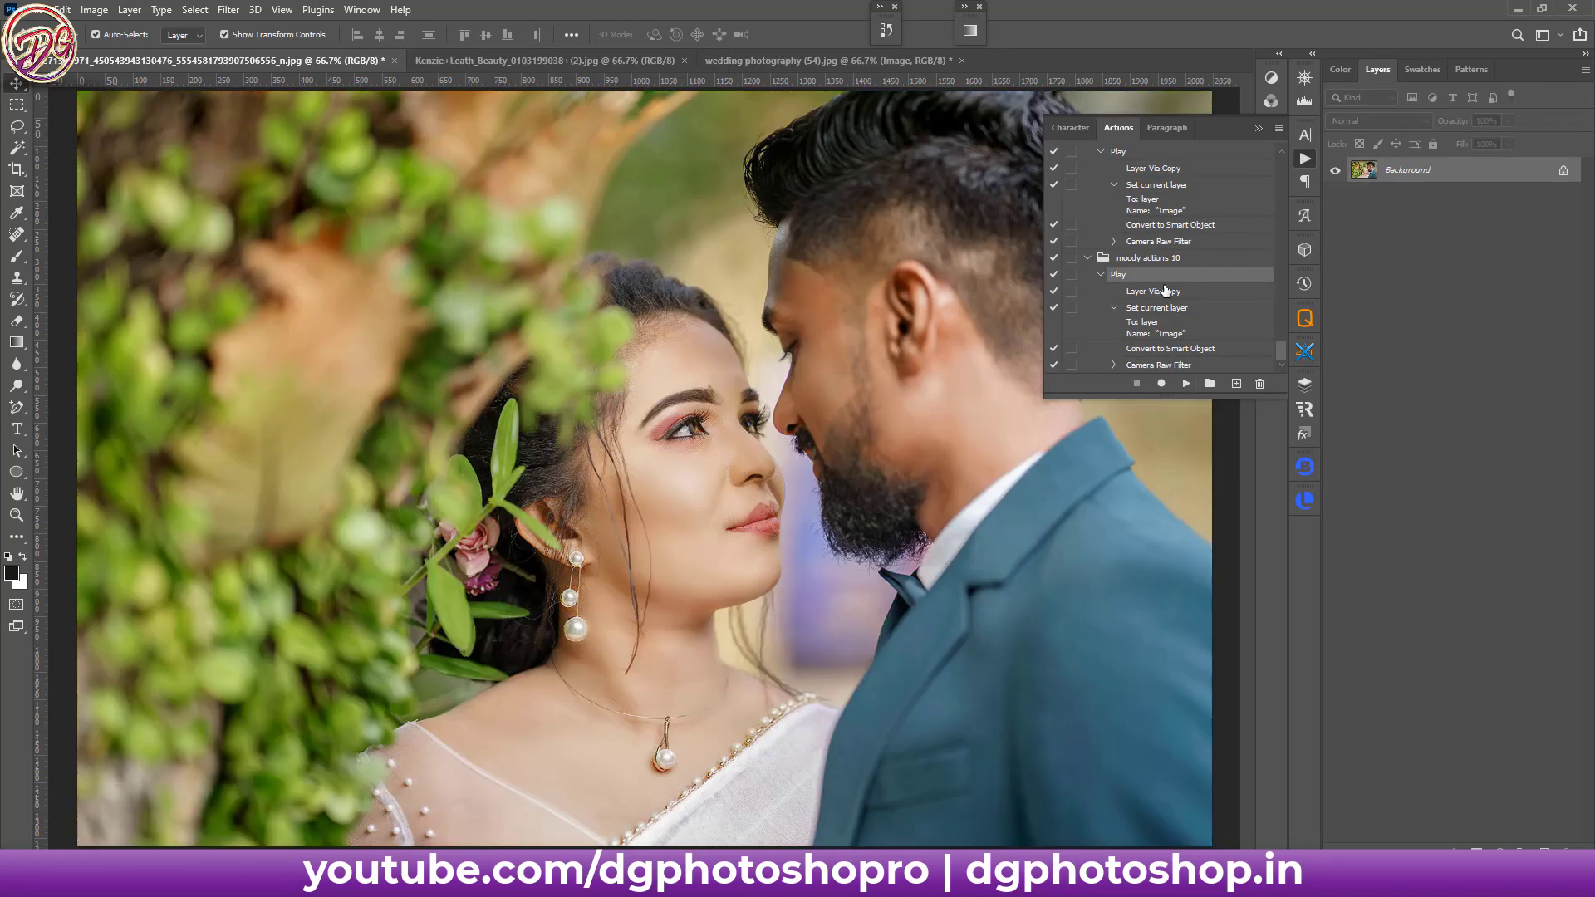
scroll(1118, 220, up, 3)
scroll(1118, 220, up, 3)
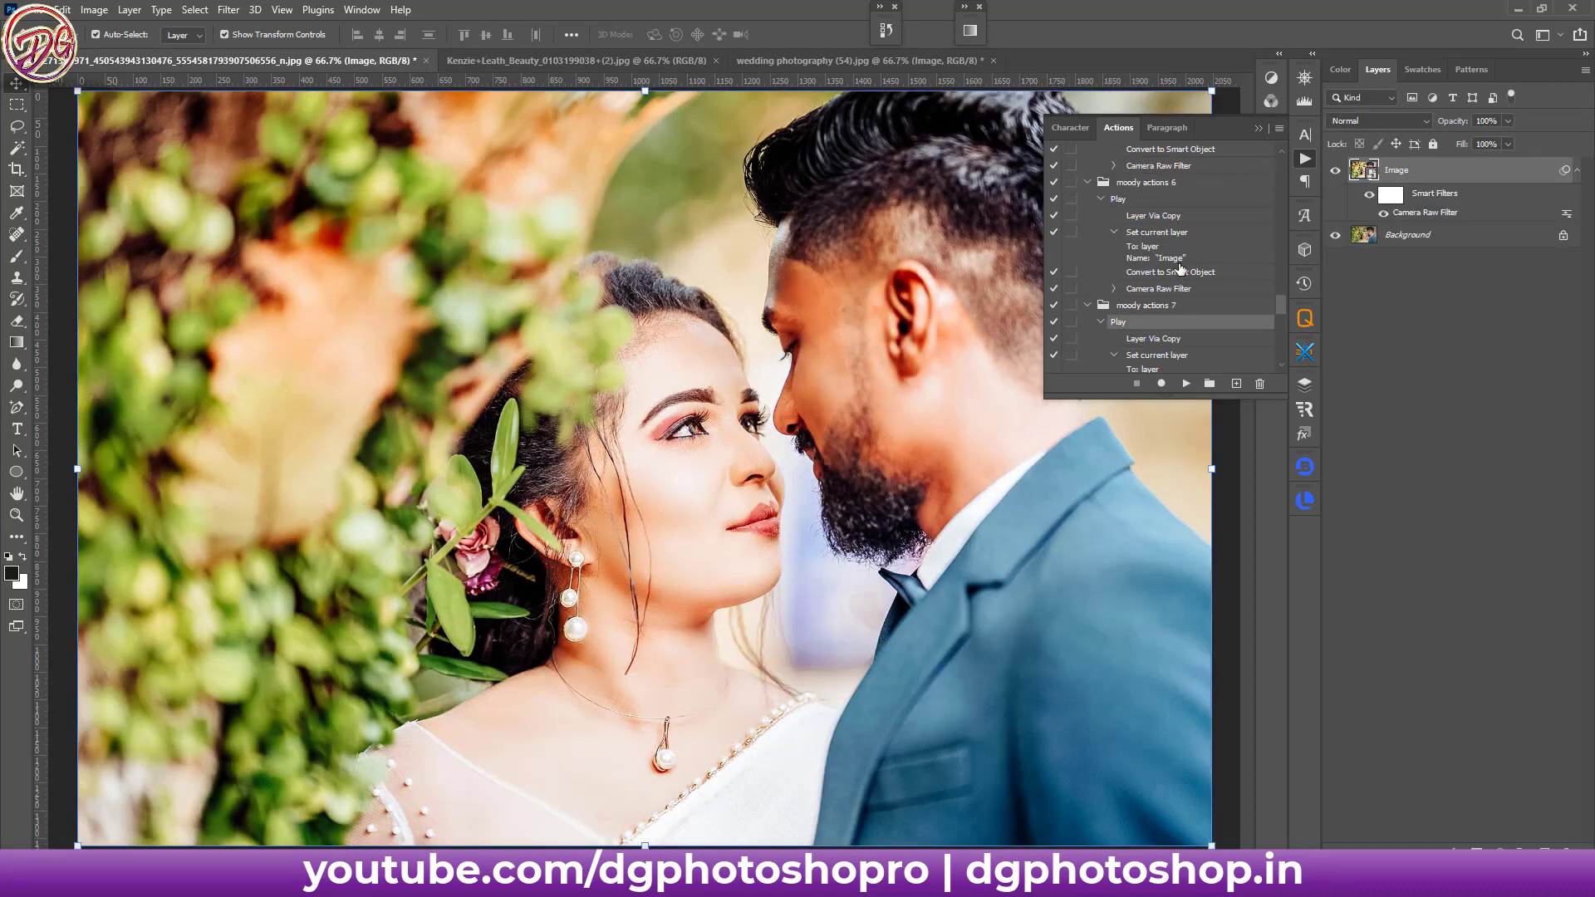
key(Delete)
click(1118, 199)
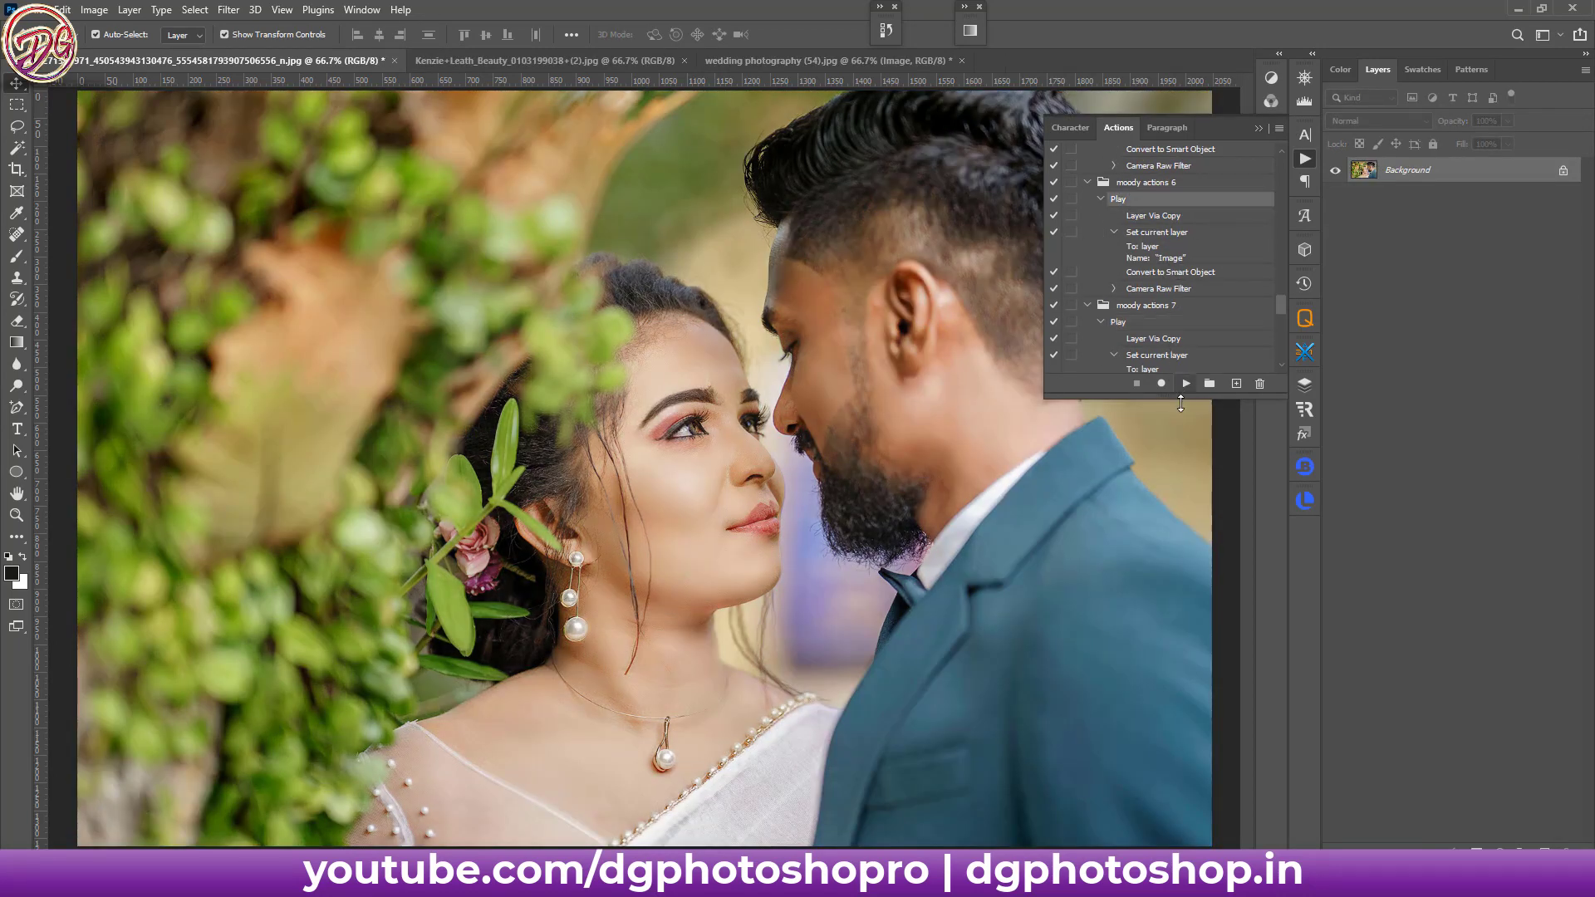
click(1186, 384)
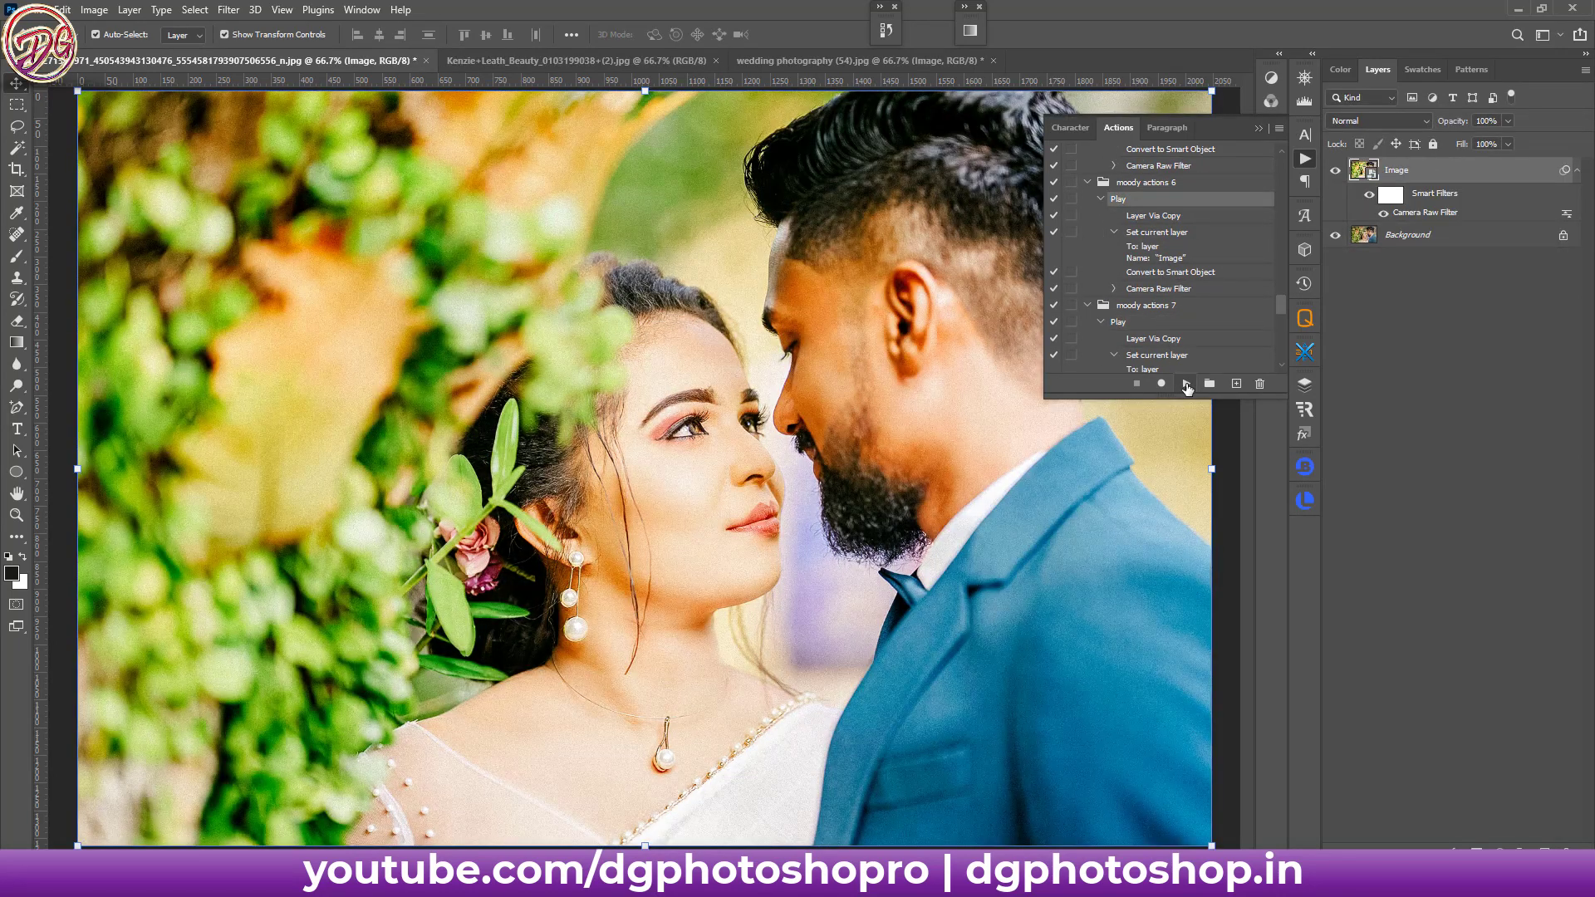
key(Delete)
scroll(1163, 249, up, 3)
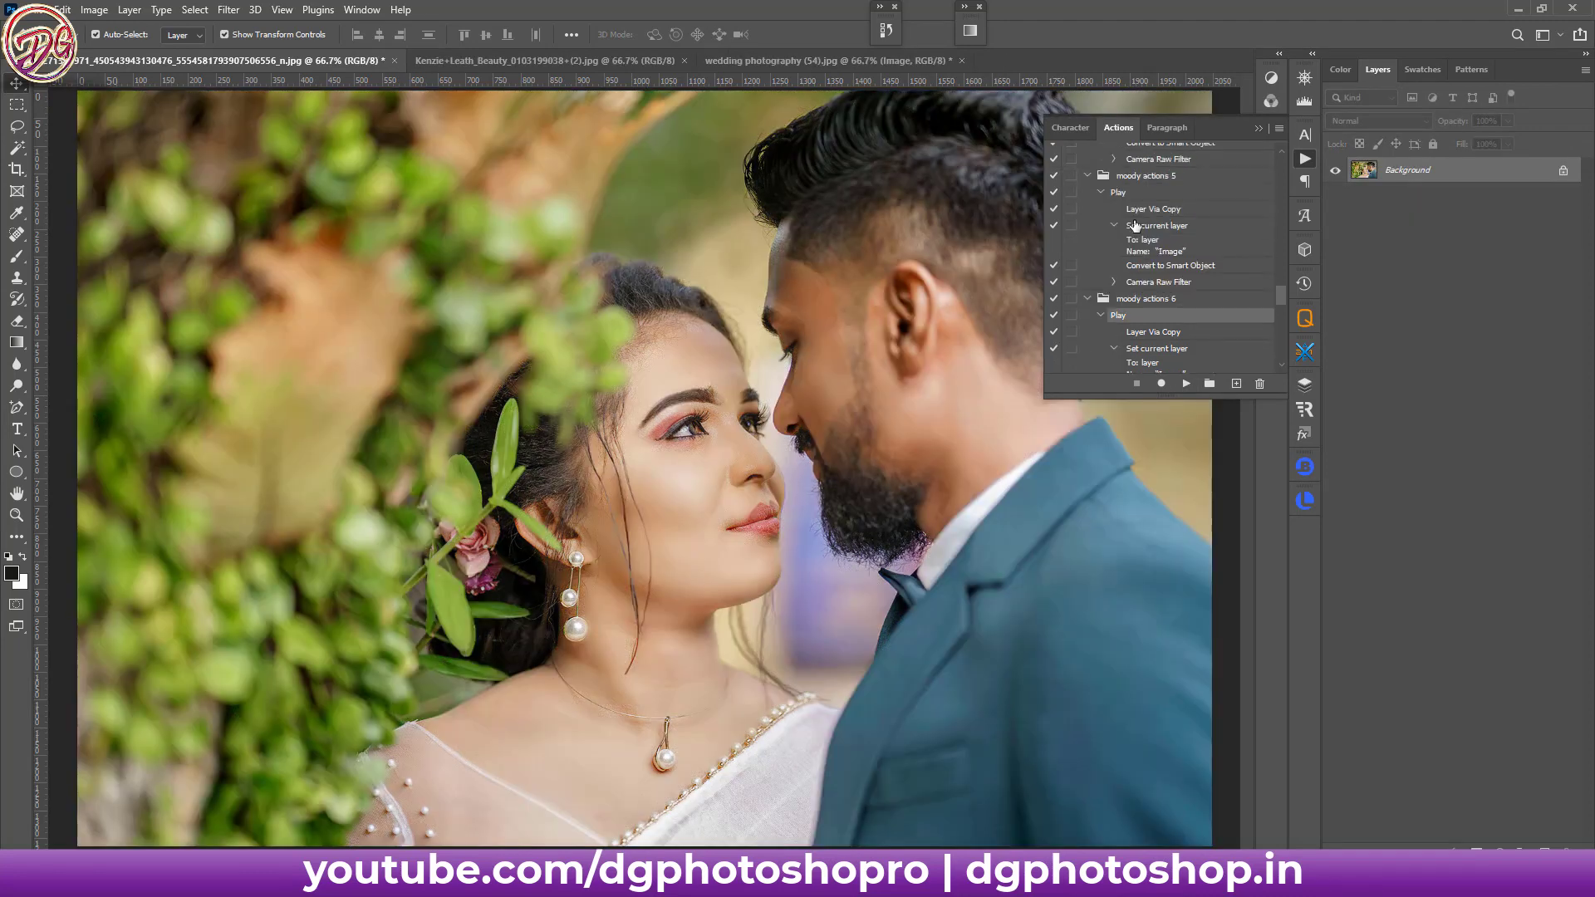
- Try moody actions 5 and the next moody look higher up, deleting each result
click(1124, 194)
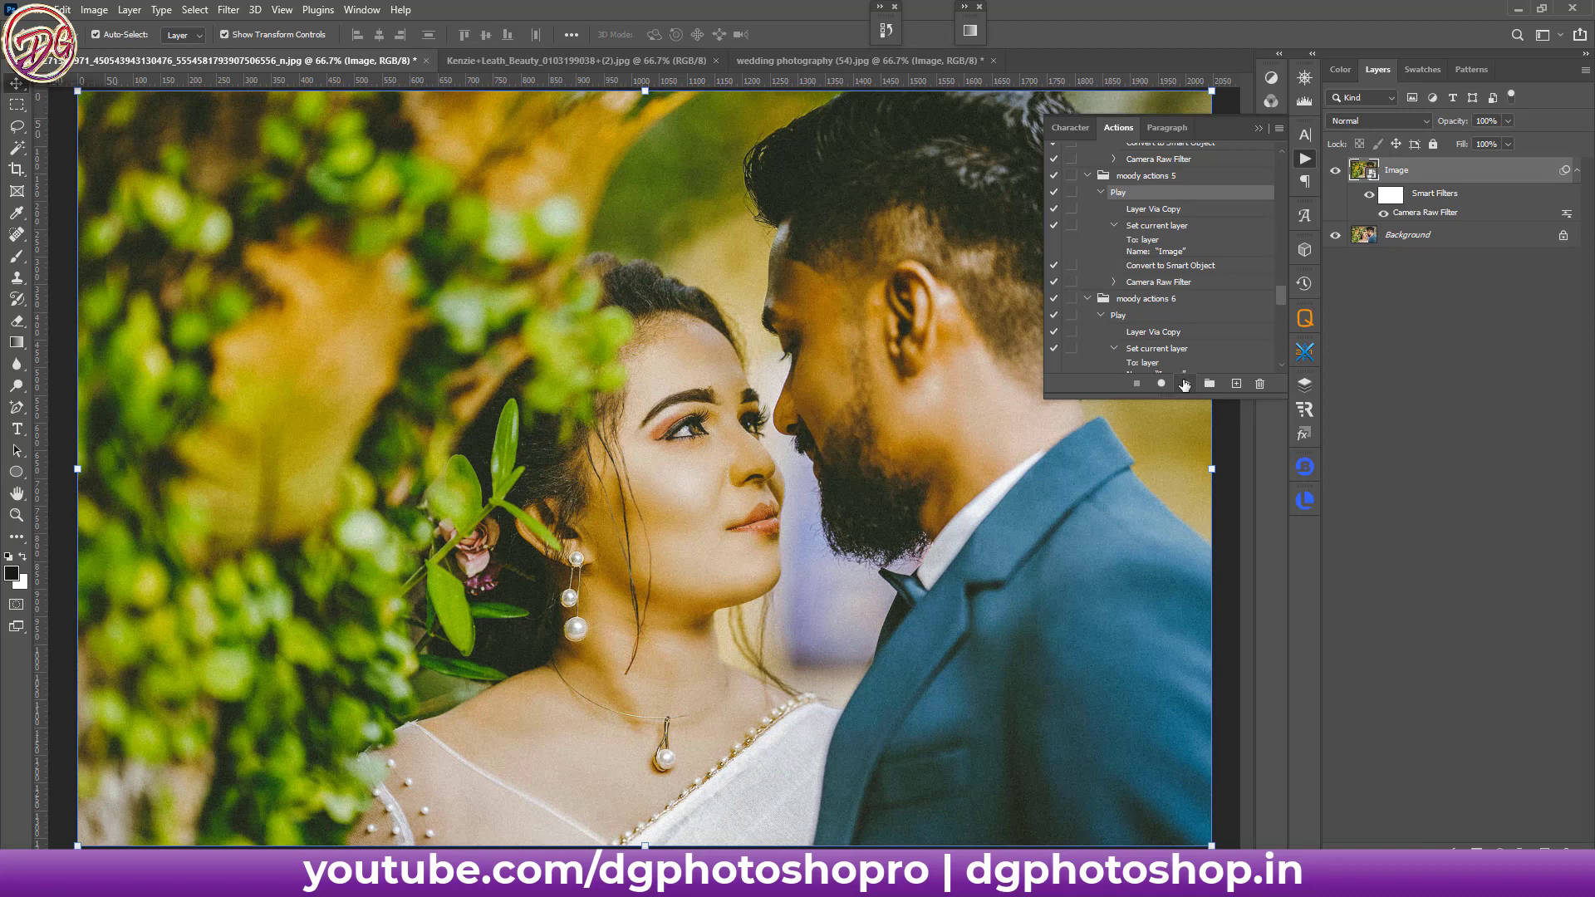
key(Delete)
scroll(1134, 199, up, 3)
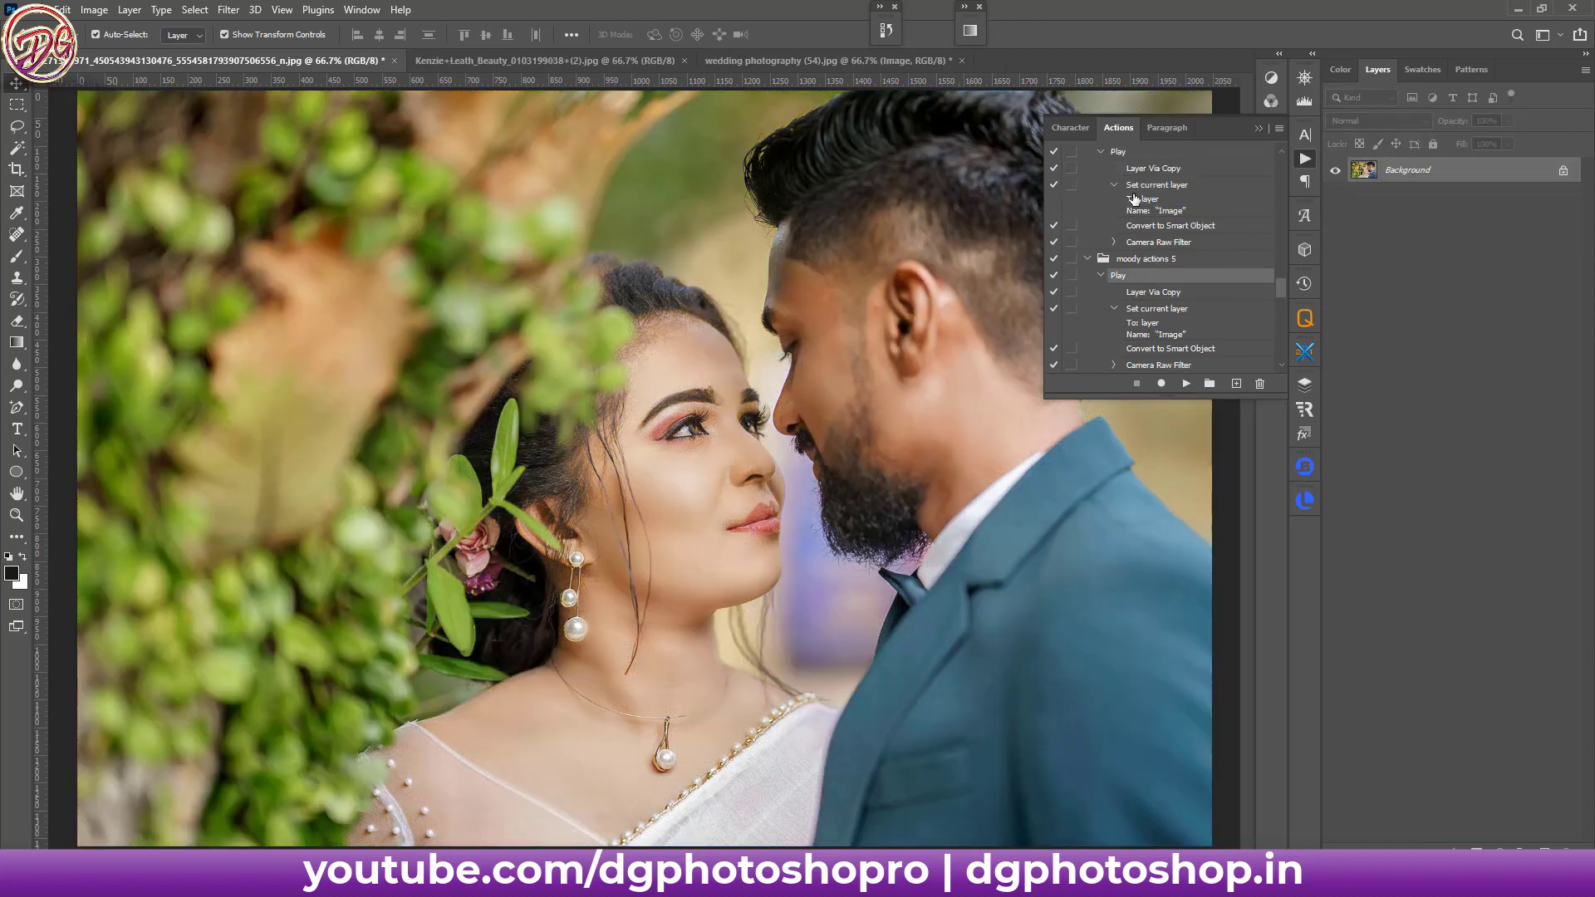
click(1121, 154)
click(1186, 383)
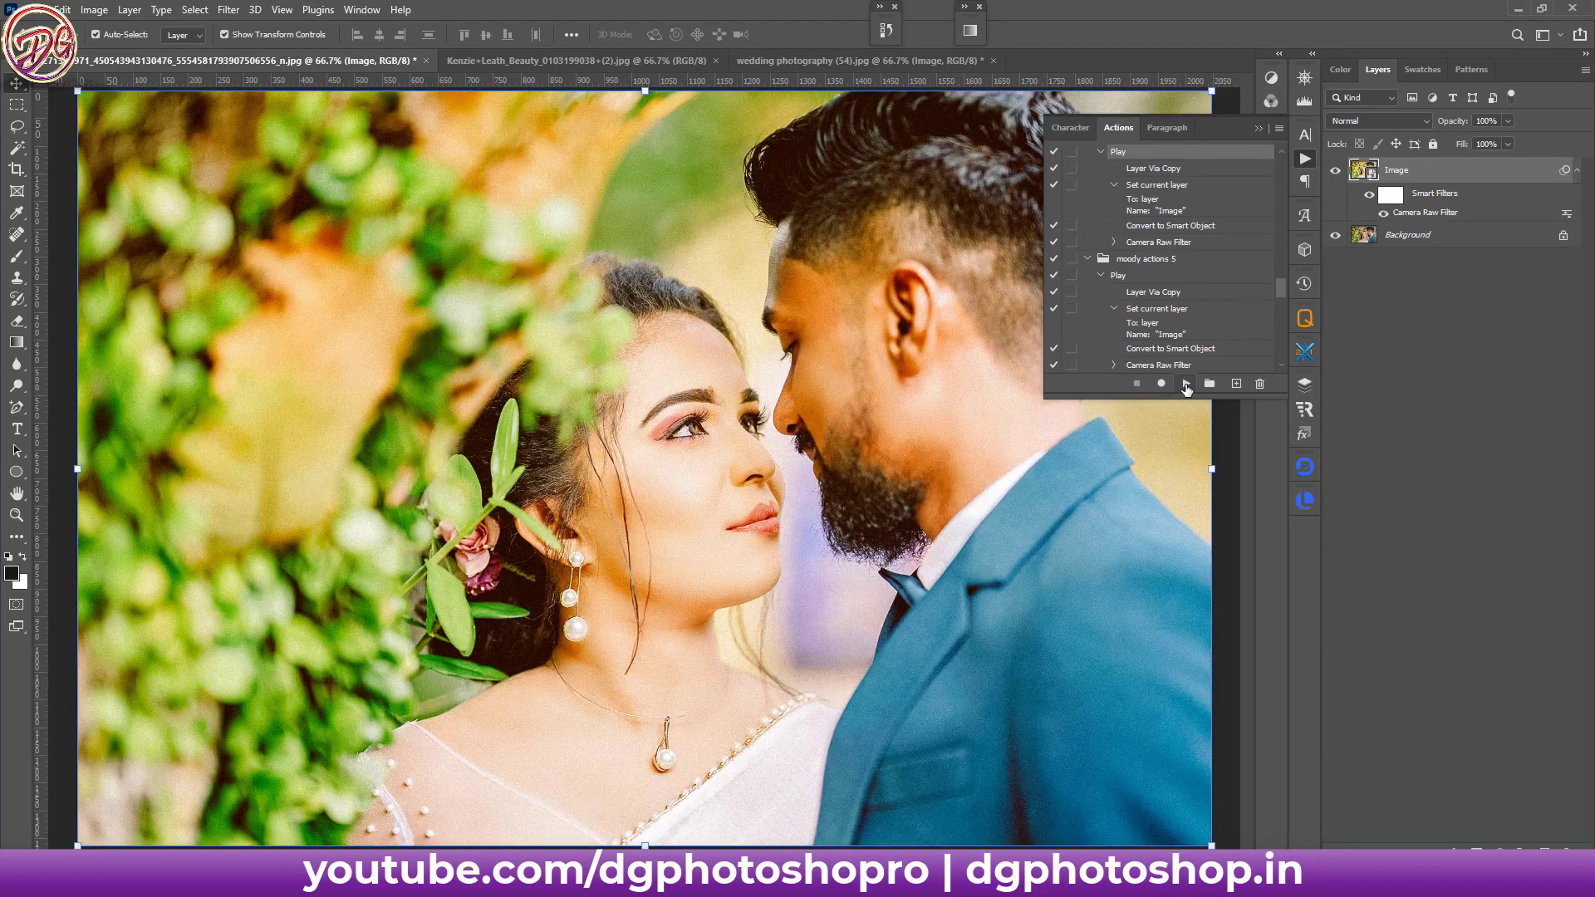
key(Delete)
- Apply moody actions 1 to the couple photo and collapse the Actions panel
scroll(1120, 177, up, 5)
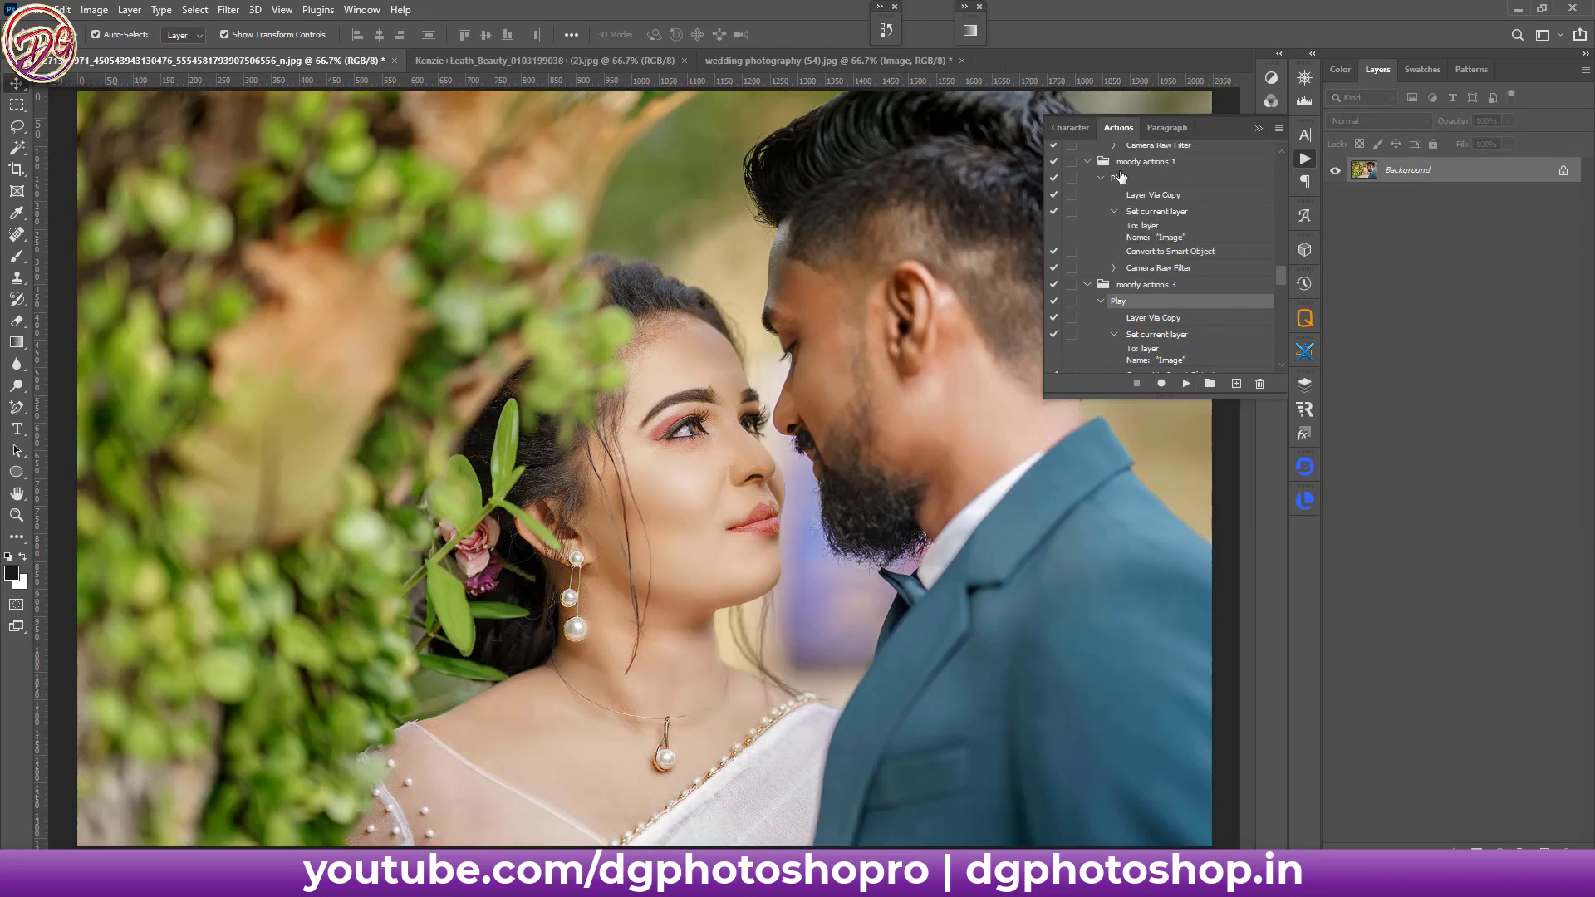
click(1120, 178)
click(1186, 383)
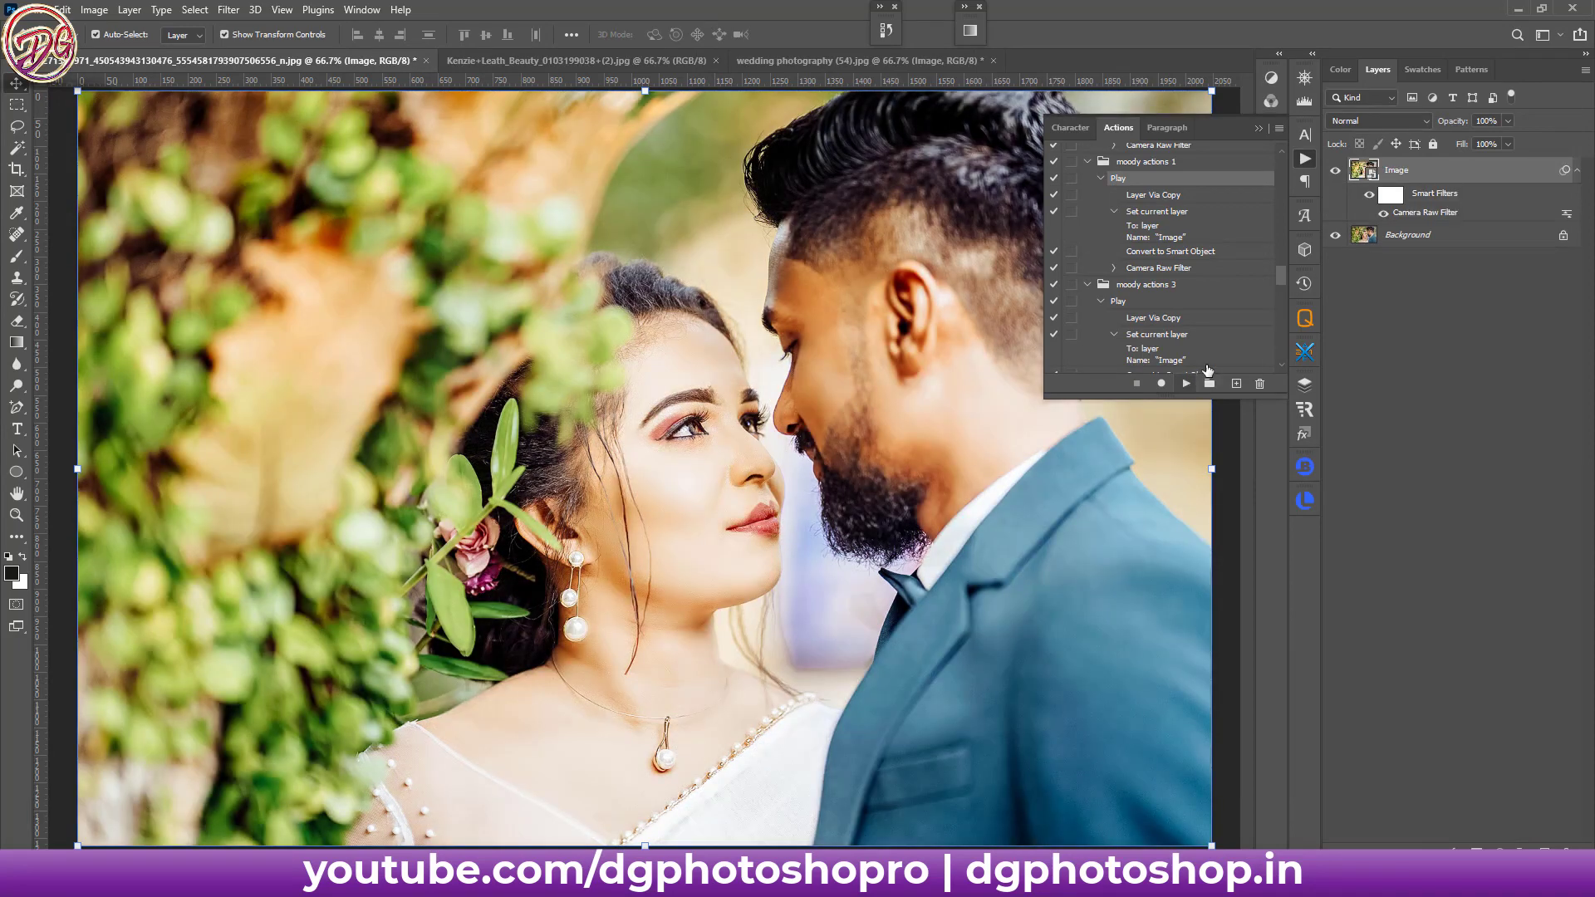
click(1259, 129)
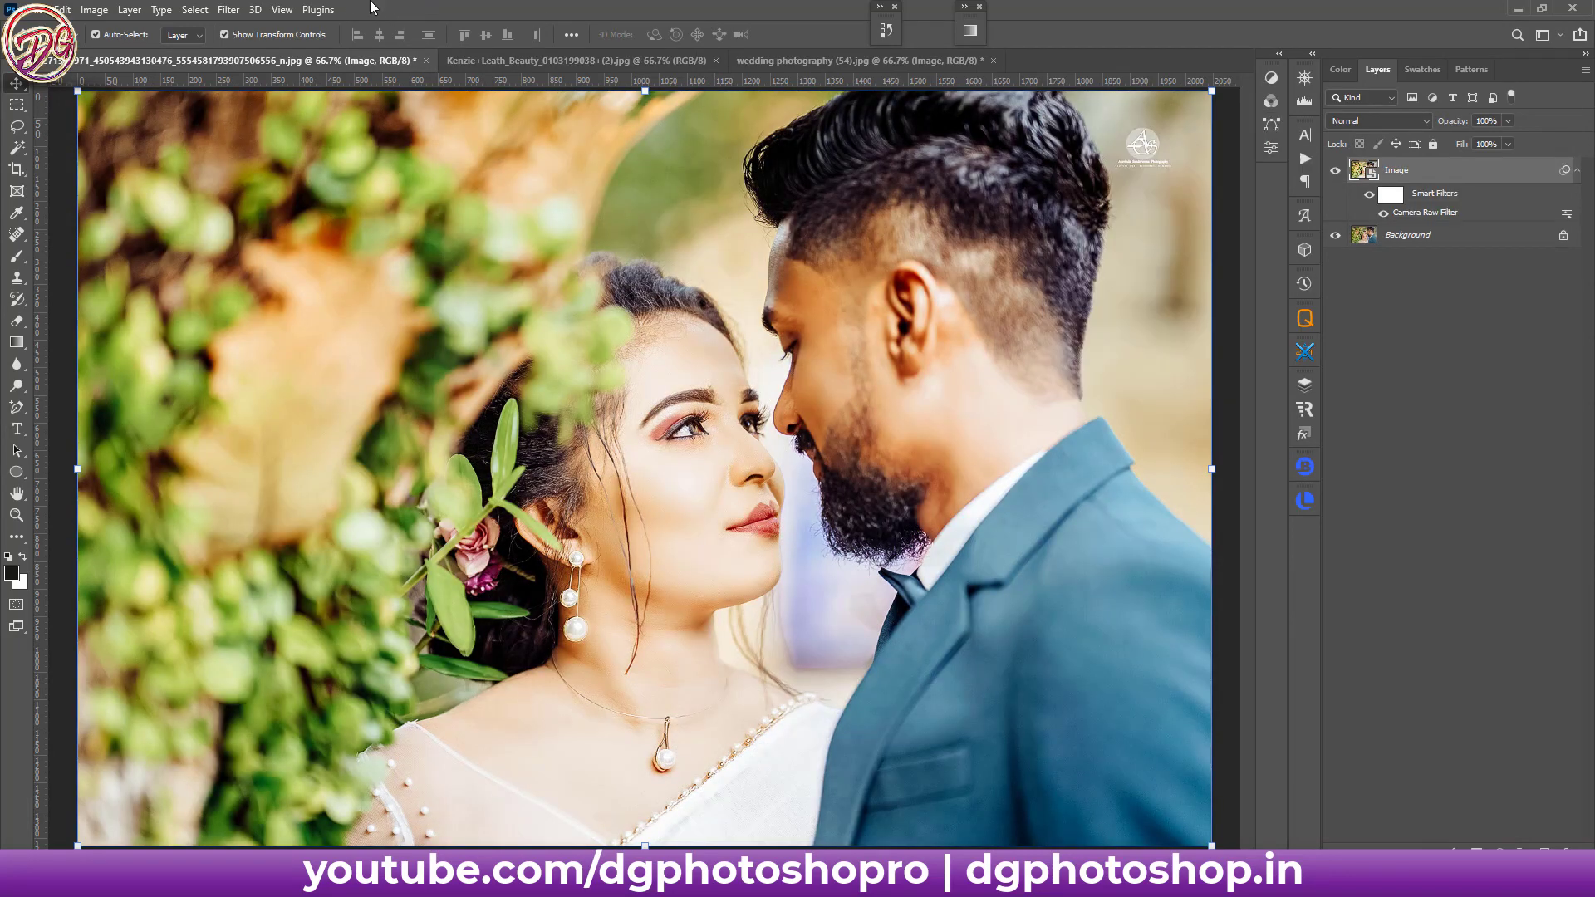
click(315, 8)
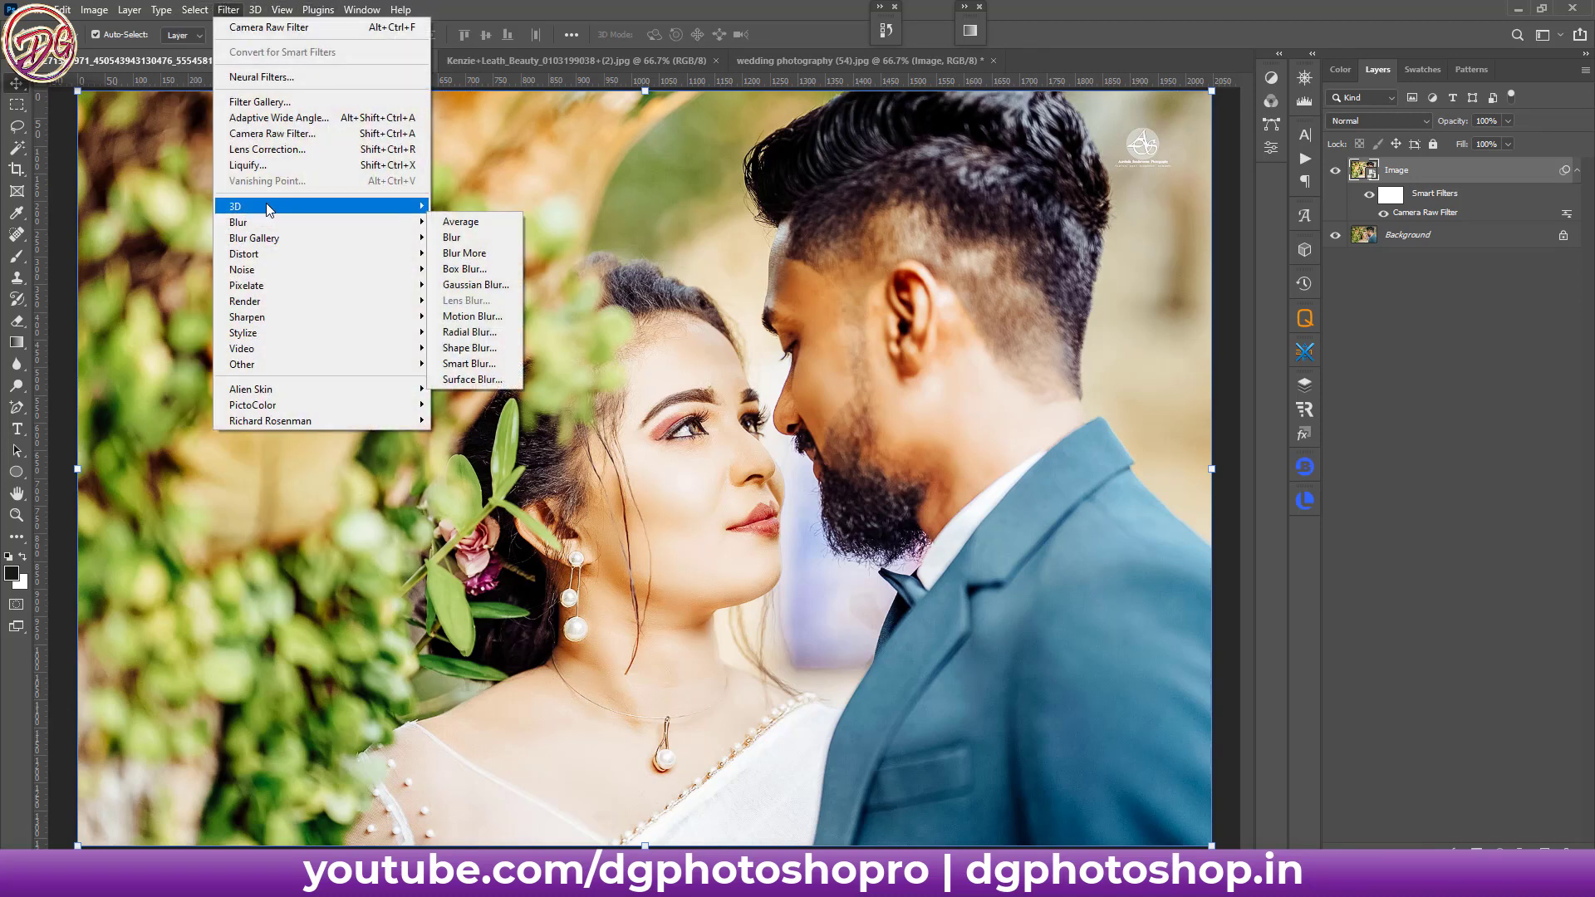
click(259, 134)
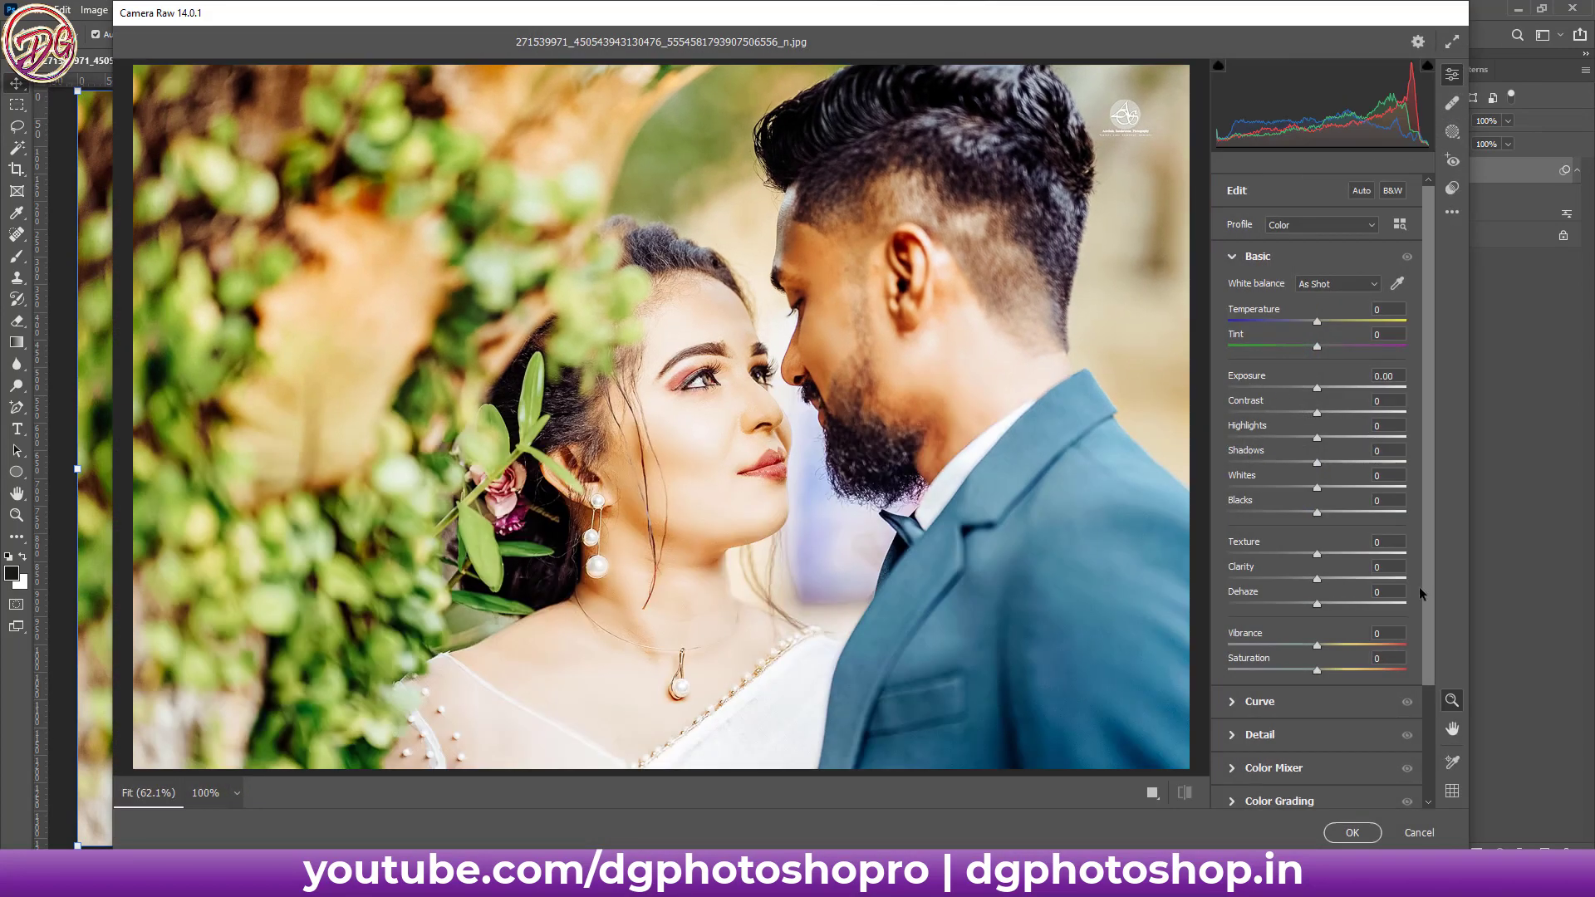
key(Return)
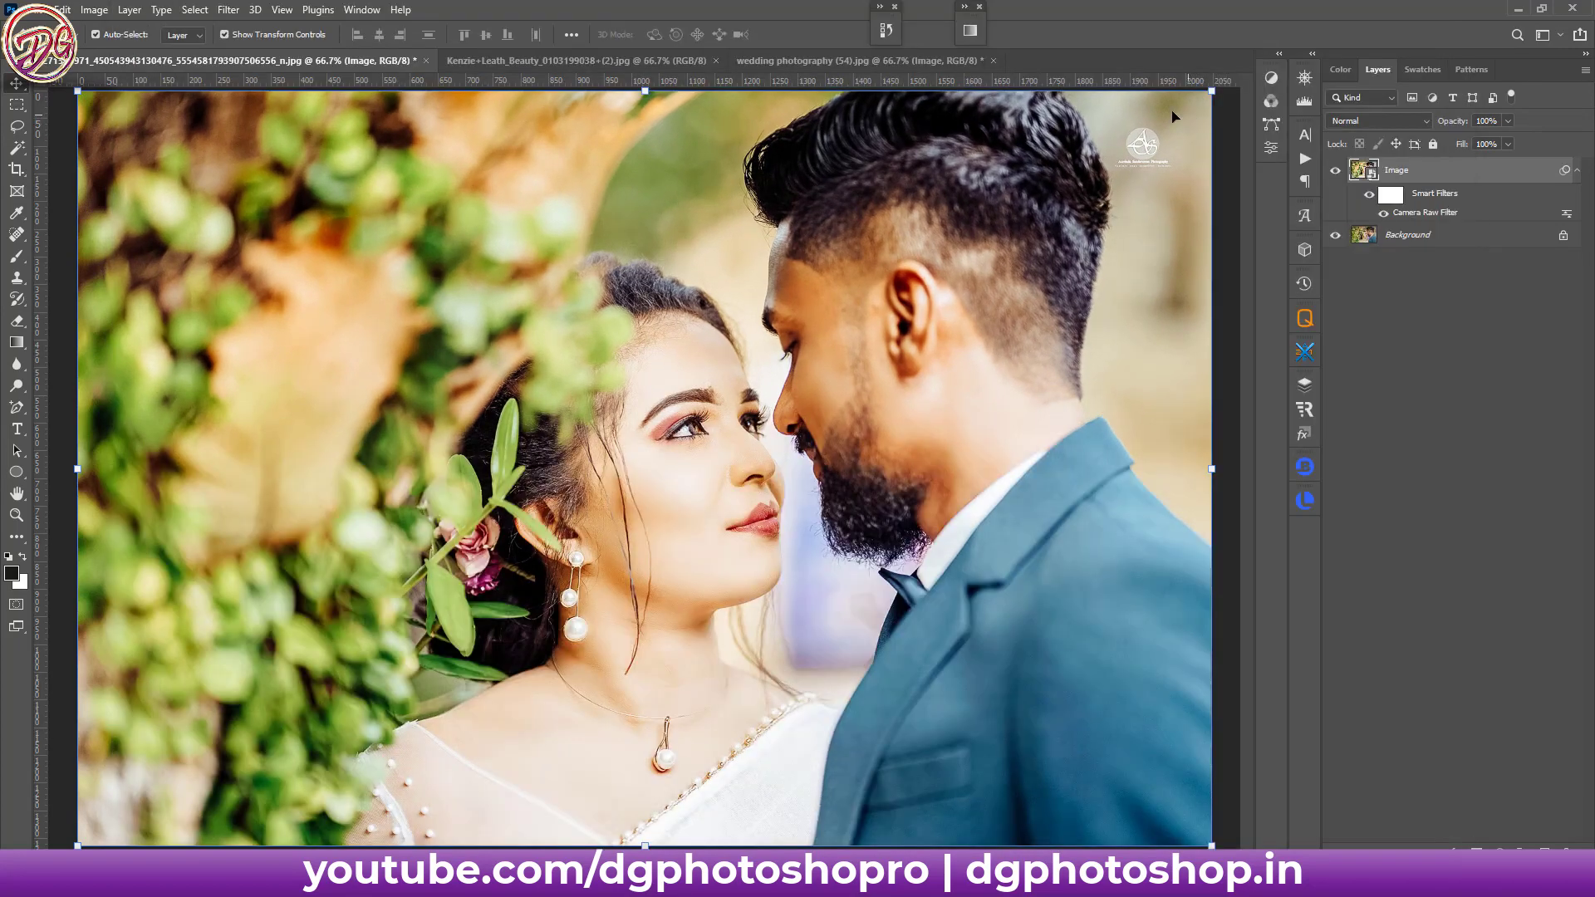
click(959, 62)
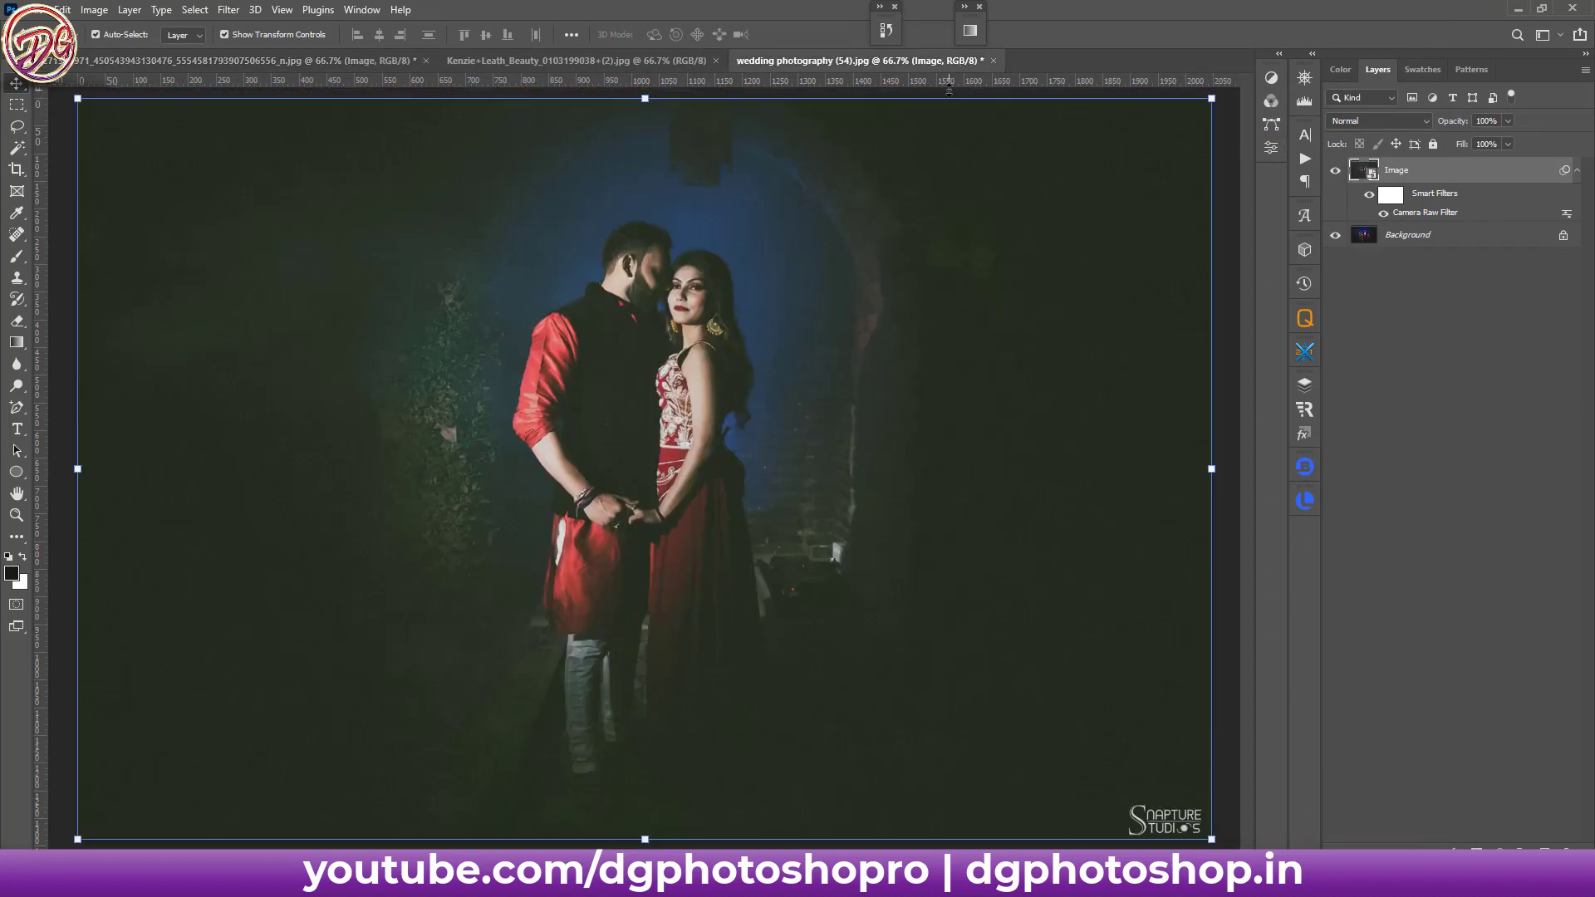
click(684, 63)
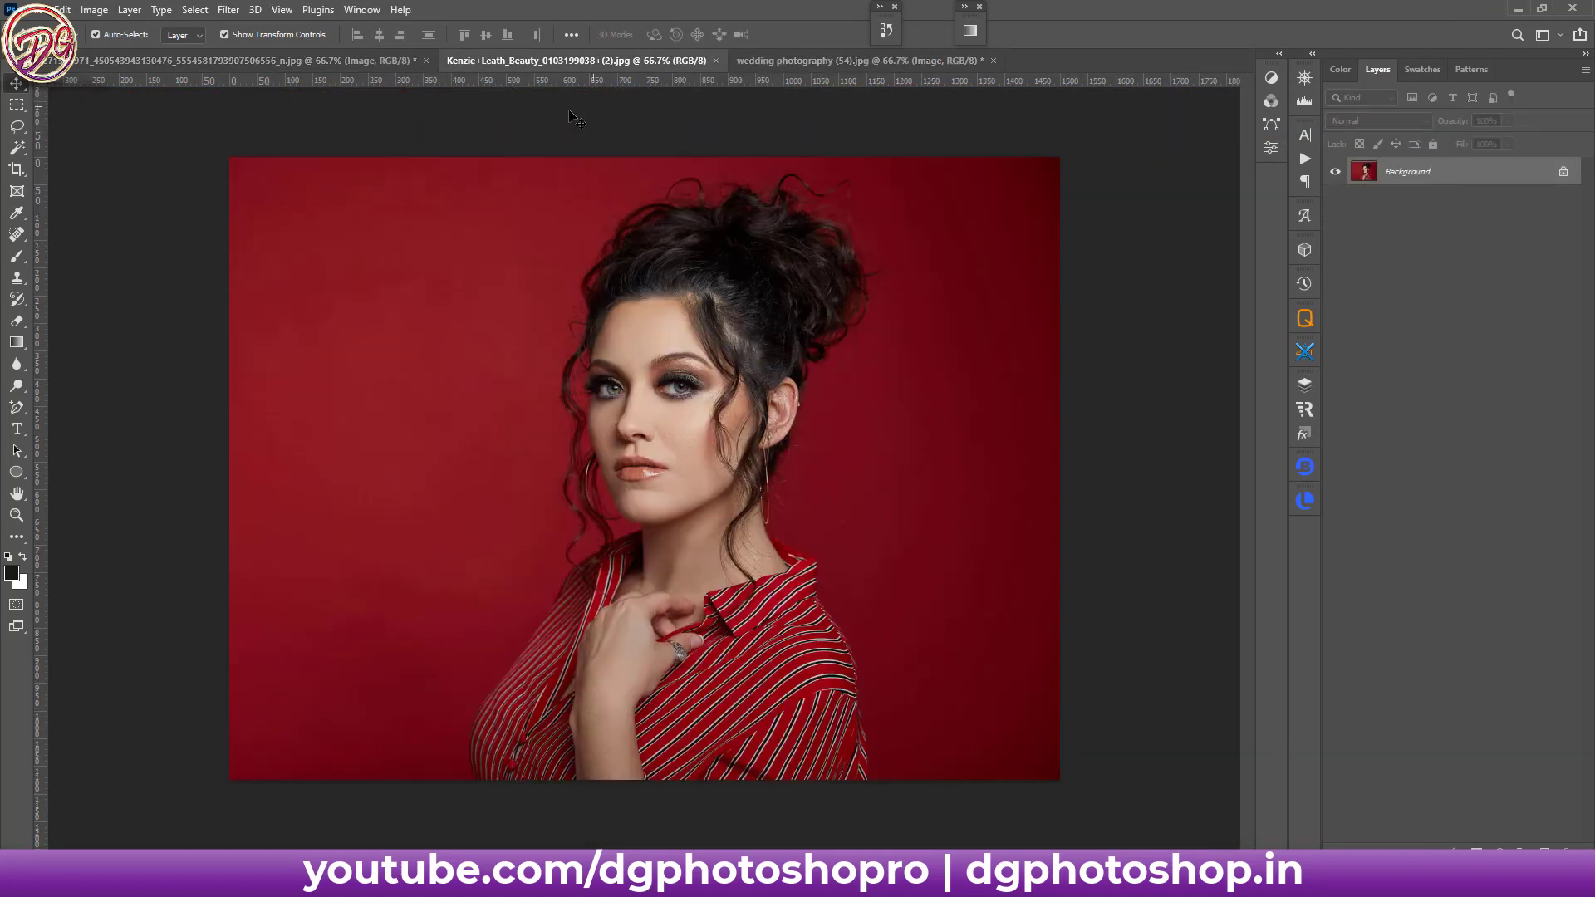
click(360, 58)
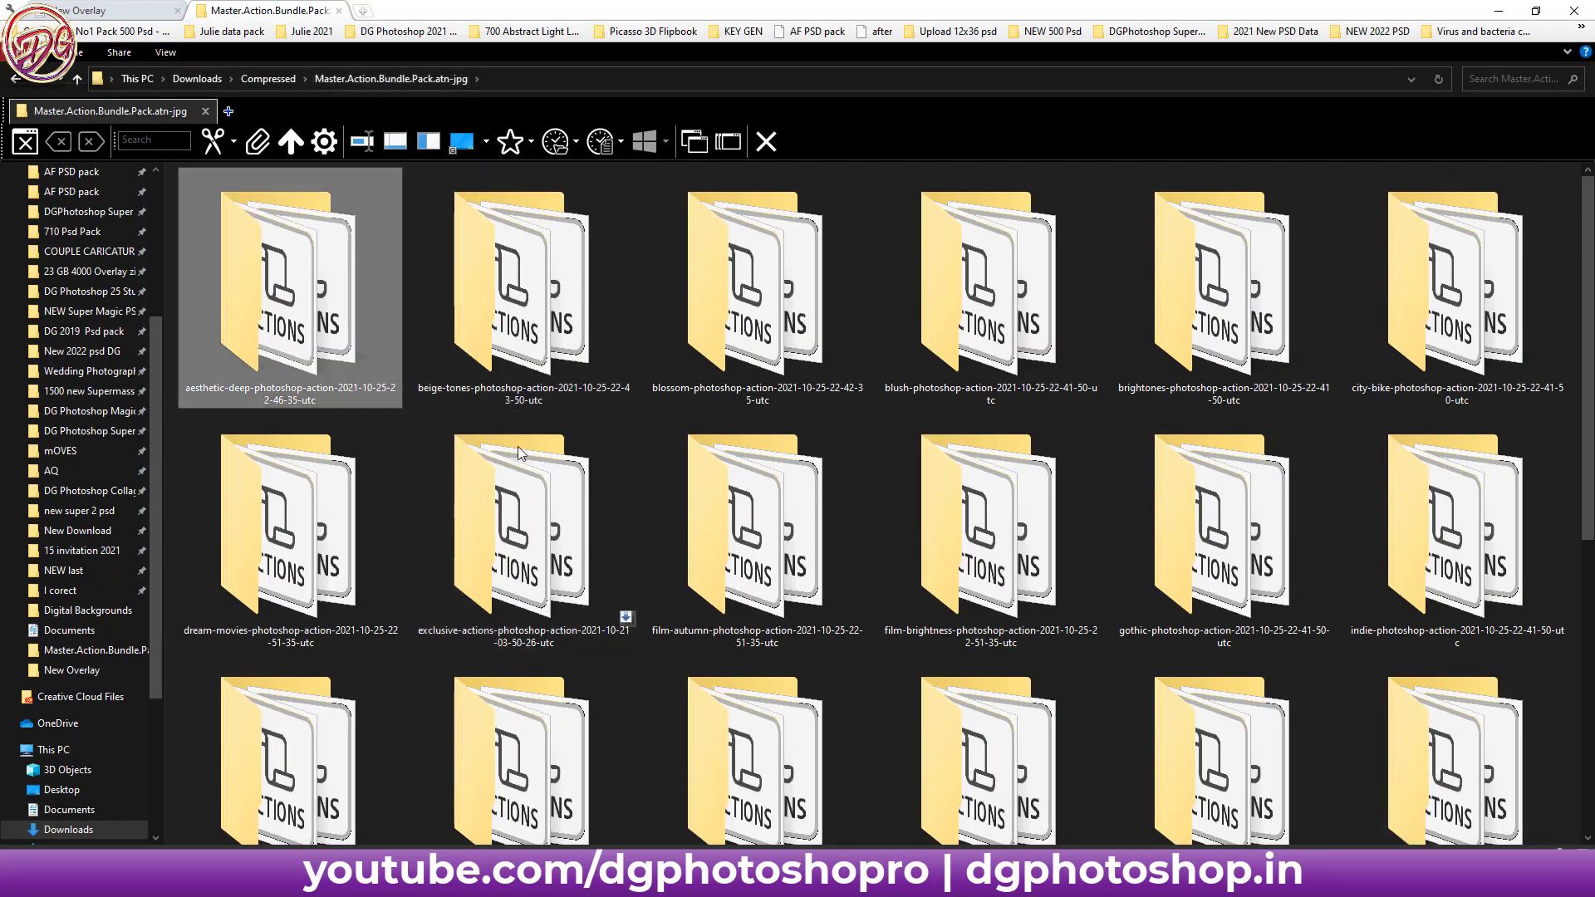
- Select items in the action bundle folder, narrowing down to the volier preset folder
scroll(641, 556, down, 5)
key(ctrl+a)
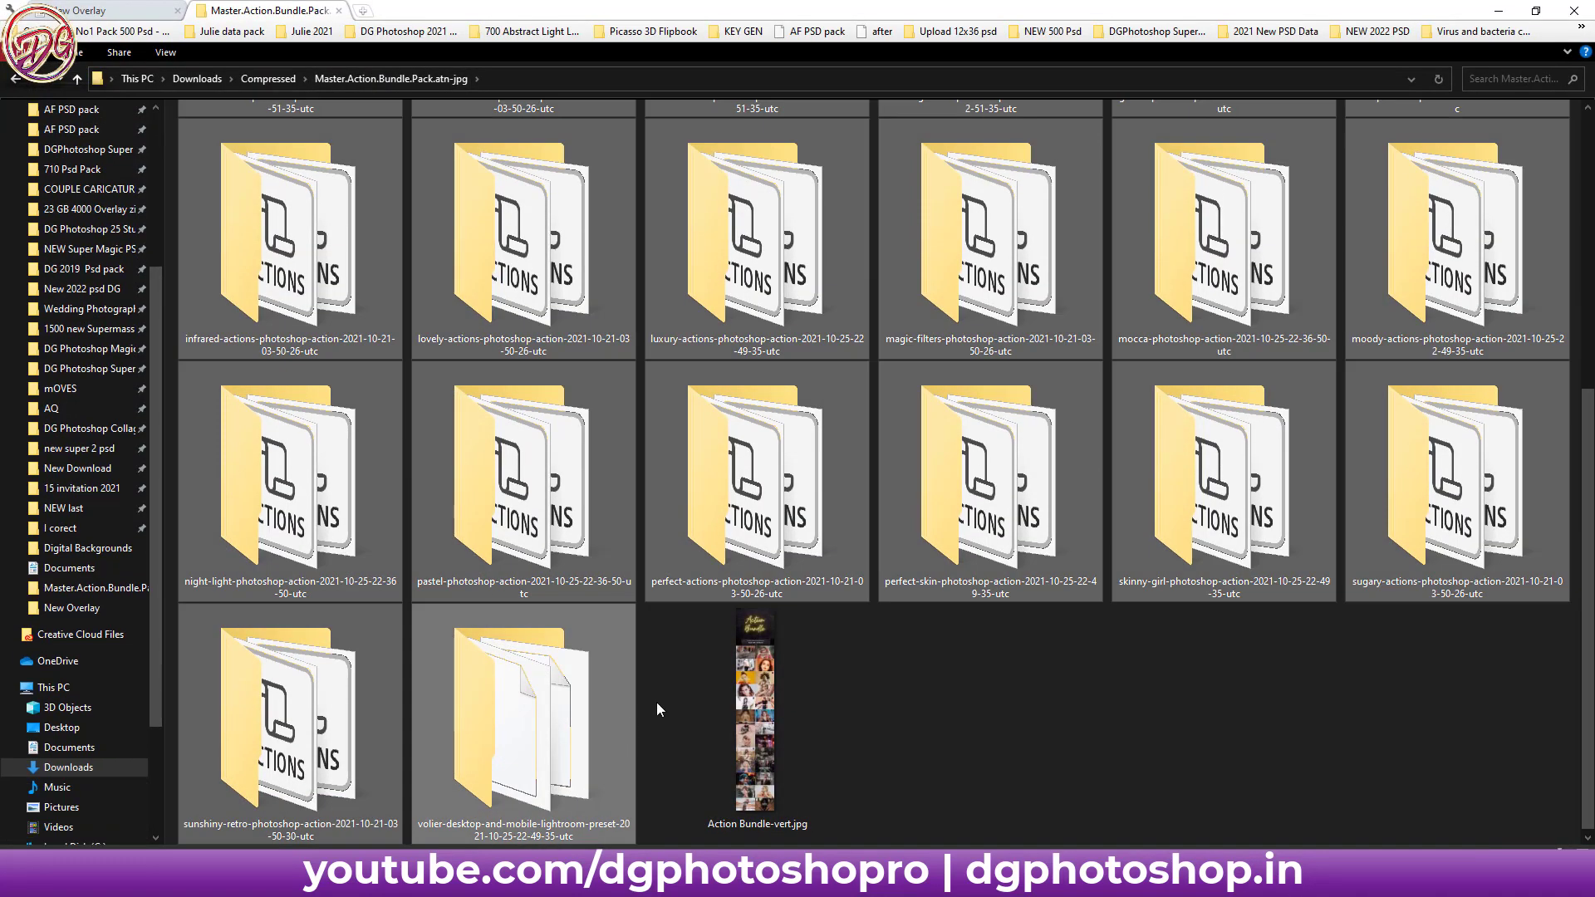
ctrl+click(657, 701)
click(587, 700)
mouse_move(523, 720)
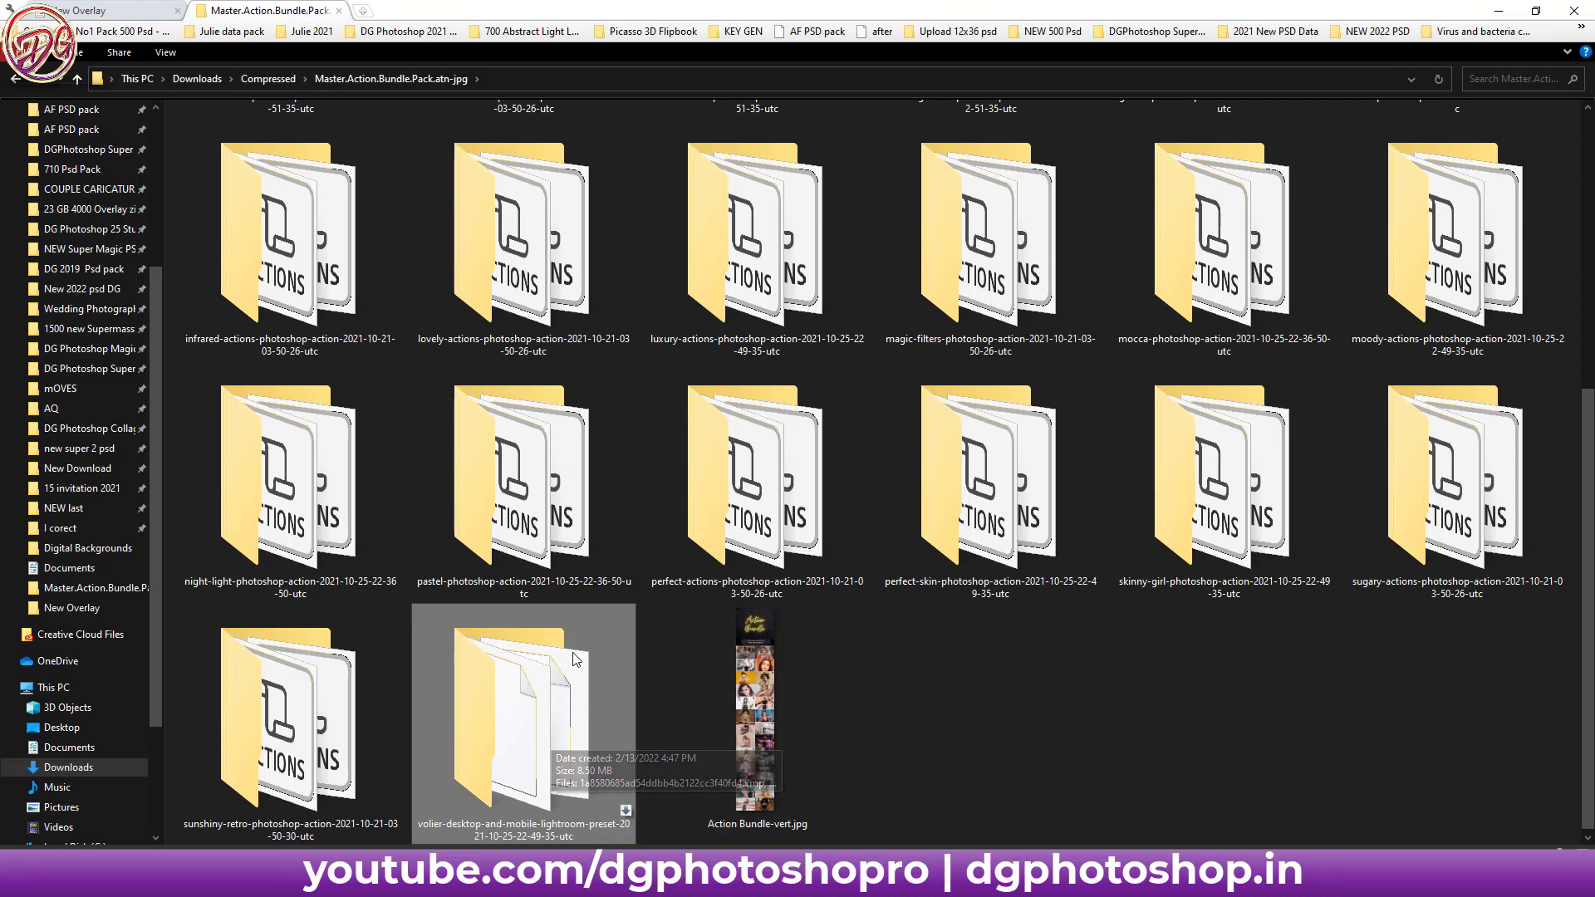
scroll(983, 734, up, 3)
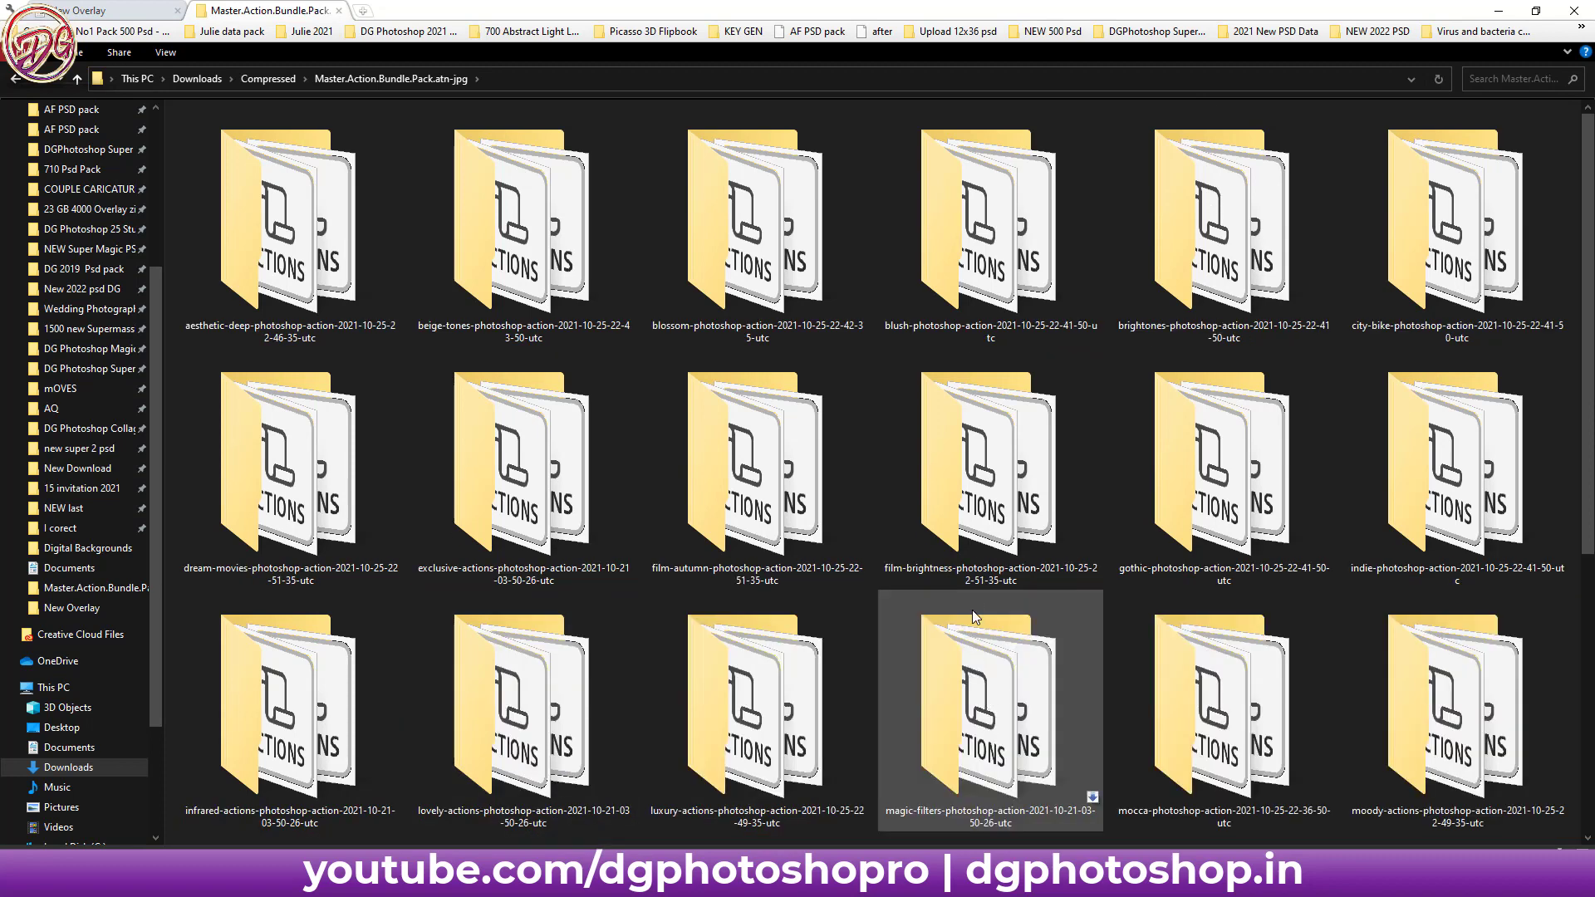
scroll(731, 377, down, 3)
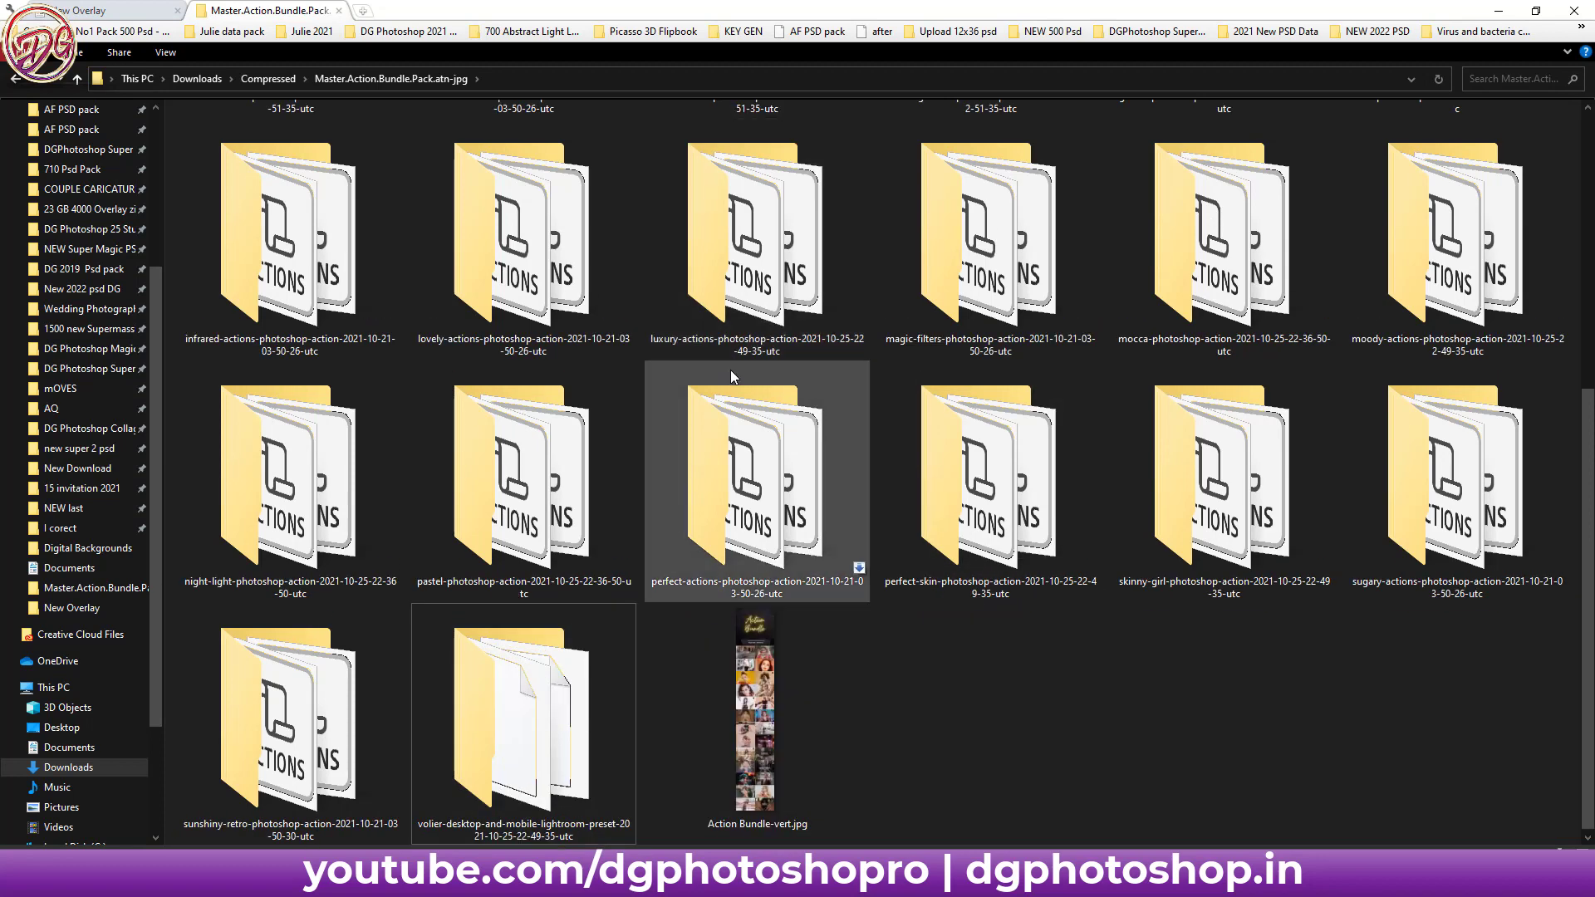
- Open all ten .atn files from the perfect-actions folder into Photoshop
click(776, 491)
double_click(779, 487)
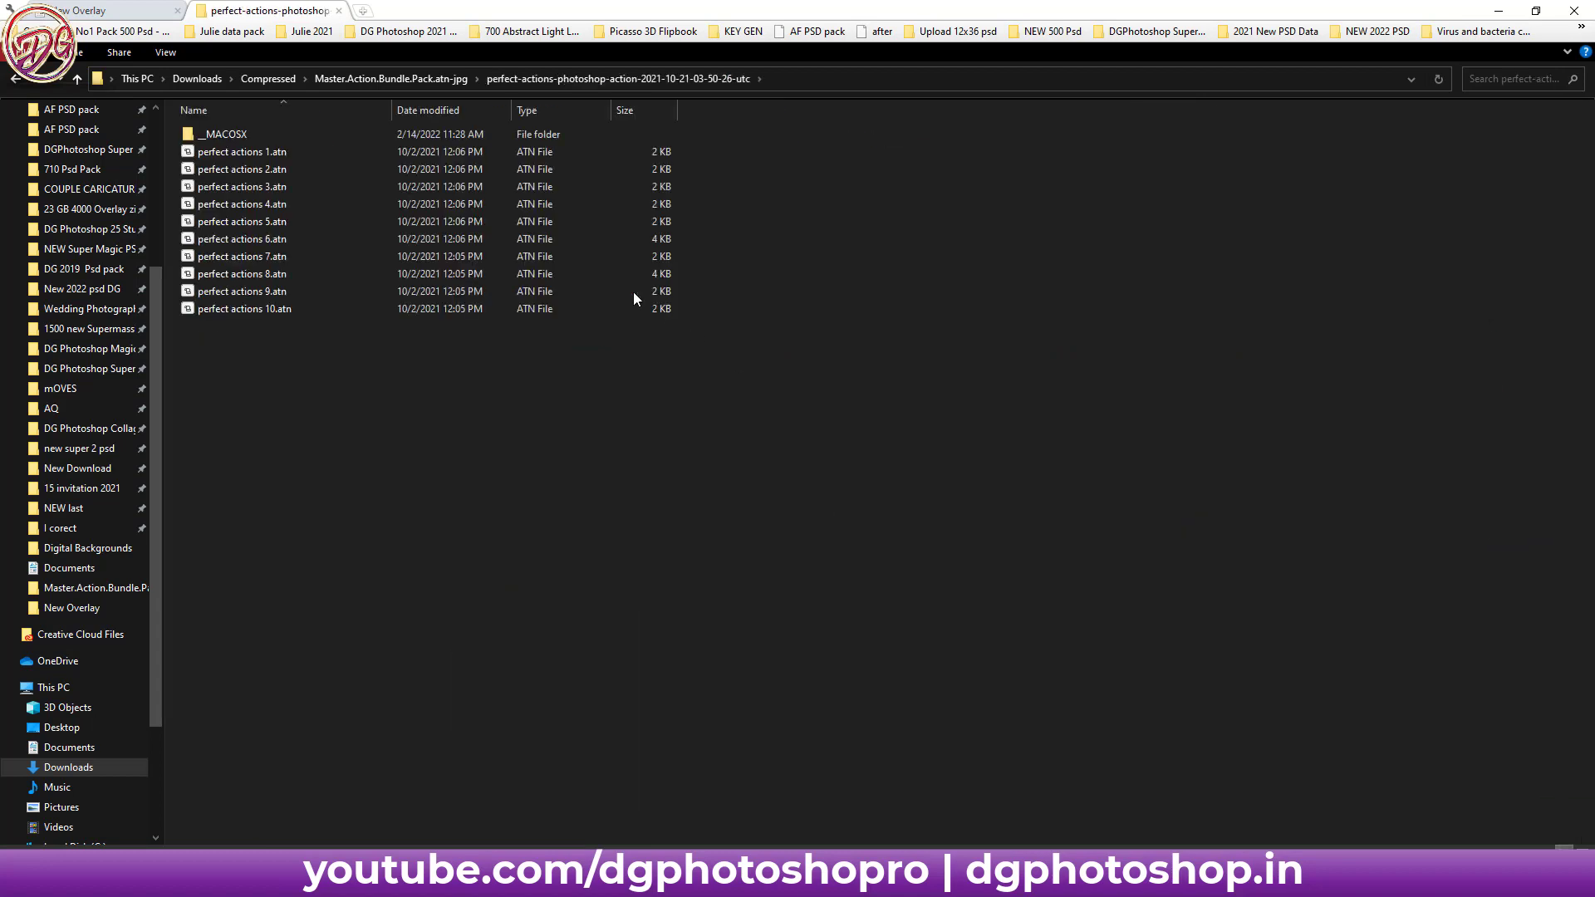
drag(280, 392, 252, 153)
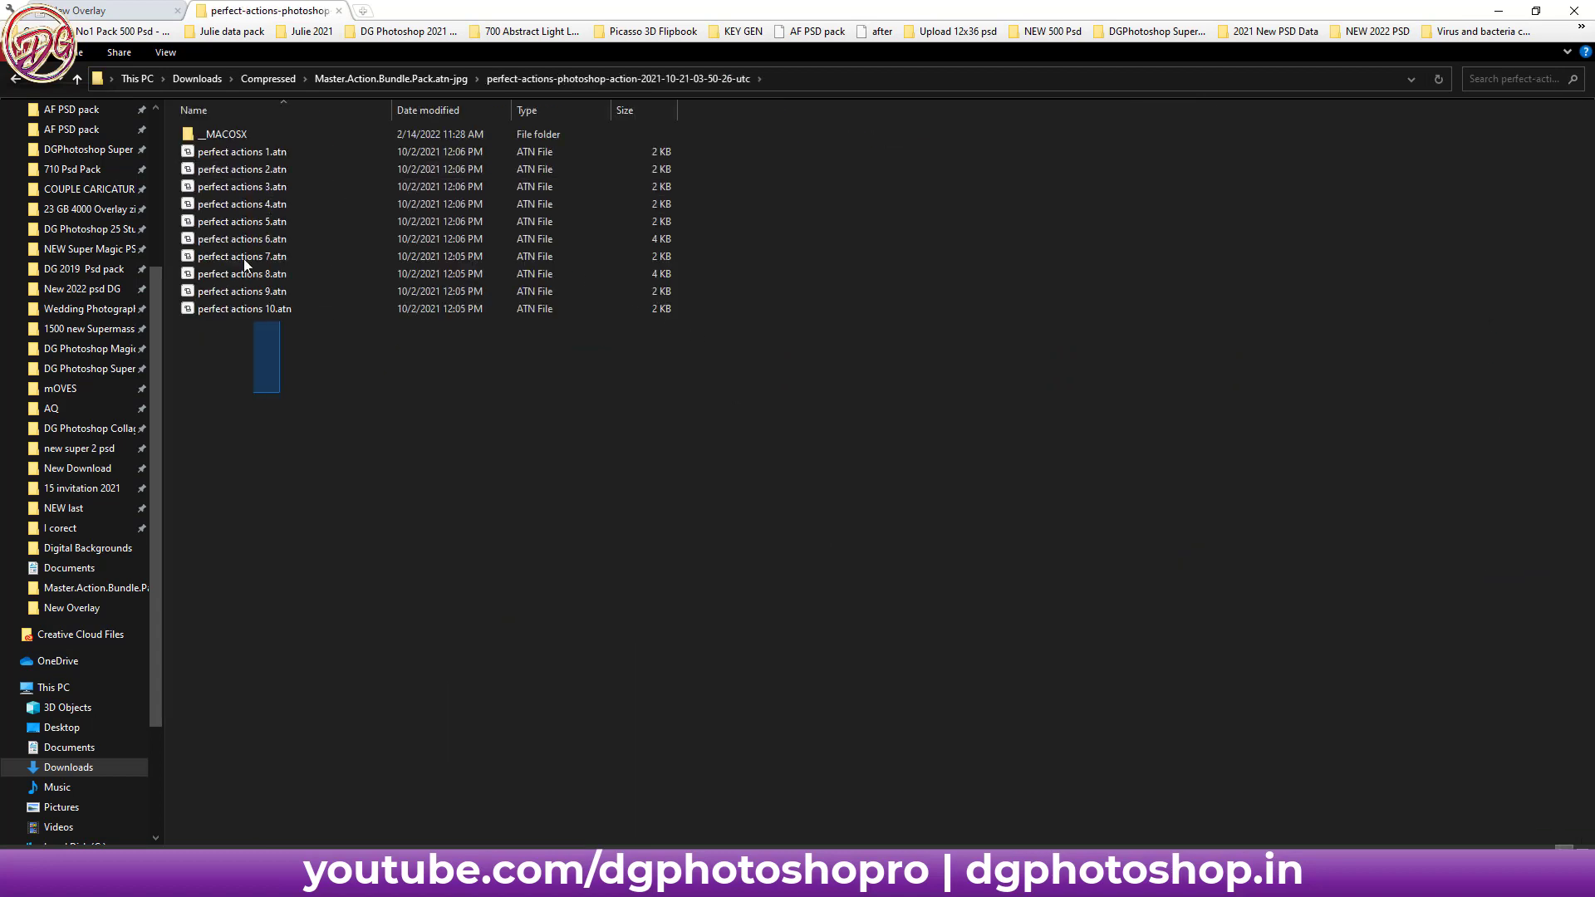
right_click(252, 149)
click(296, 157)
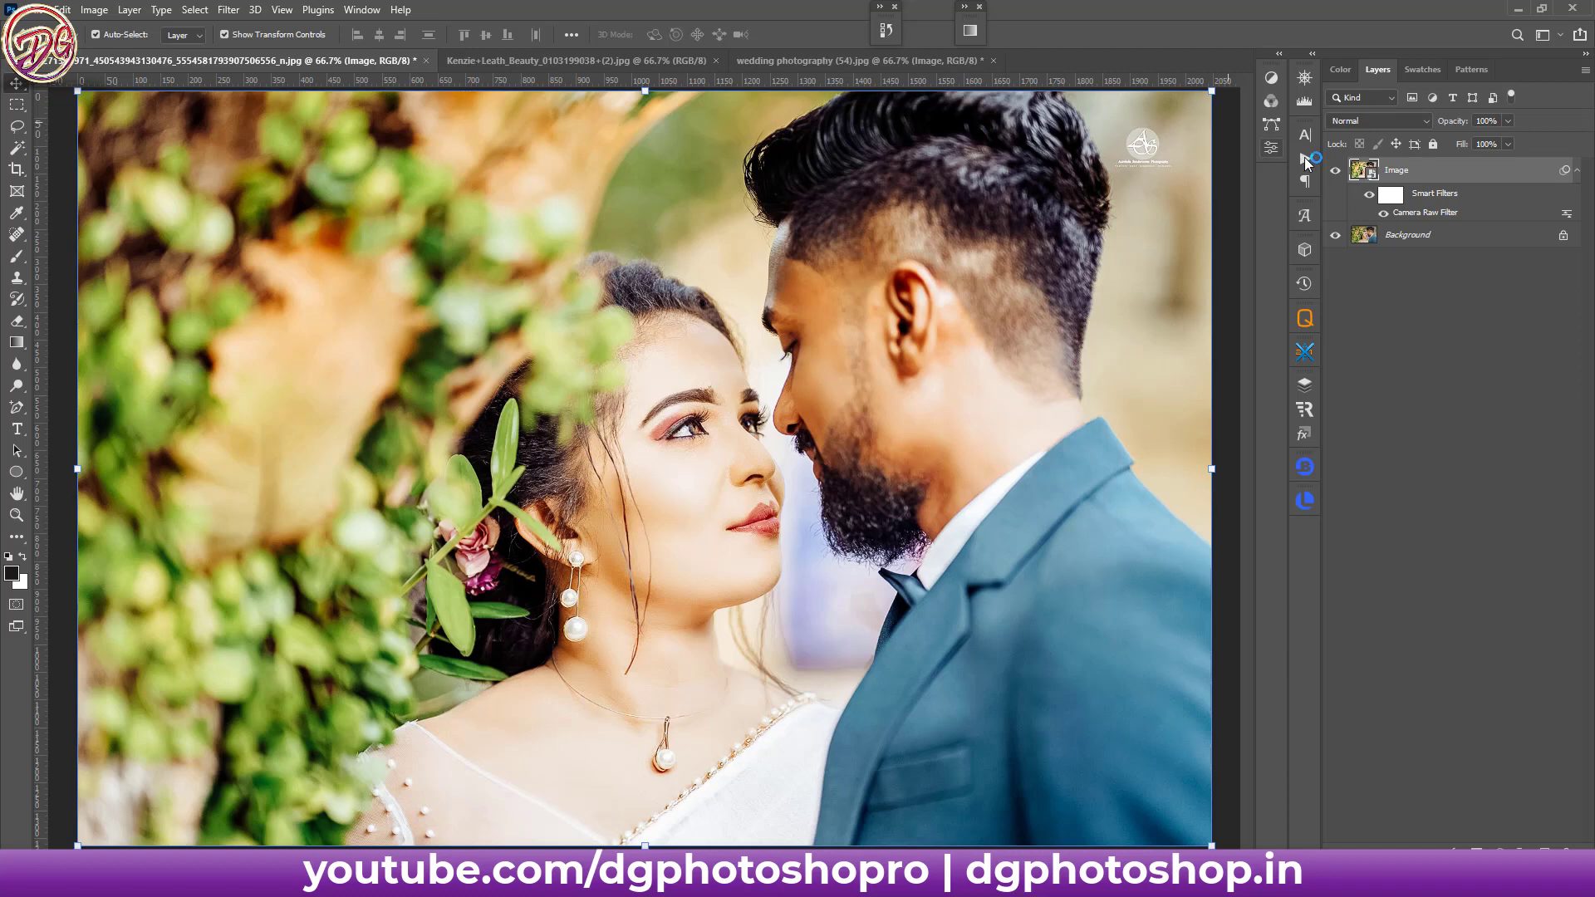
- Show the loaded actions, remove the previous graded layer and run perfect actions 8
click(1304, 158)
scroll(1196, 294, down, 3)
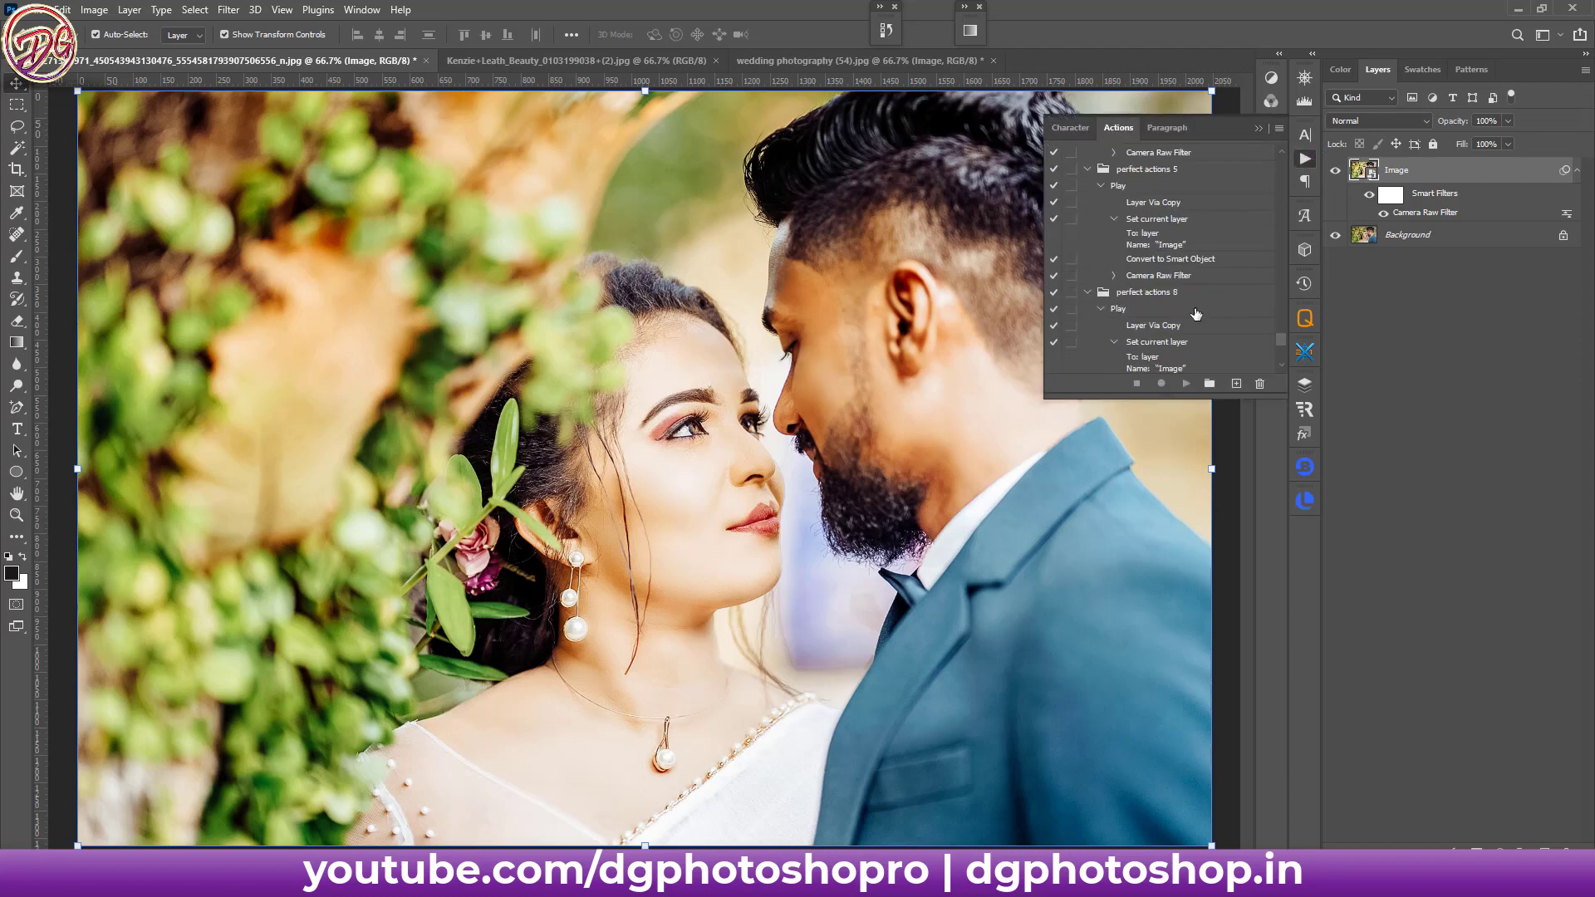
scroll(1196, 294, down, 3)
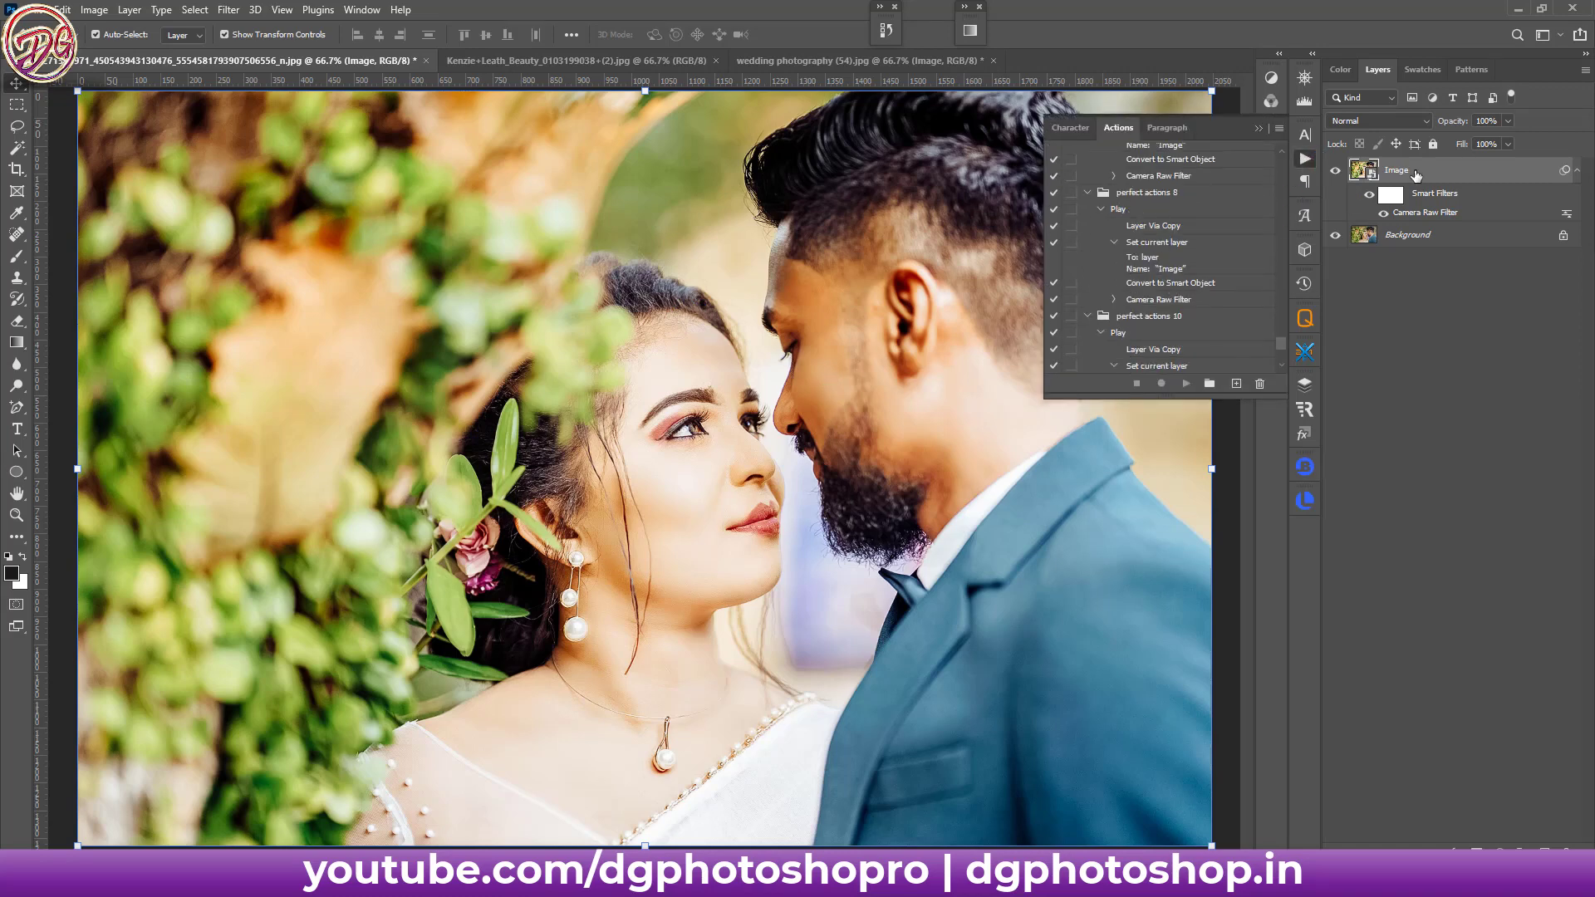
key(Delete)
click(1167, 211)
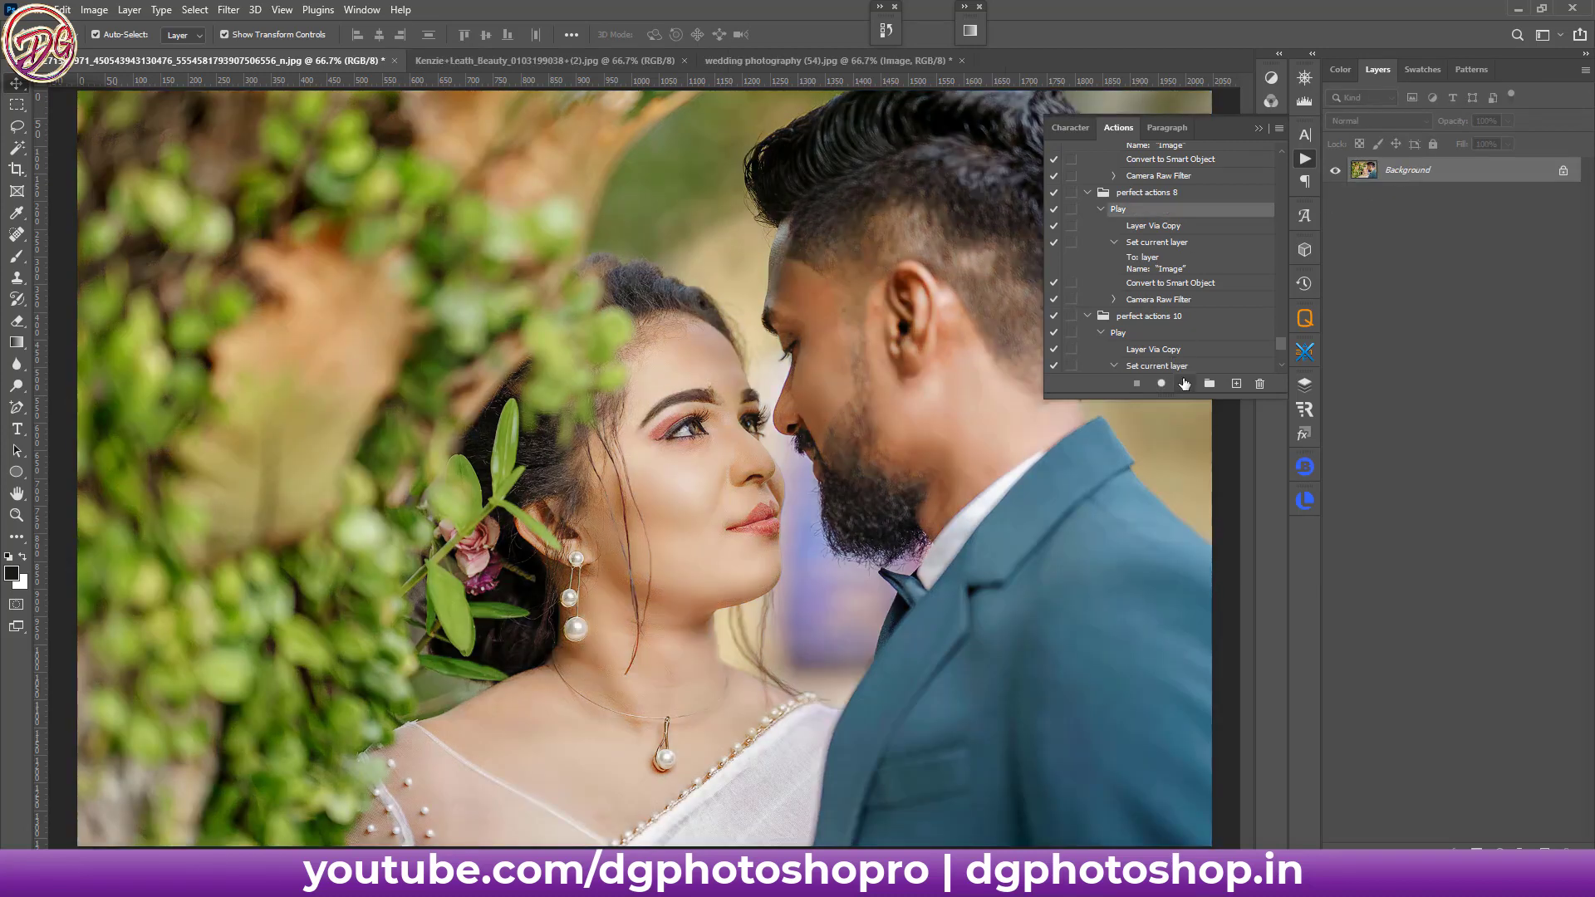
click(1185, 383)
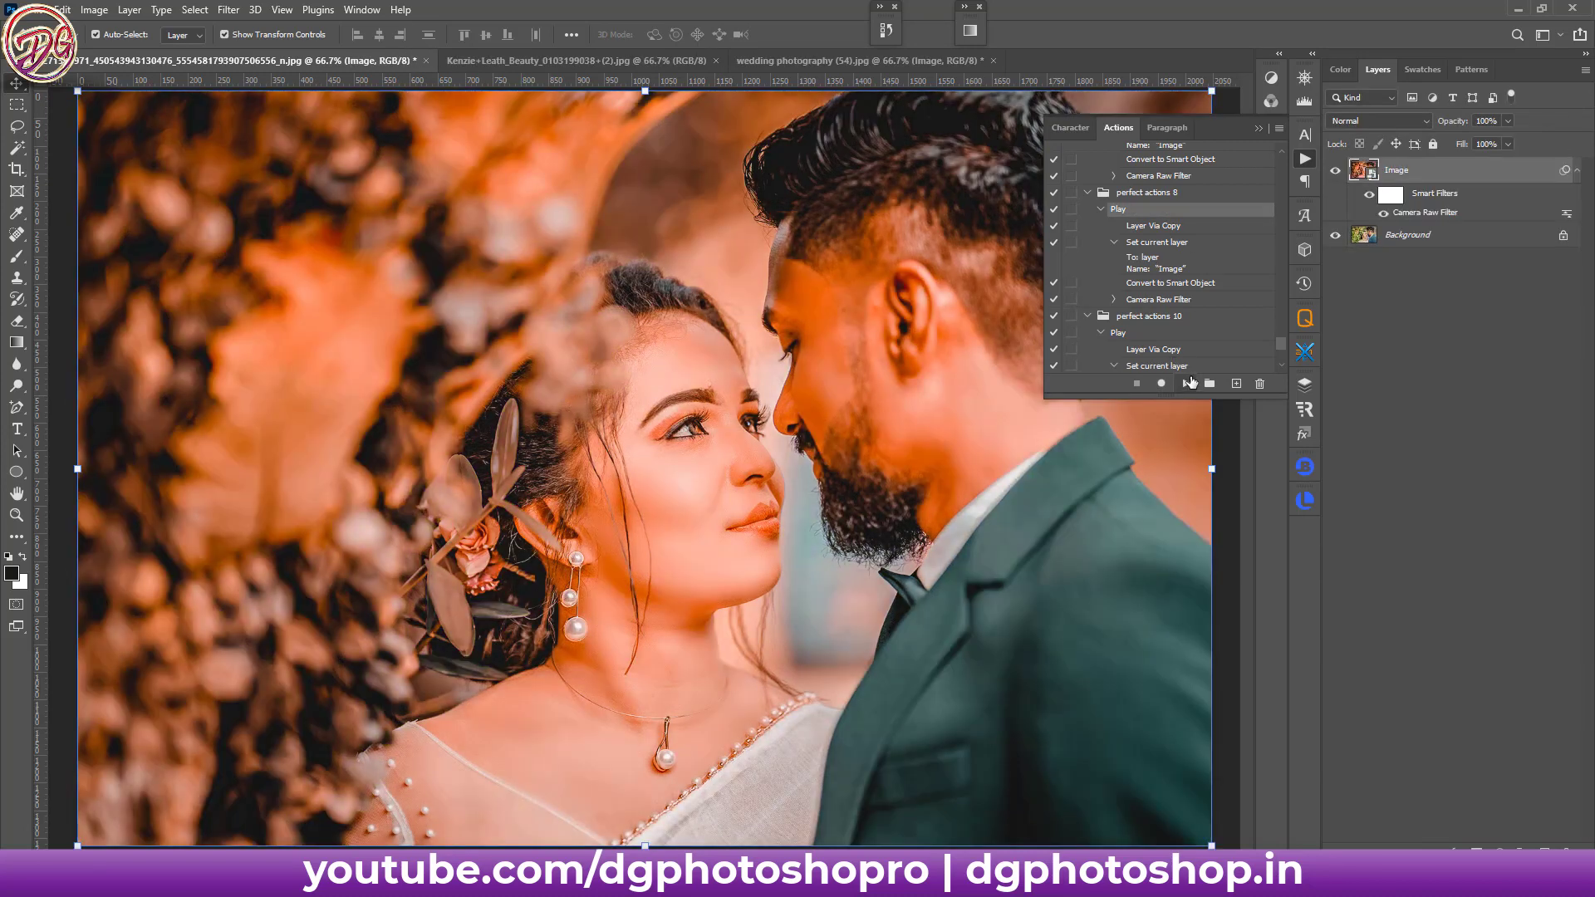
- Replace the orange grade with perfect actions 10, then with perfect actions 9
key(Delete)
click(1144, 333)
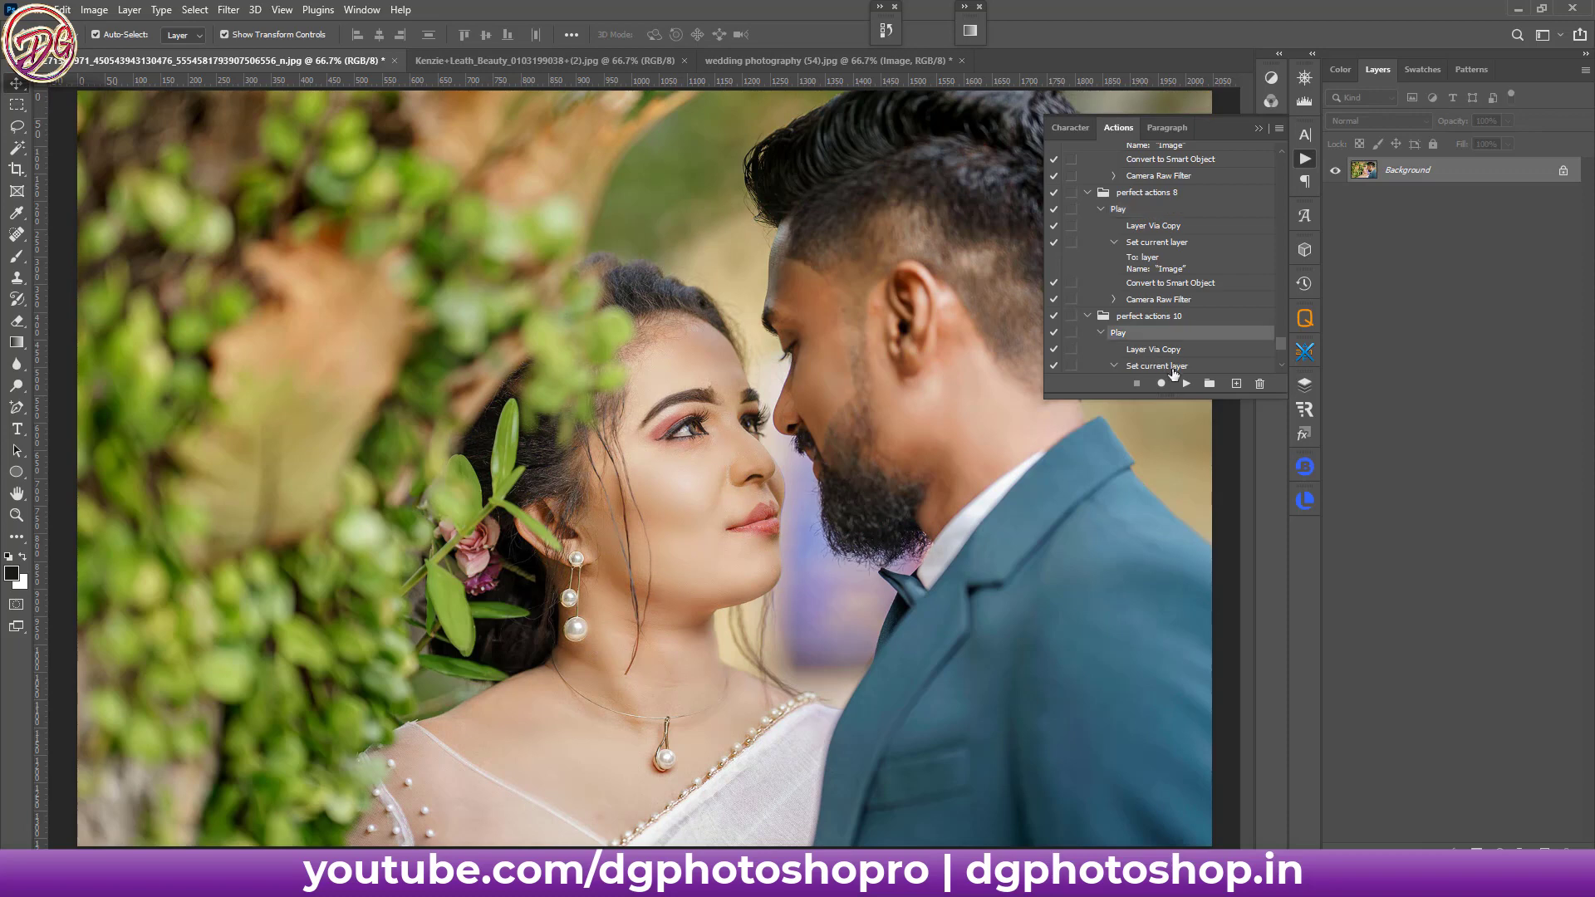
click(1186, 383)
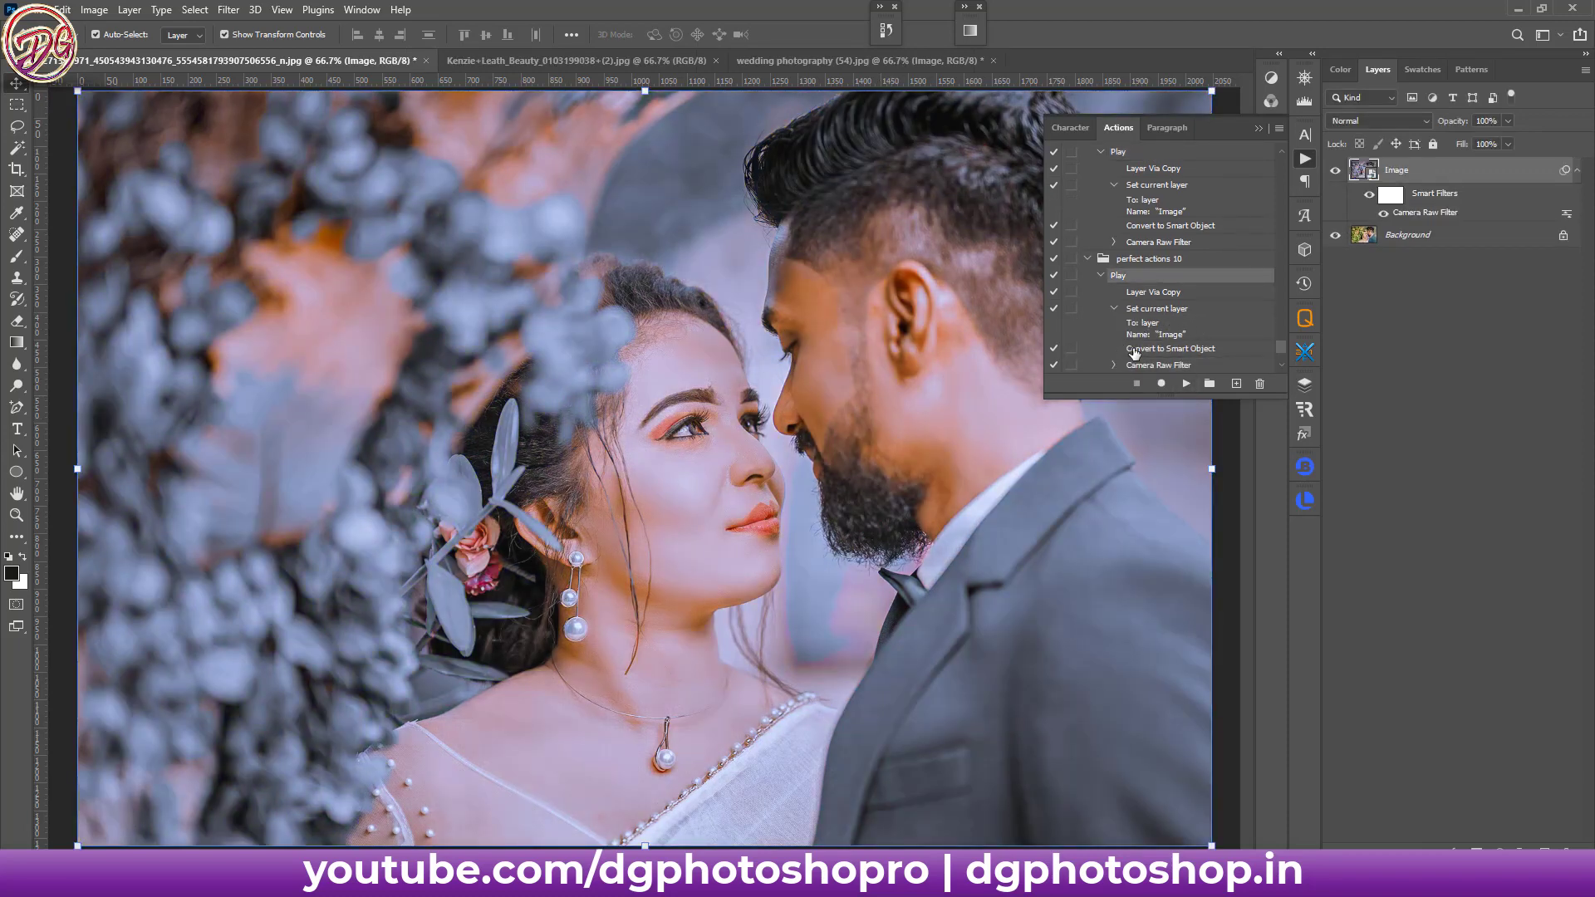
key(Delete)
scroll(1155, 309, down, 3)
click(1117, 275)
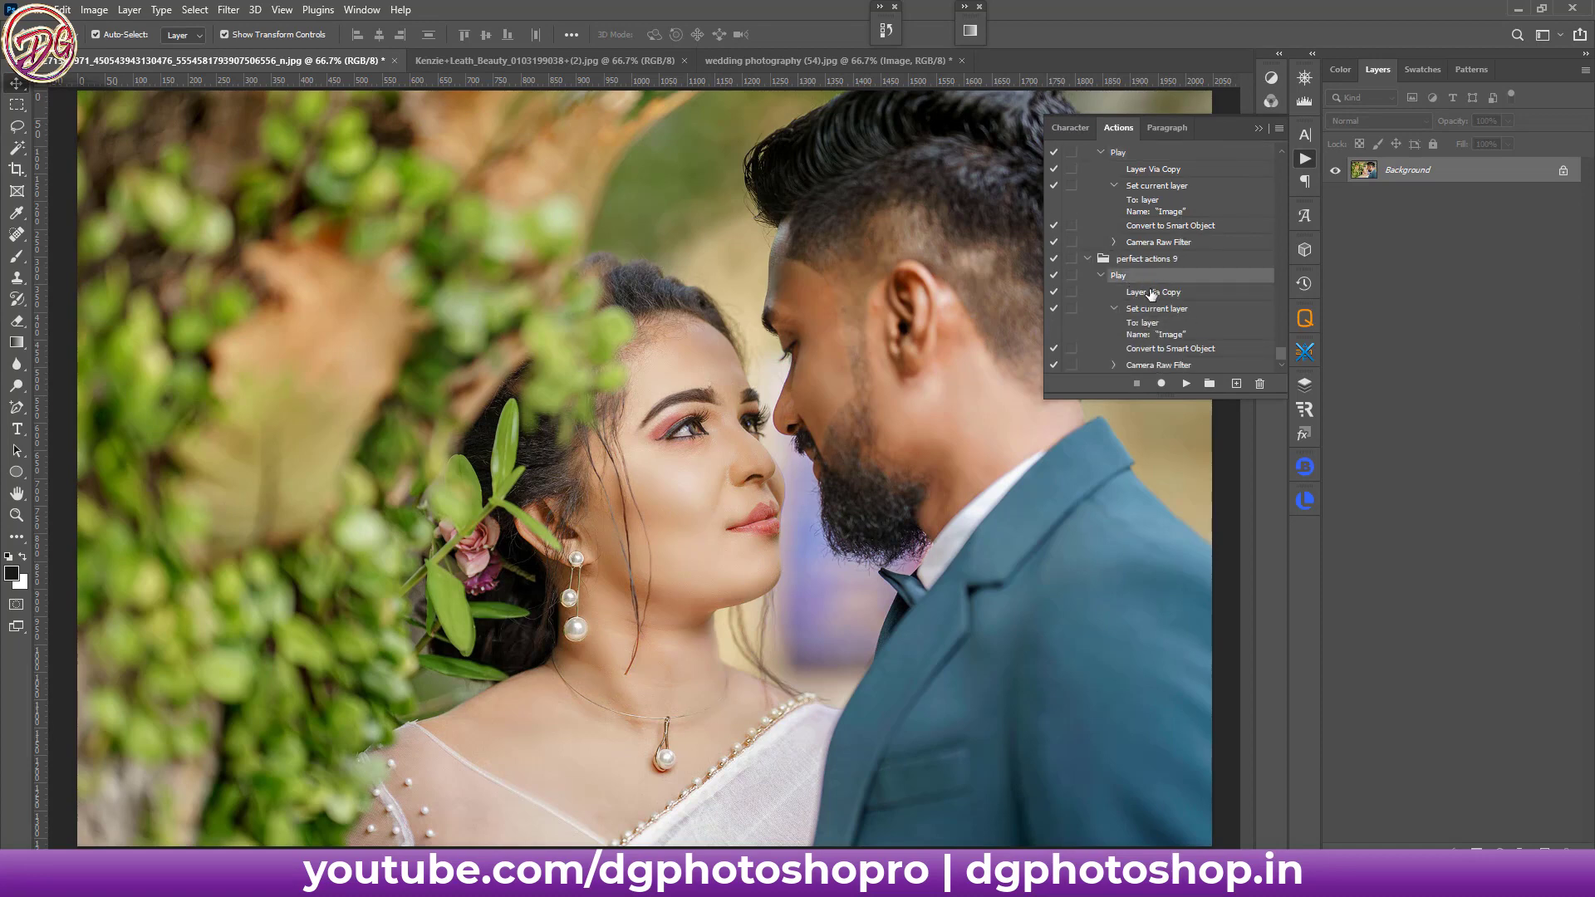
click(1186, 383)
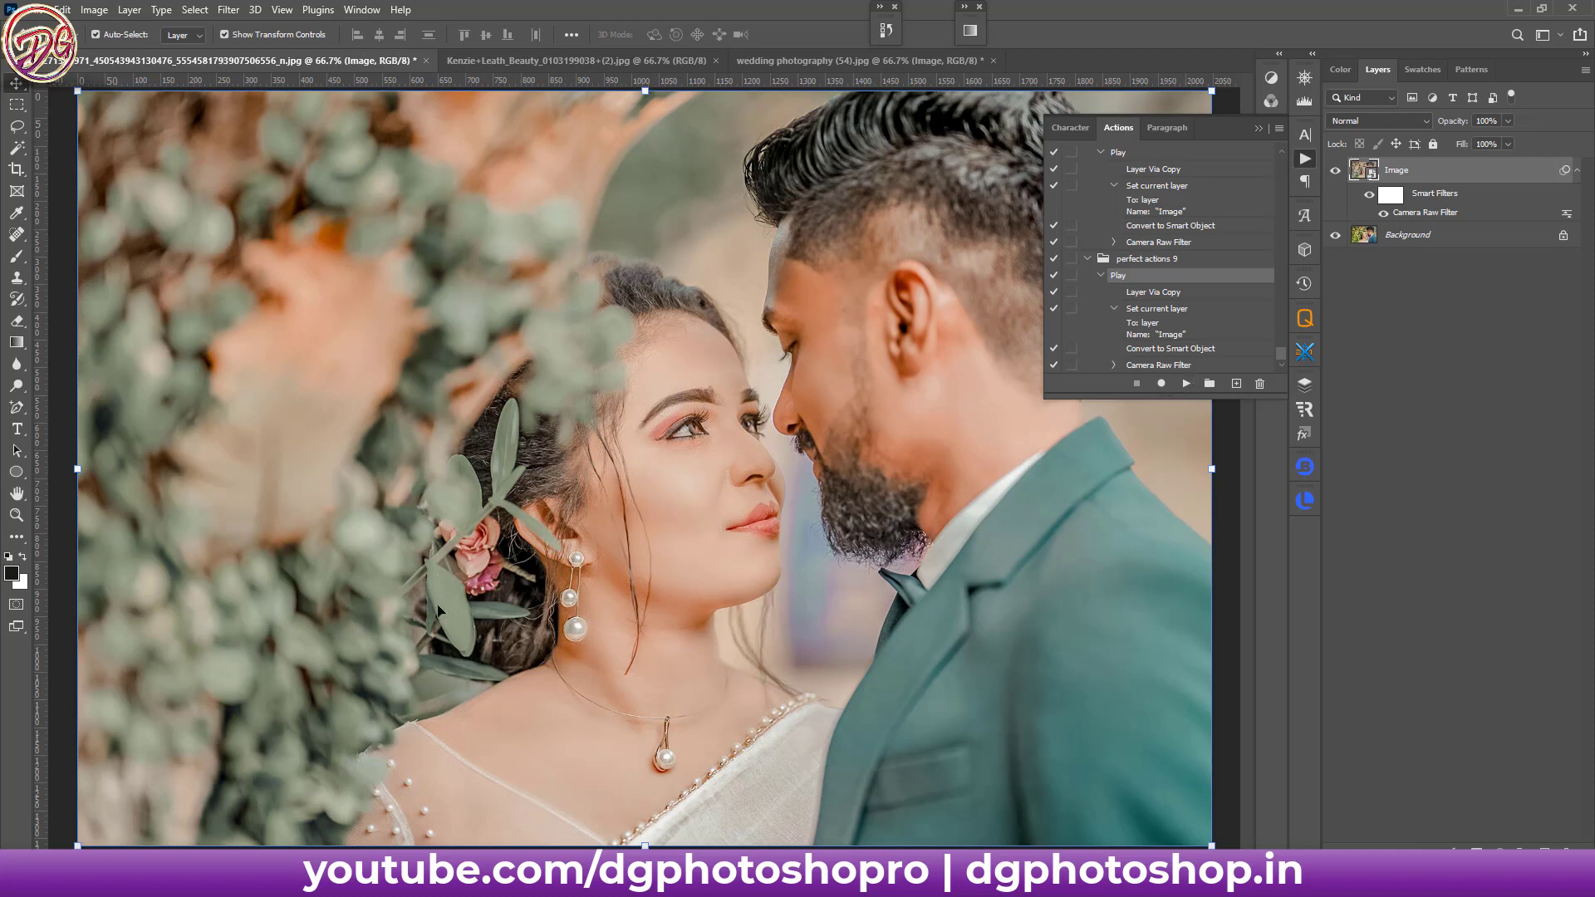
- Undo the perfect actions 9 grade and run perfect actions 5 on the photo
key(ctrl+z)
key(ctrl+z)
key(ctrl+z)
scroll(1196, 328, up, 3)
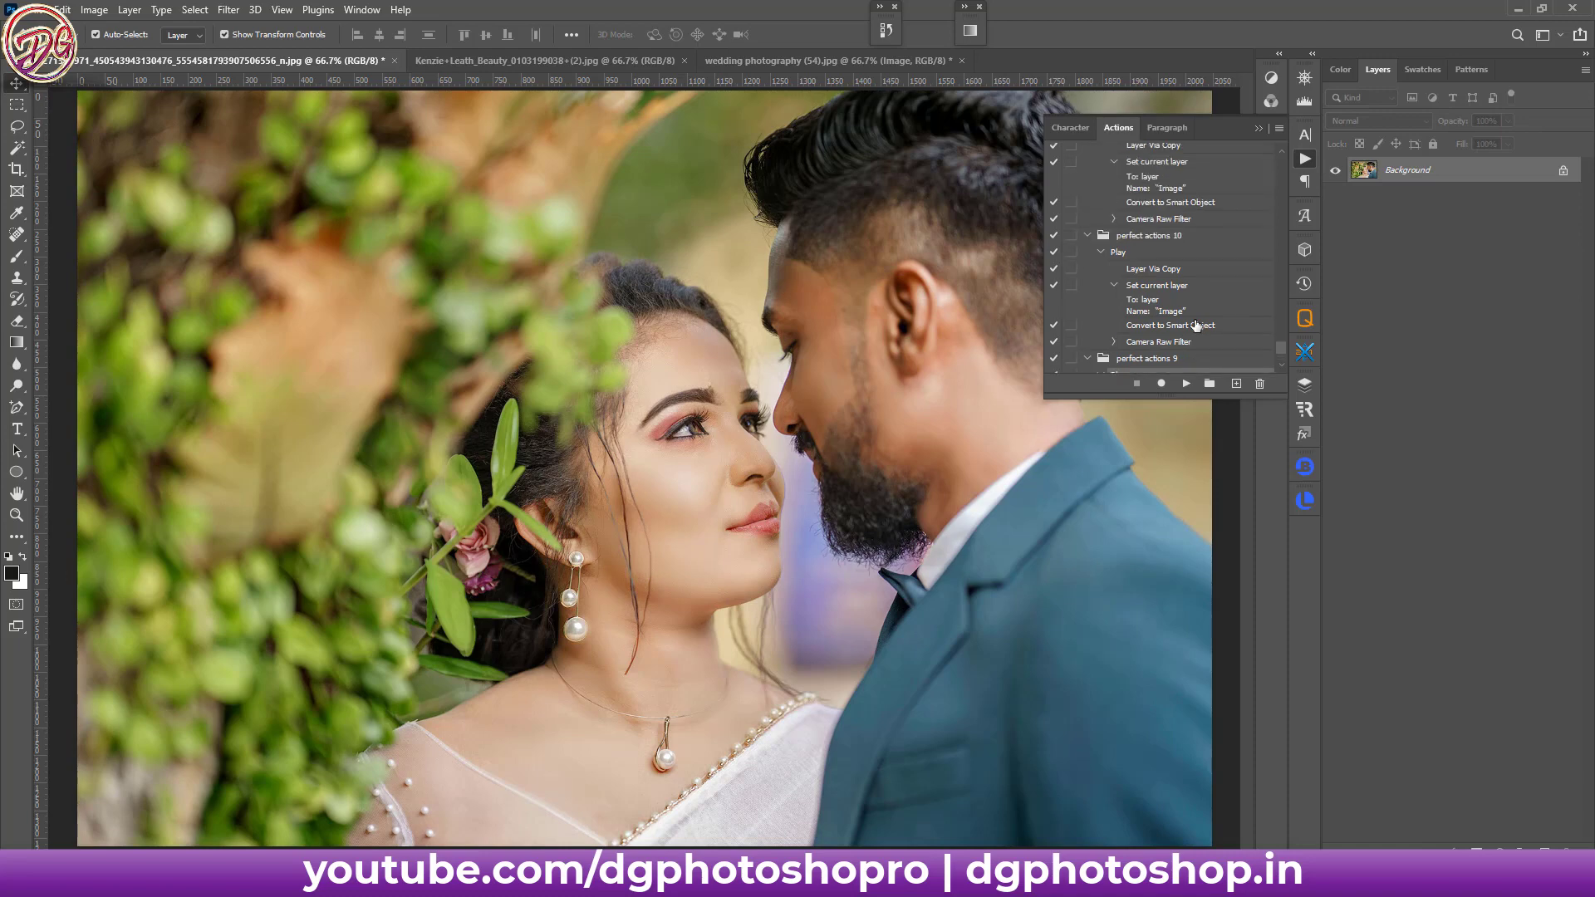
scroll(1171, 290, up, 3)
scroll(1146, 249, up, 3)
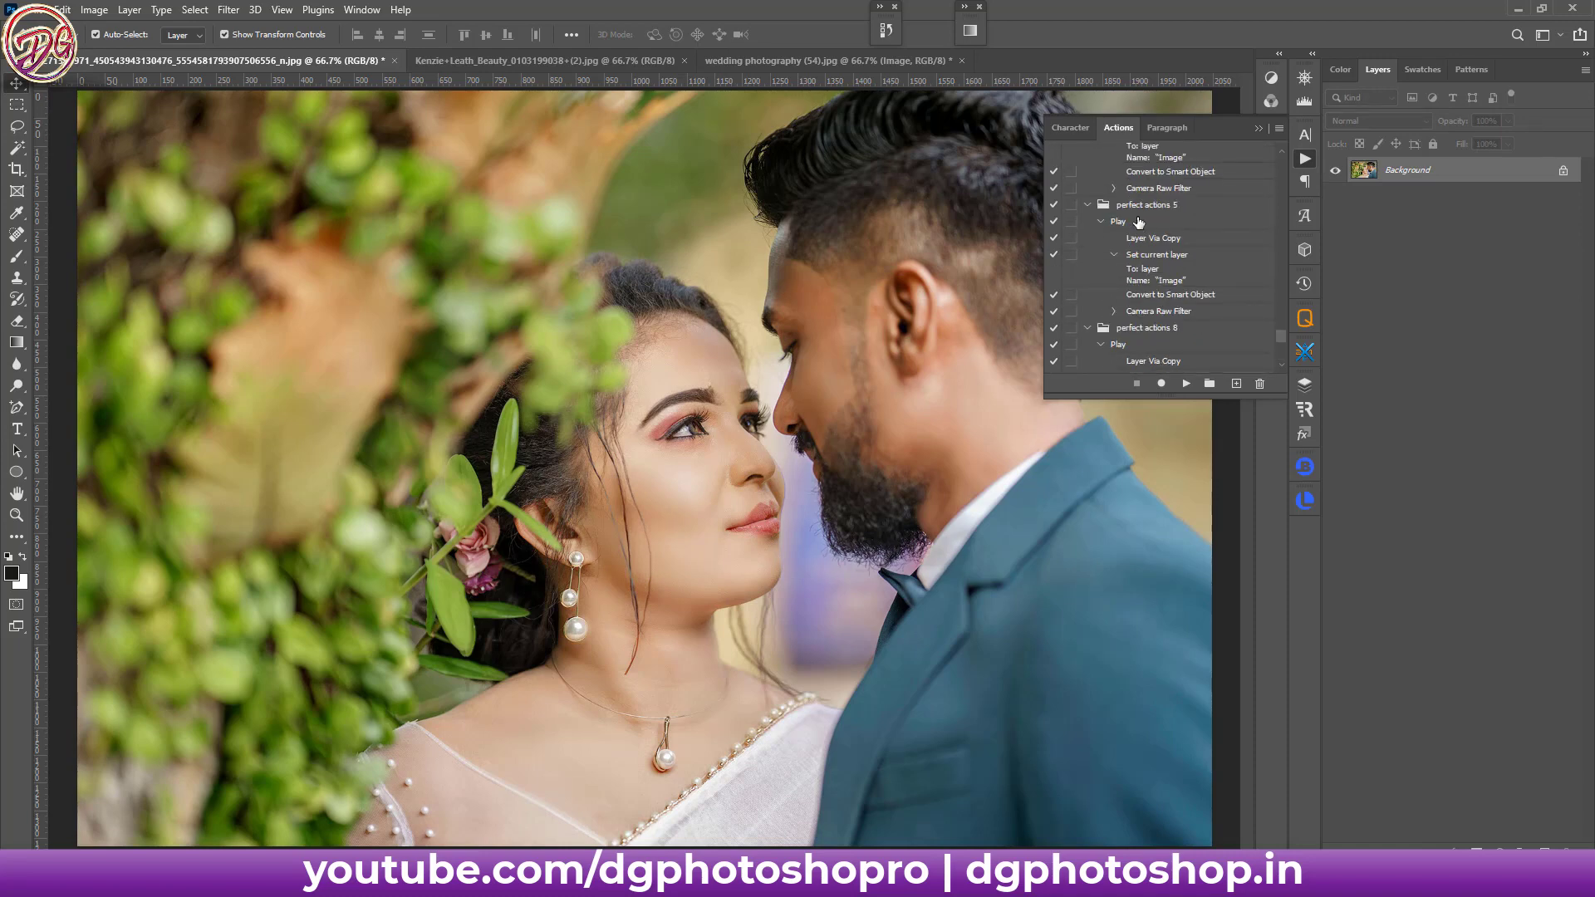
click(1134, 221)
click(1187, 384)
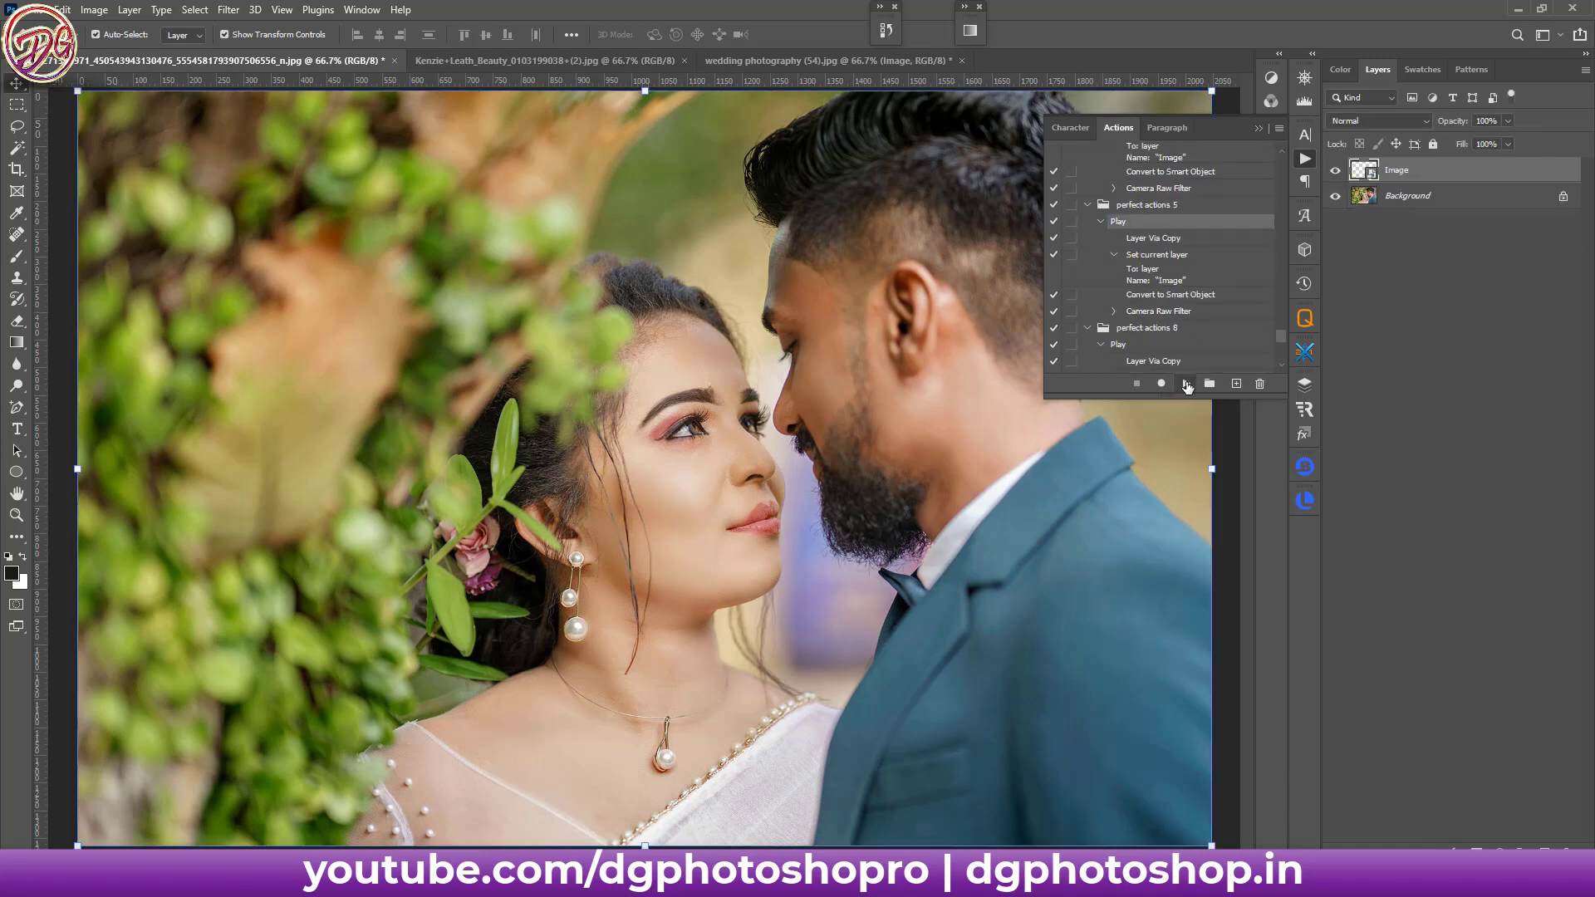
- Swap the perfect actions 5 result for perfect actions 7, then perfect actions 3
key(Delete)
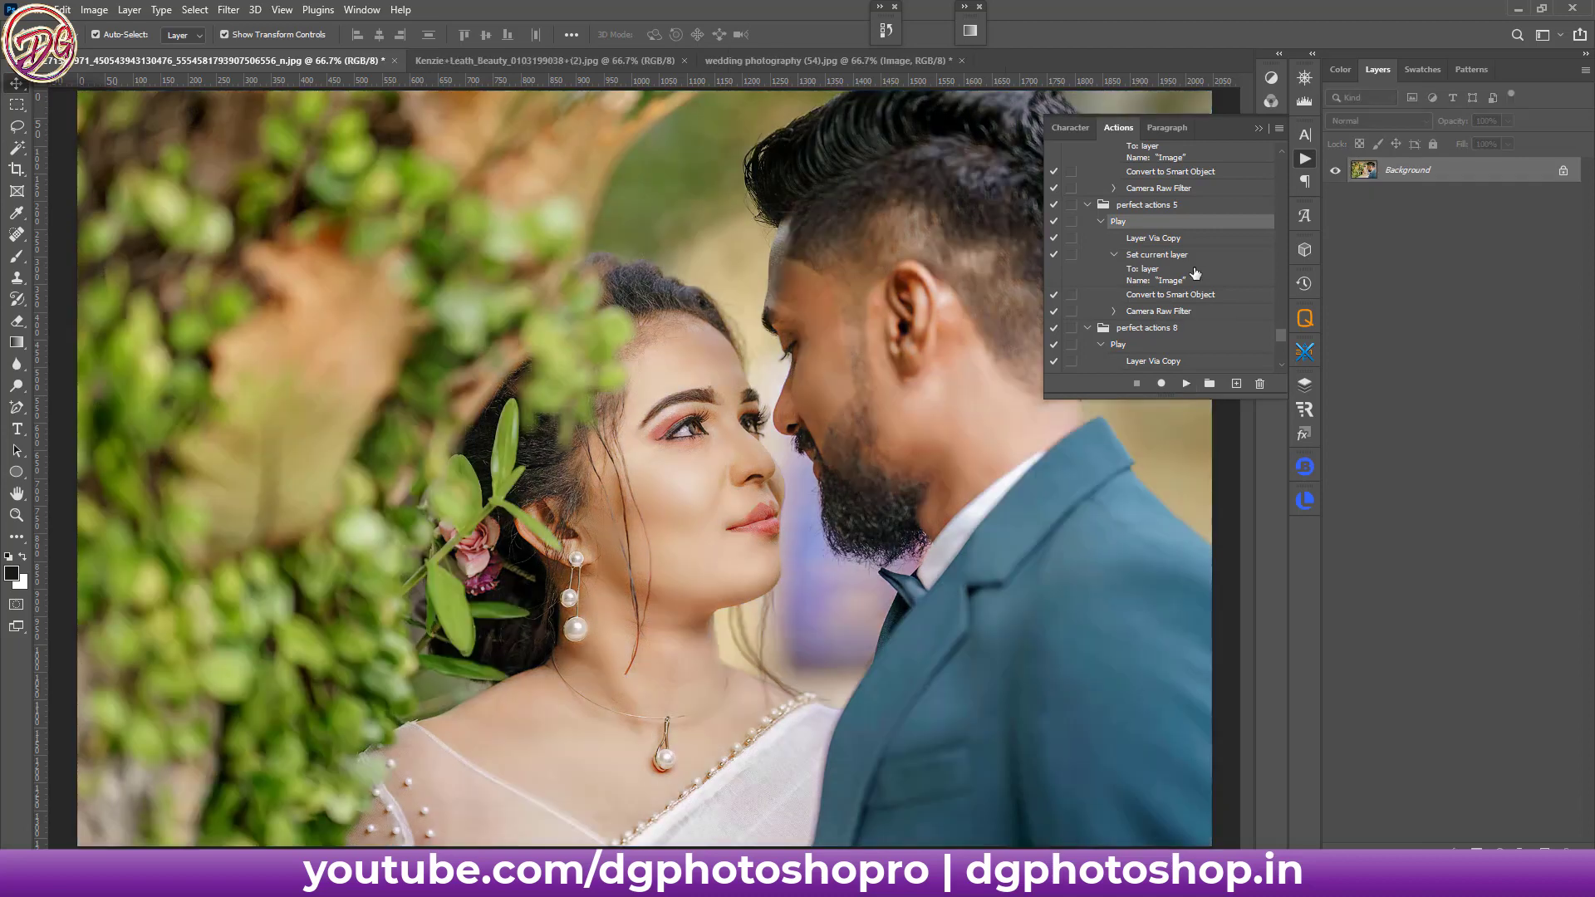
scroll(1121, 265, up, 3)
click(1120, 216)
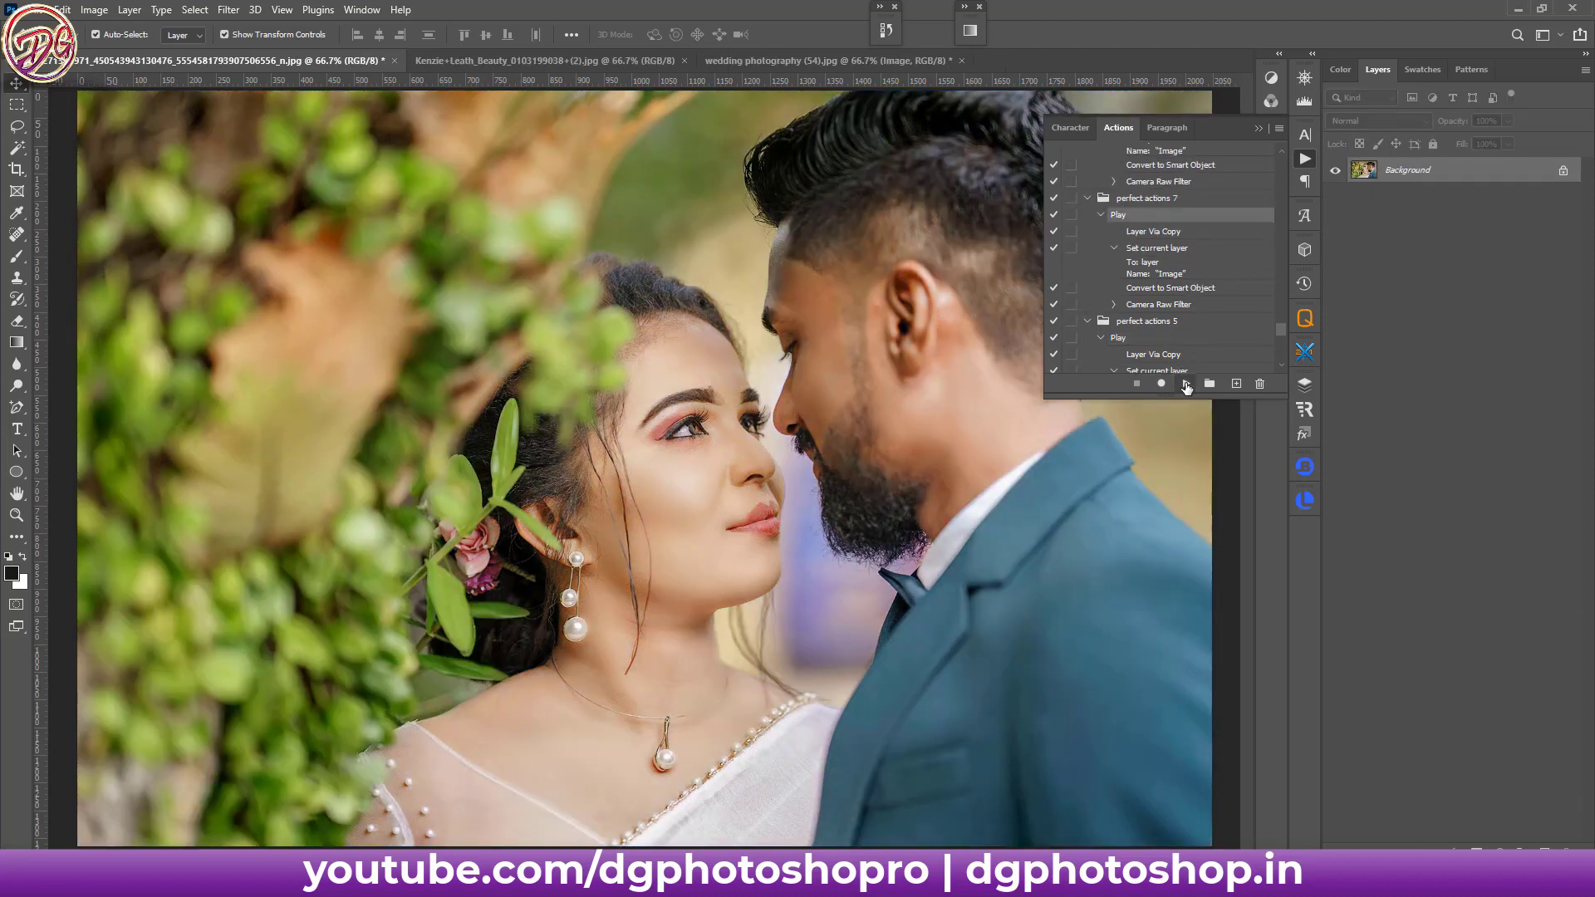
click(1186, 384)
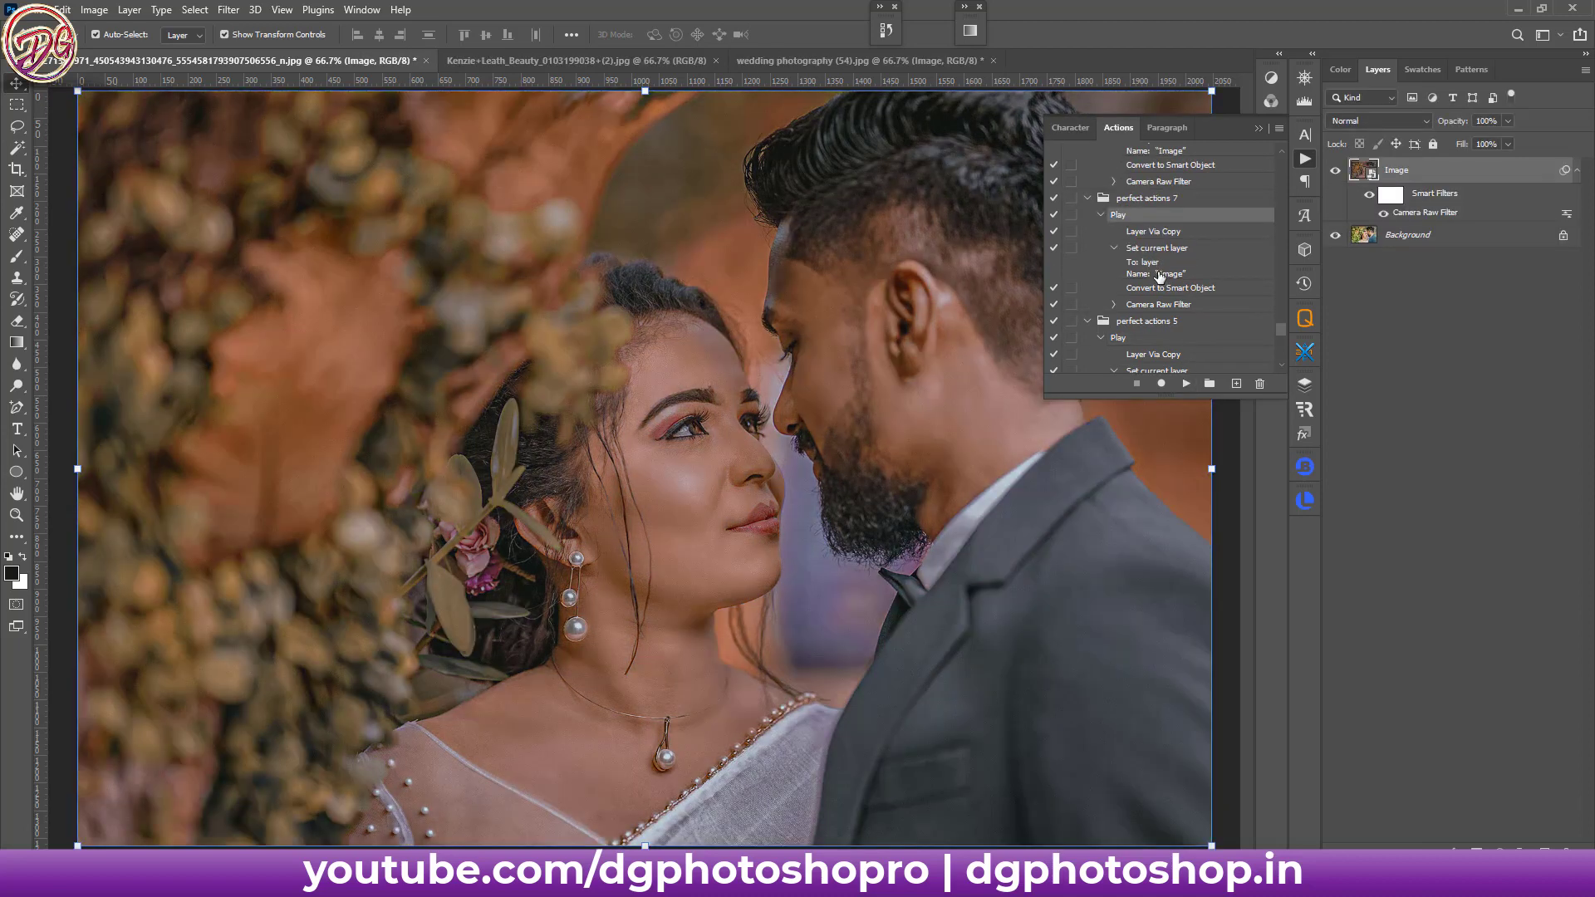
key(Delete)
scroll(1162, 274, up, 1)
scroll(1169, 277, up, 3)
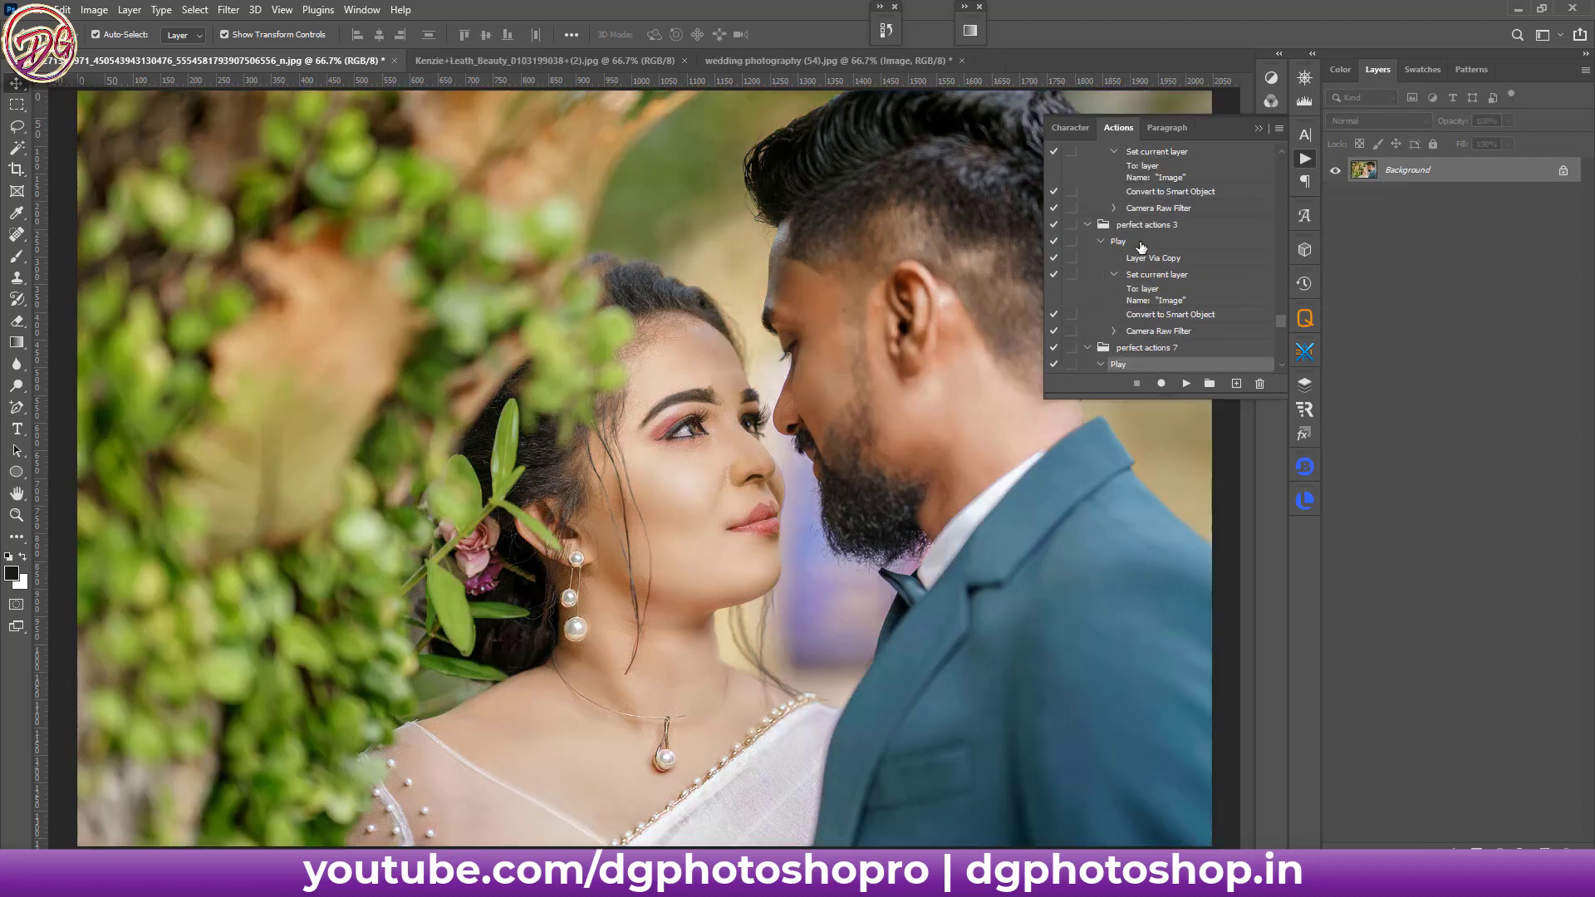
click(1121, 240)
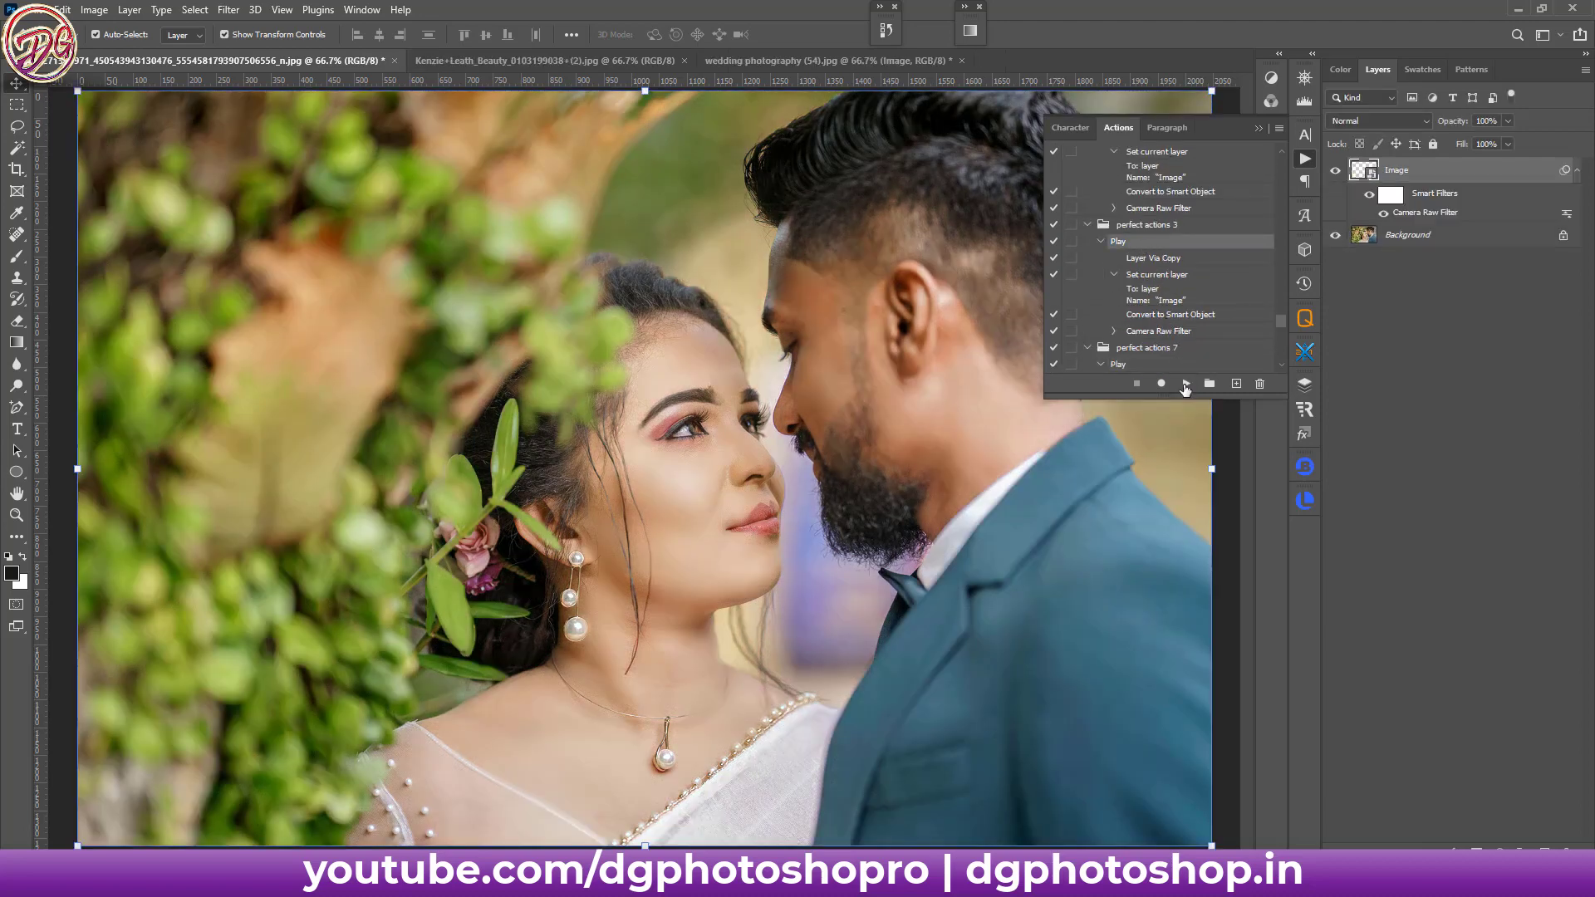
- Swap the perfect actions 3 result for perfect actions 6, then perfect actions 4
key(Delete)
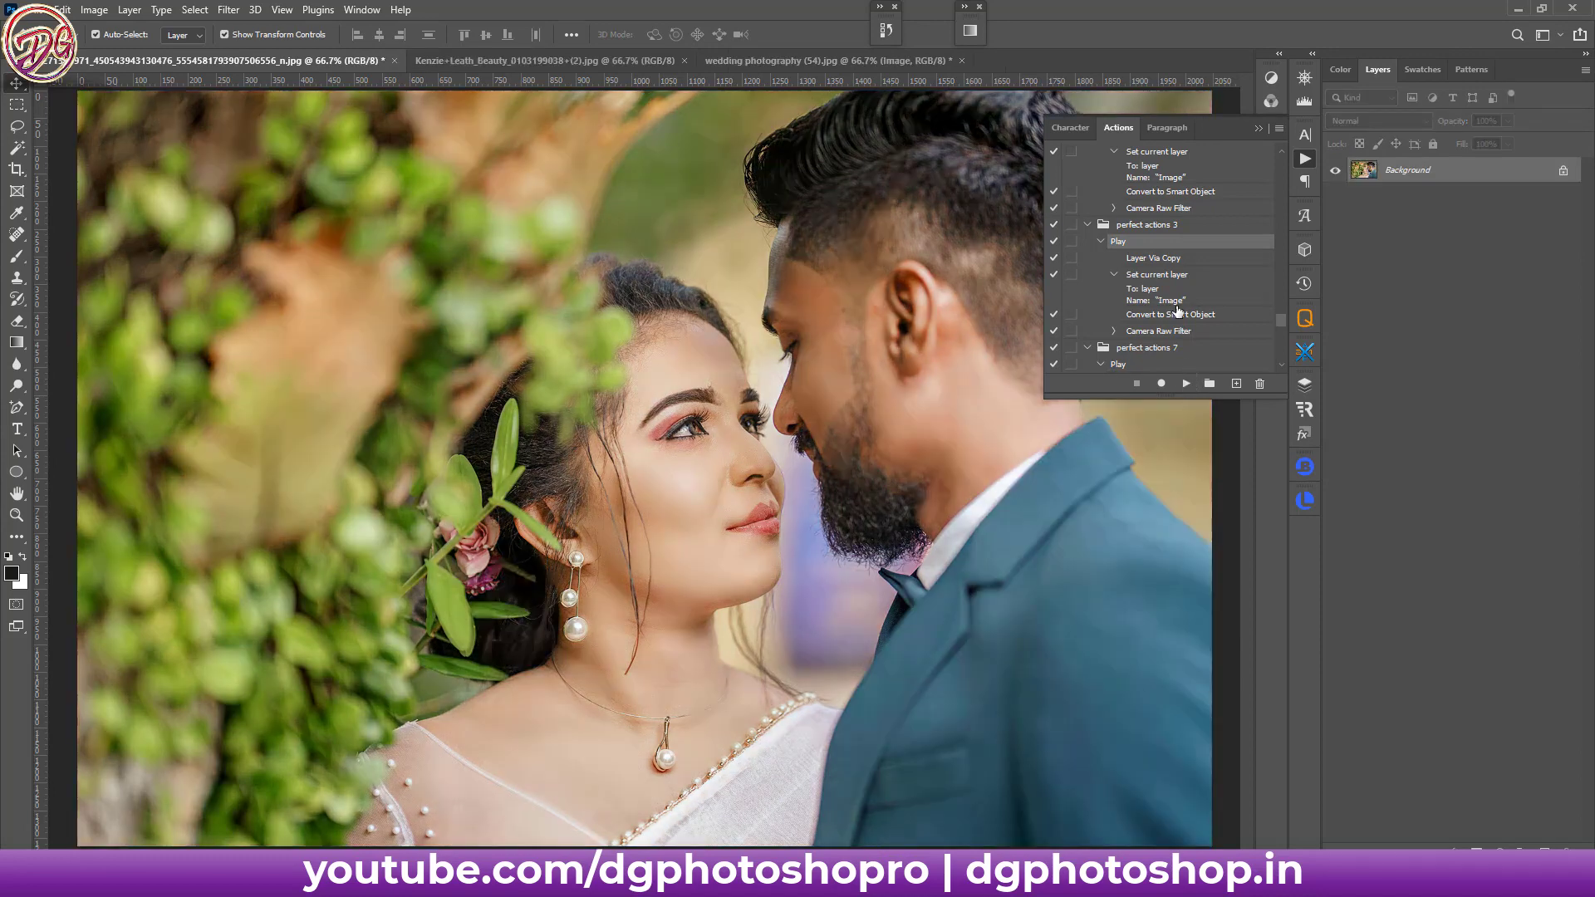
scroll(1120, 221, up, 5)
click(1119, 219)
click(1185, 382)
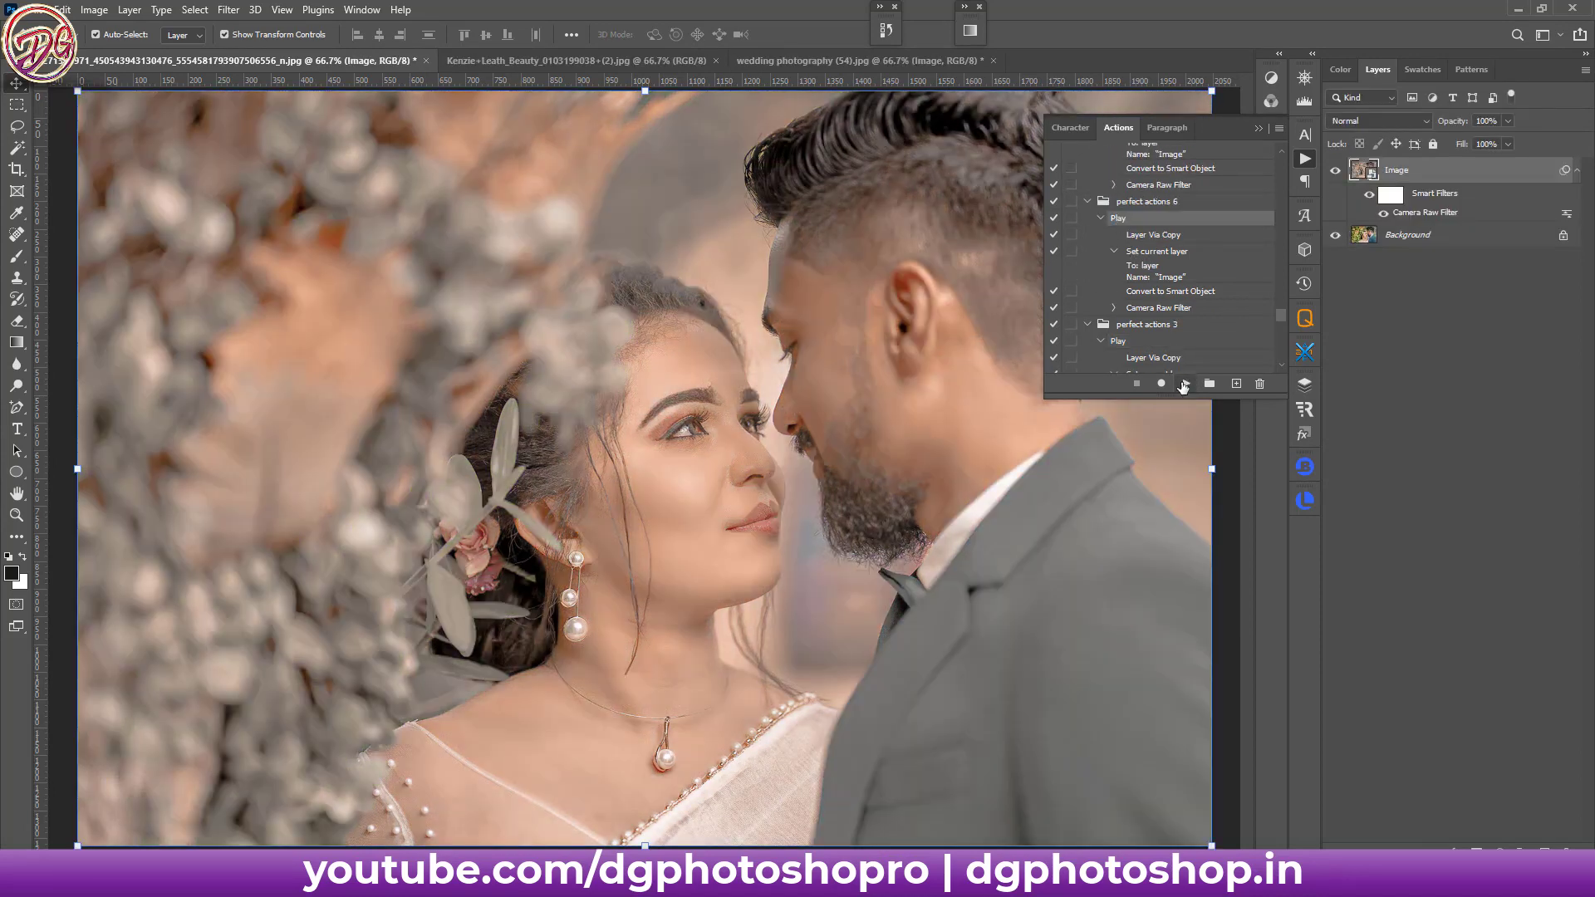
key(Delete)
scroll(1141, 297, down, 3)
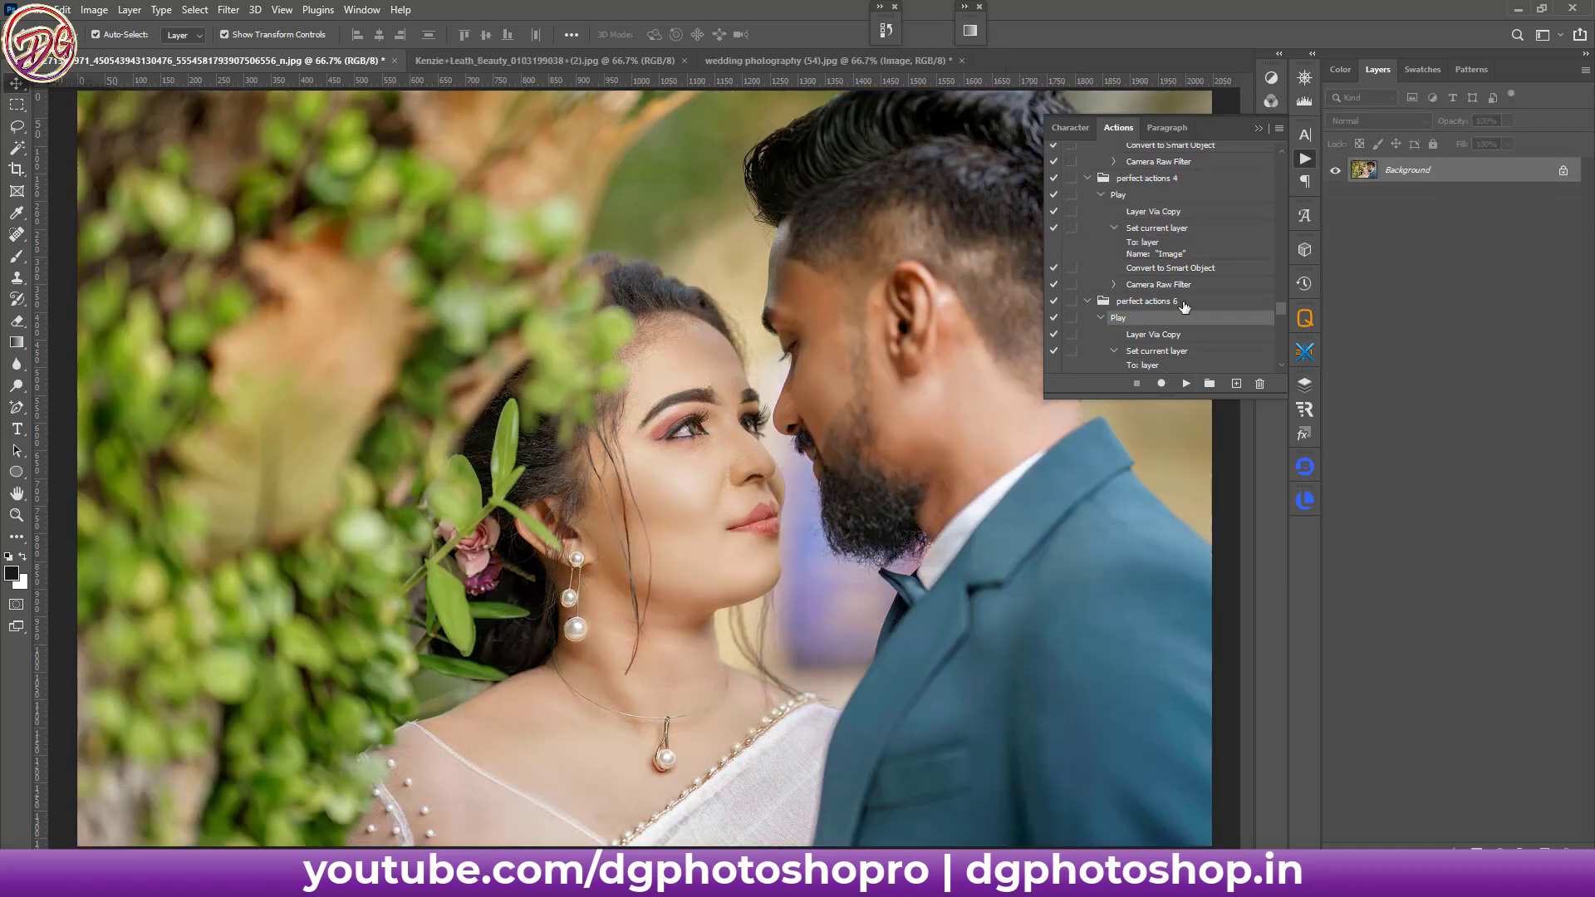
click(1141, 295)
click(1185, 385)
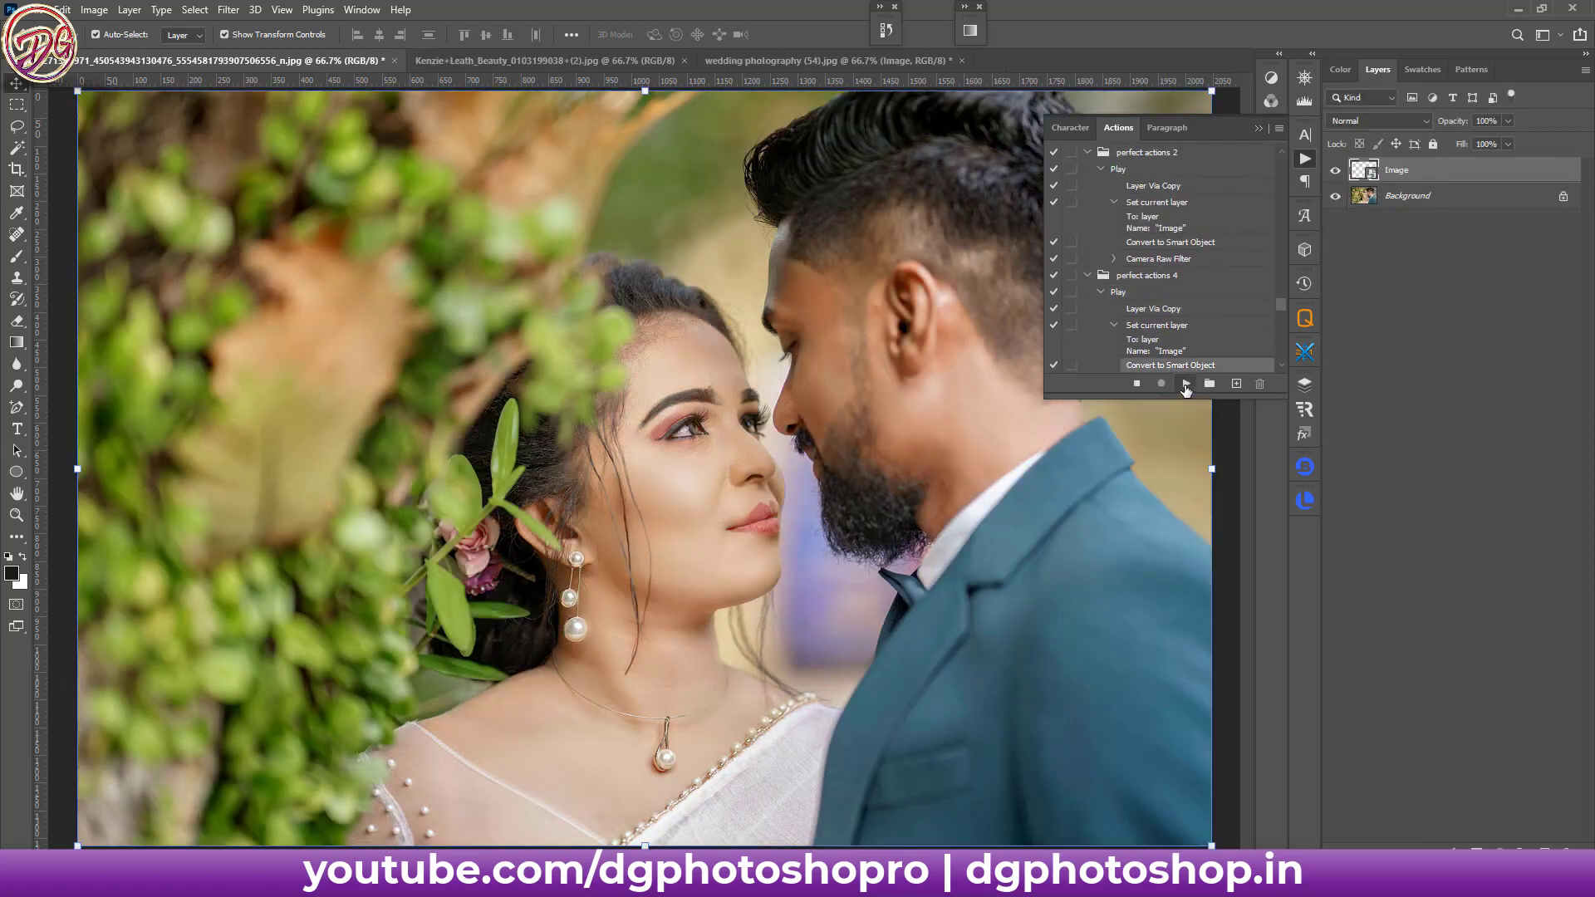
- Replace the perfect actions 4 layer with the yellow perfect actions 2 grade
key(Delete)
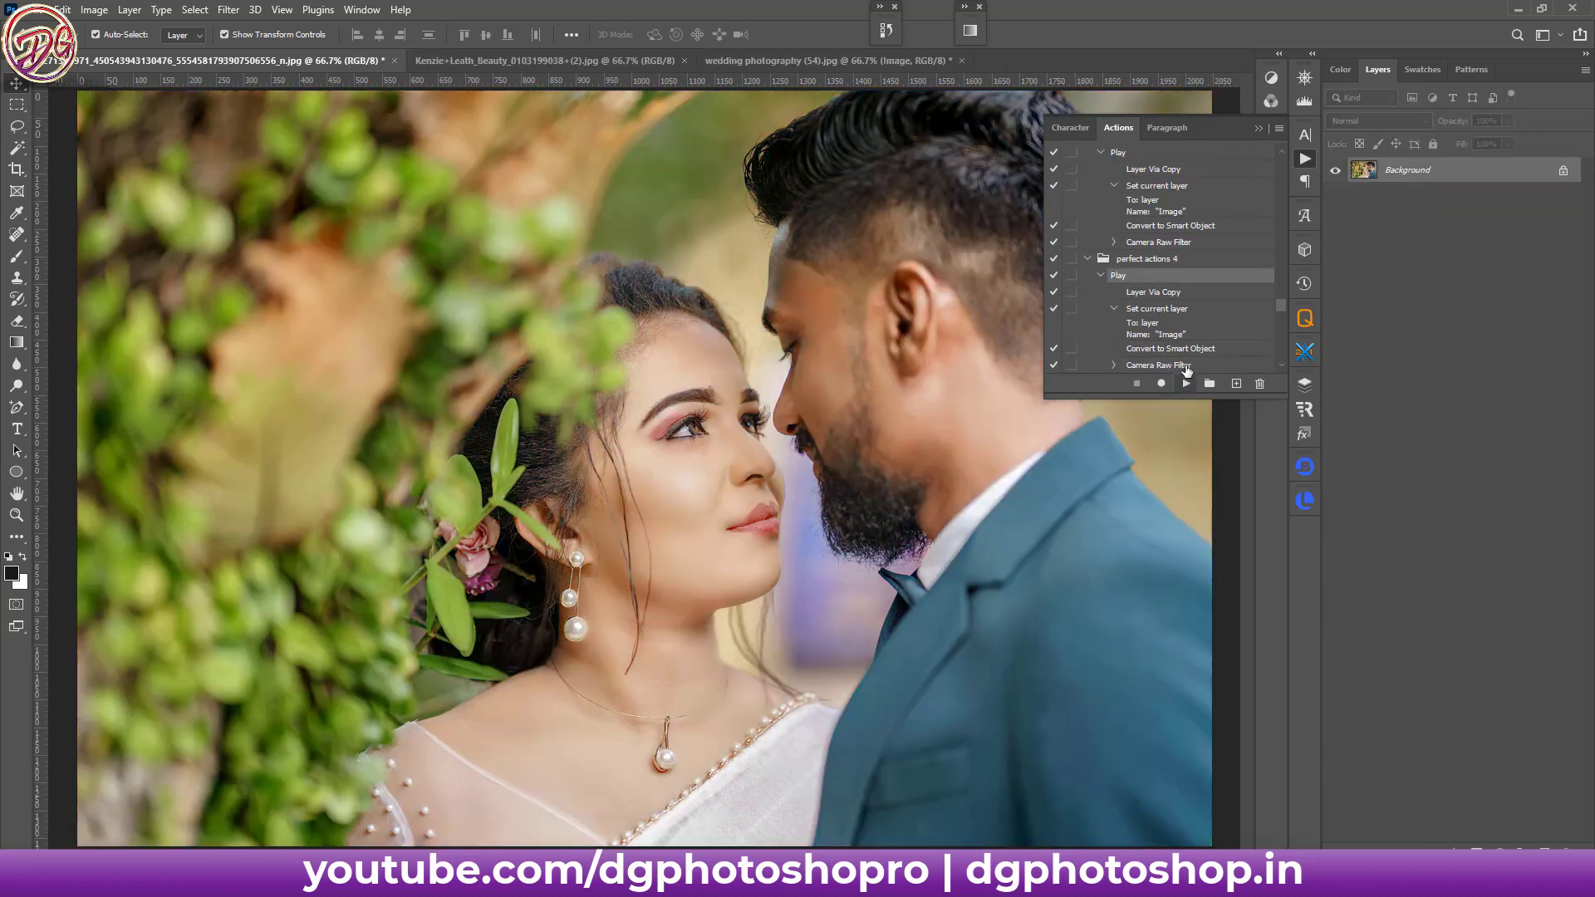
scroll(1167, 282, up, 3)
click(1140, 253)
click(1185, 383)
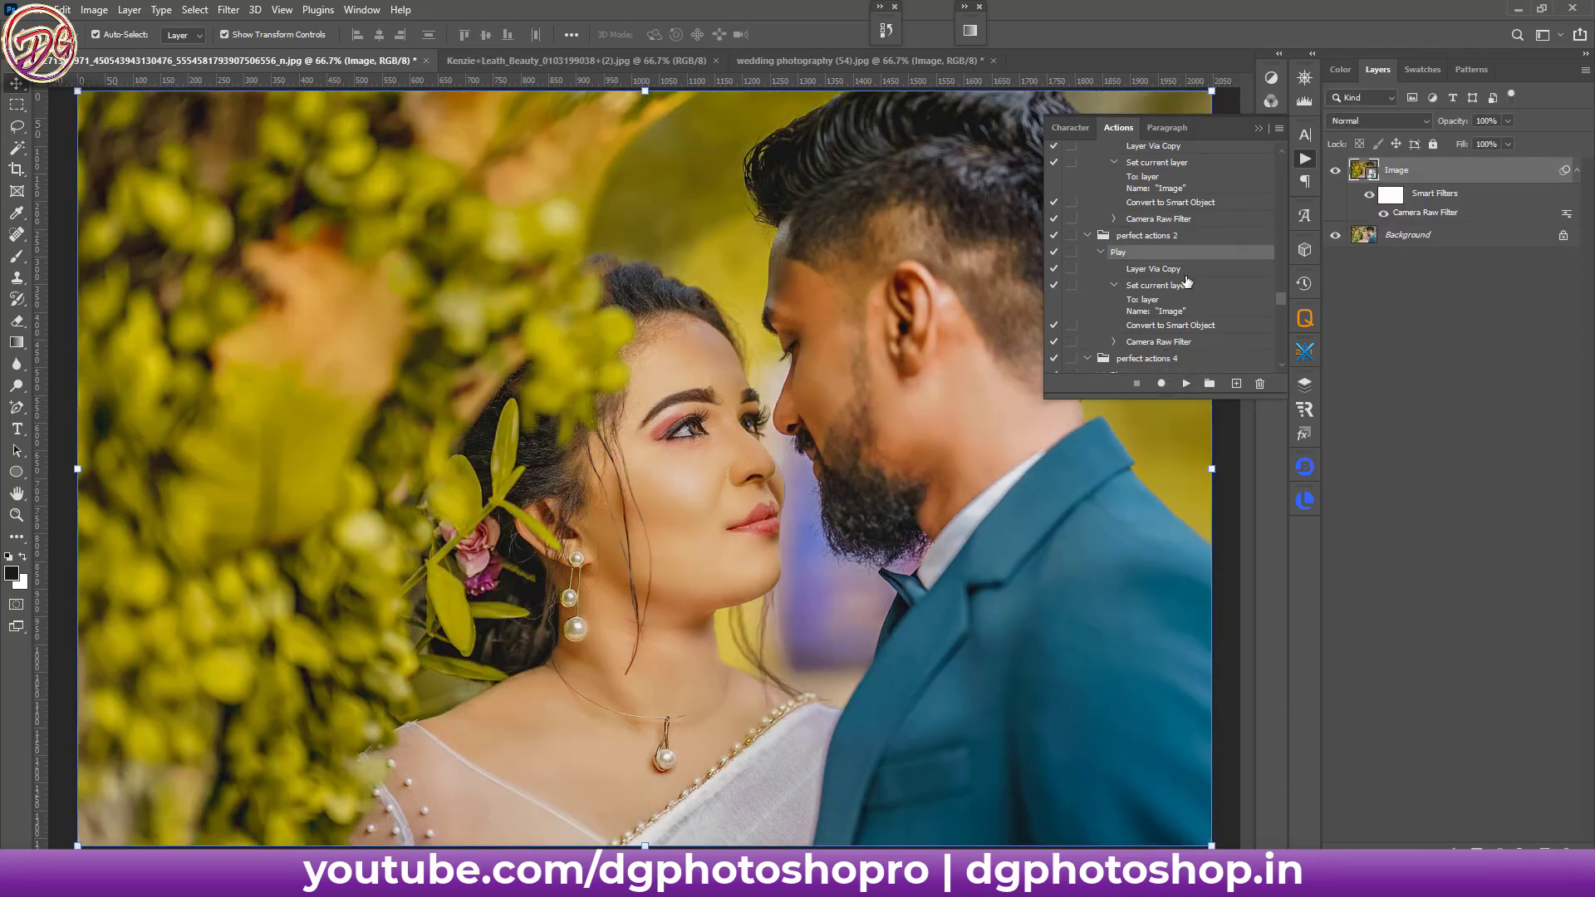
- Keep the warm perfect actions 1 grade, then minimize Photoshop and return to Master.Action.Bundle
scroll(1167, 282, up, 3)
key(Delete)
click(1118, 245)
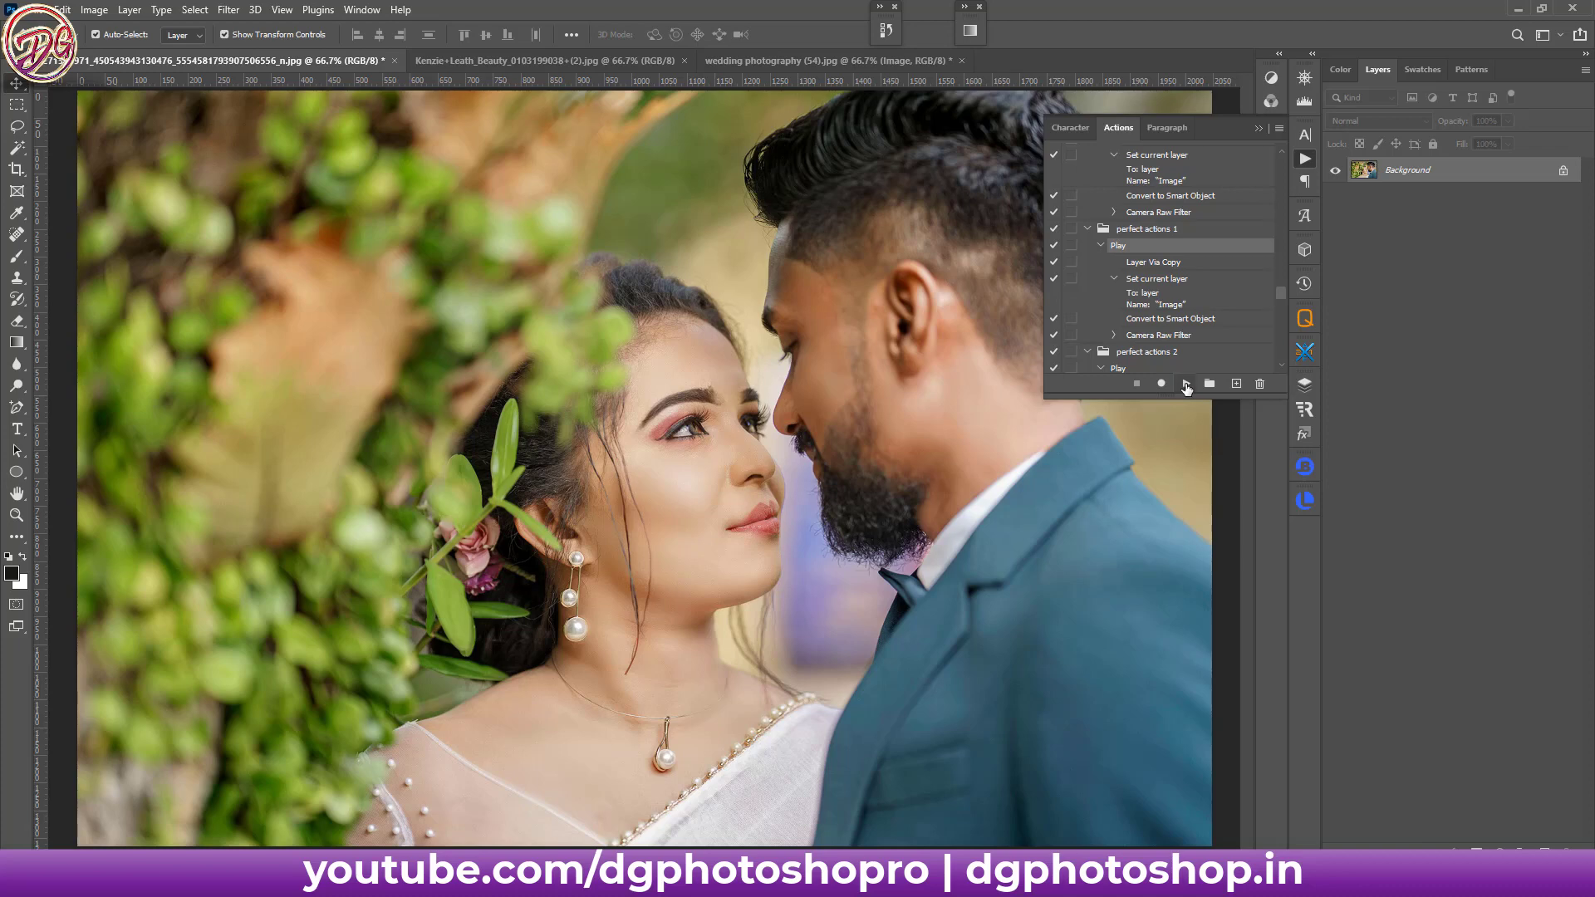
click(1186, 384)
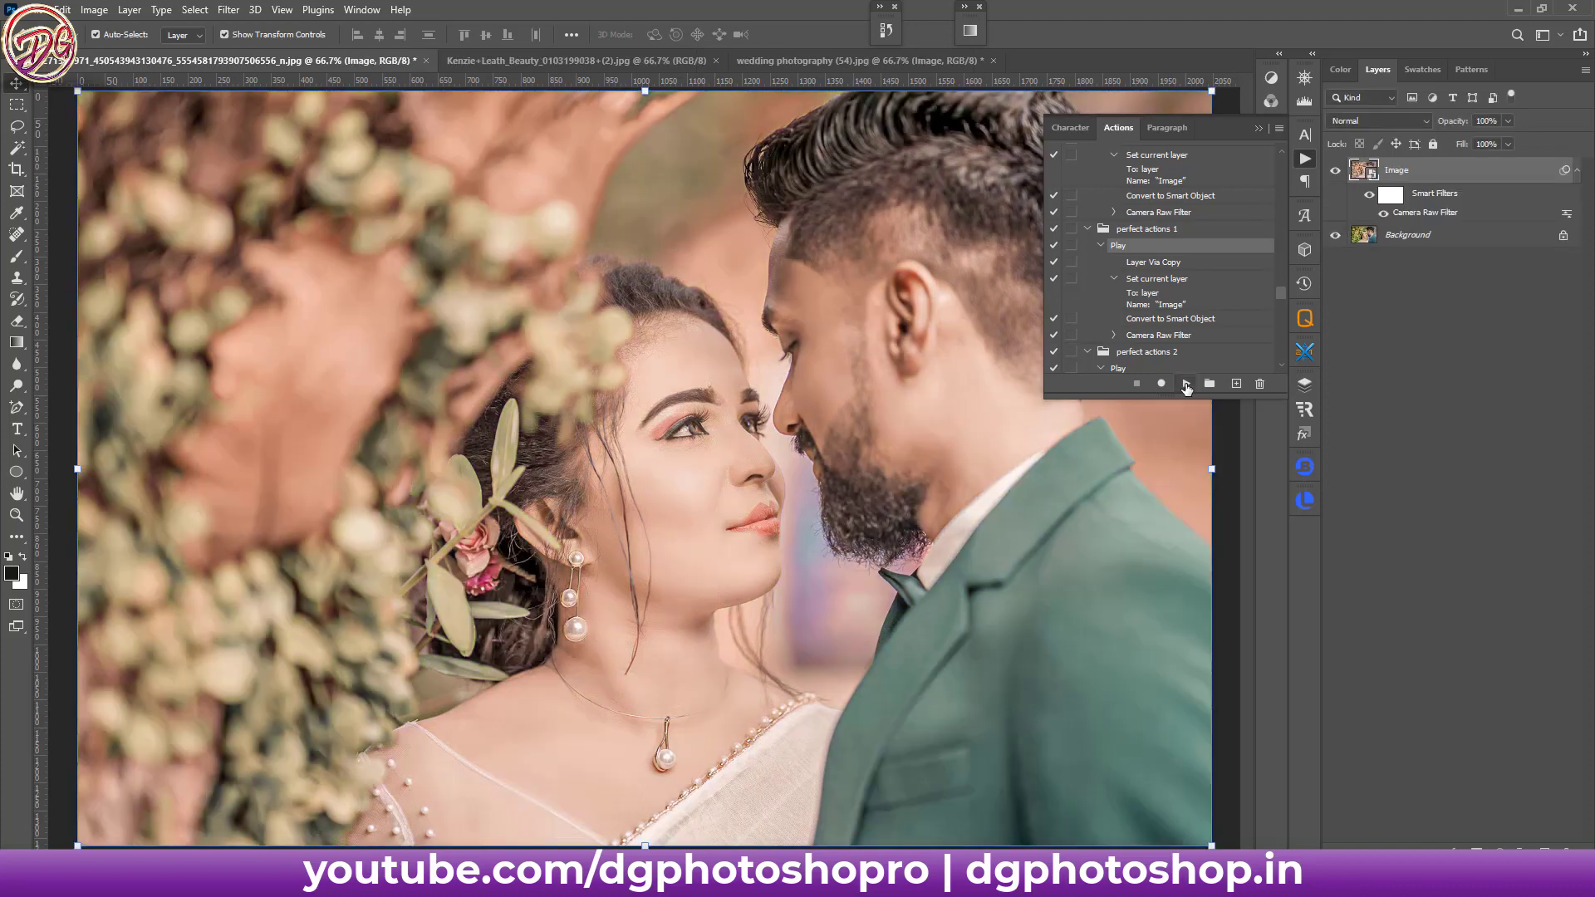
click(1520, 10)
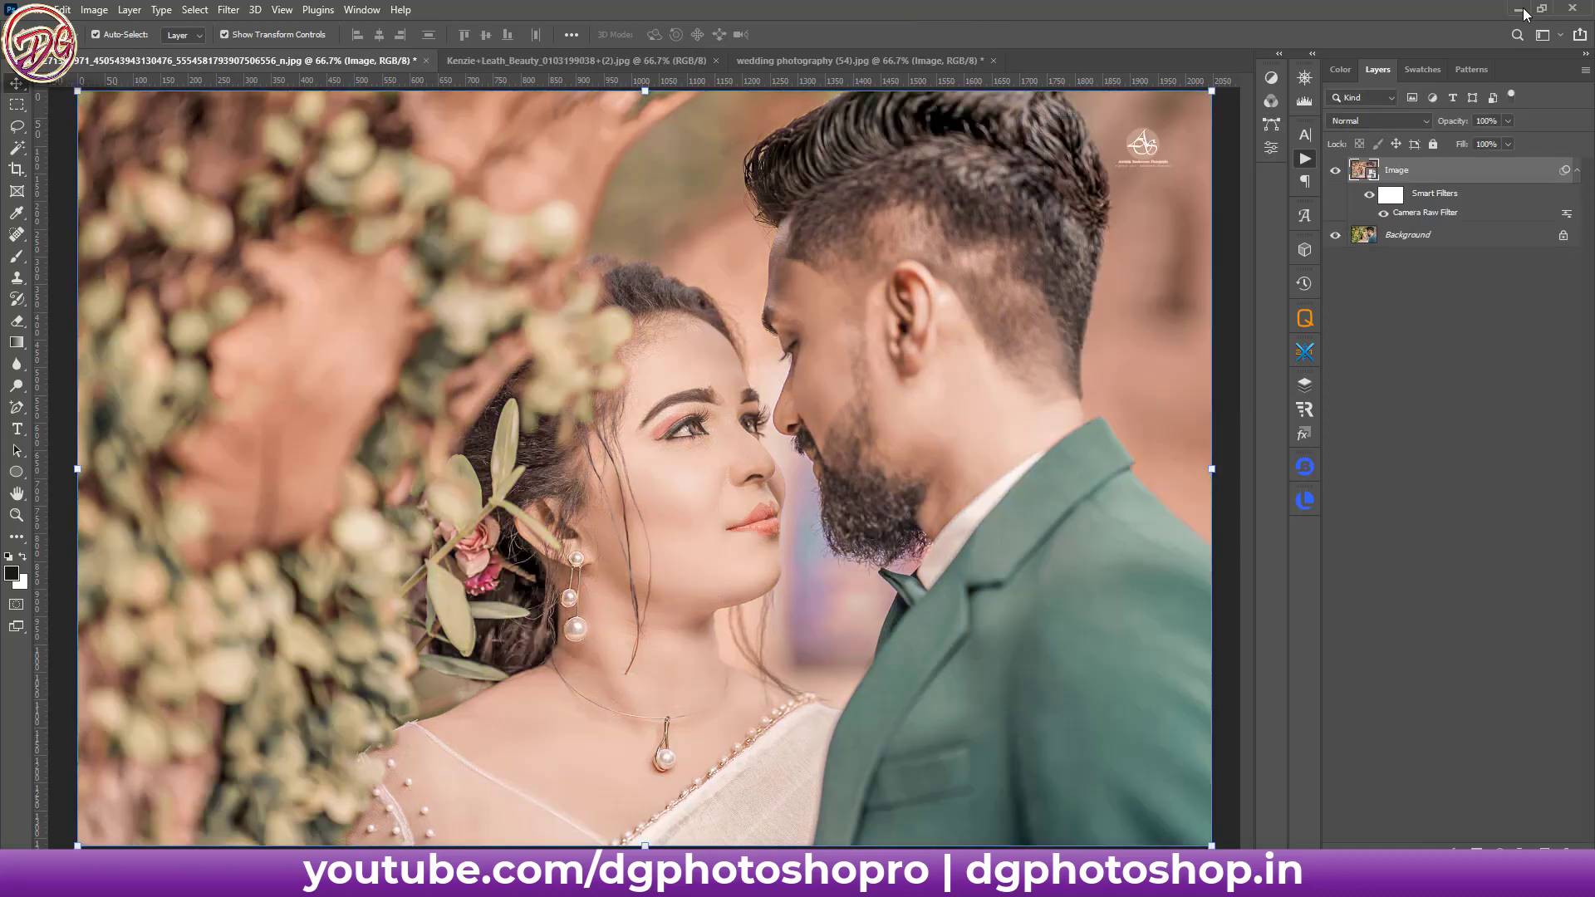
click(347, 83)
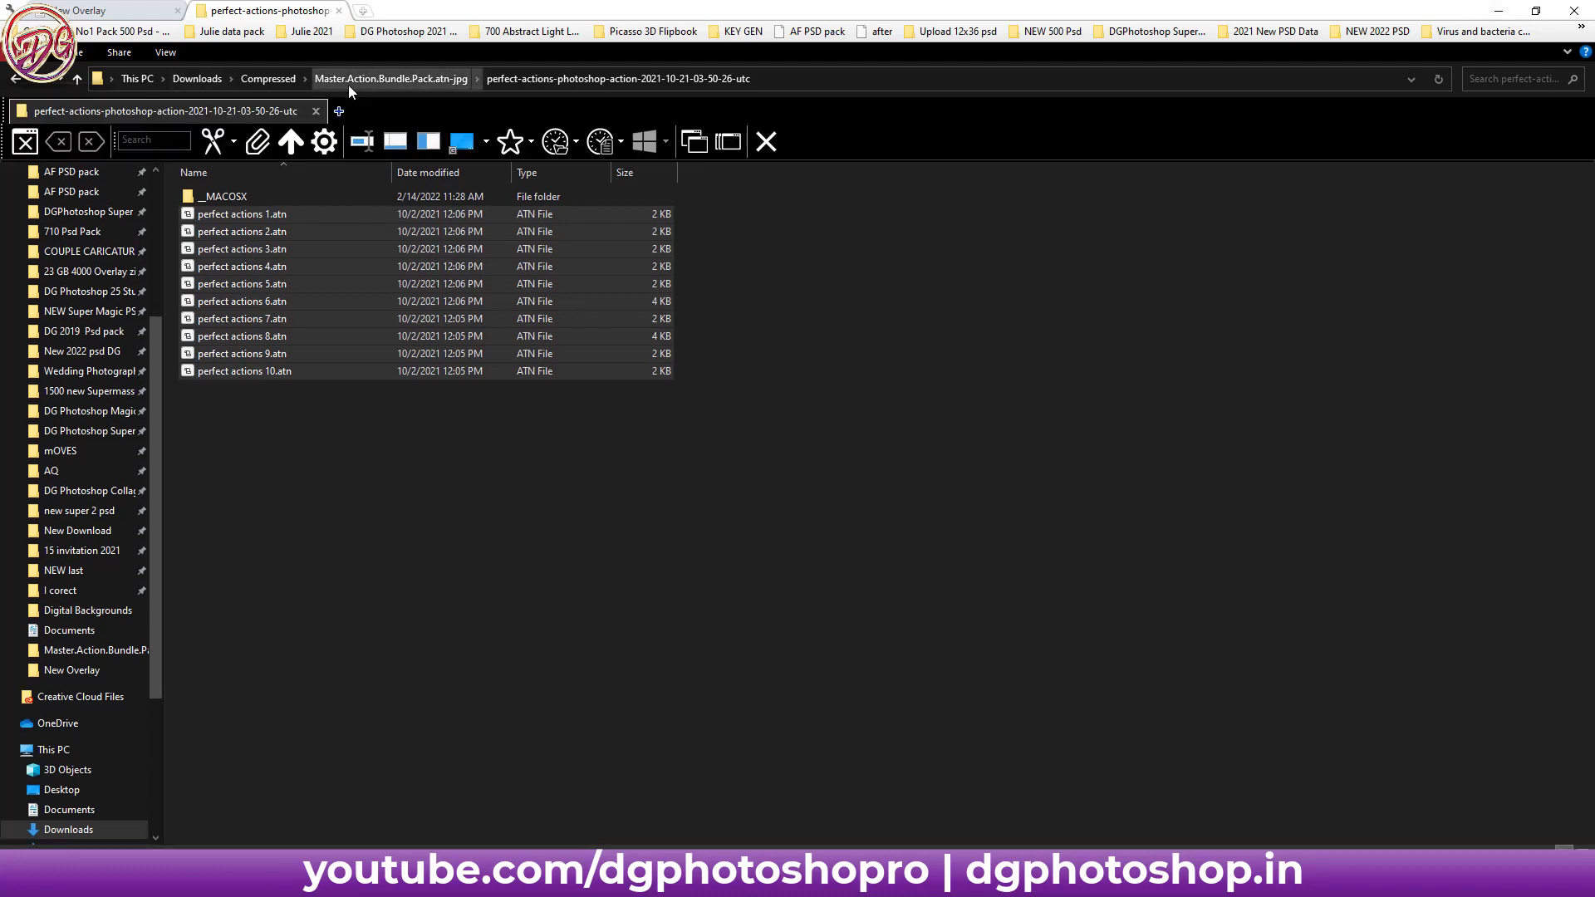